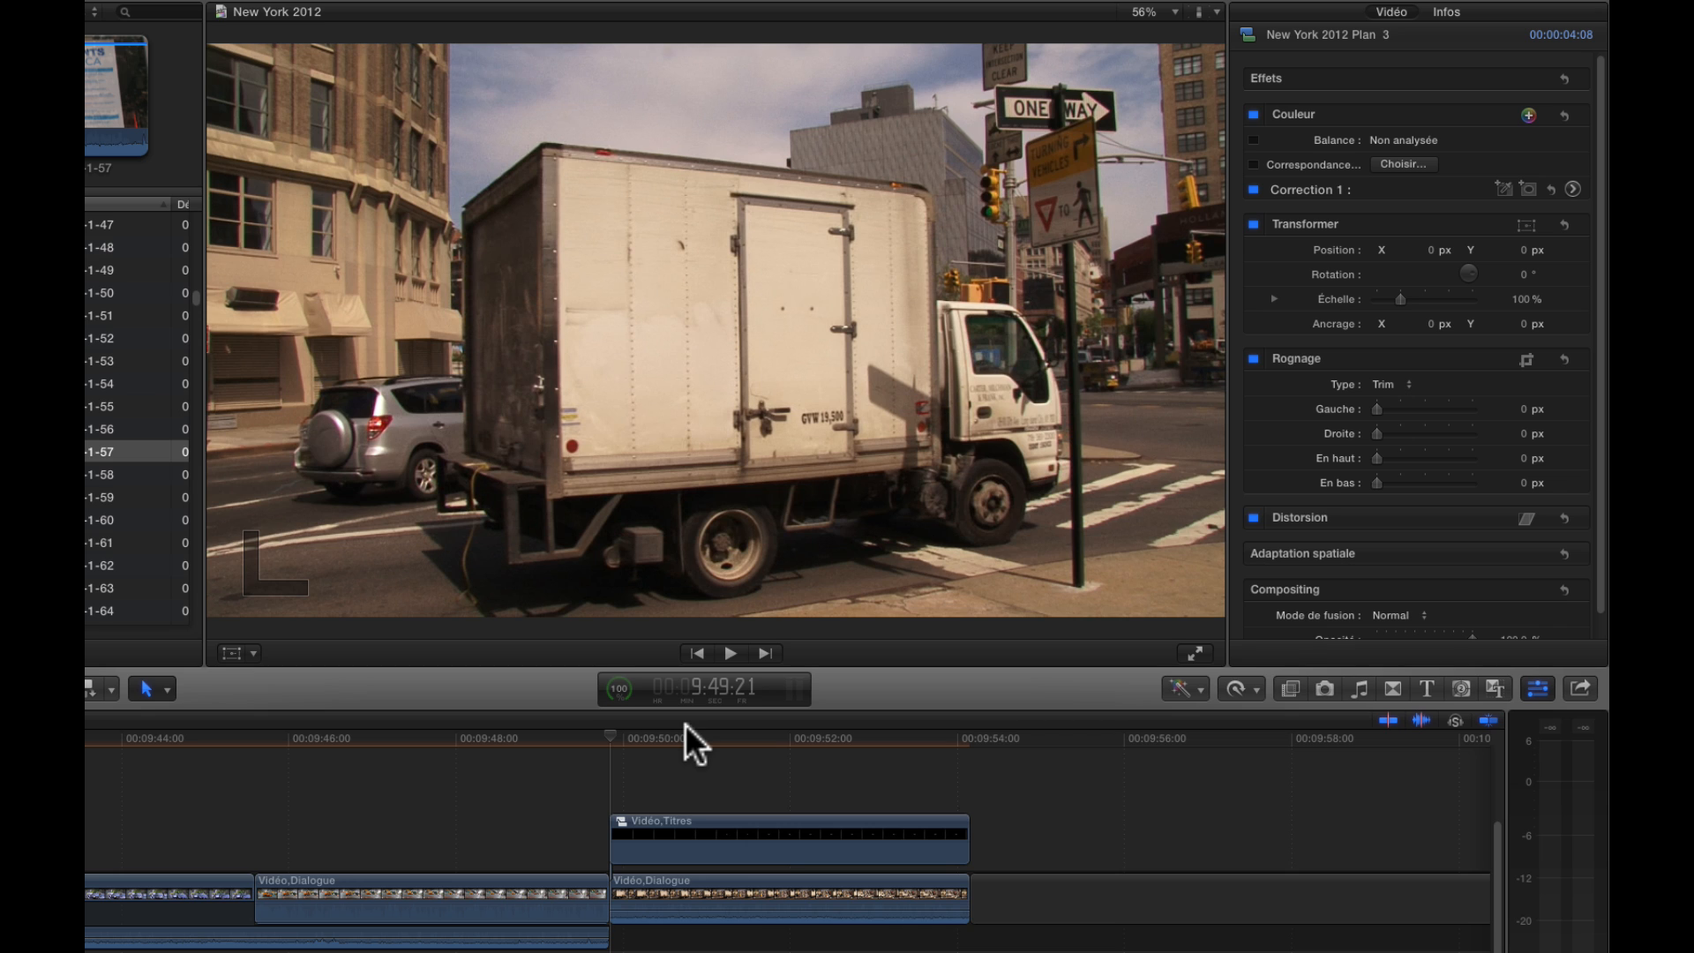
Play back the example clip with its Holland Tunnel title from the start at 9:49:21 to review the masking effect
click(611, 734)
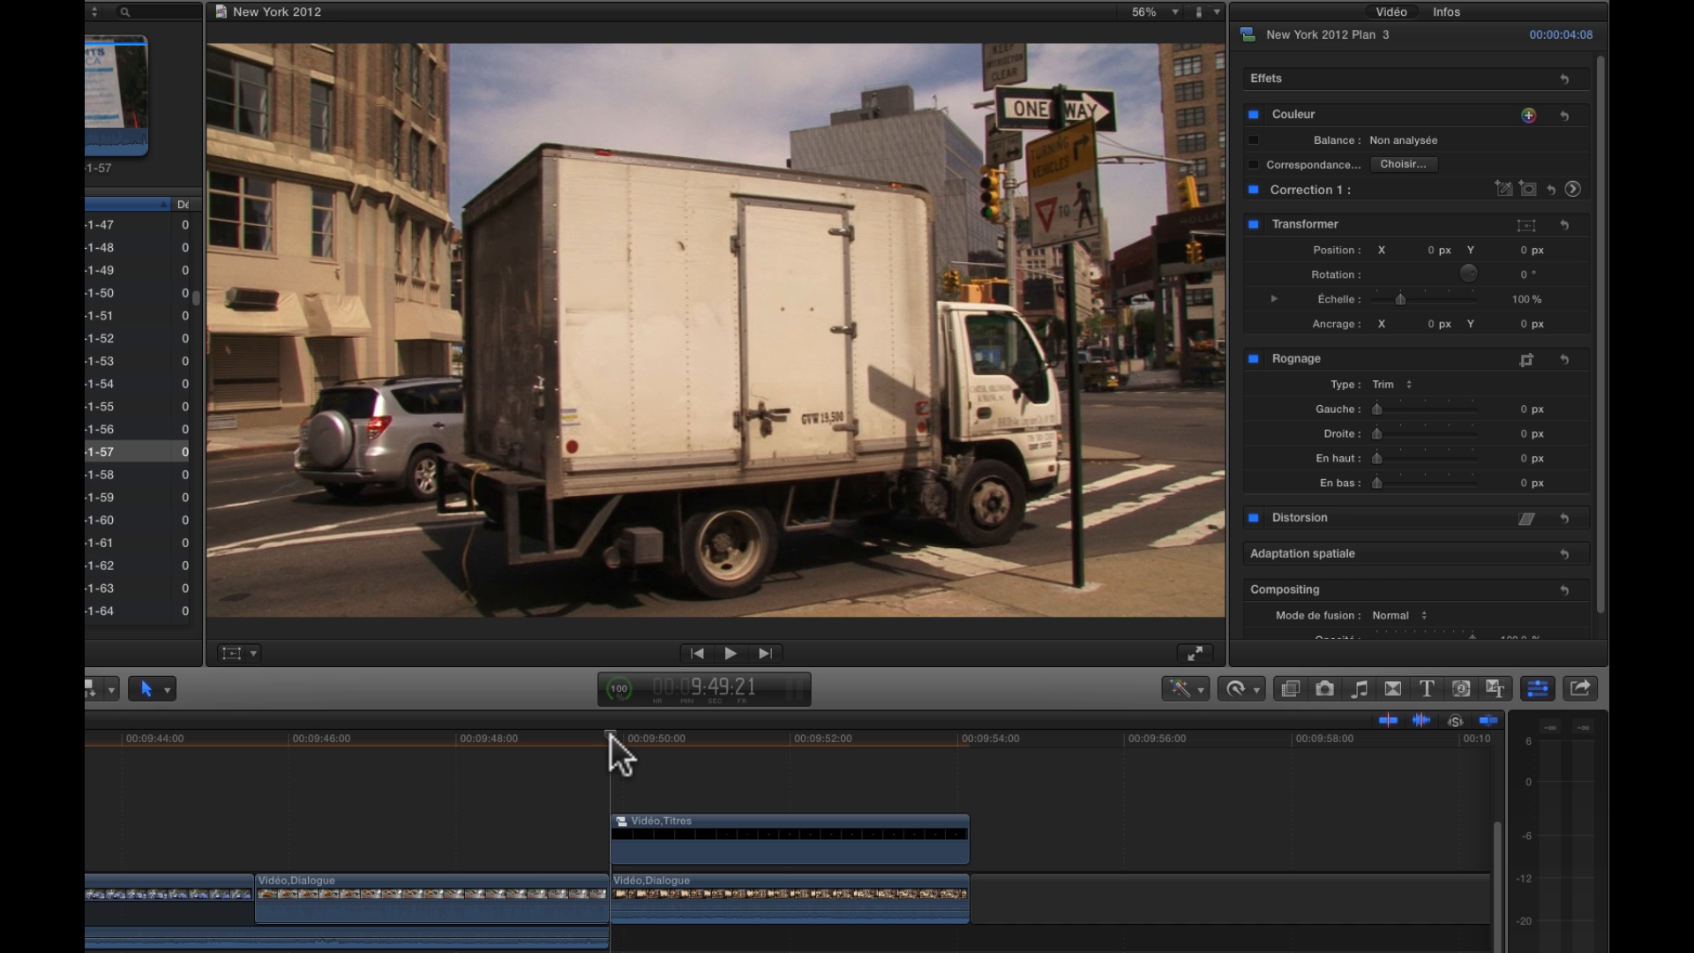
key(space)
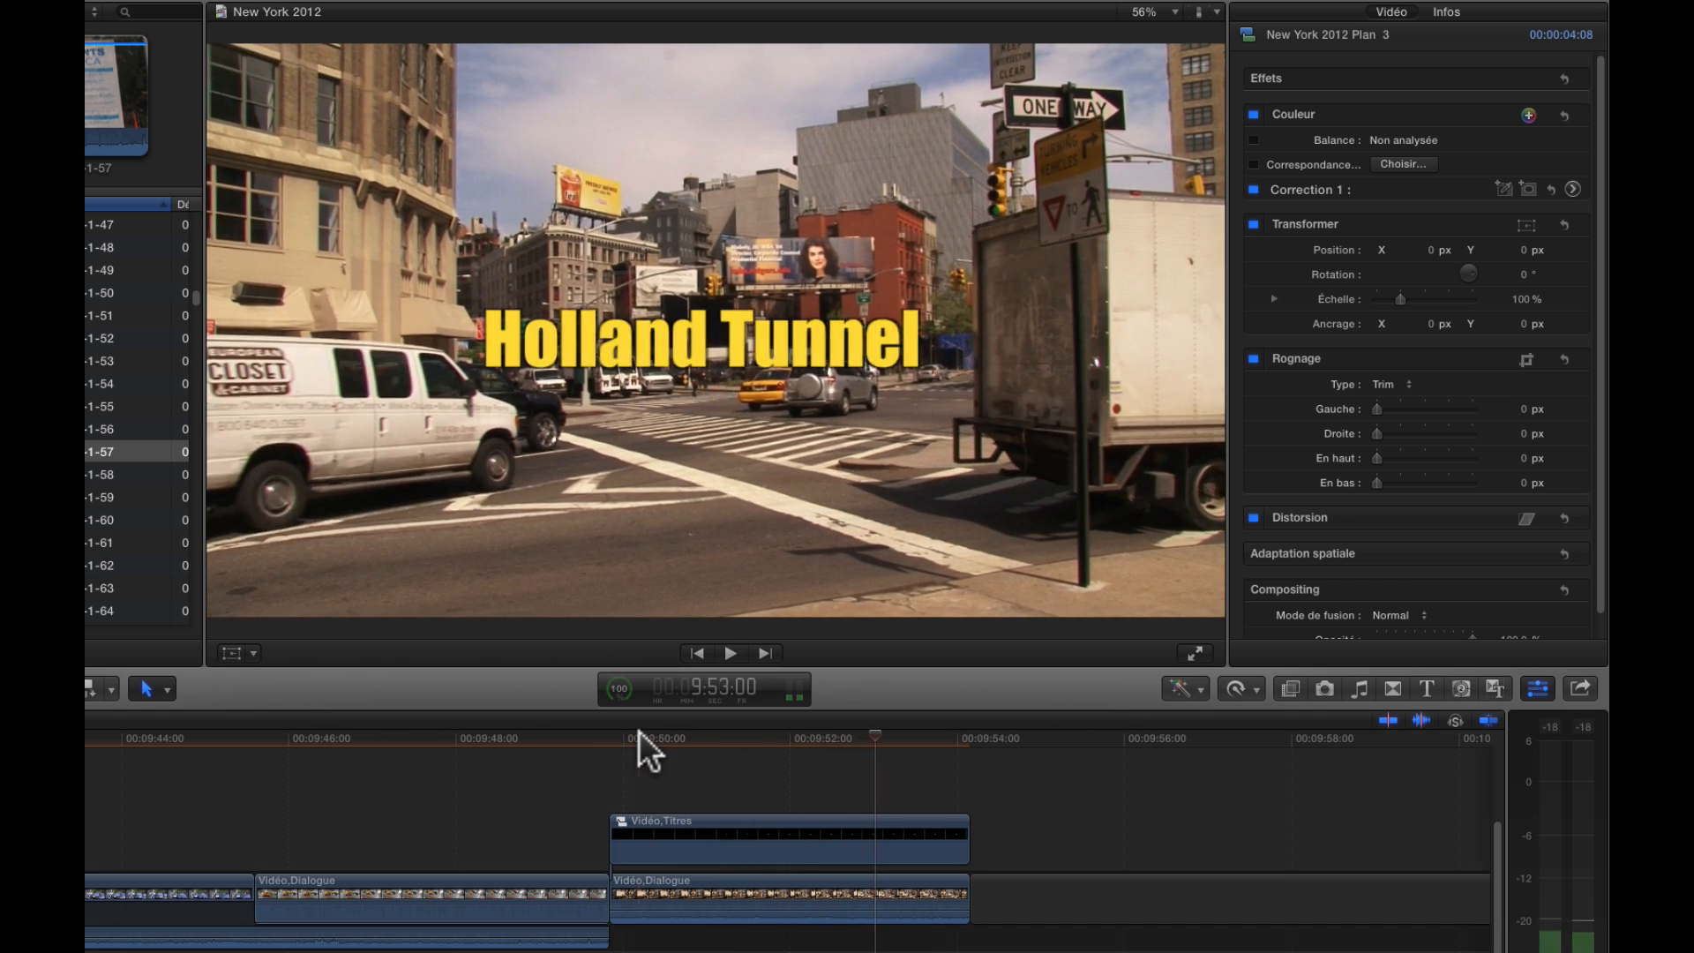
key(space)
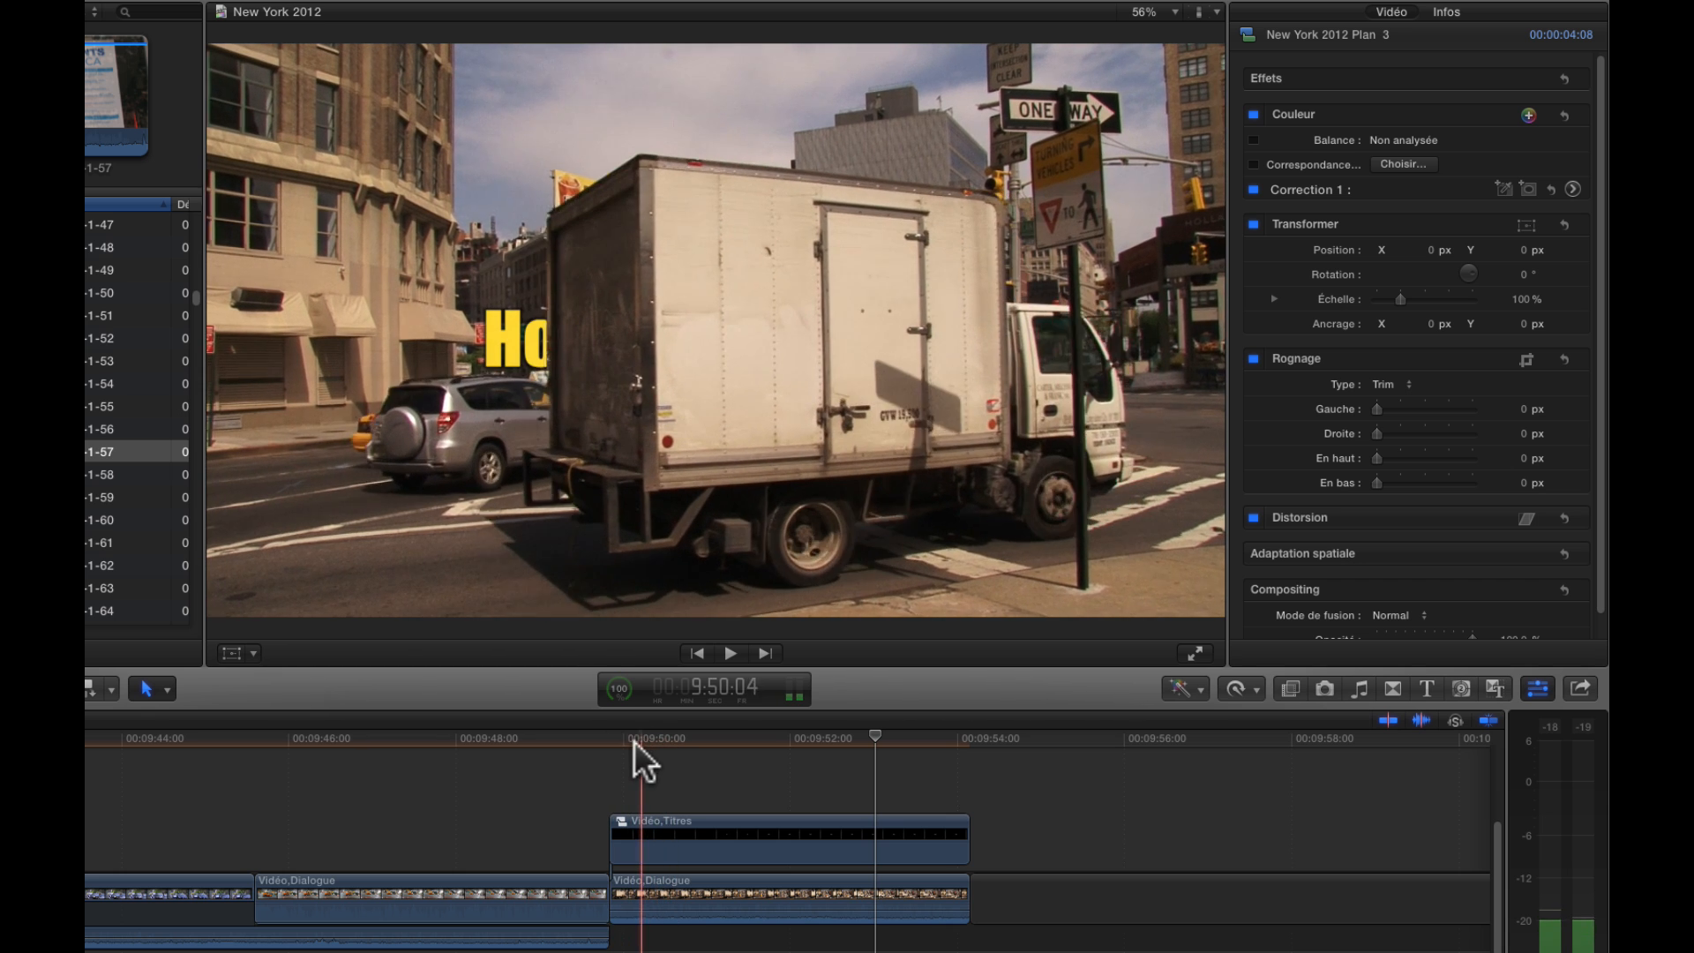
key(space)
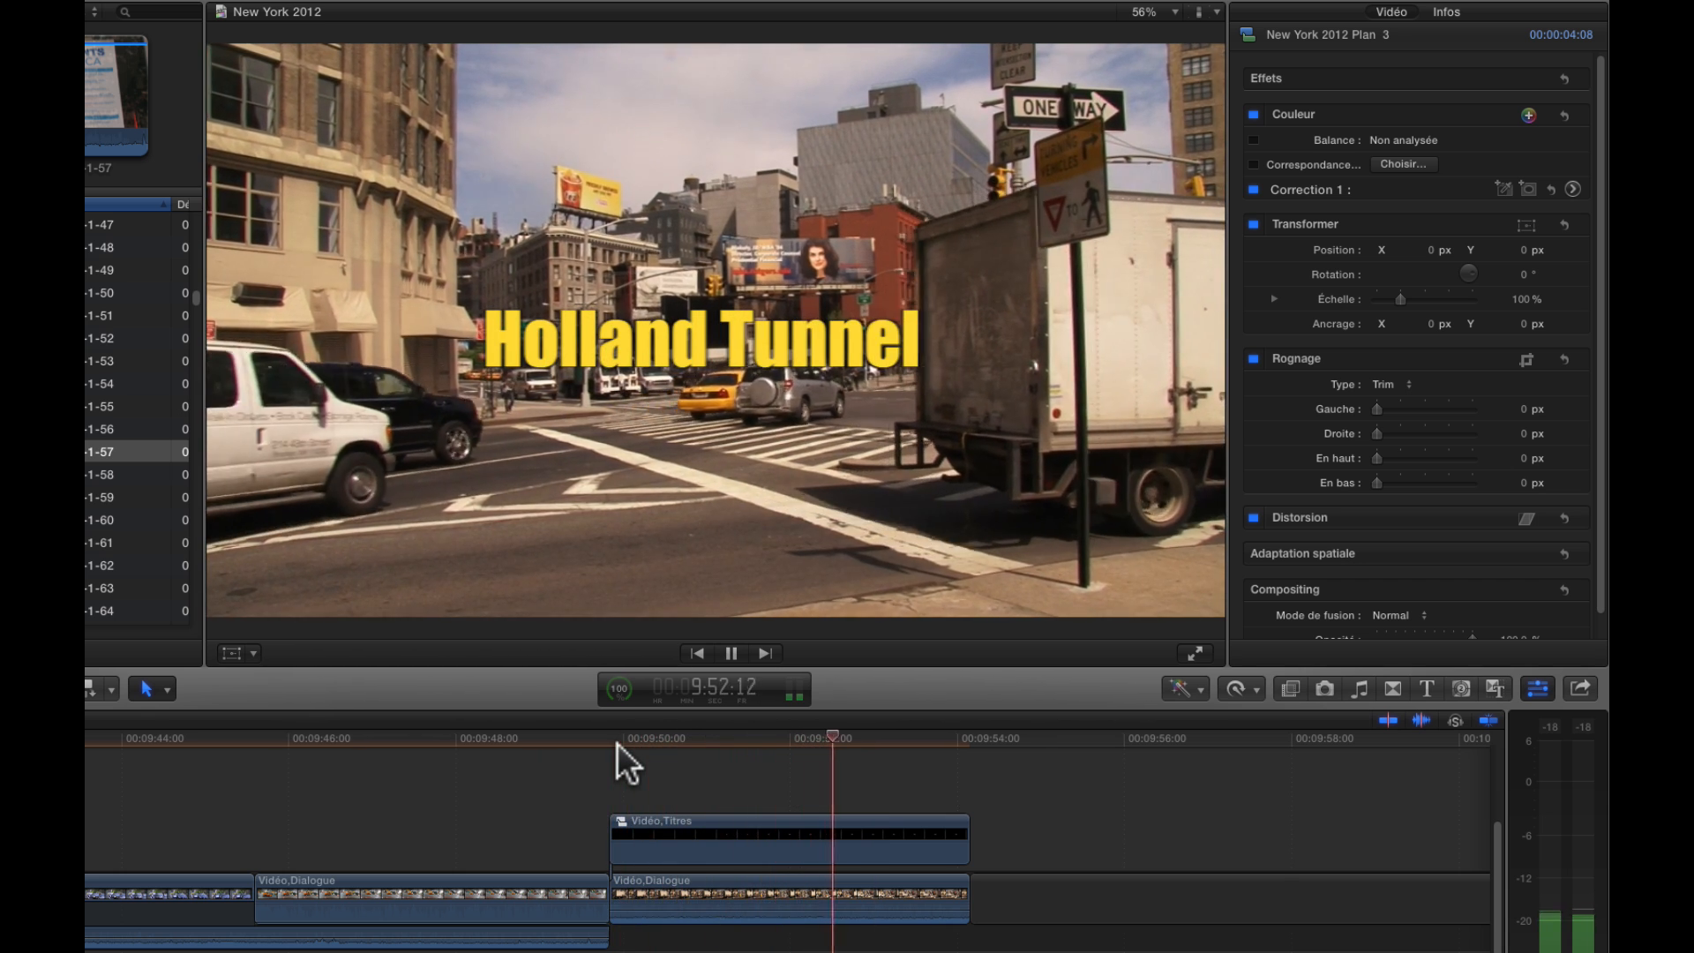
Duplicate the truck clip directly after the original at the end of the storyline
click(799, 884)
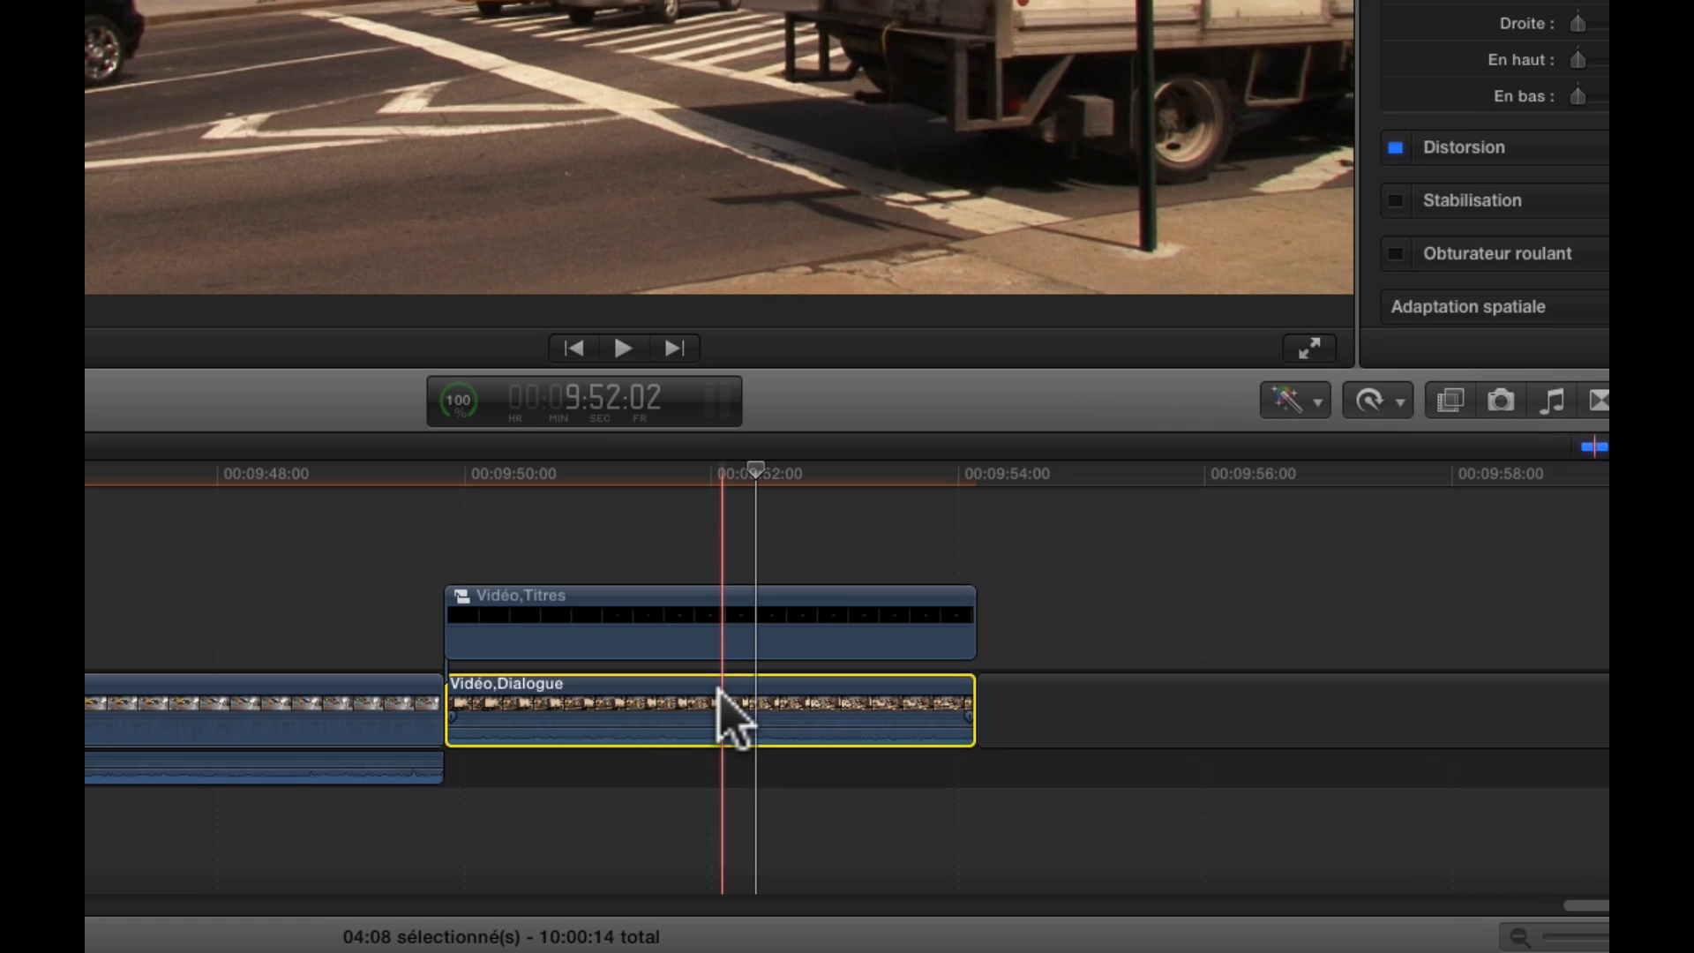
alt+click(719, 688)
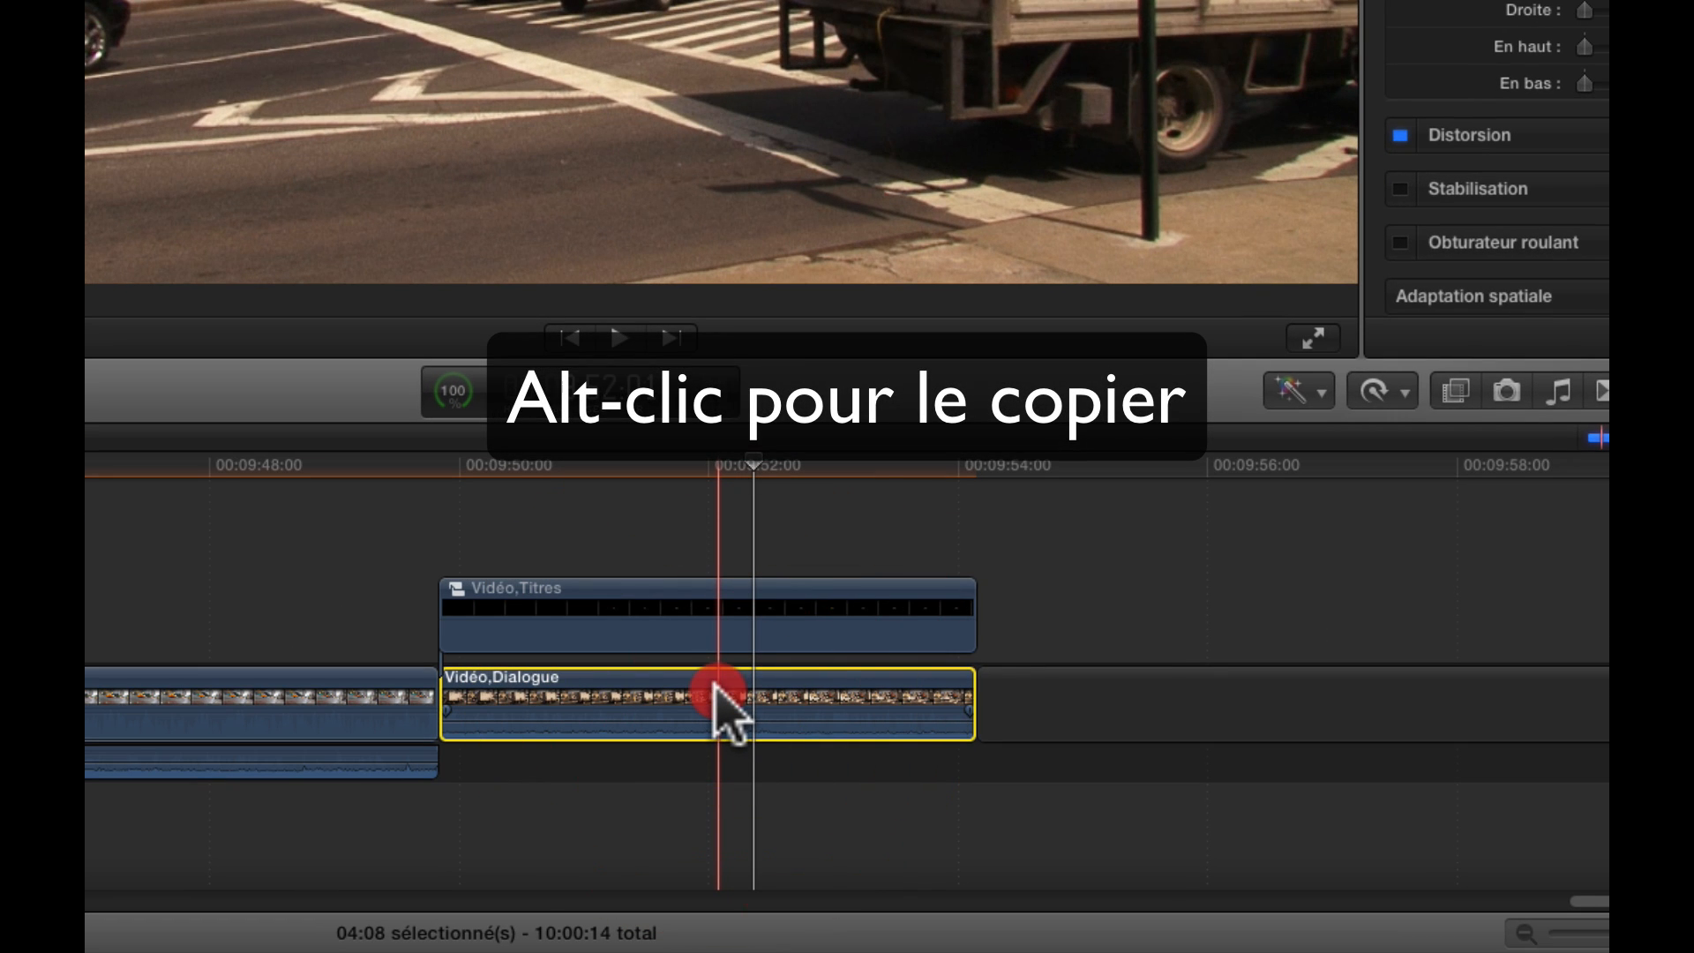
drag(717, 690, 1046, 699)
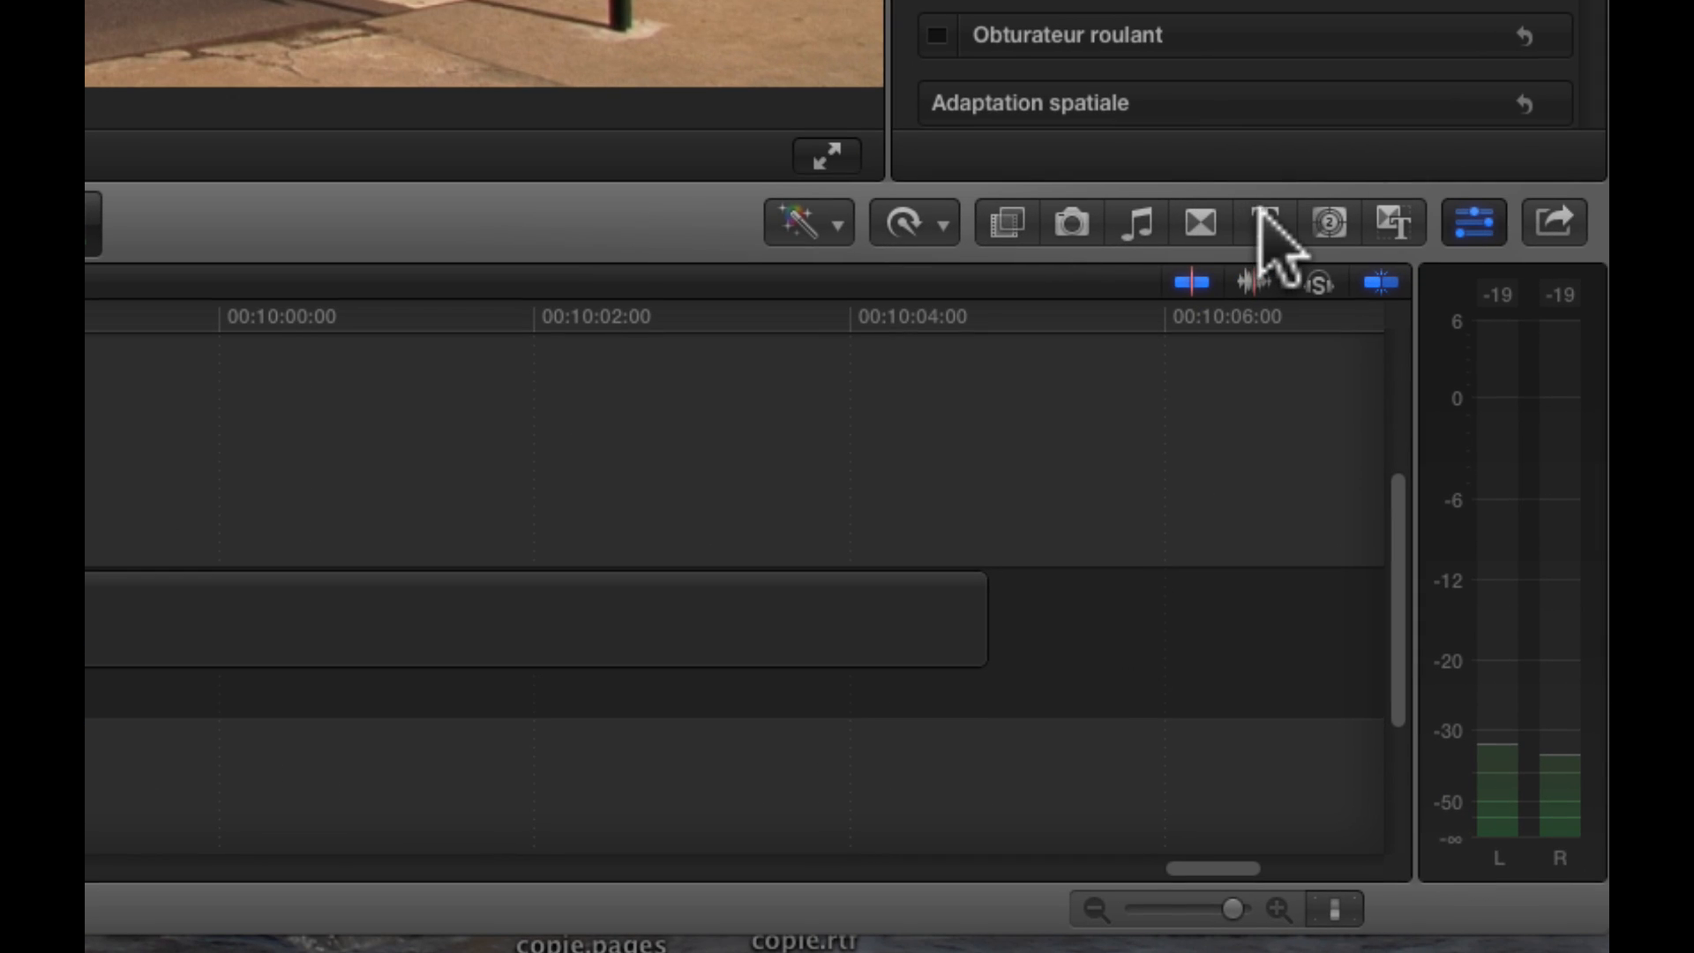
Find the Personnalisée title by searching the titles for "person" and add it above the duplicated clip
click(1577, 703)
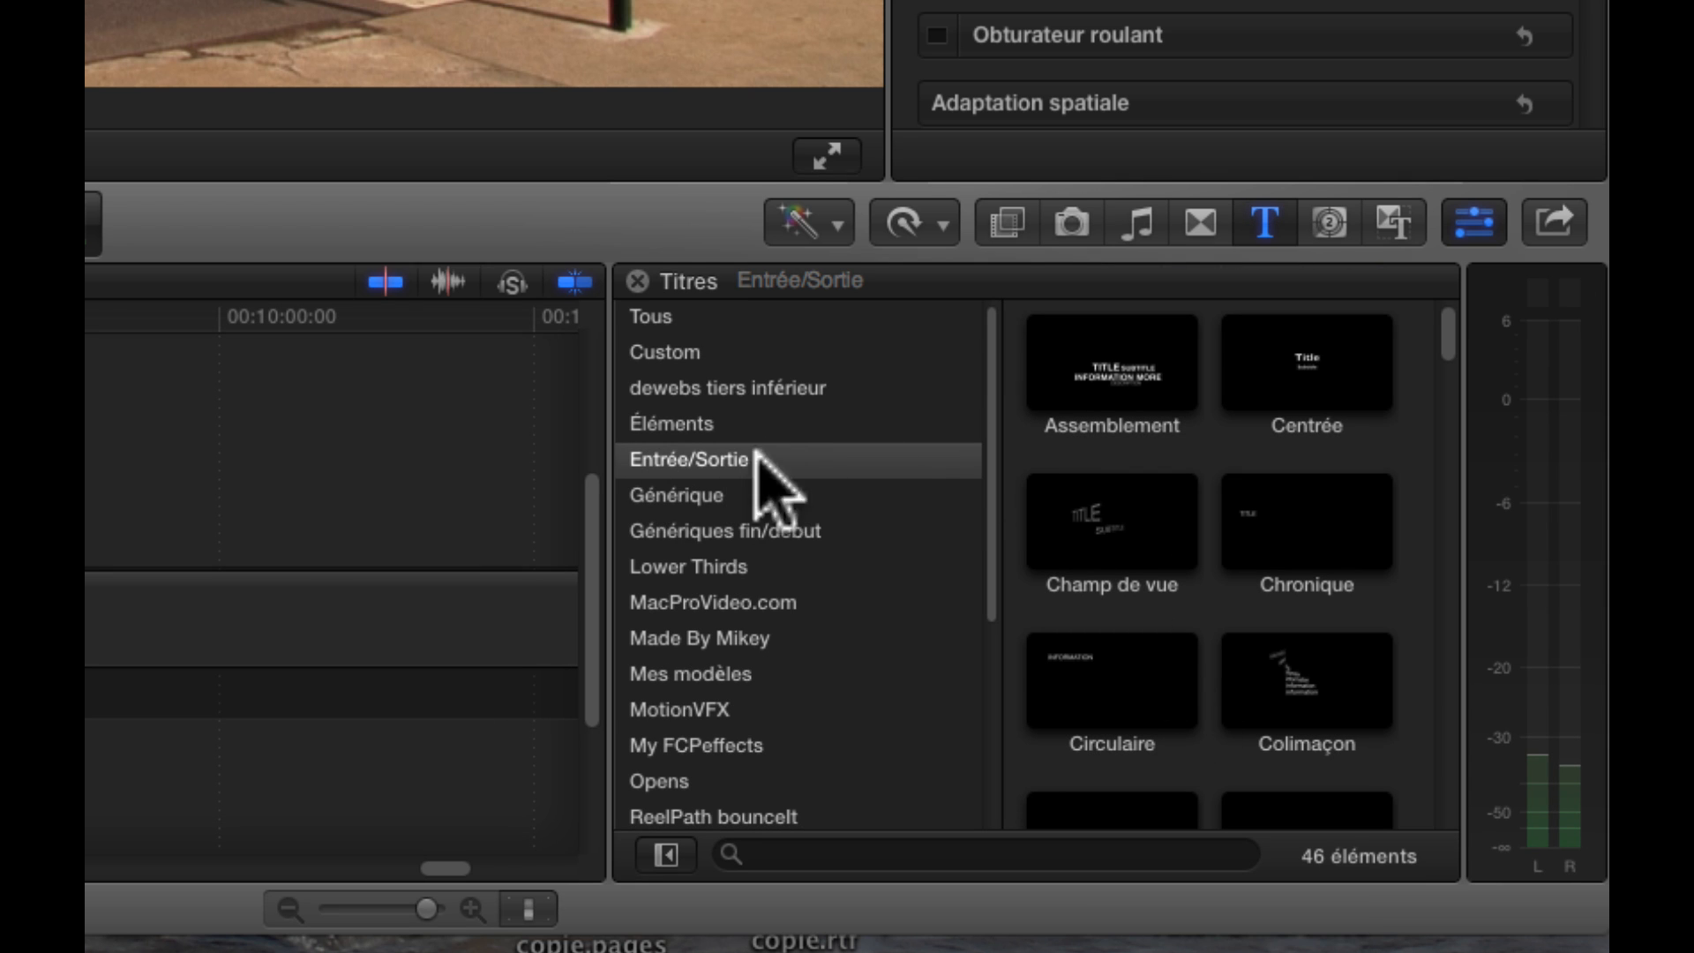
click(808, 854)
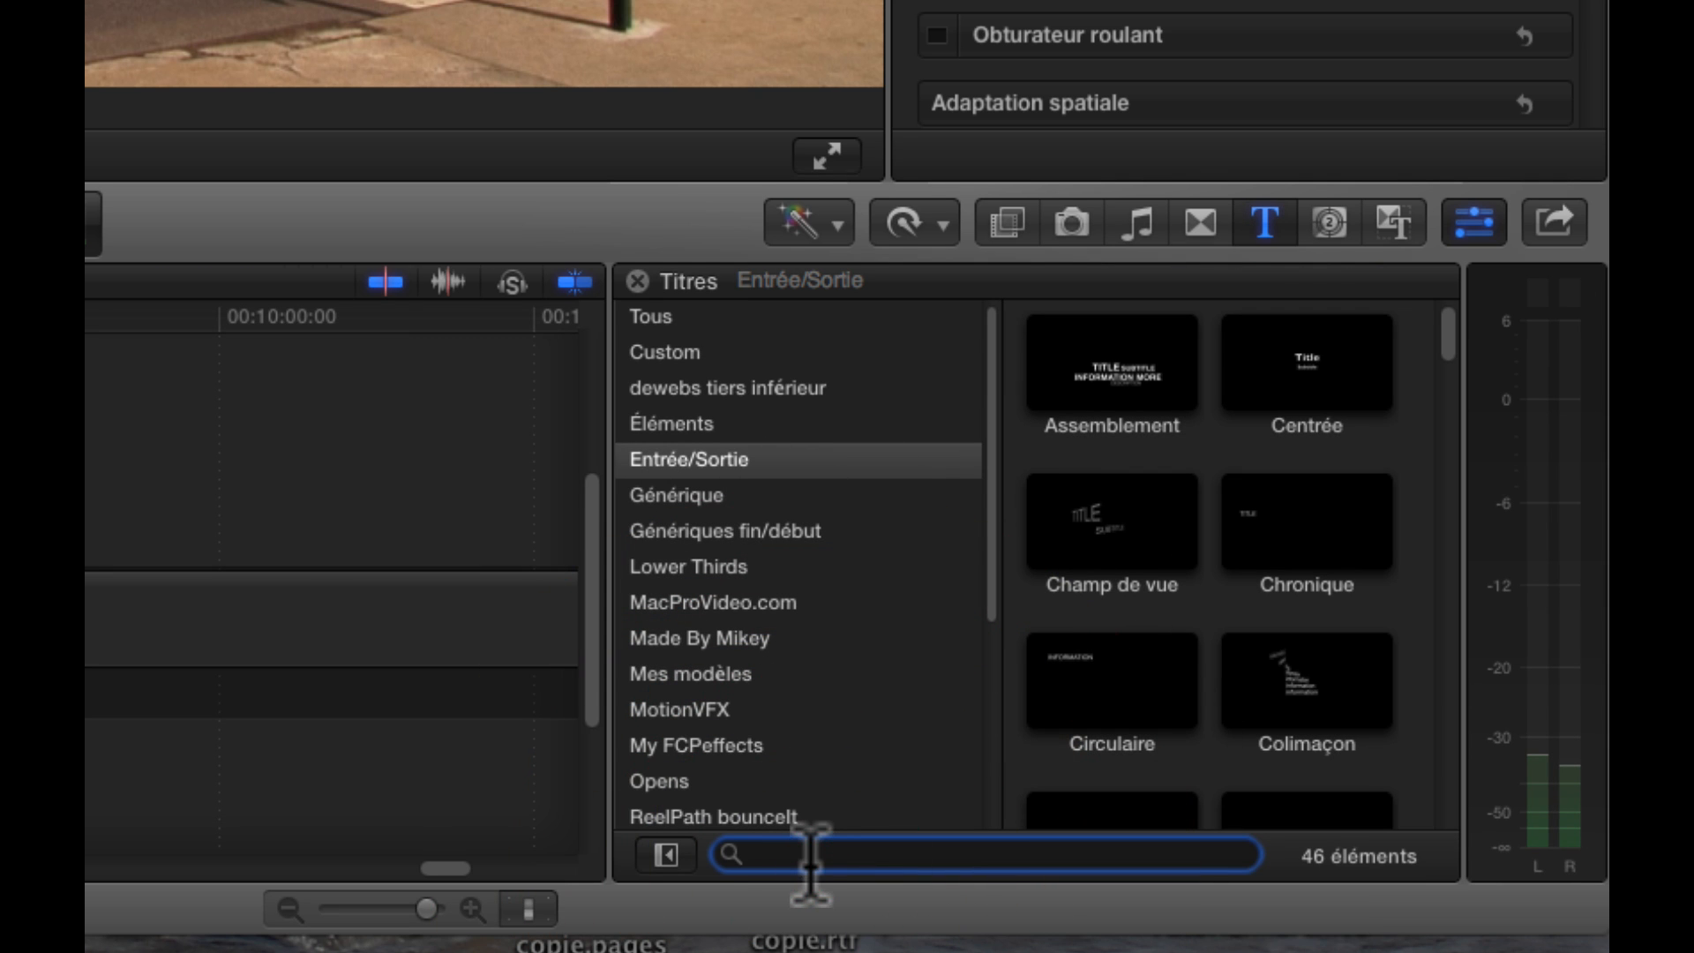
text(person)
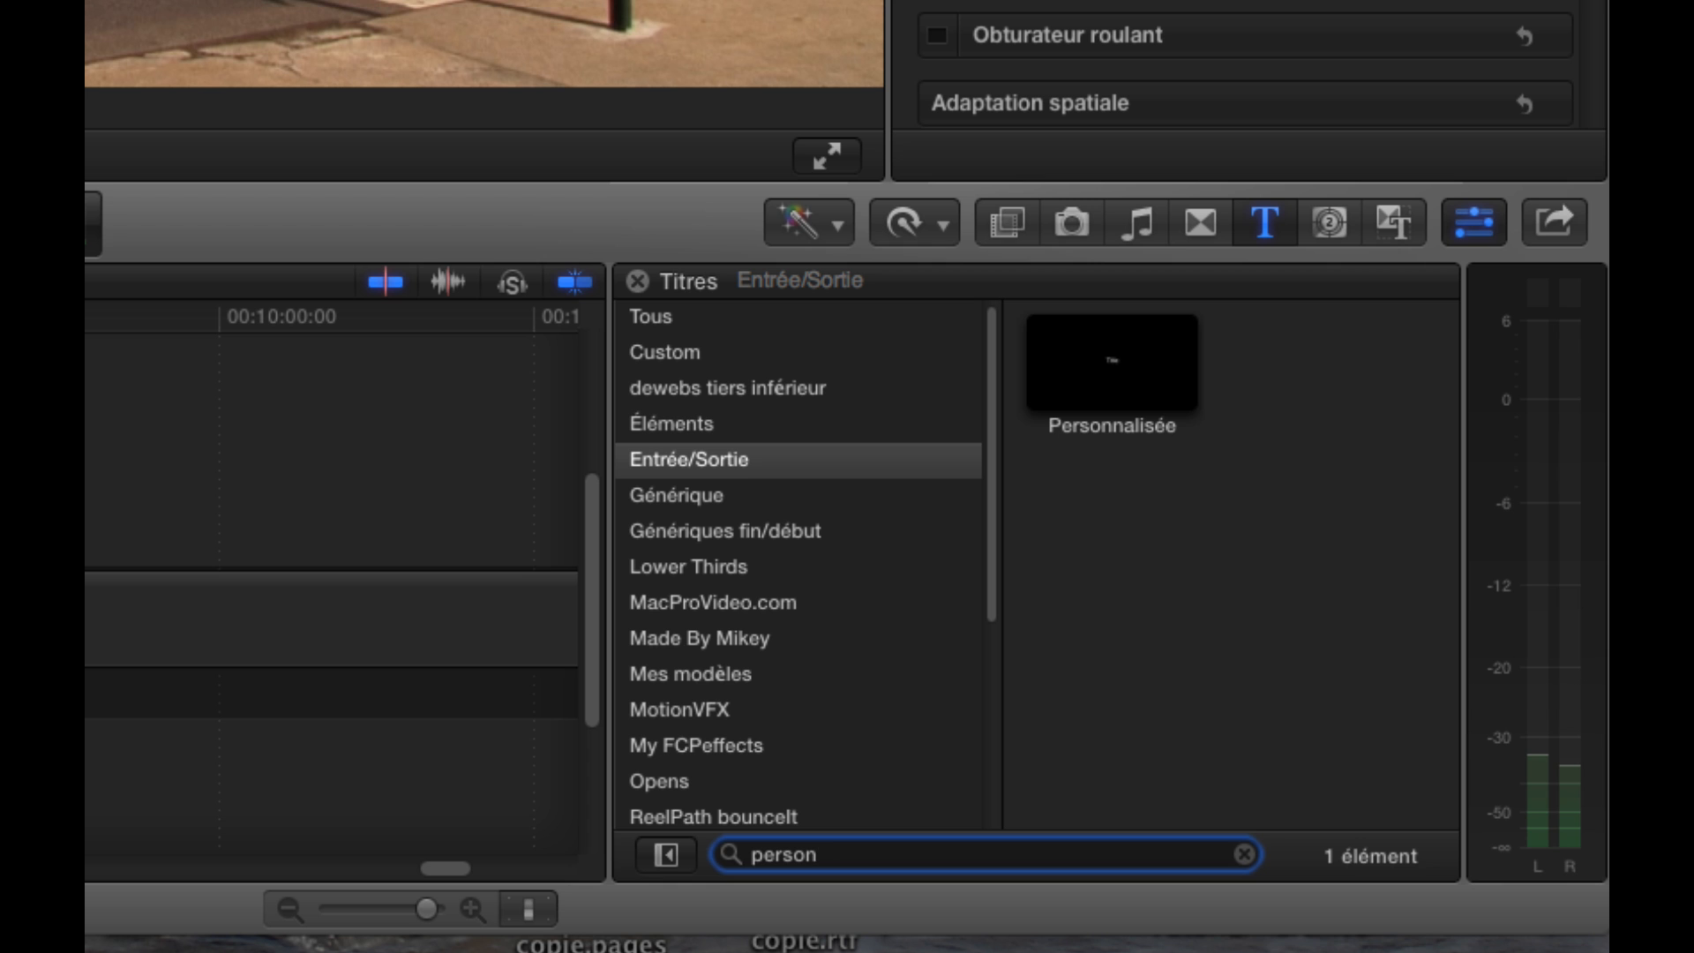
click(1152, 383)
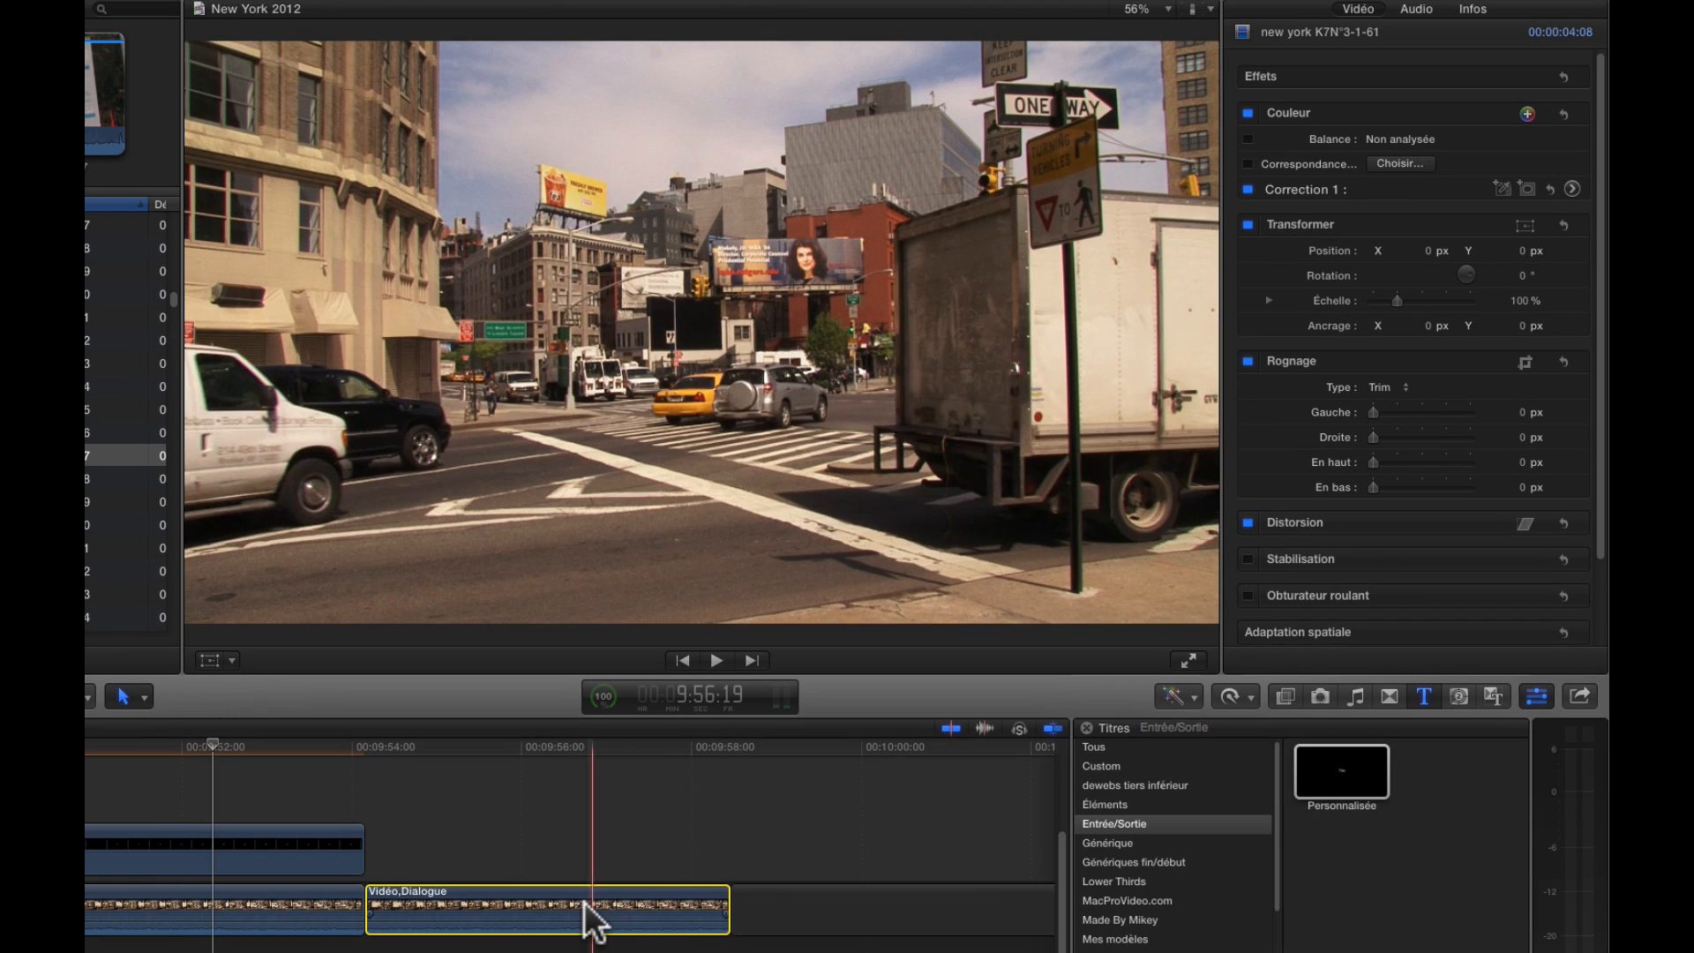
click(585, 903)
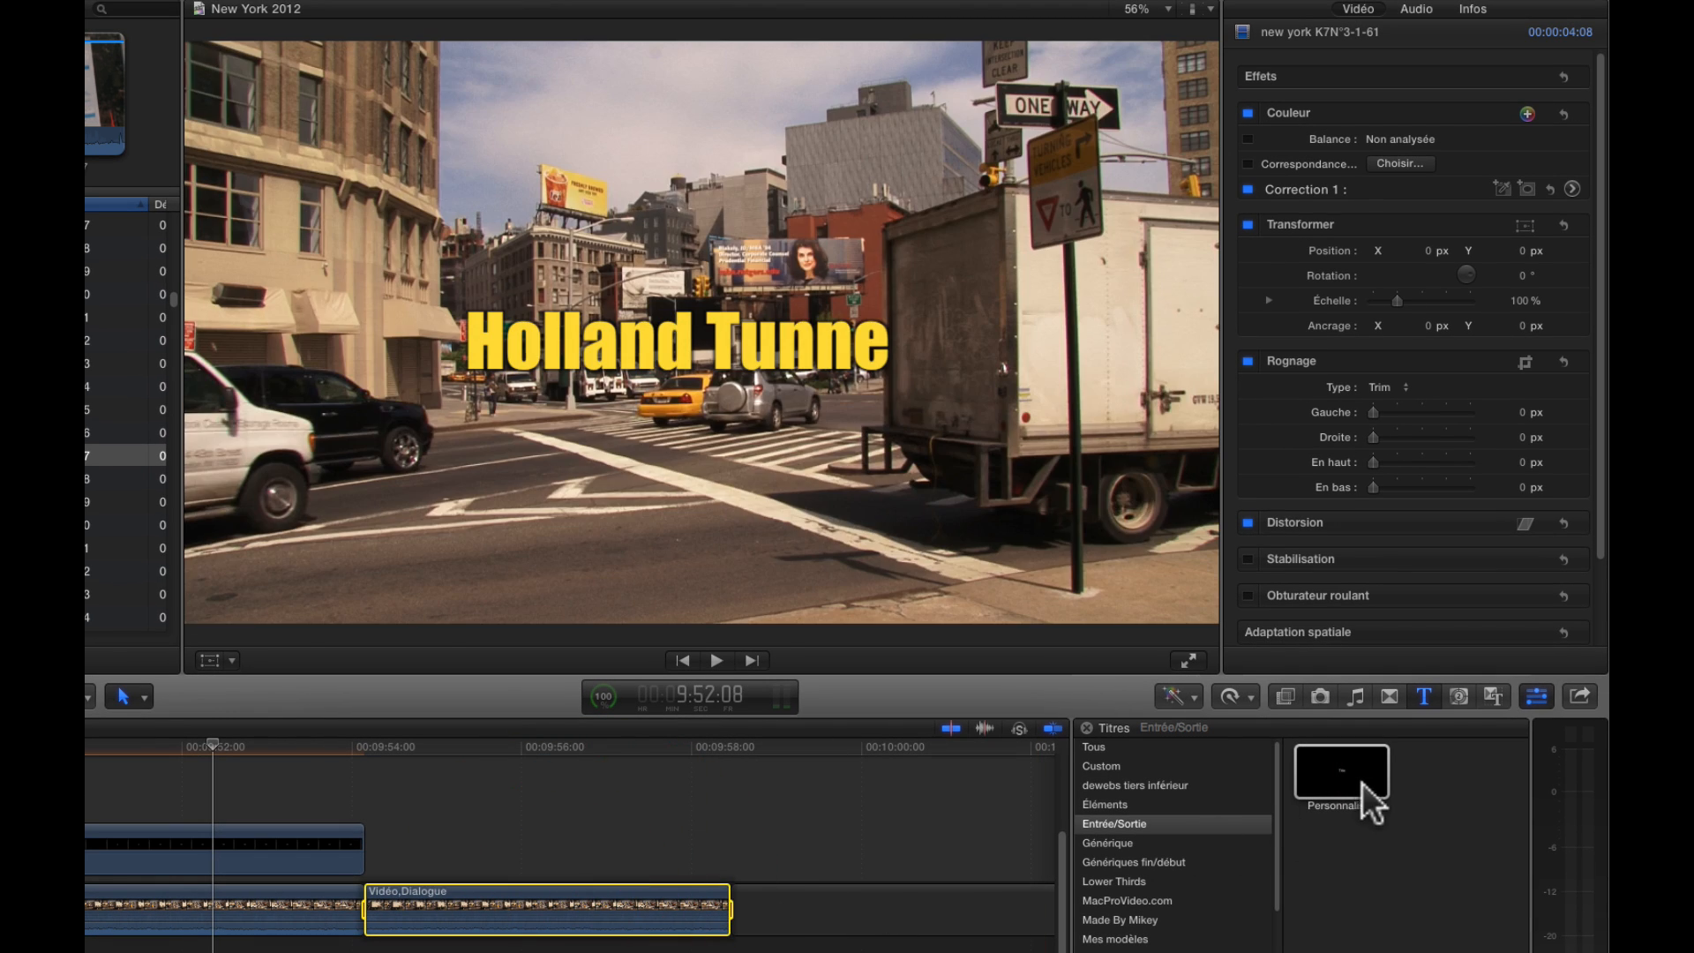
click(1322, 771)
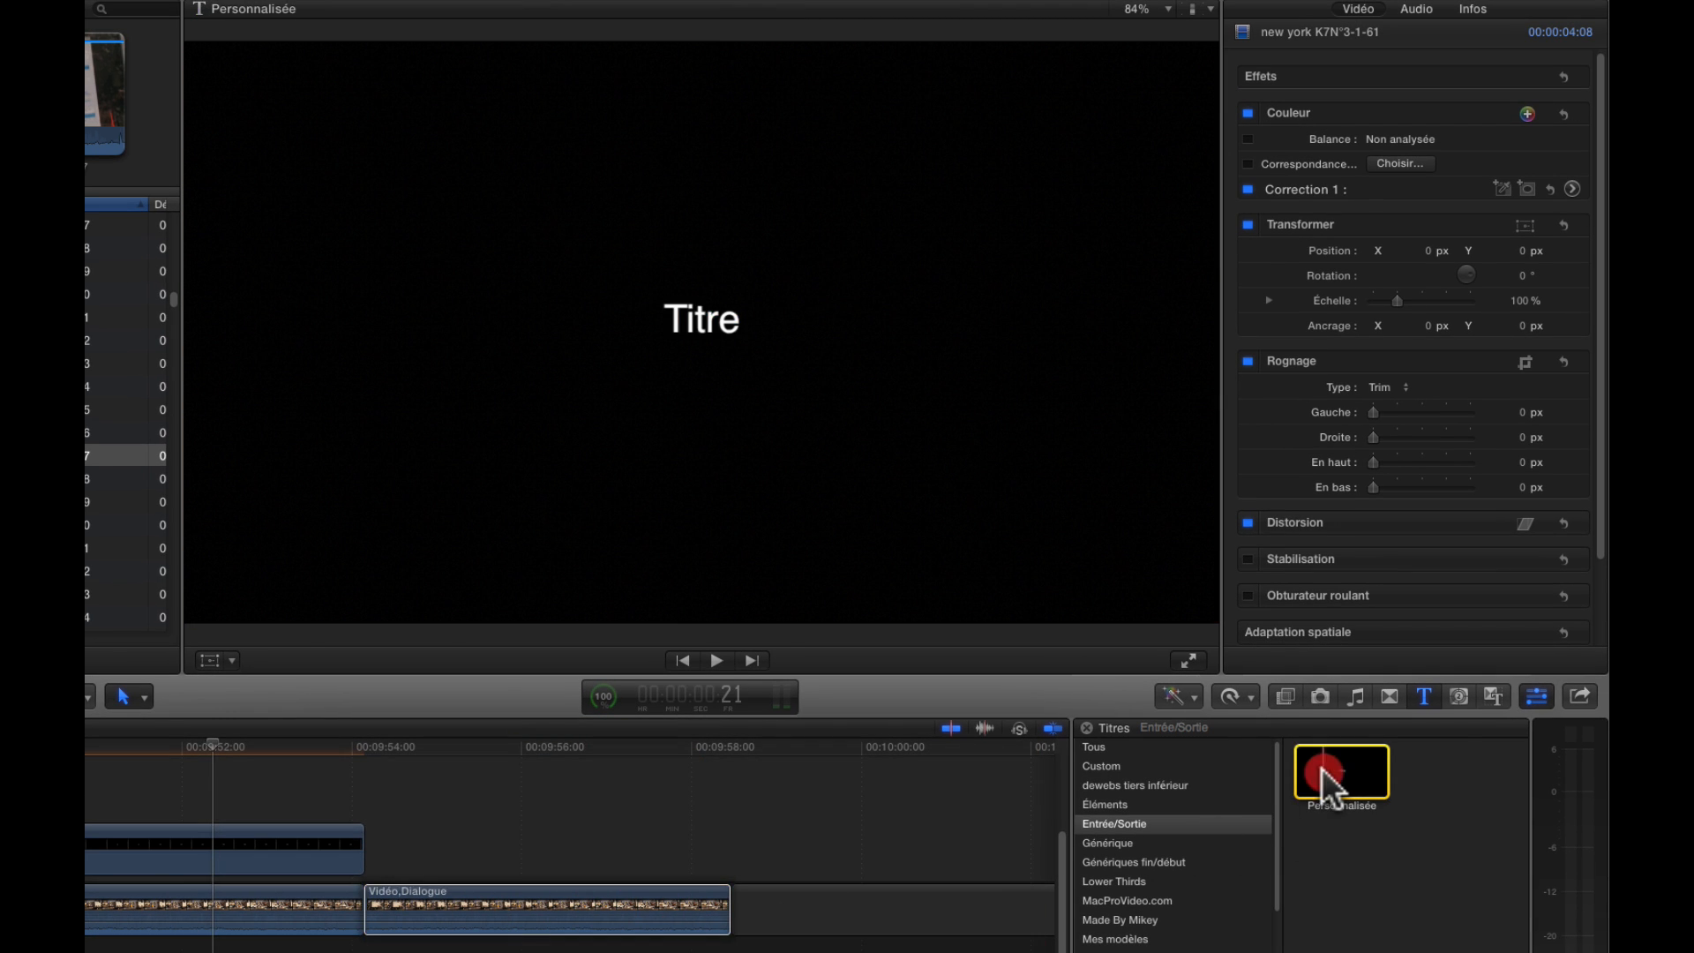
double_click(1322, 770)
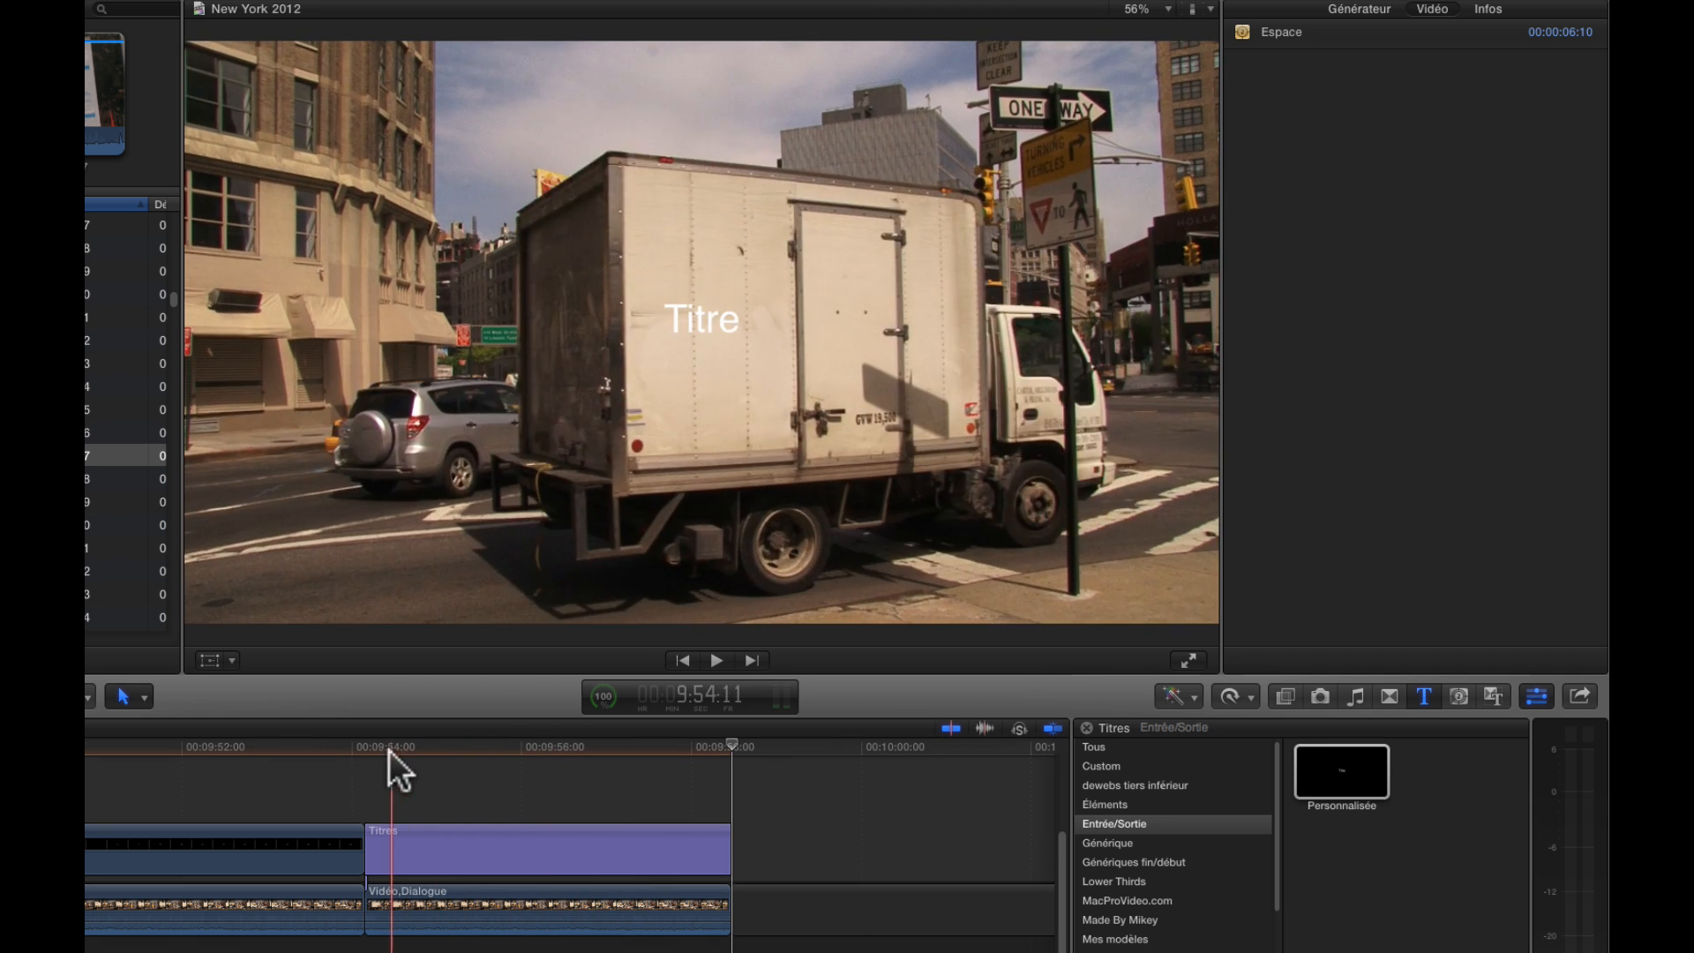
Replace the new title's placeholder text with "Holland Tunnel", previewing it at 9:55:18 in the timeline
click(499, 750)
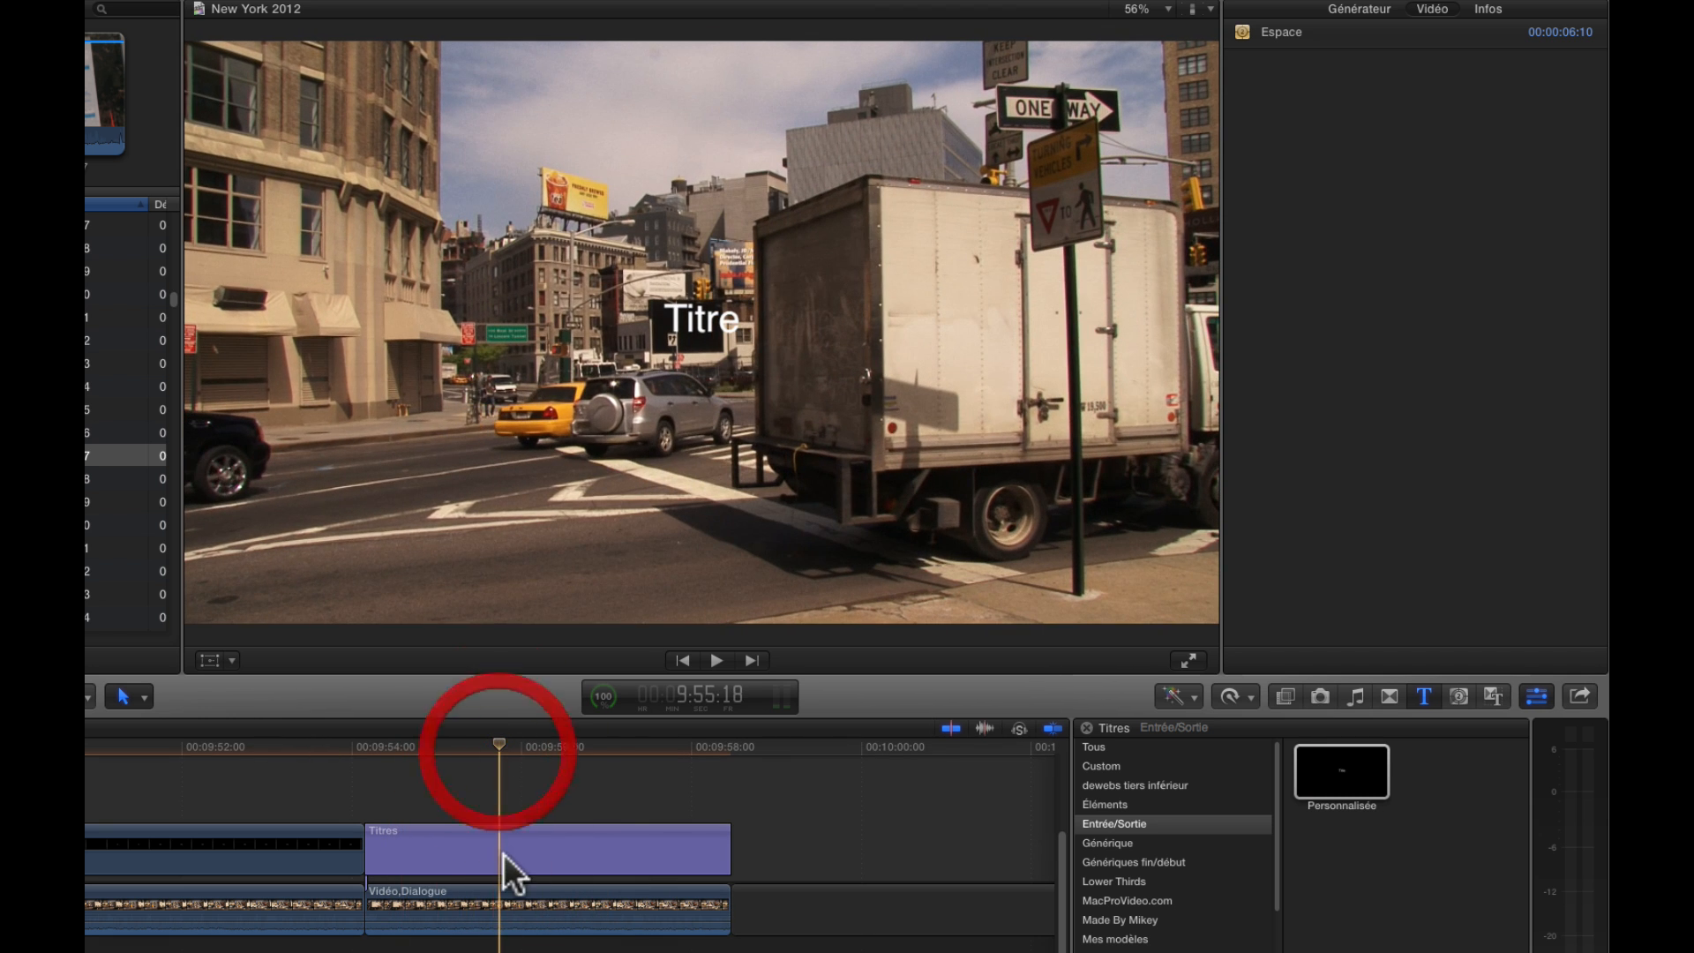
click(578, 842)
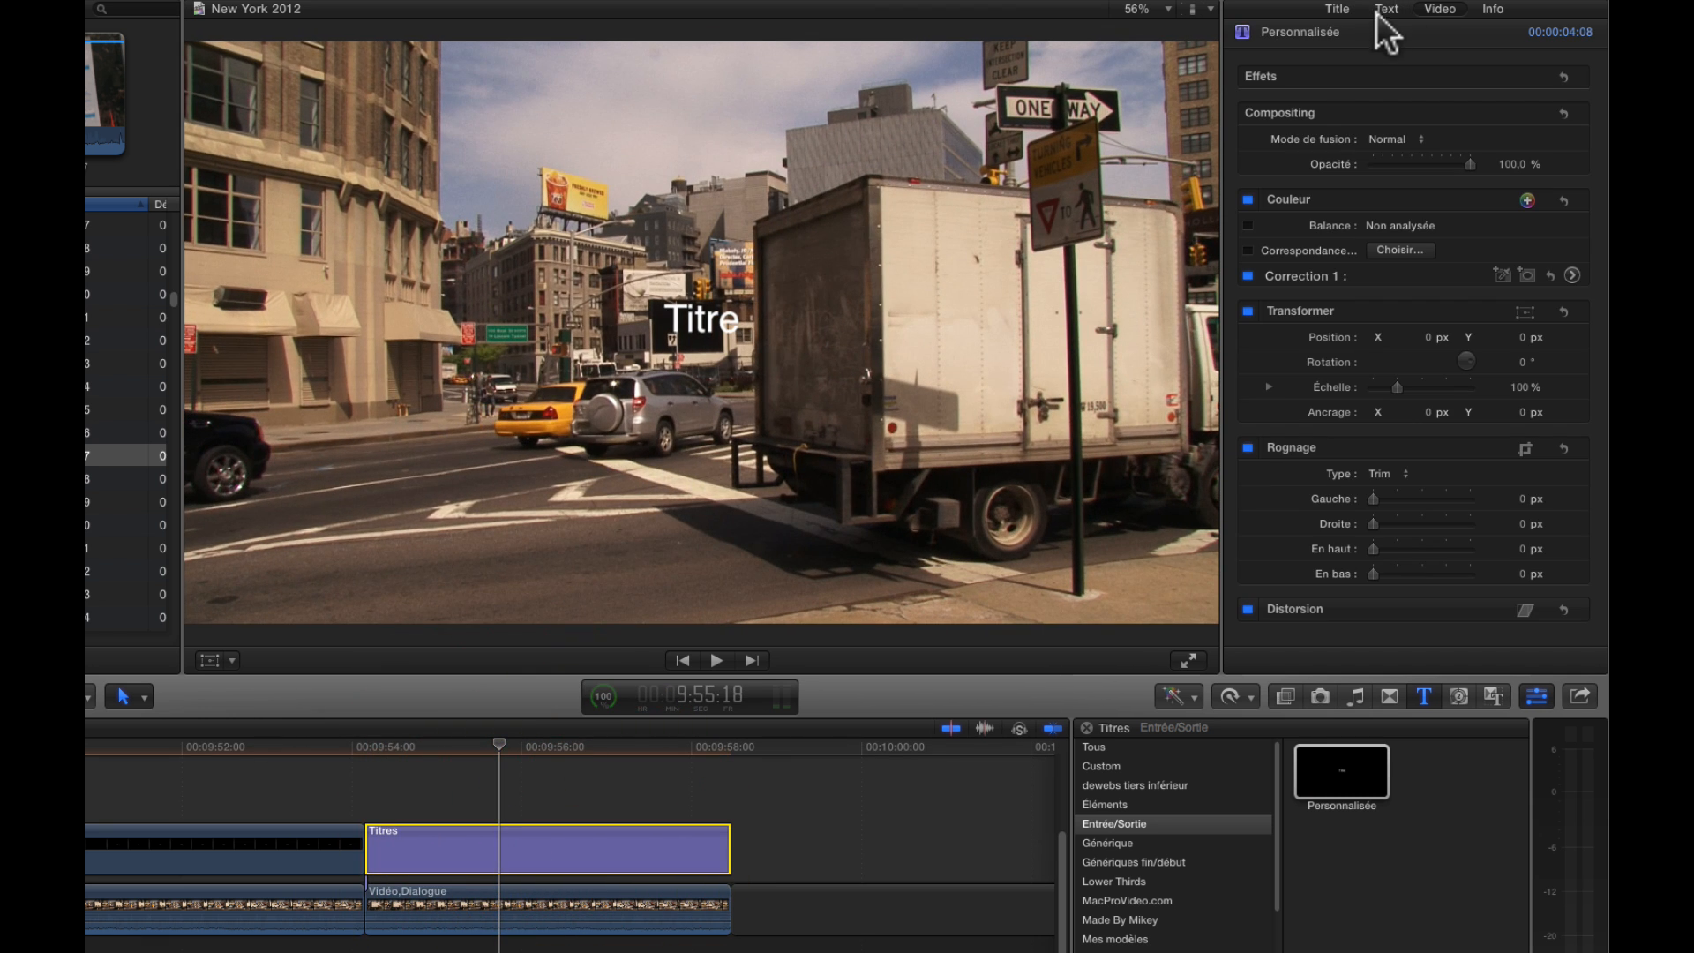
click(1385, 10)
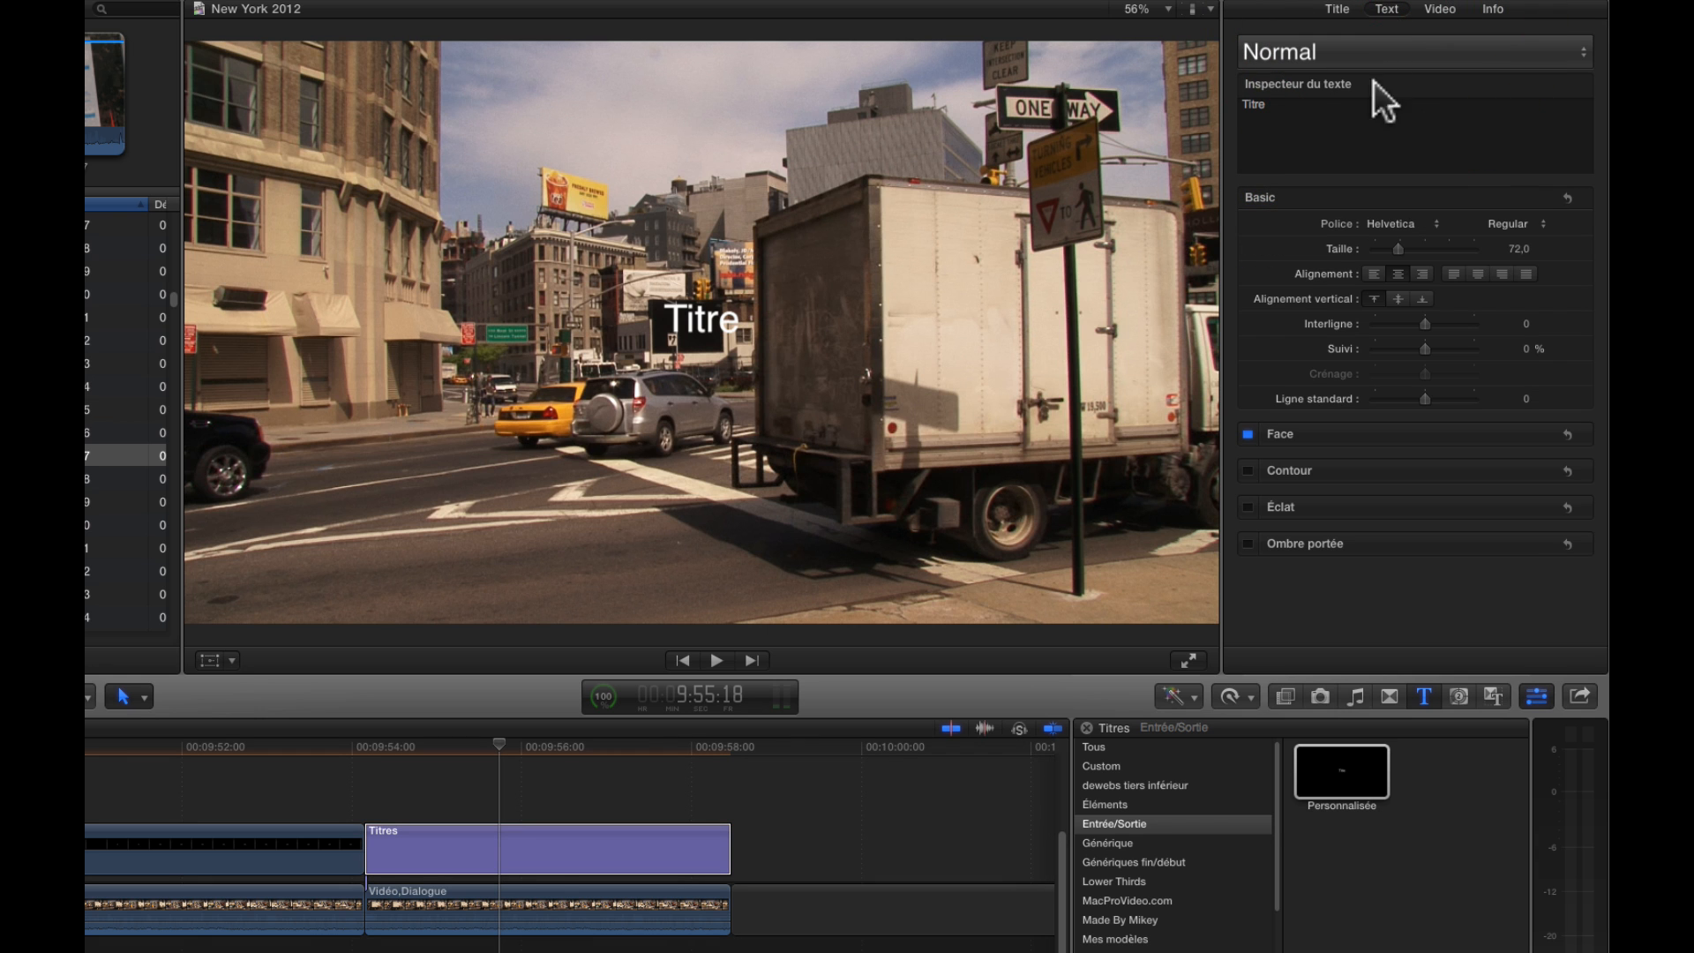
key(BackSpace)
key(BackSpace)
key(BackSpace)
key(BackSpace)
key(BackSpace)
text(Holl)
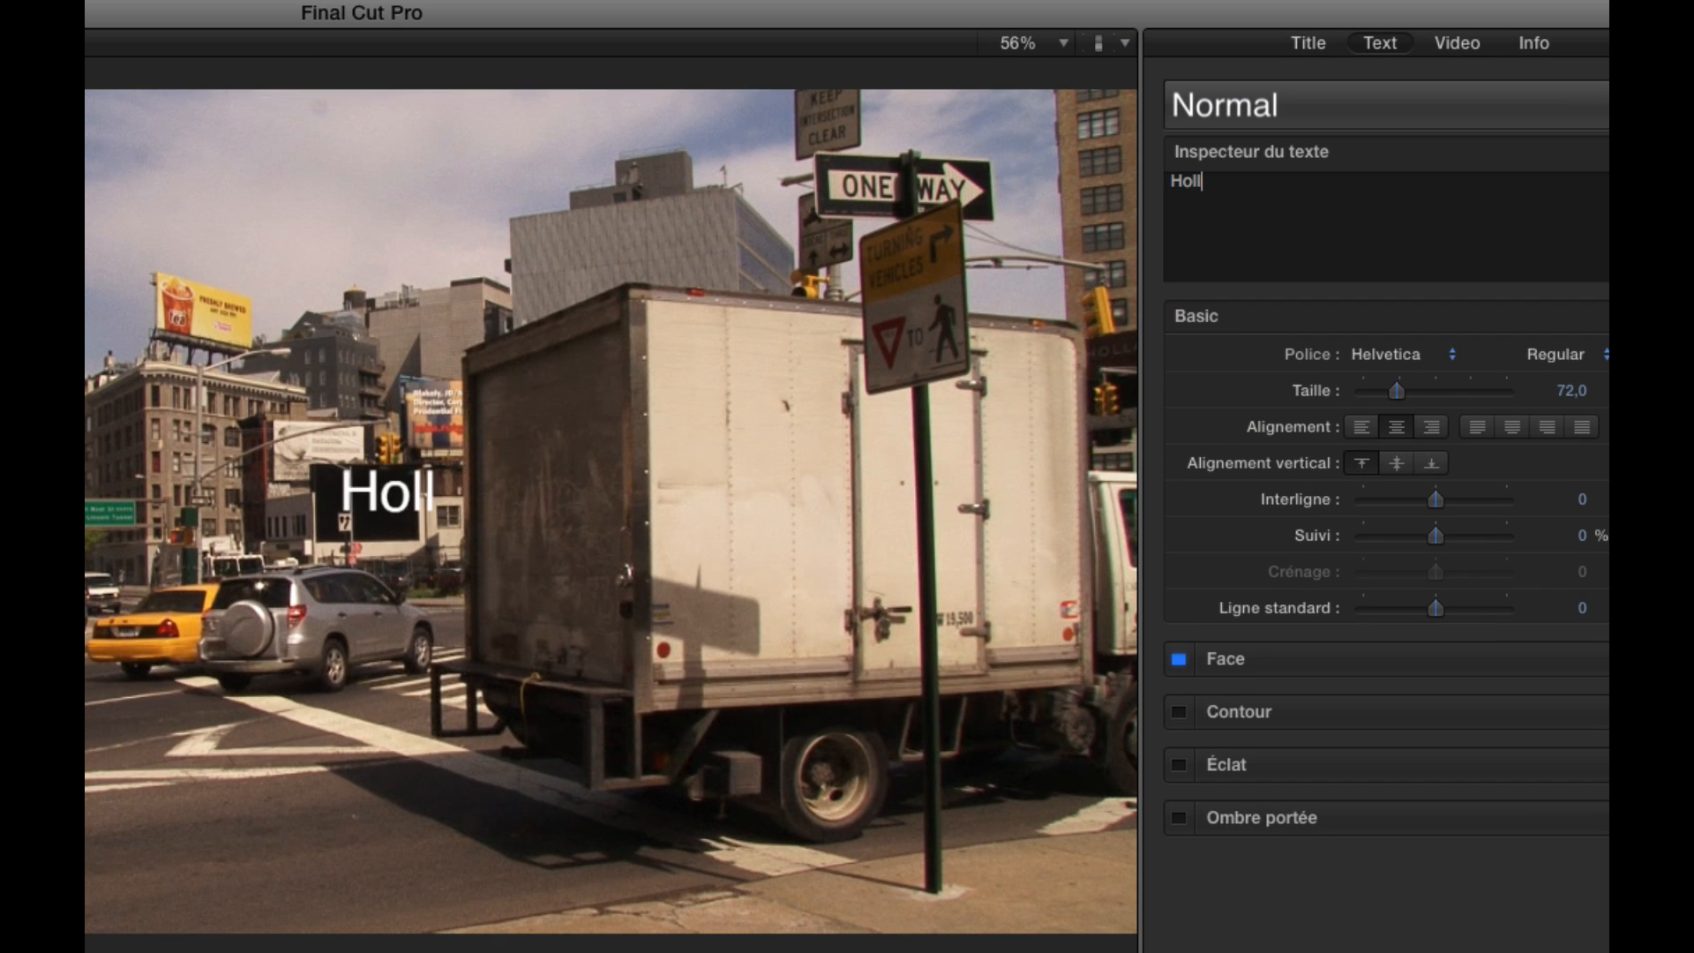
text(and Tb)
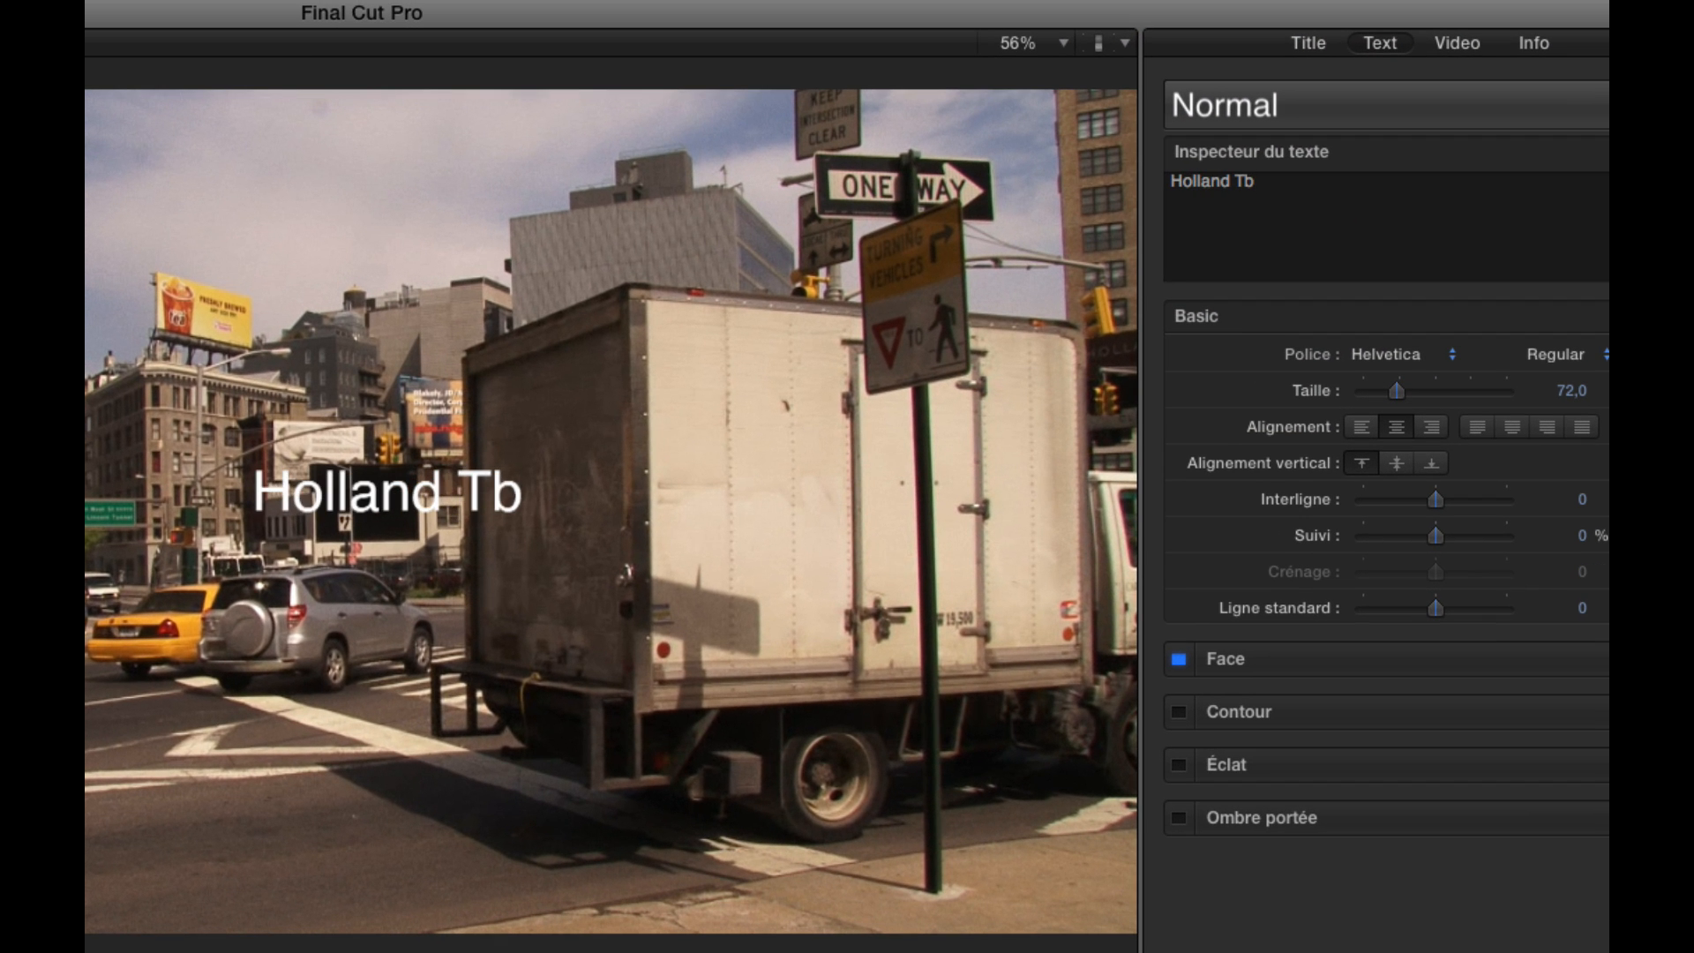
key(BackSpace)
text(unnel)
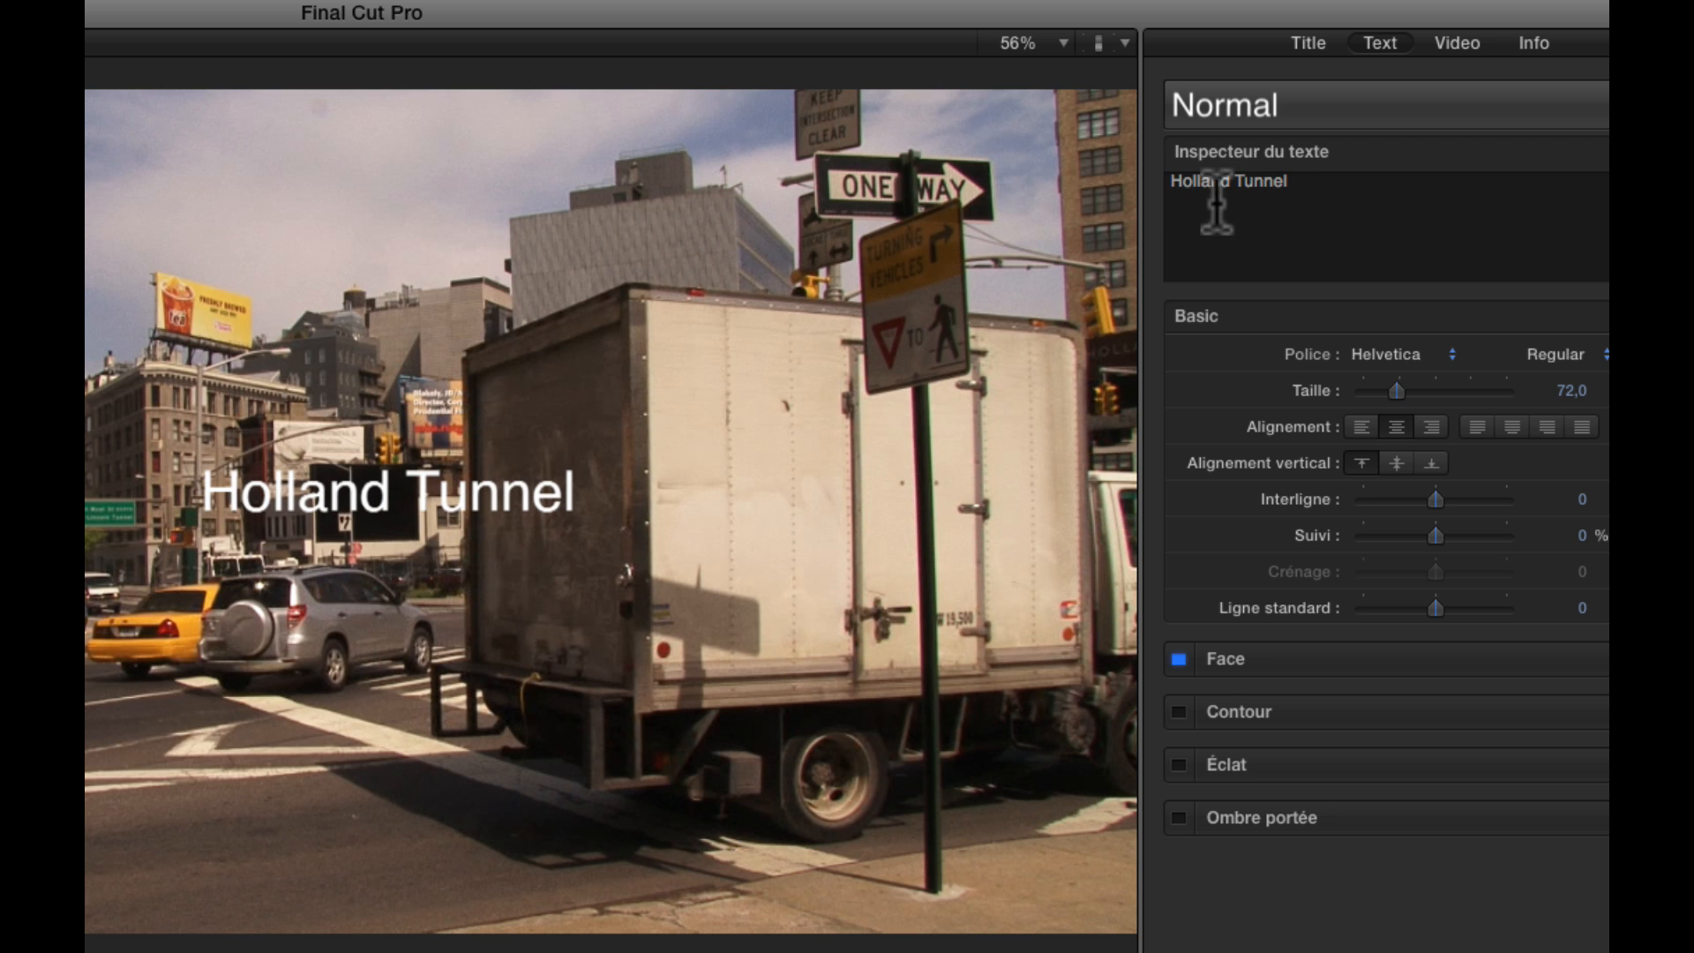
click(798, 406)
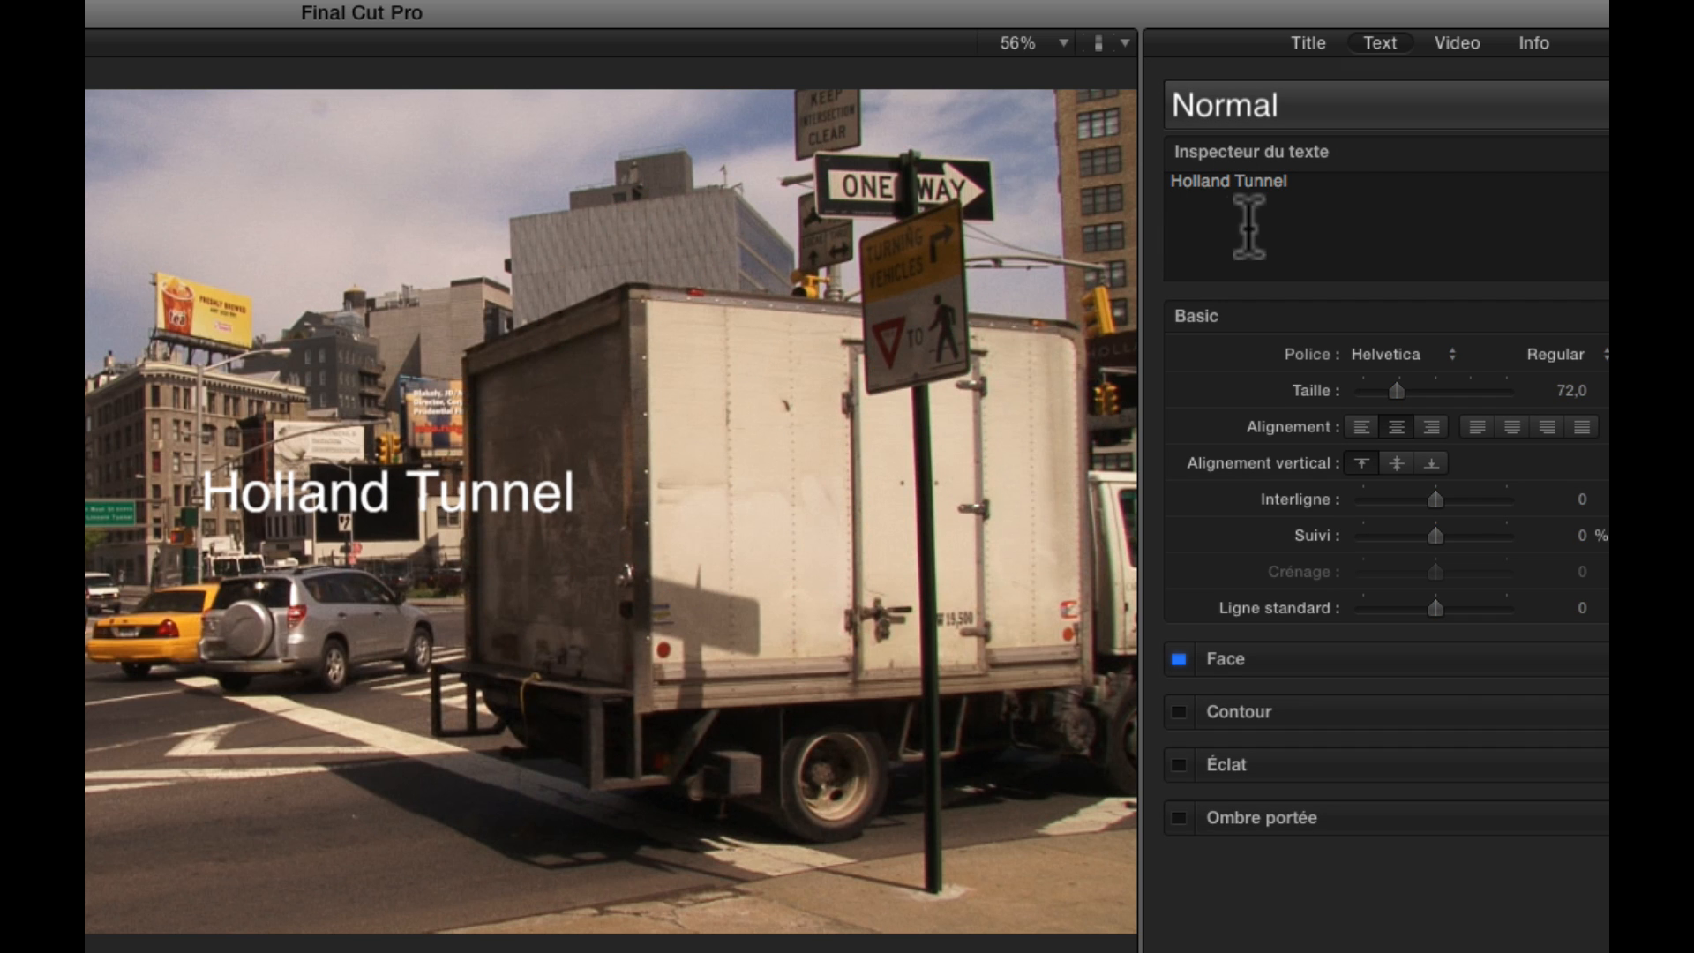
Set the whole Holland Tunnel text to the Impact font at size 98
drag(1312, 179, 1106, 170)
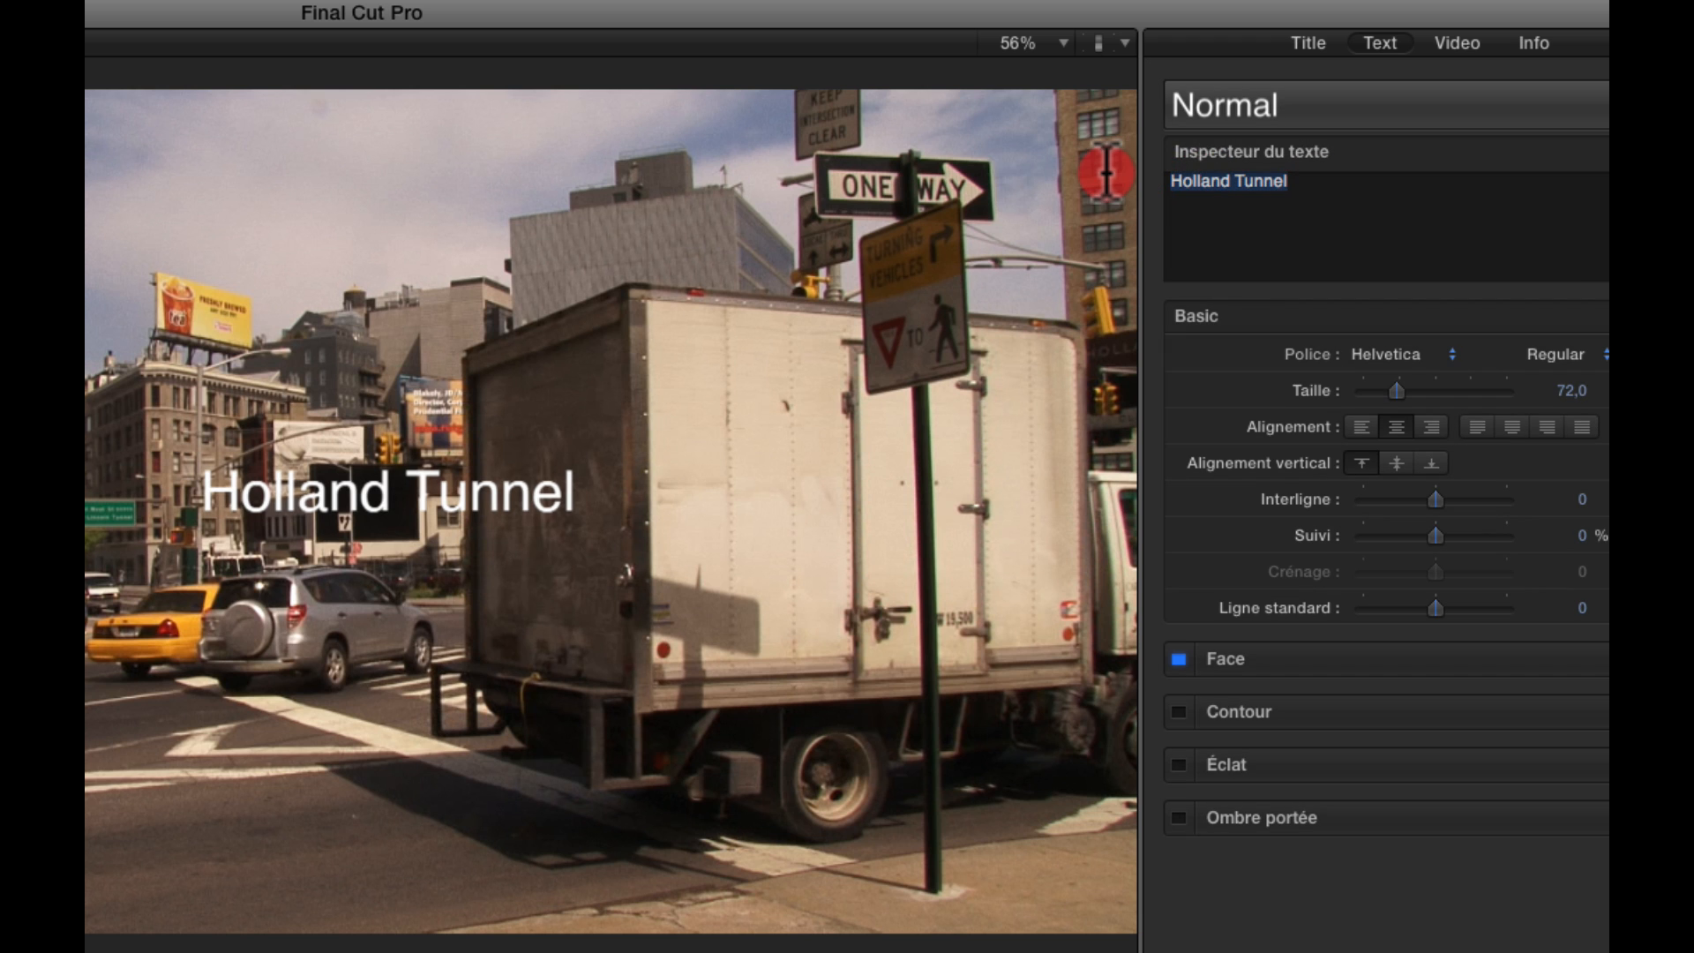
click(1450, 355)
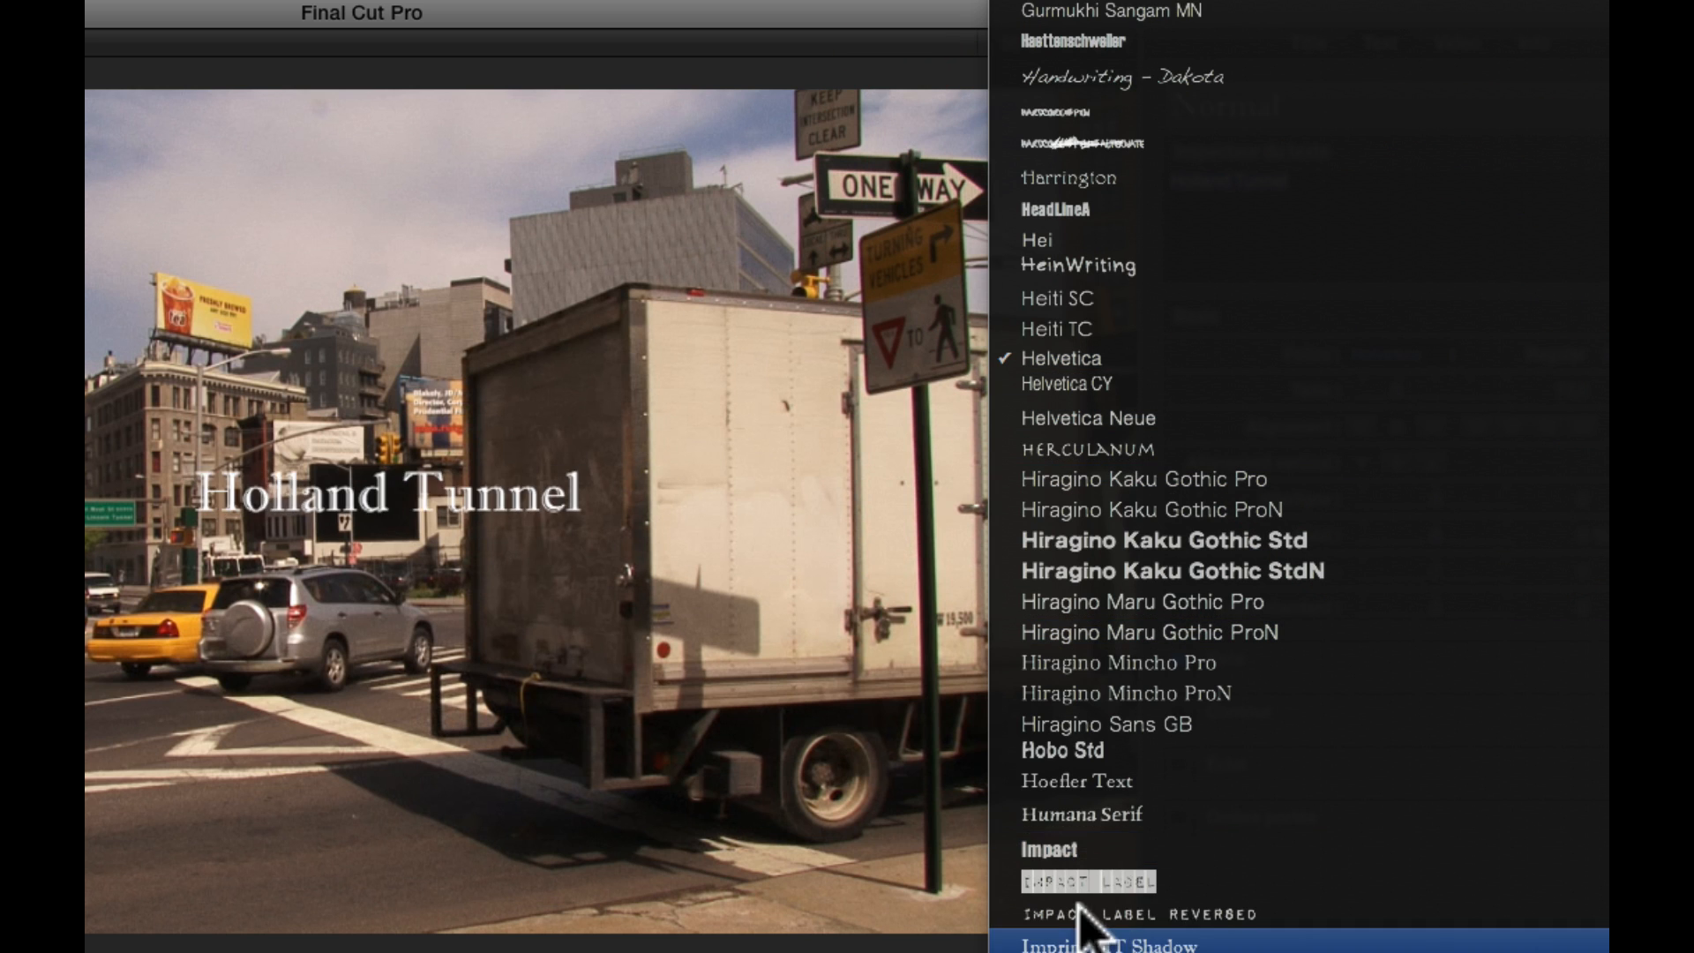
click(1078, 849)
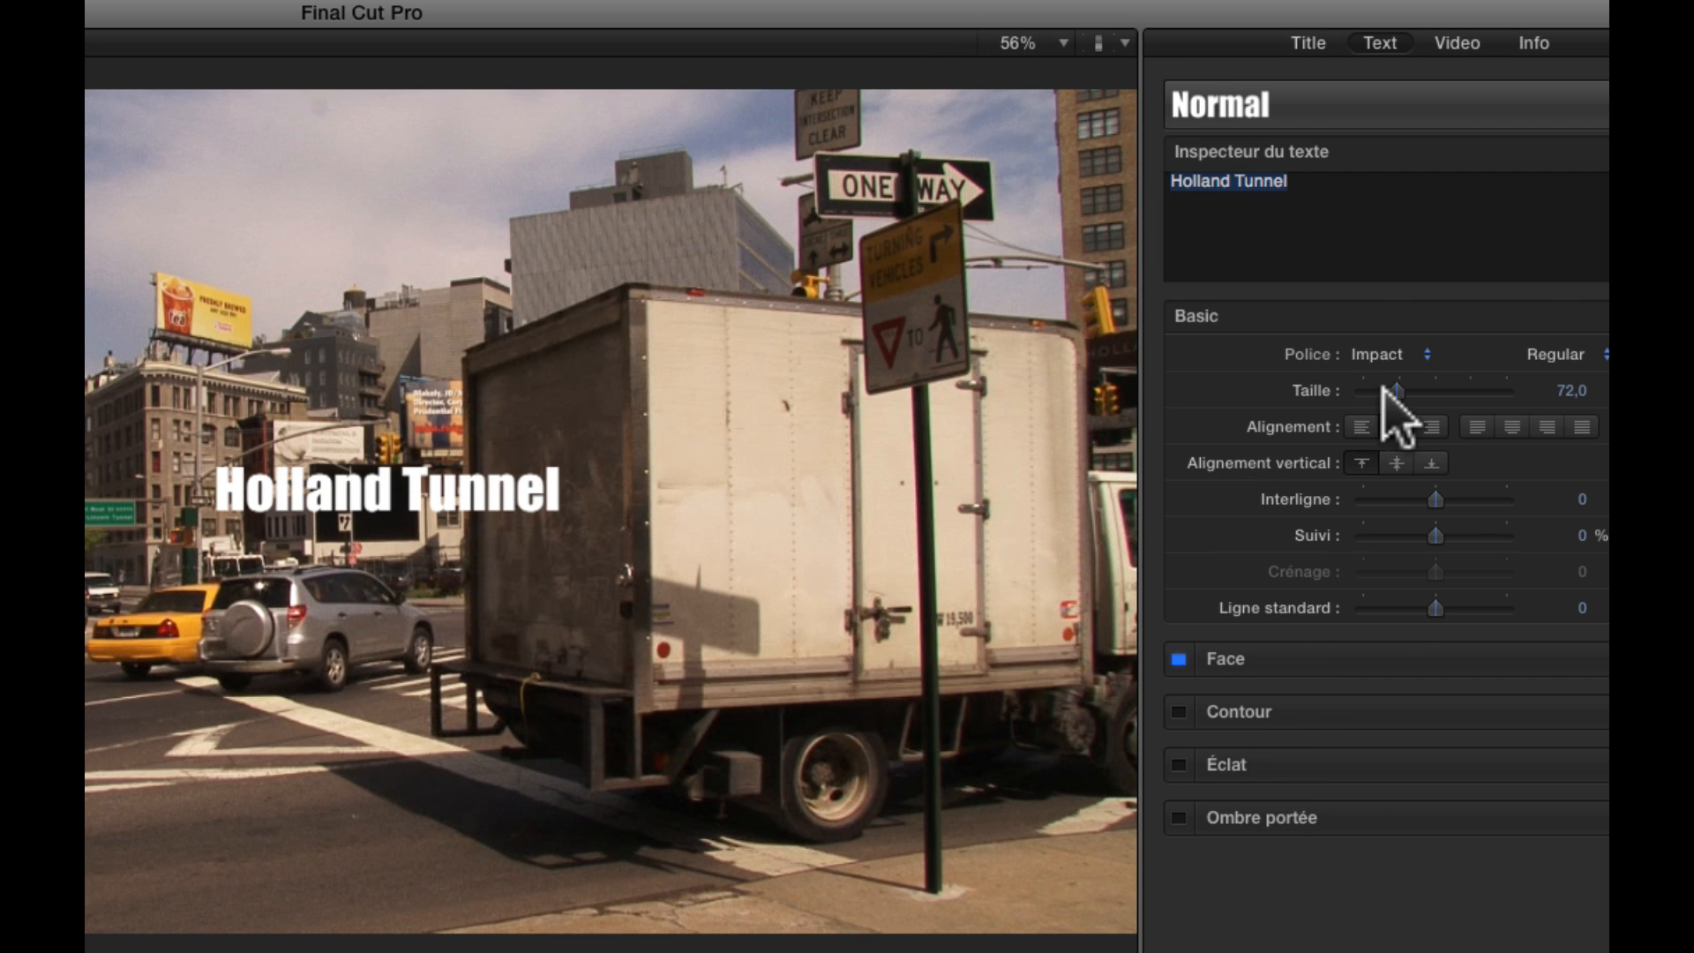
drag(1398, 390, 1409, 388)
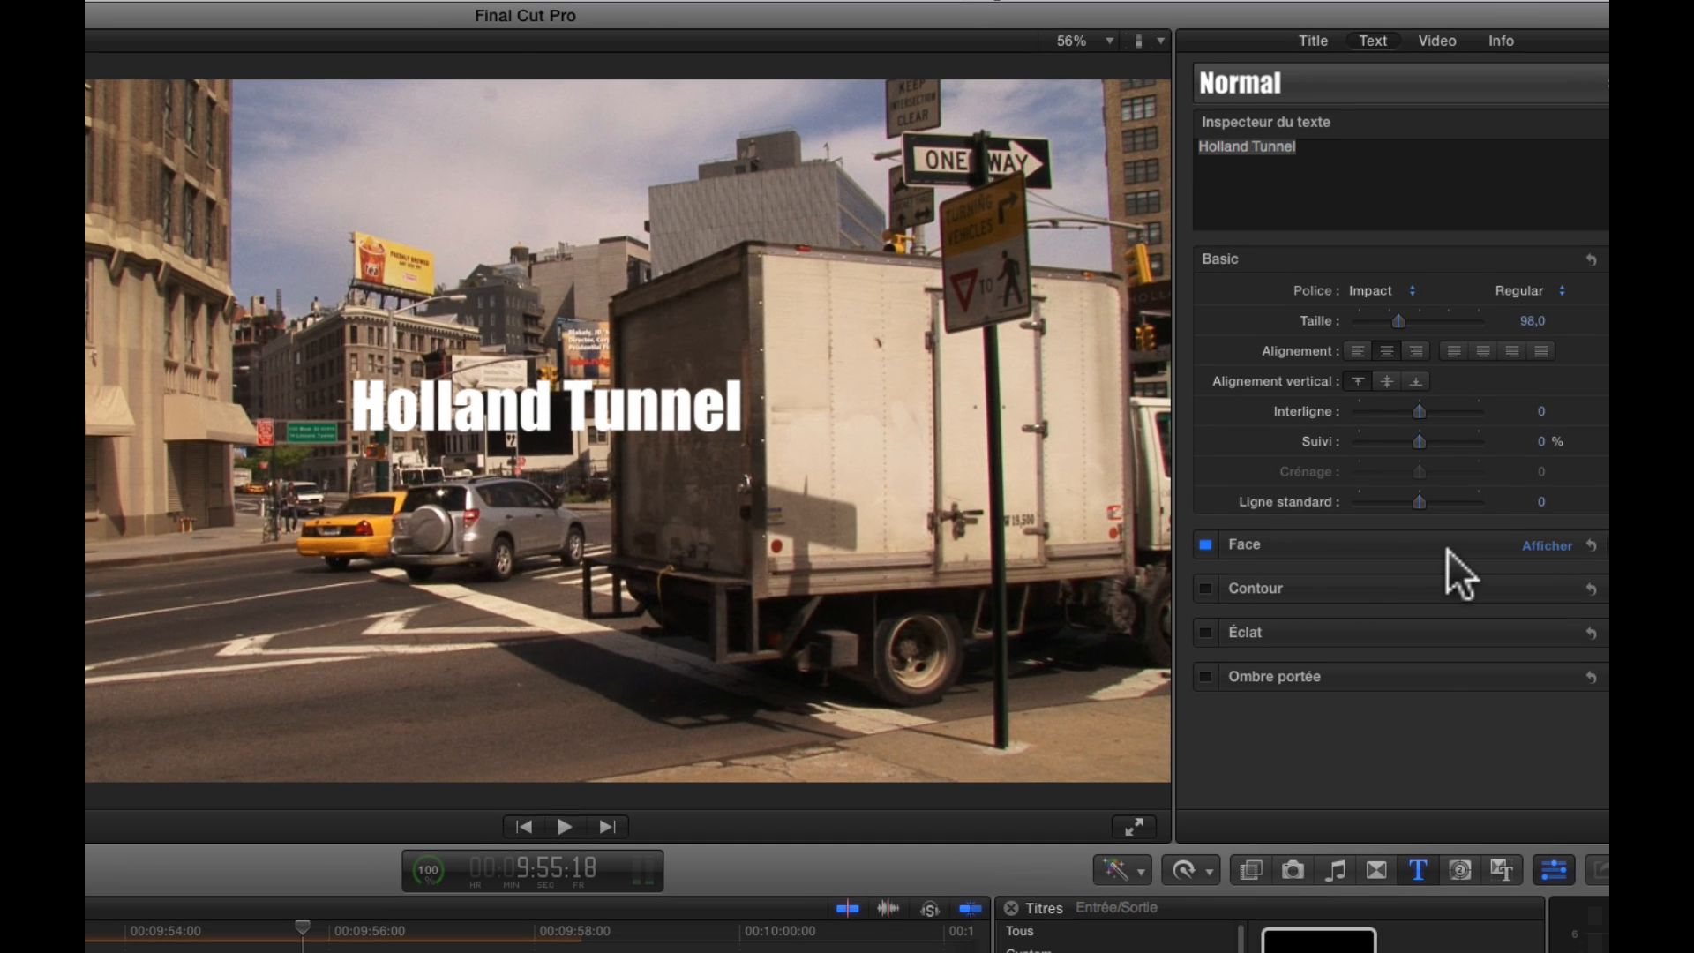
Try red and turquoise for the title's face colour and settle on a light orange
click(1548, 562)
scroll(1452, 593, down, 1)
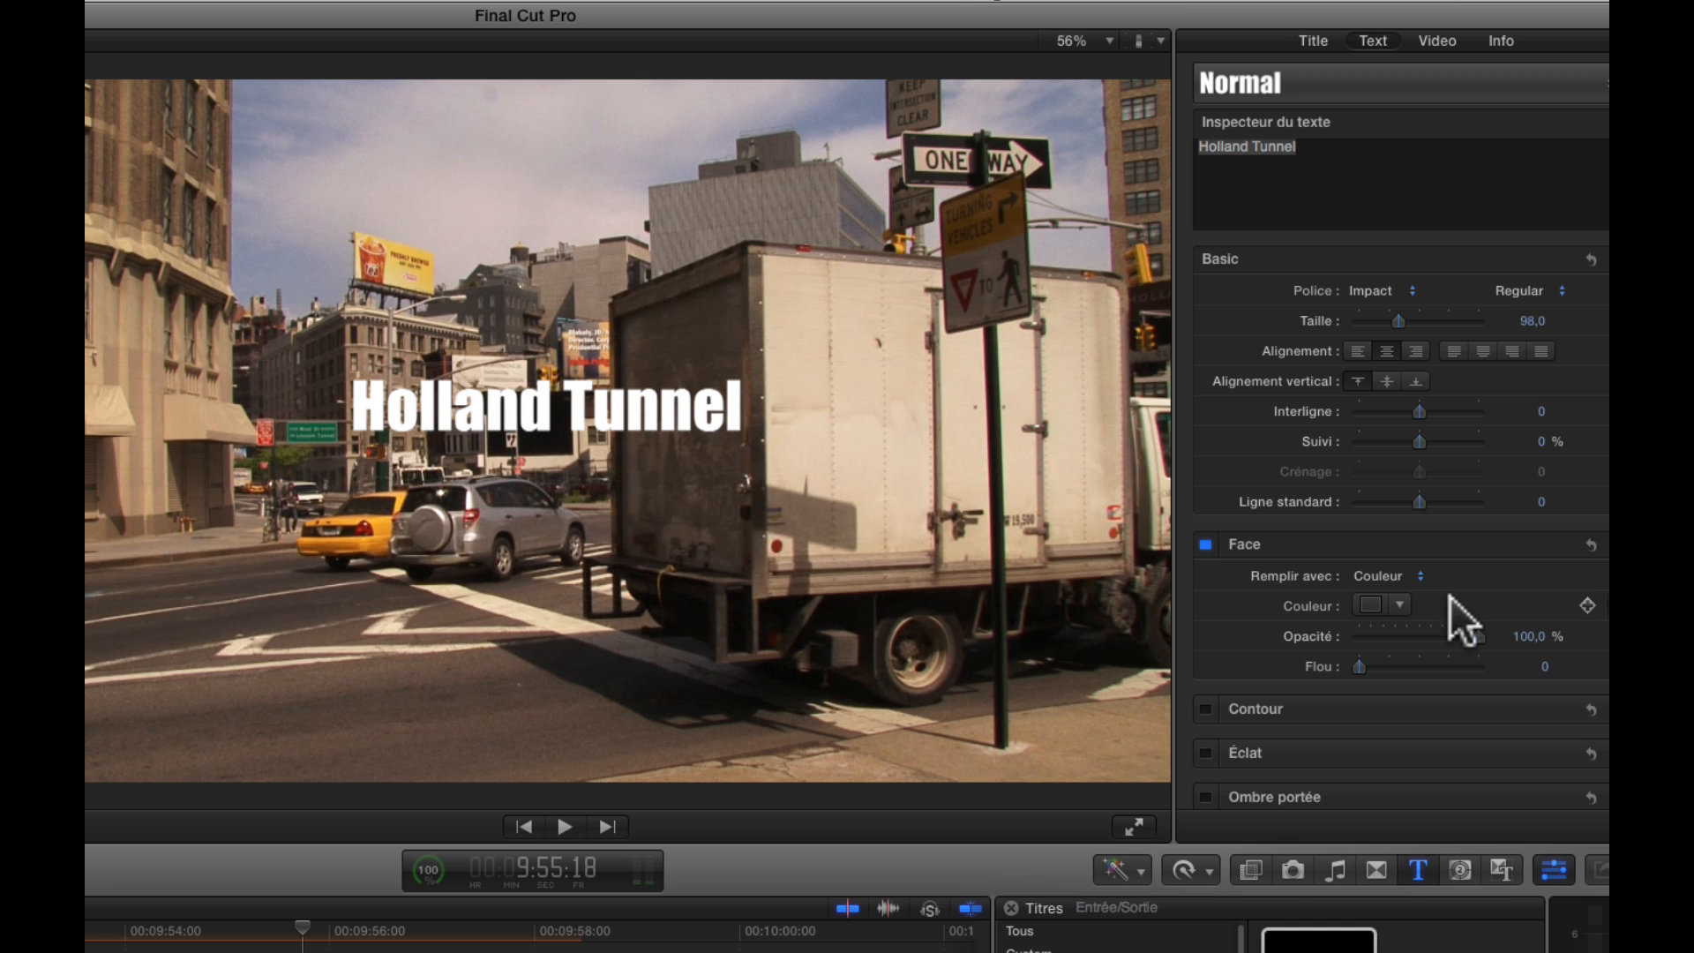
click(1369, 600)
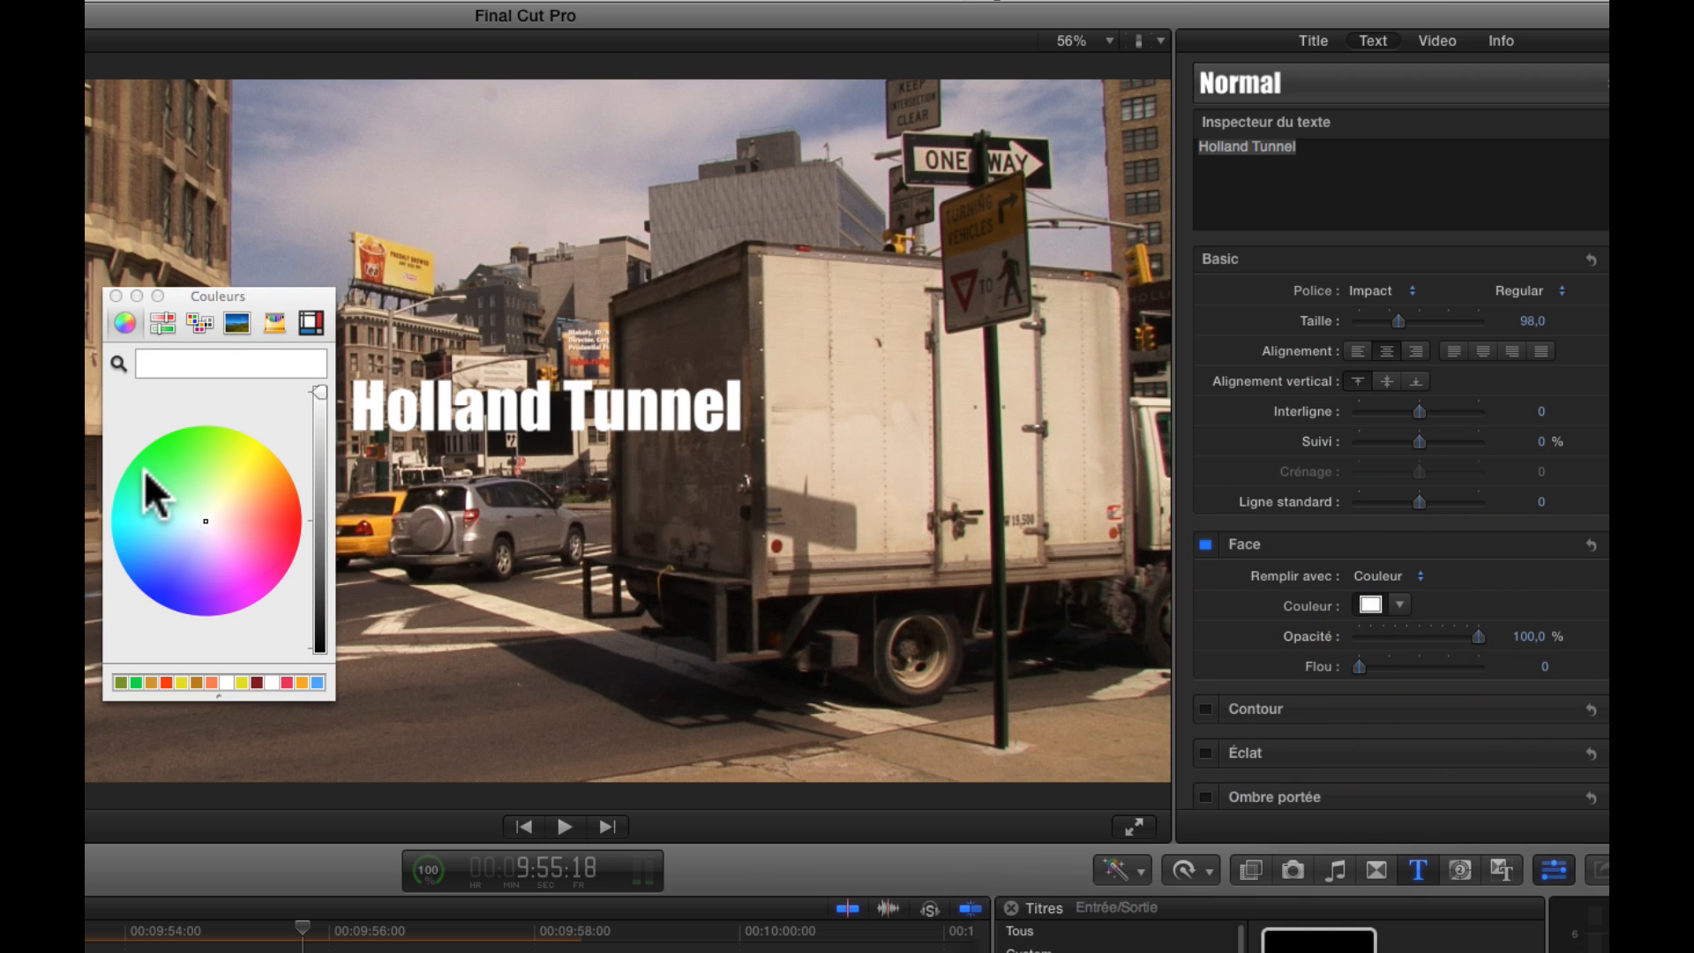
click(289, 522)
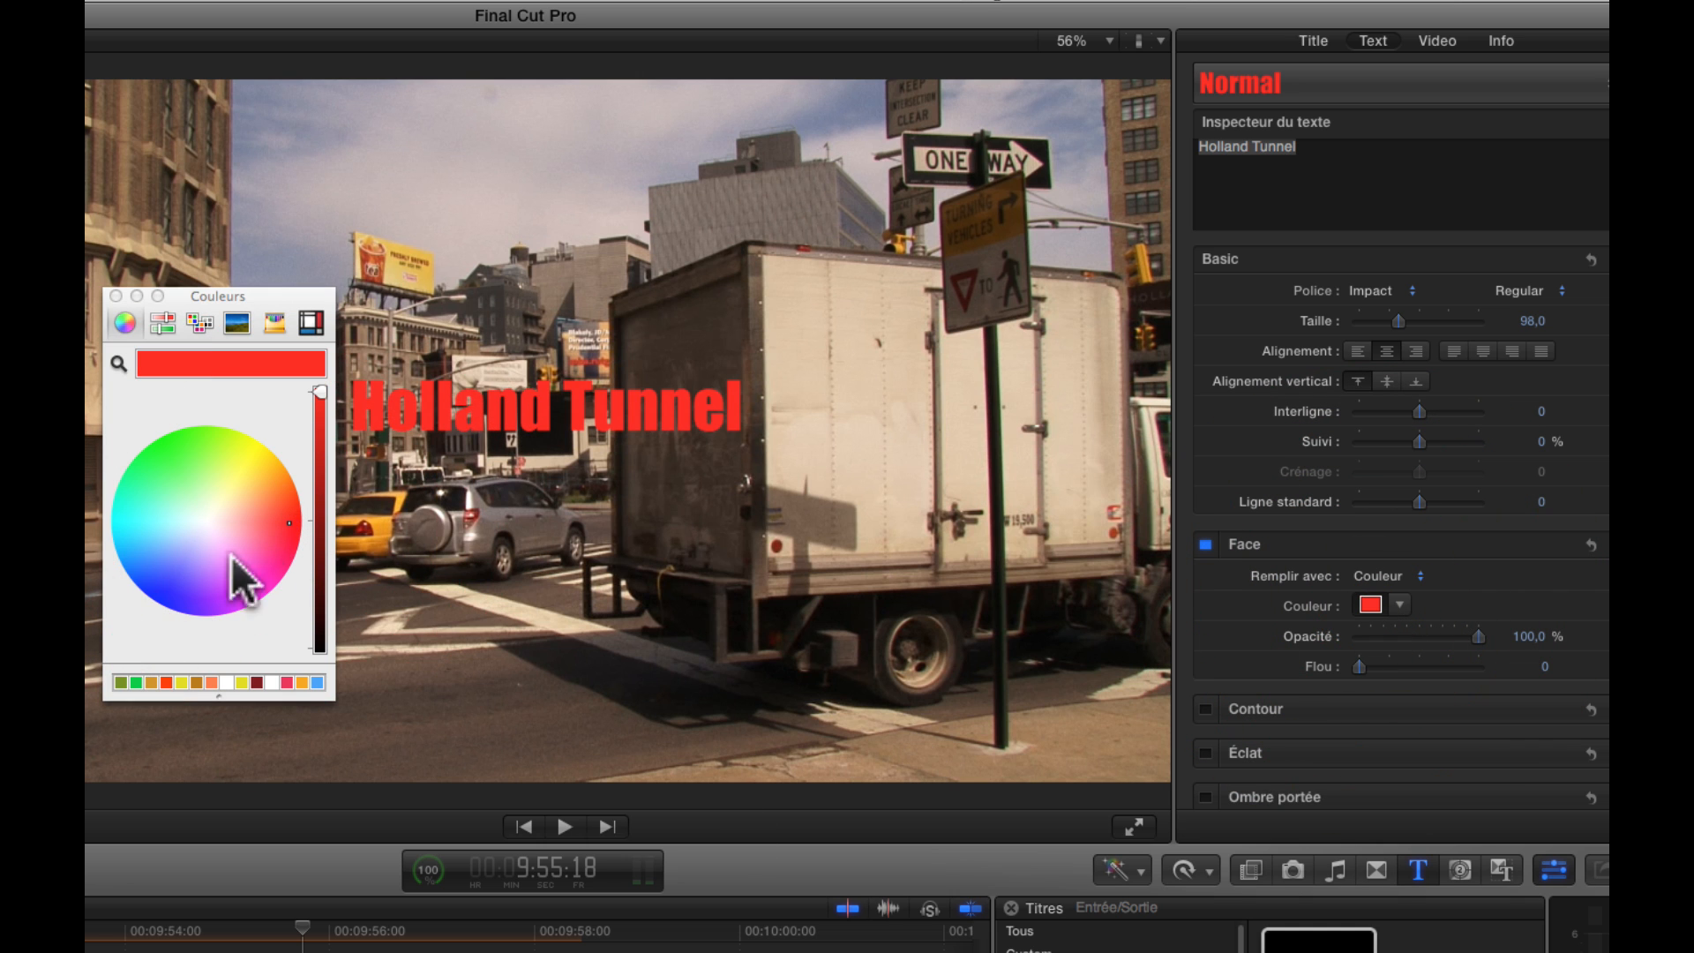
click(167, 569)
click(135, 495)
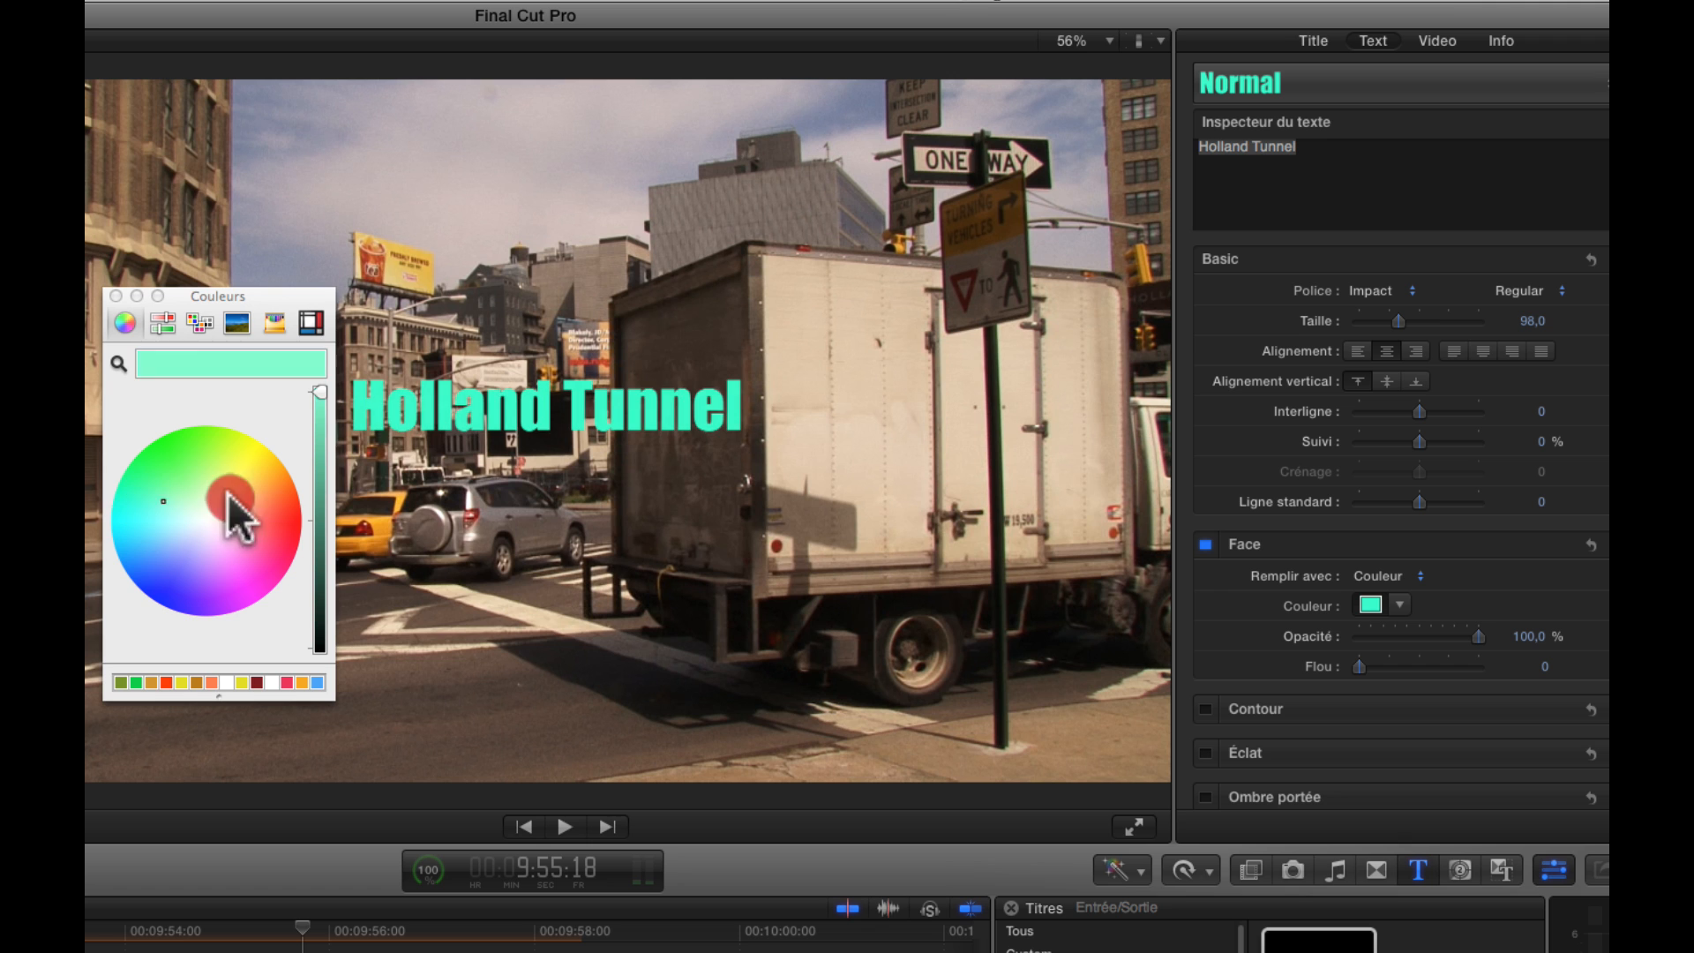
click(257, 491)
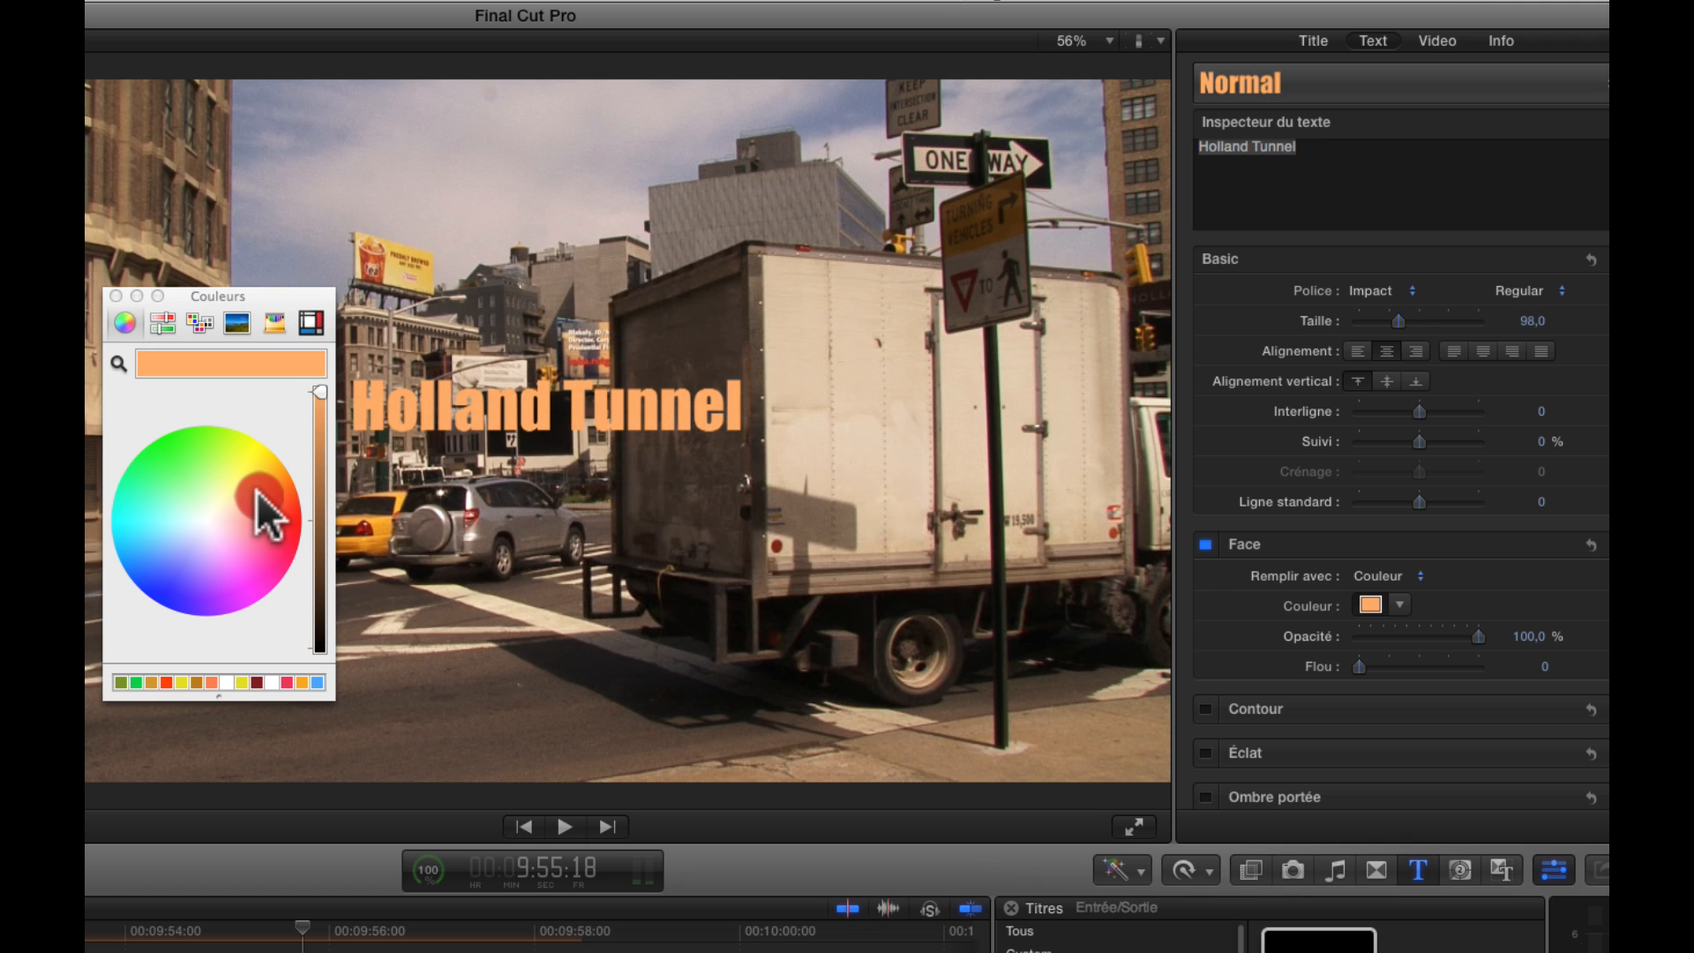
click(116, 296)
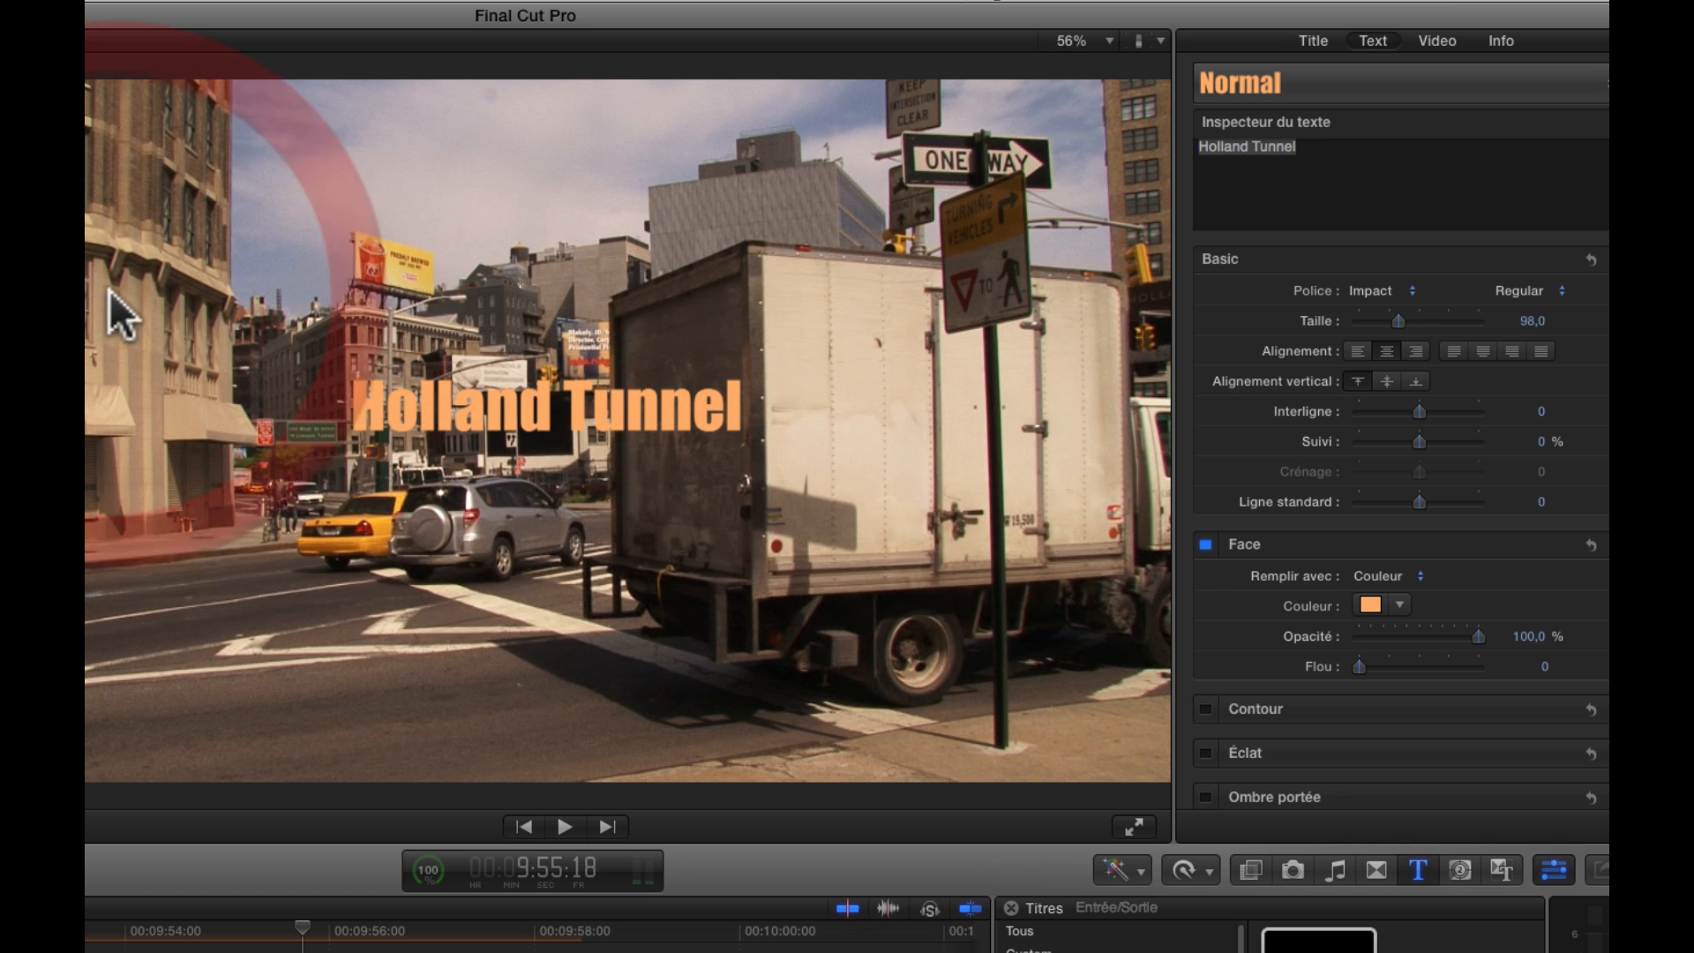
Enable the drop shadow and the outline for the Holland Tunnel text
scroll(1510, 656, down, 1)
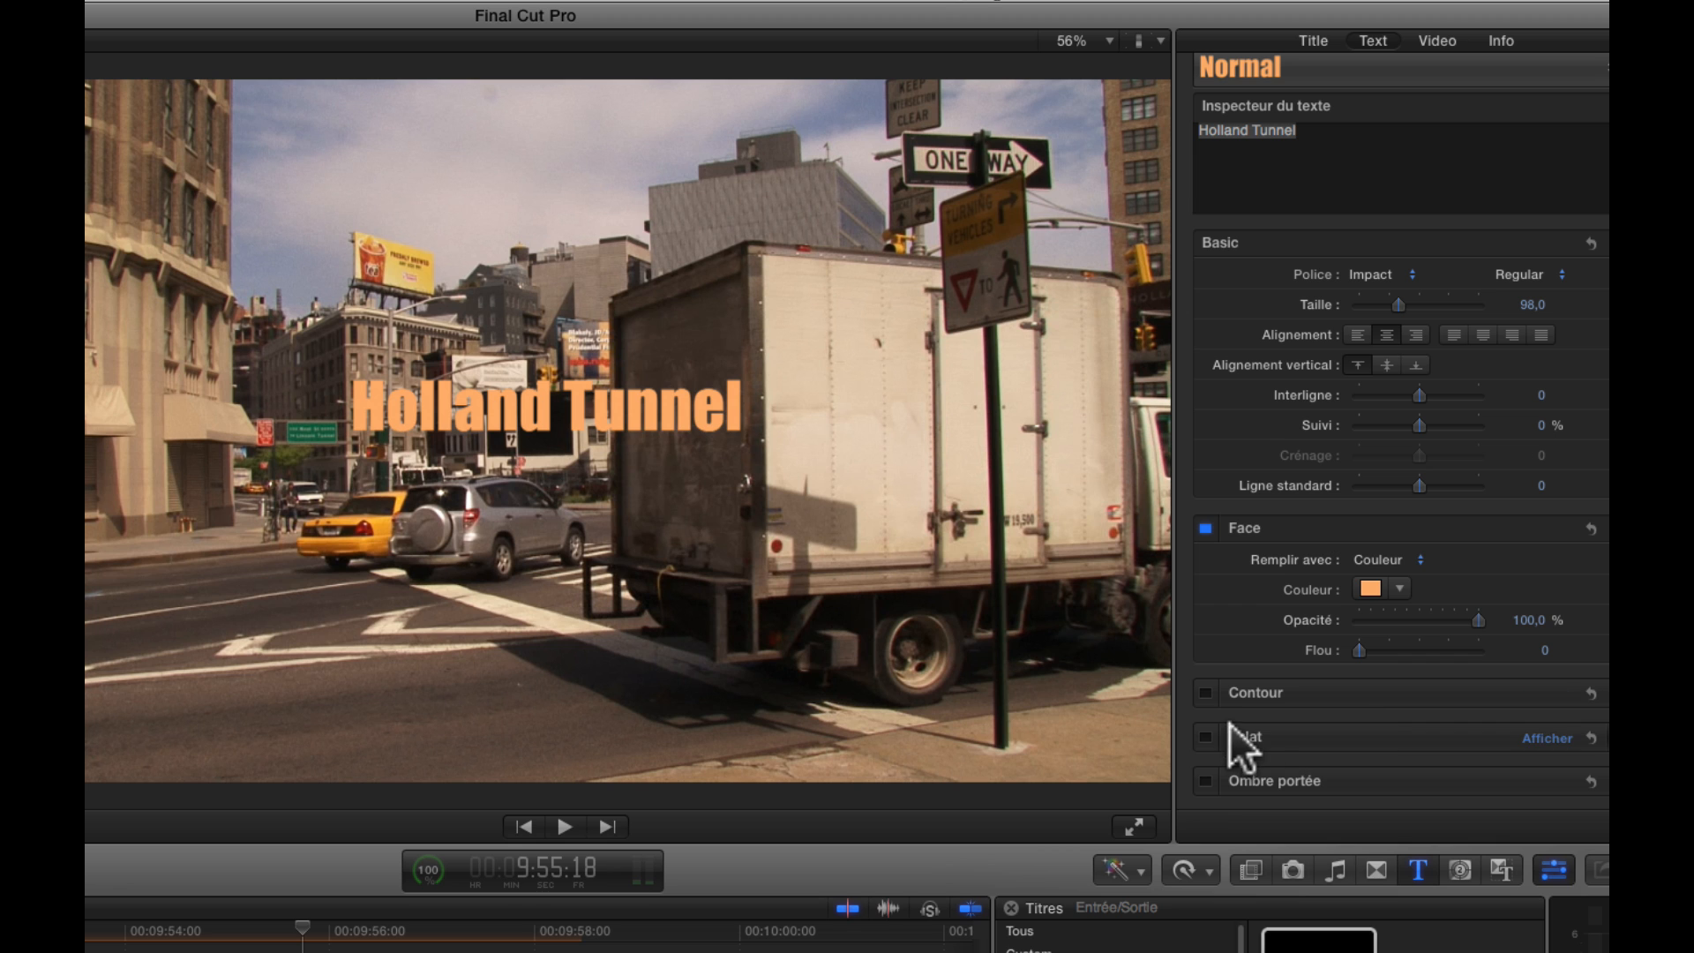
click(1204, 779)
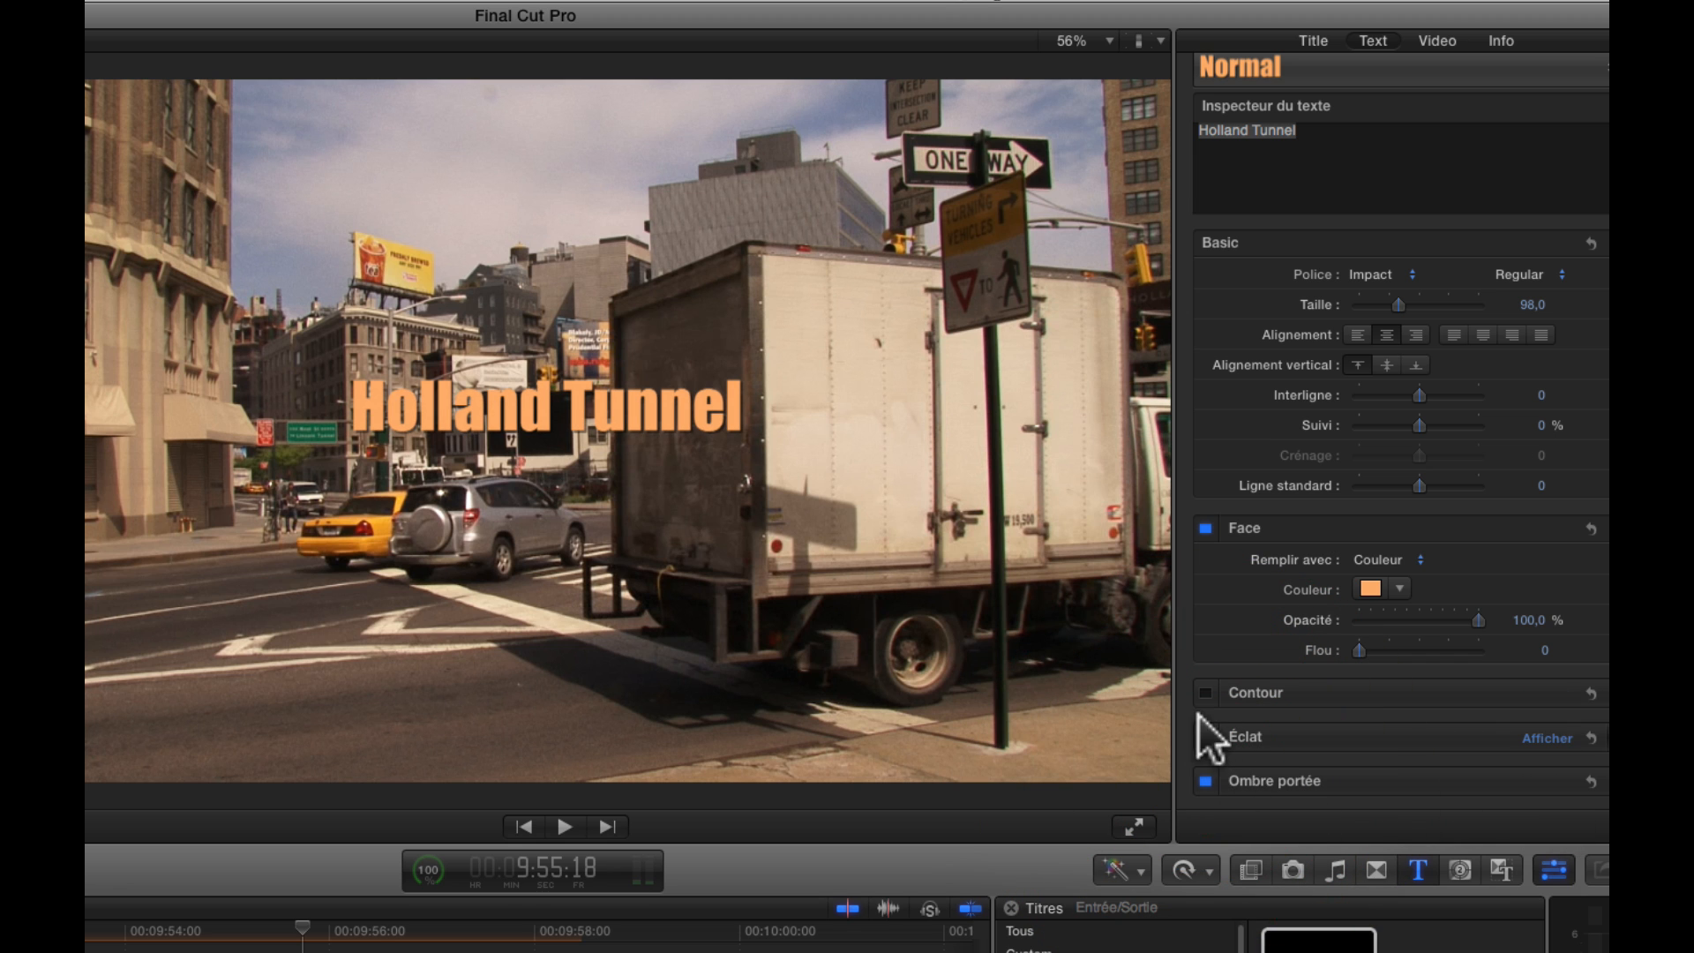
click(1204, 692)
Make the text outline black with a width of 2.0 and a blur of 0.62
click(1549, 694)
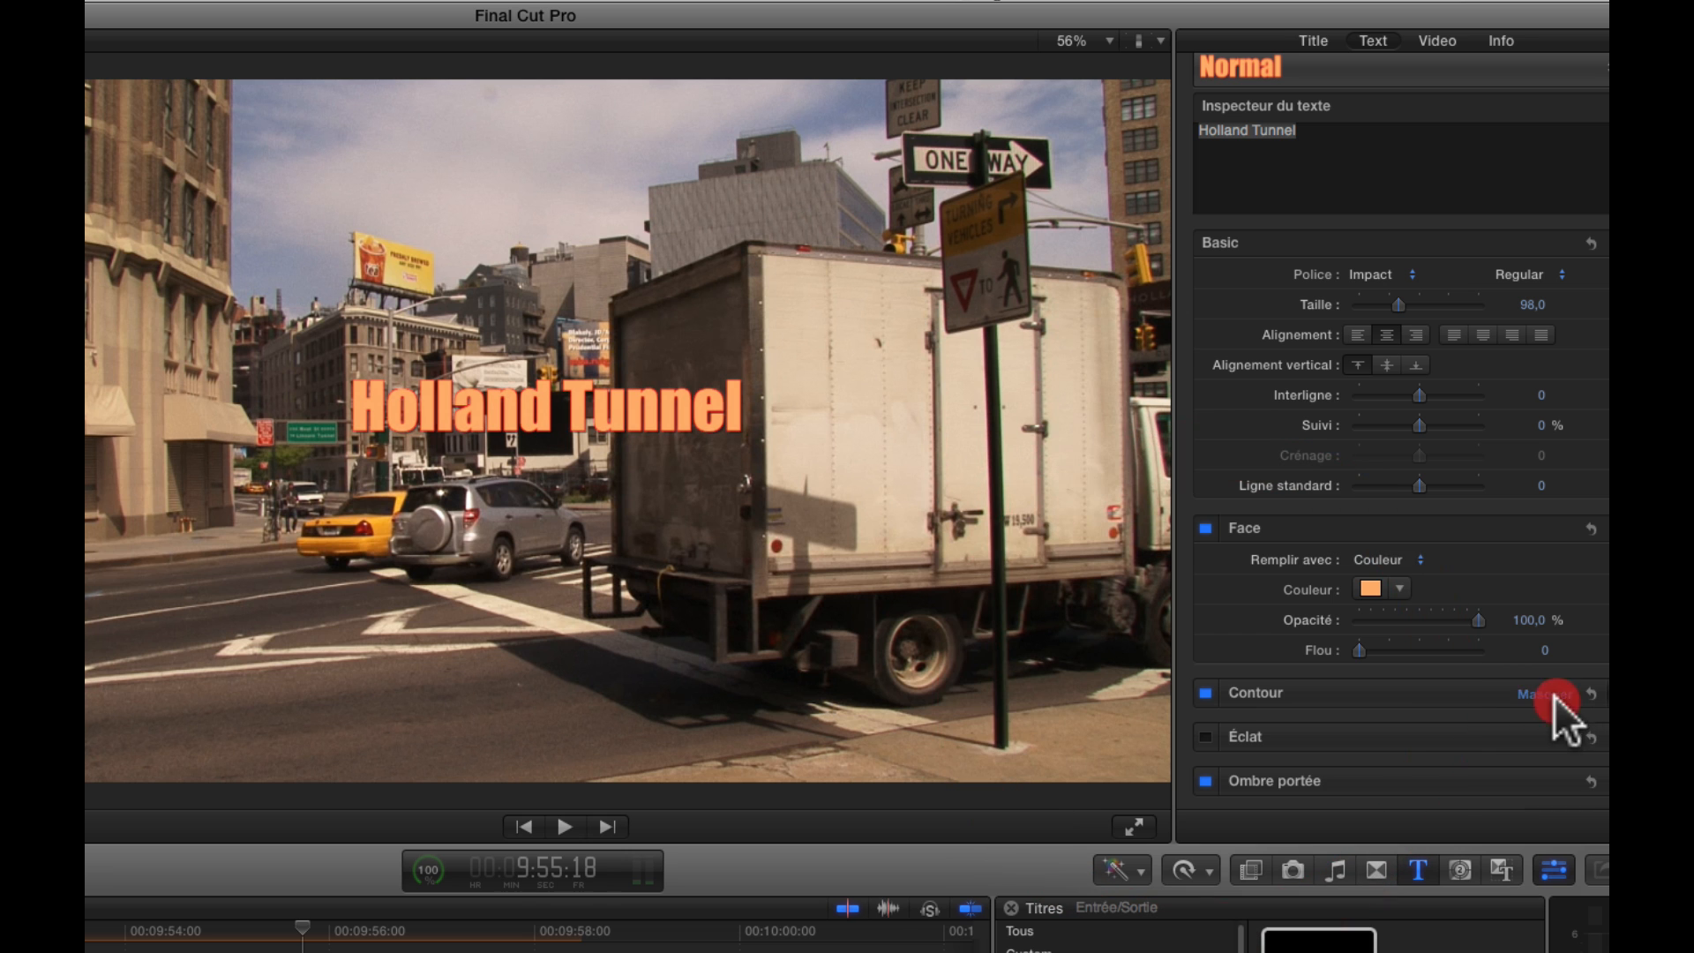
scroll(1429, 684, down, 2)
click(1370, 675)
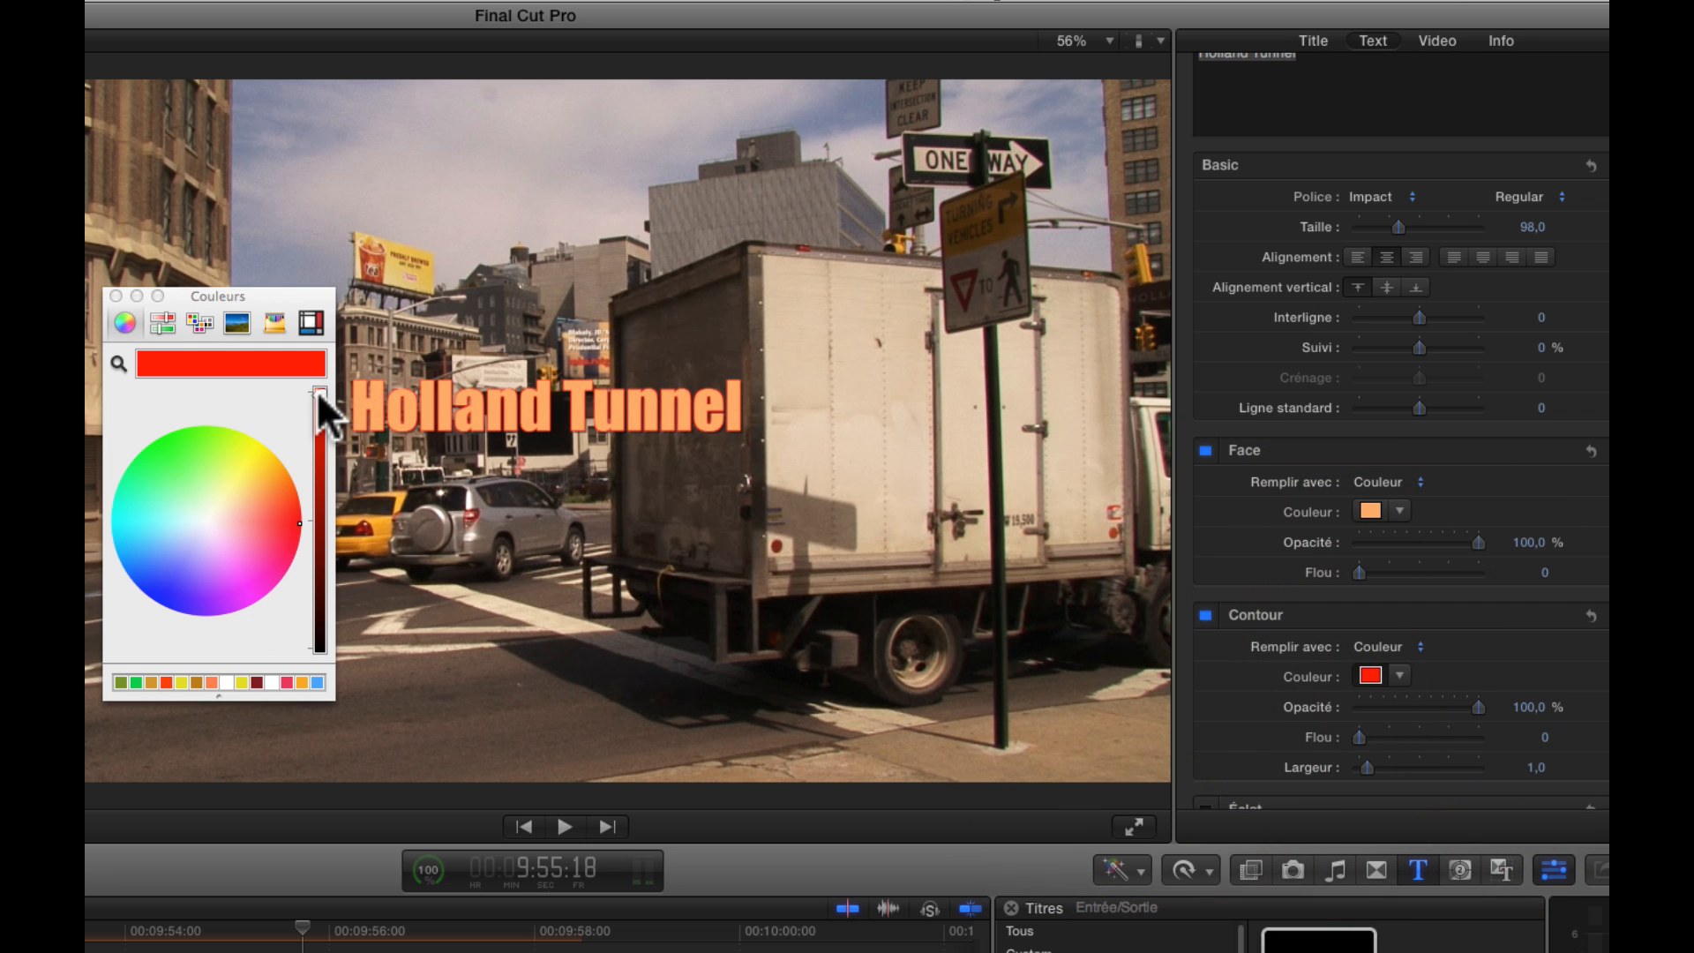
drag(322, 414, 319, 650)
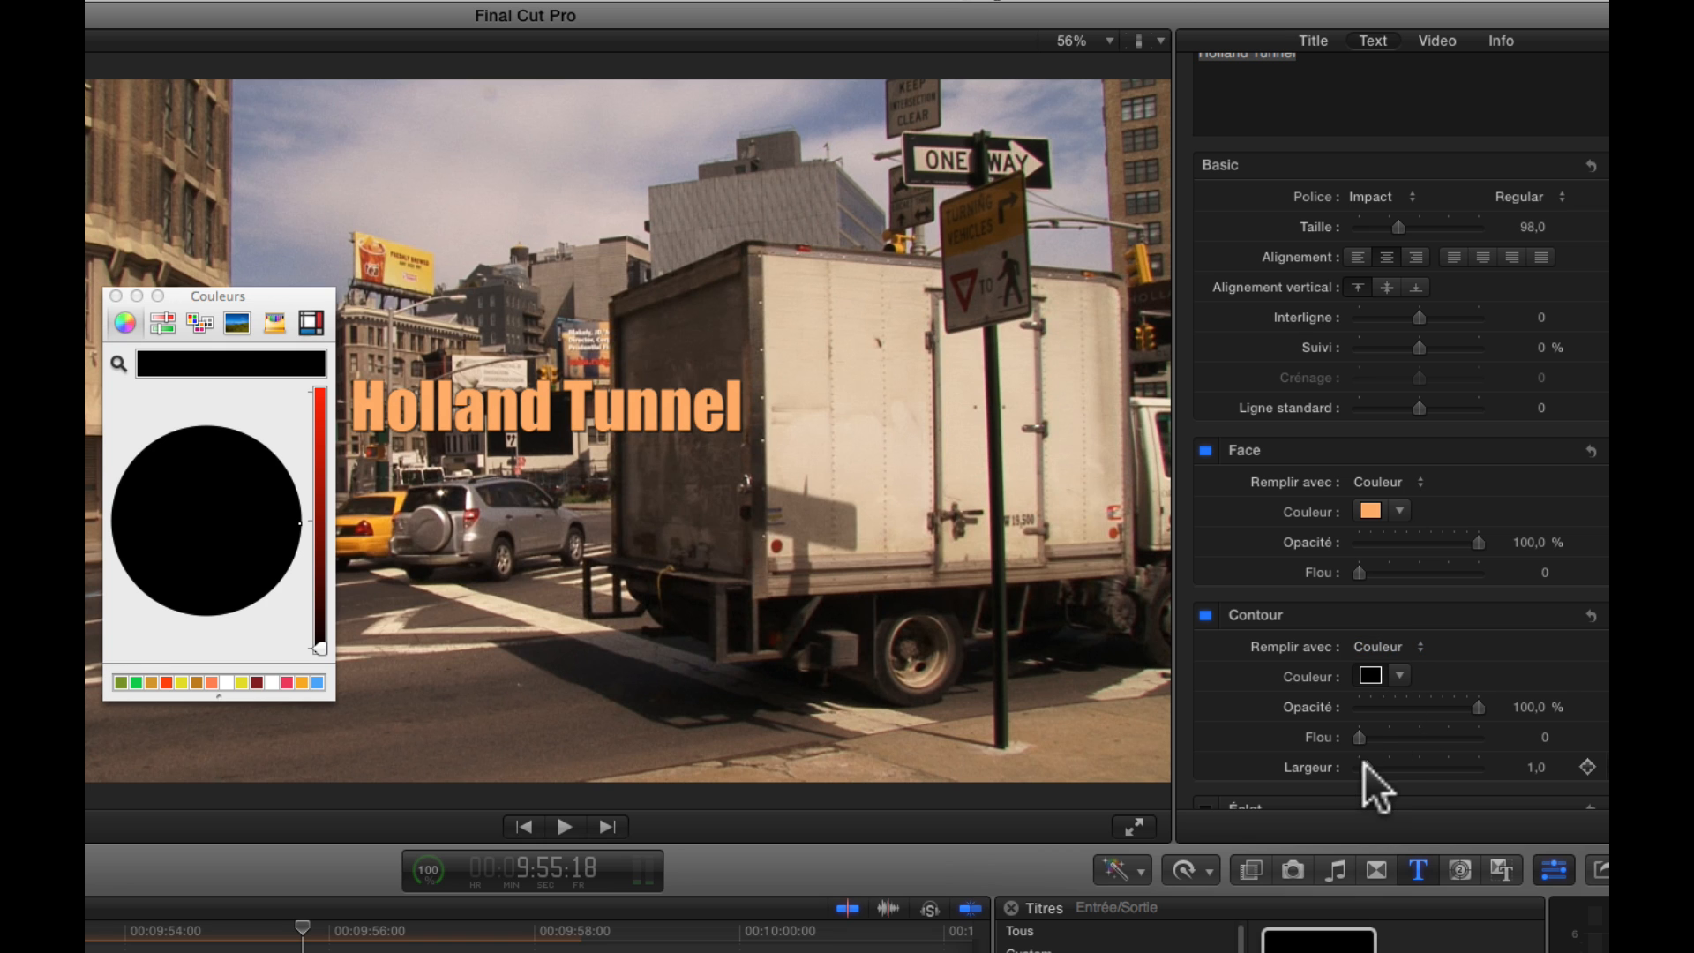
drag(1364, 764, 1372, 732)
click(1364, 734)
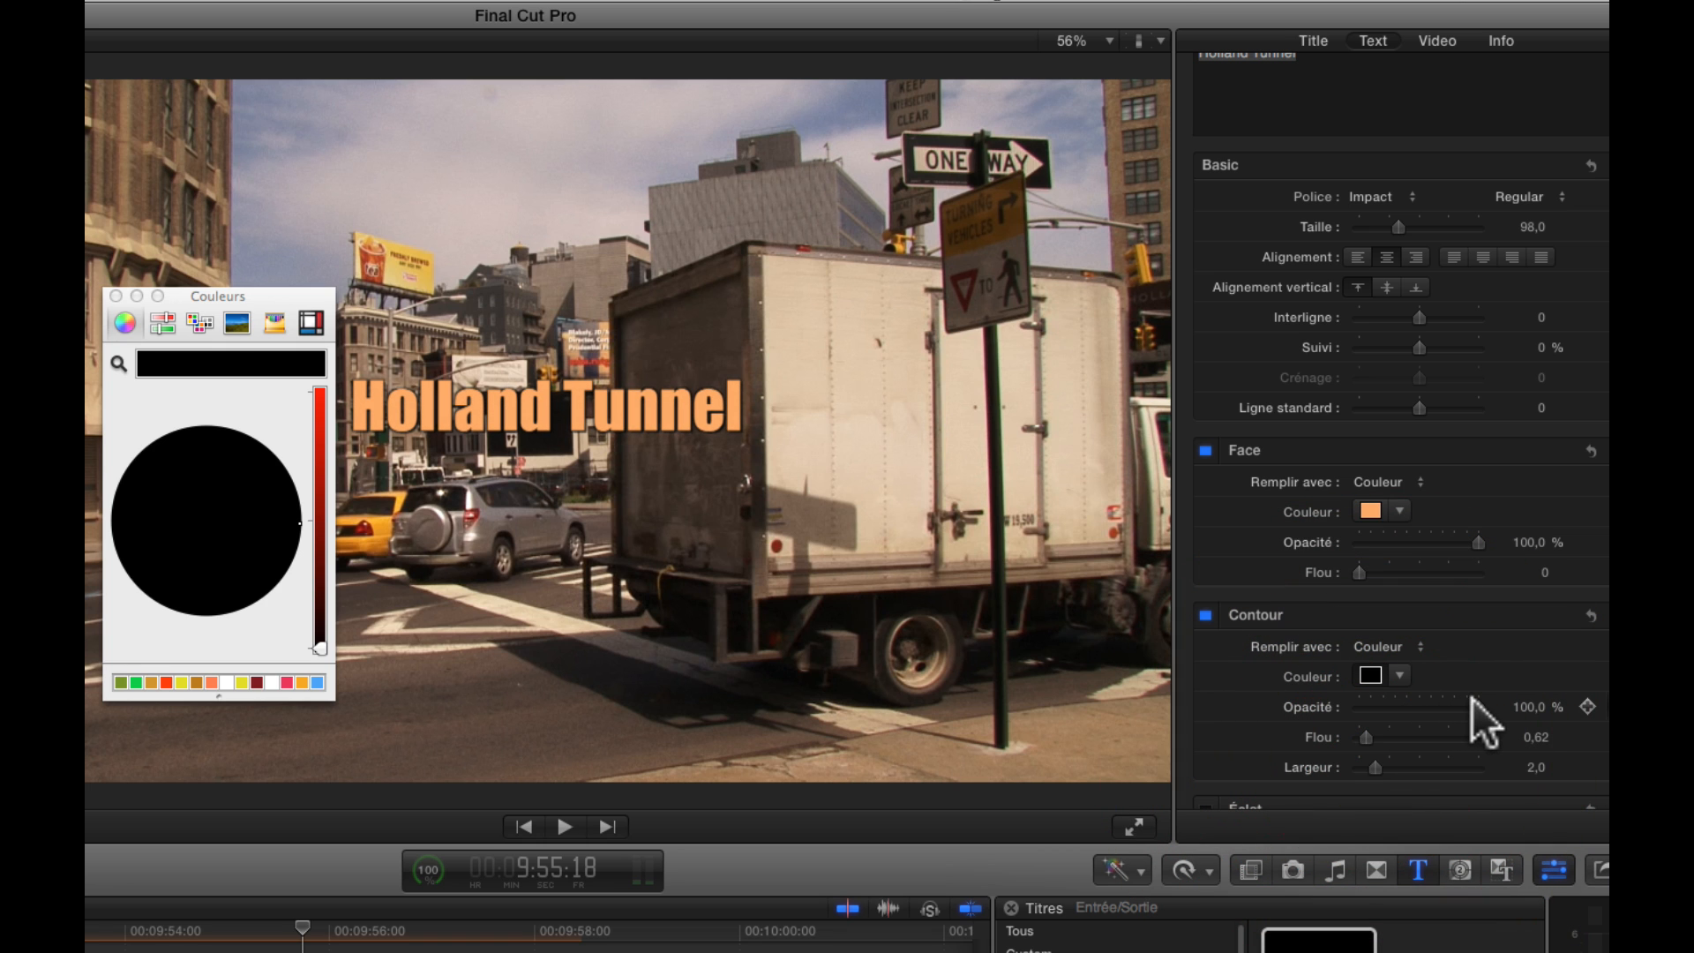
Set the title outline's opacity to 95.27 % and close the colour picker
drag(1475, 705, 1466, 703)
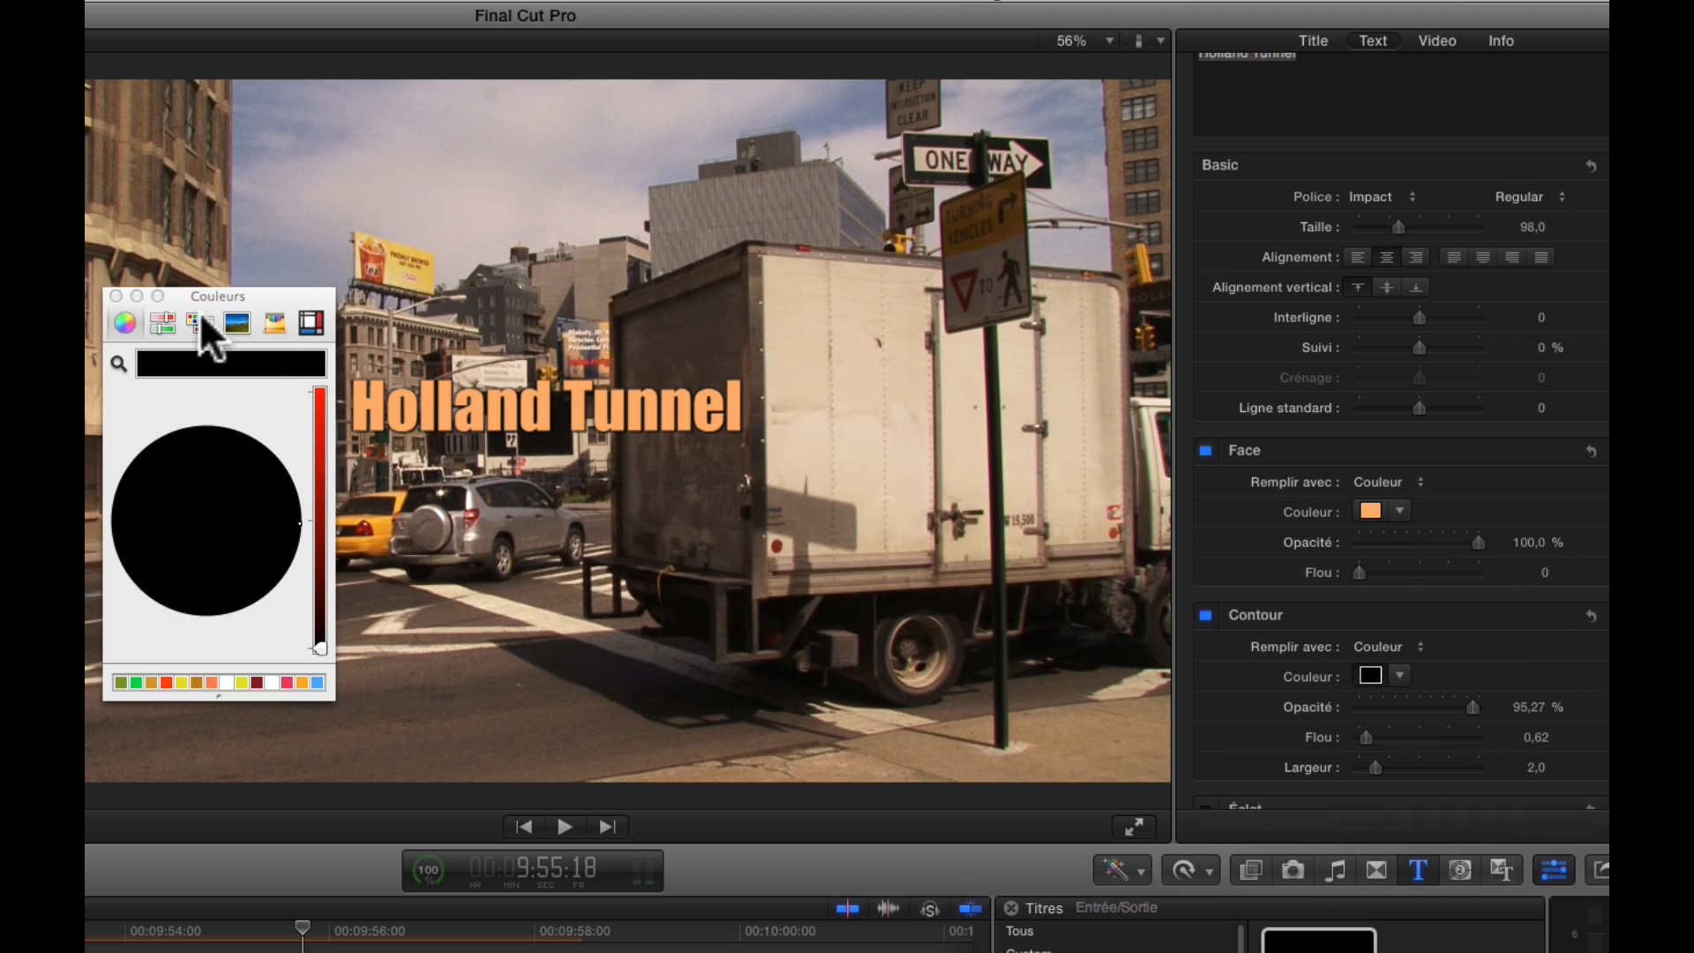
click(116, 295)
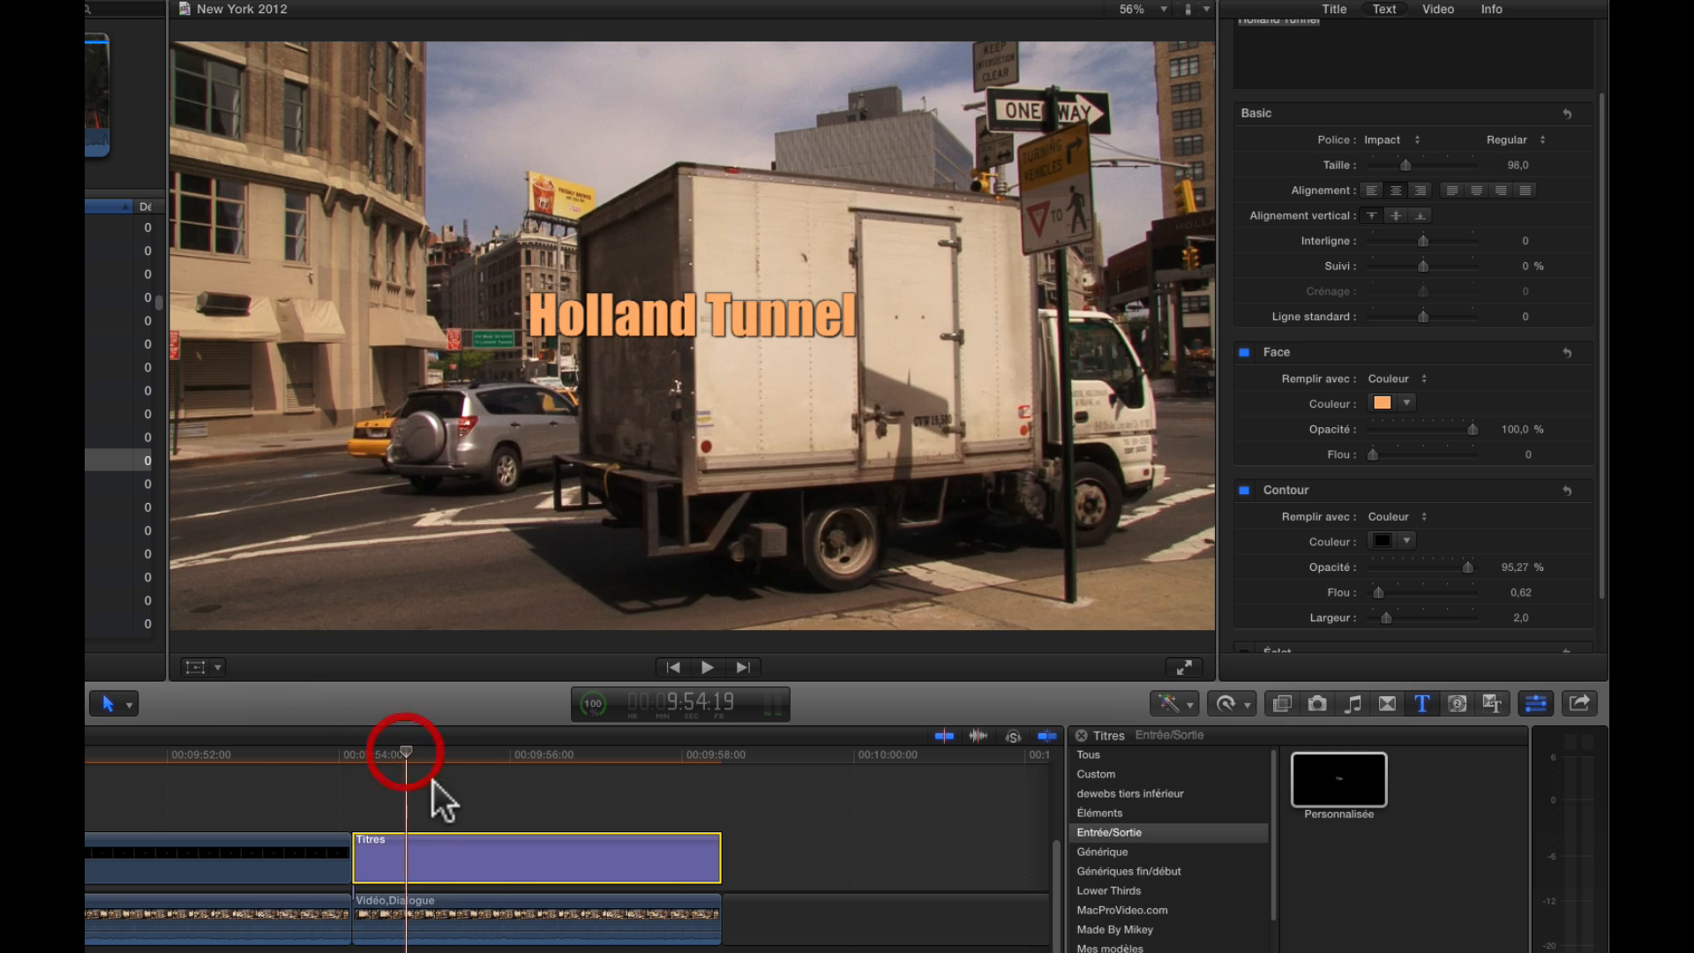
Move the playhead to the start of the Holland Tunnel title, at 9:54:04
click(427, 824)
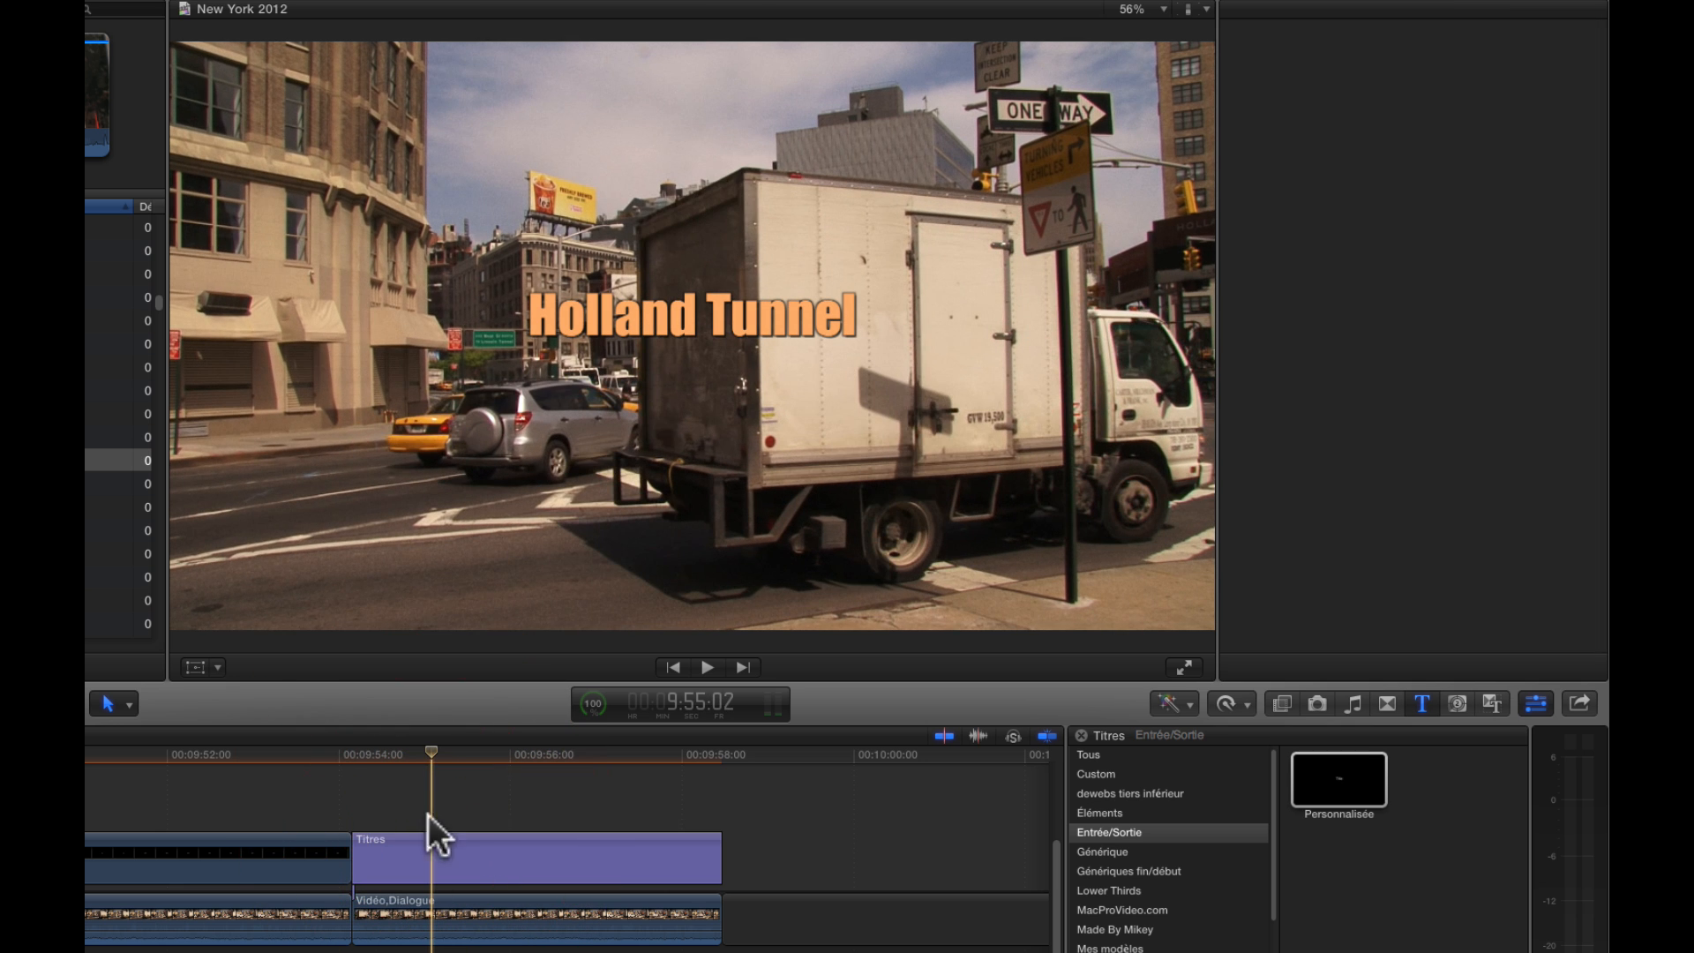
click(363, 754)
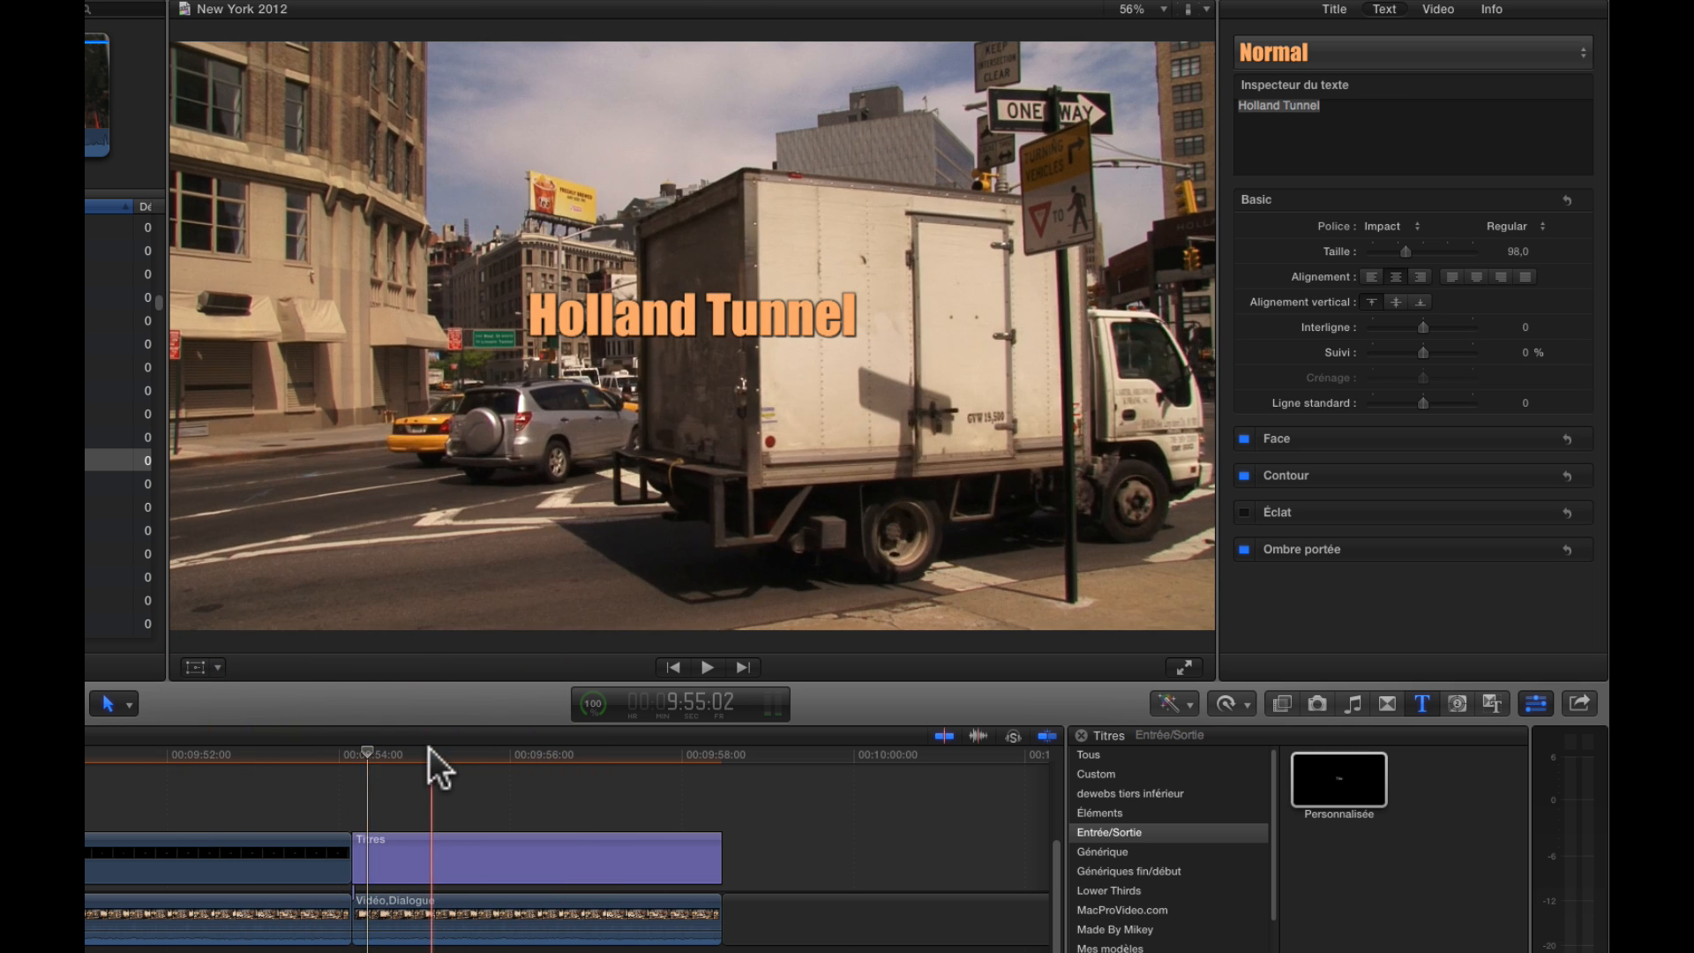
click(367, 746)
drag(367, 747, 356, 749)
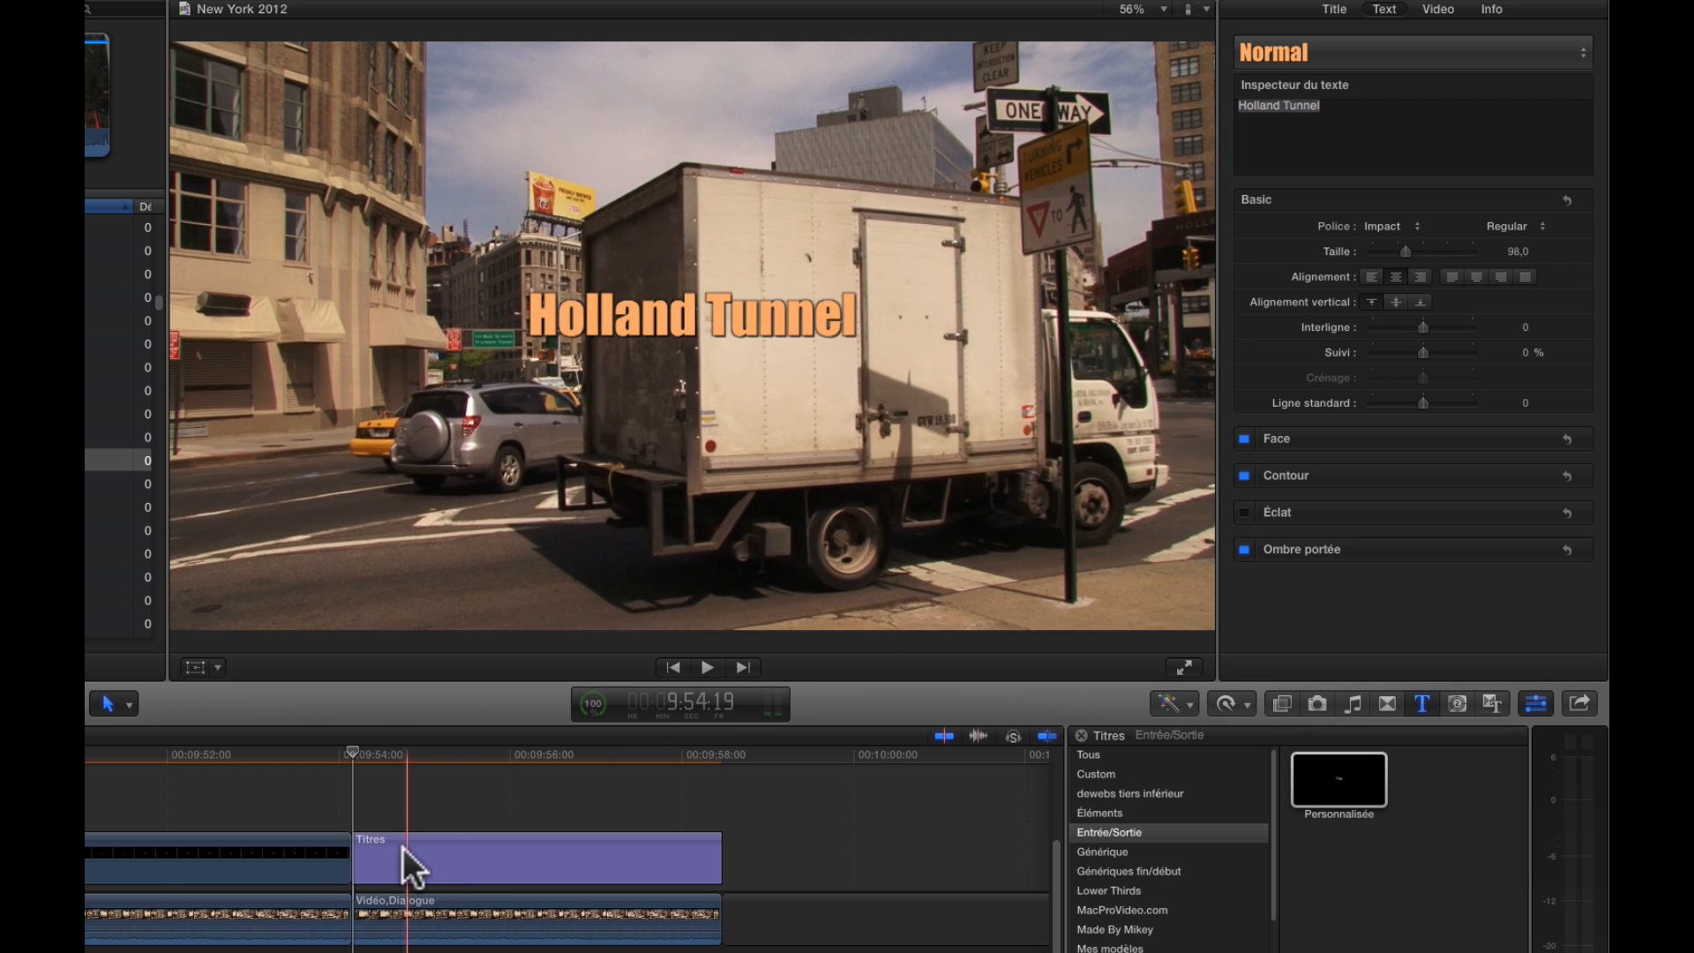
Enlarge the Holland Tunnel text to size 120 and transform the title to position X -49.5, Y -50.5 px
click(392, 851)
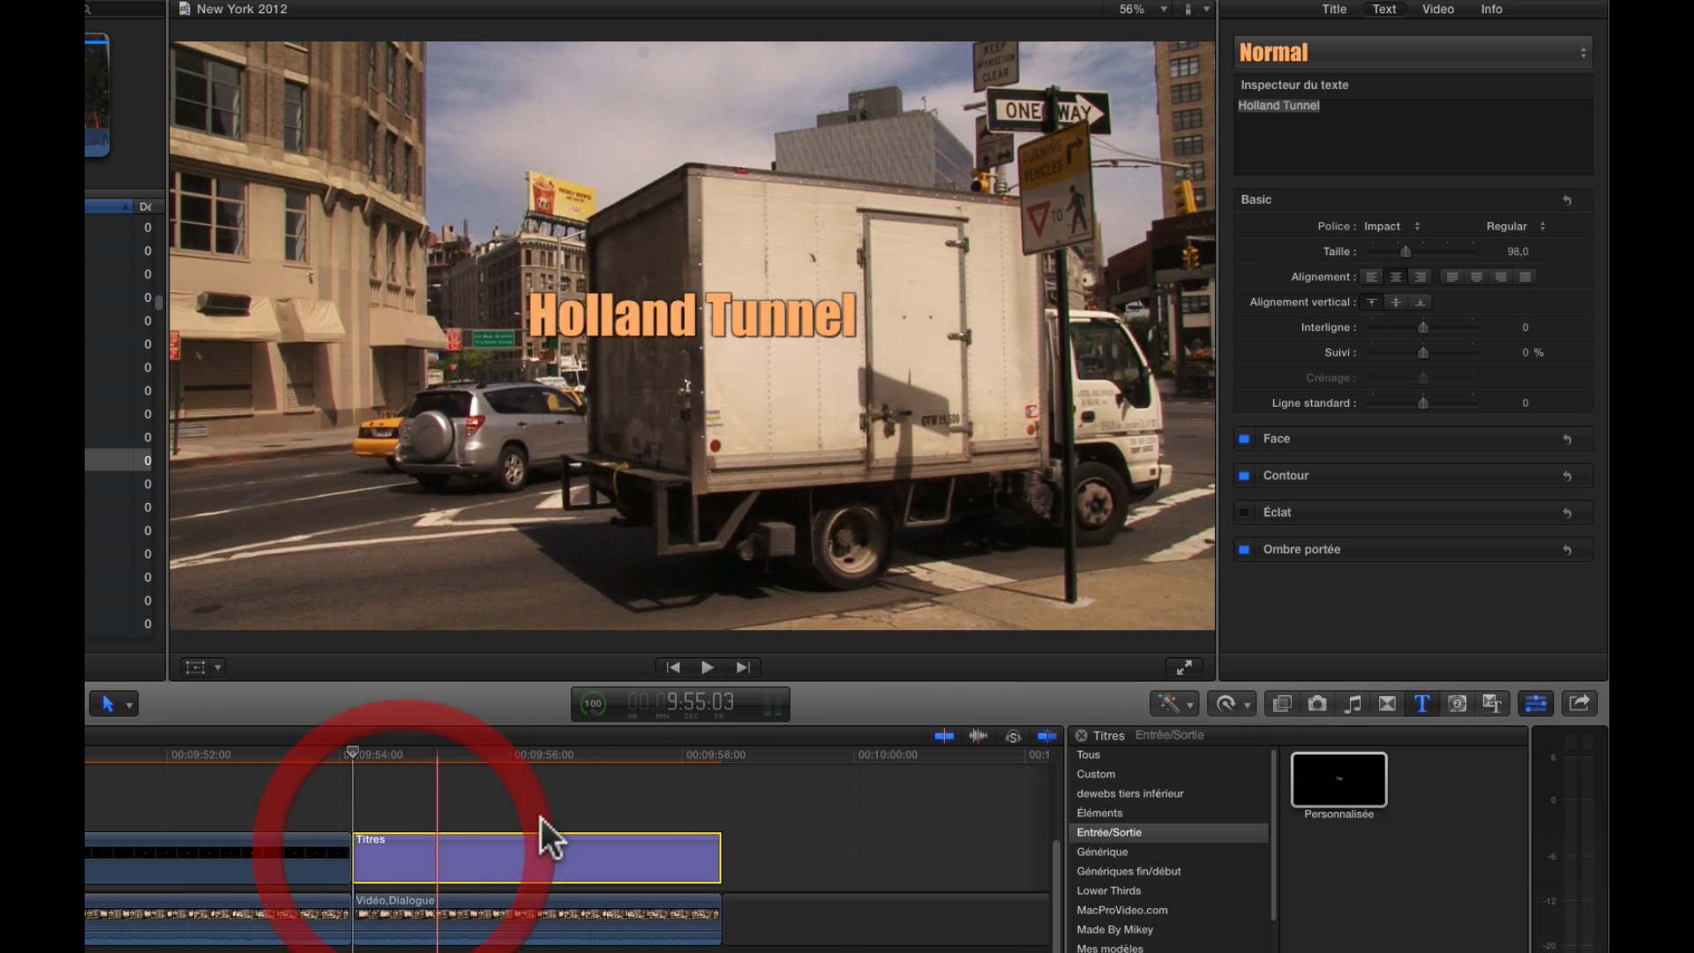
drag(1408, 250, 1416, 246)
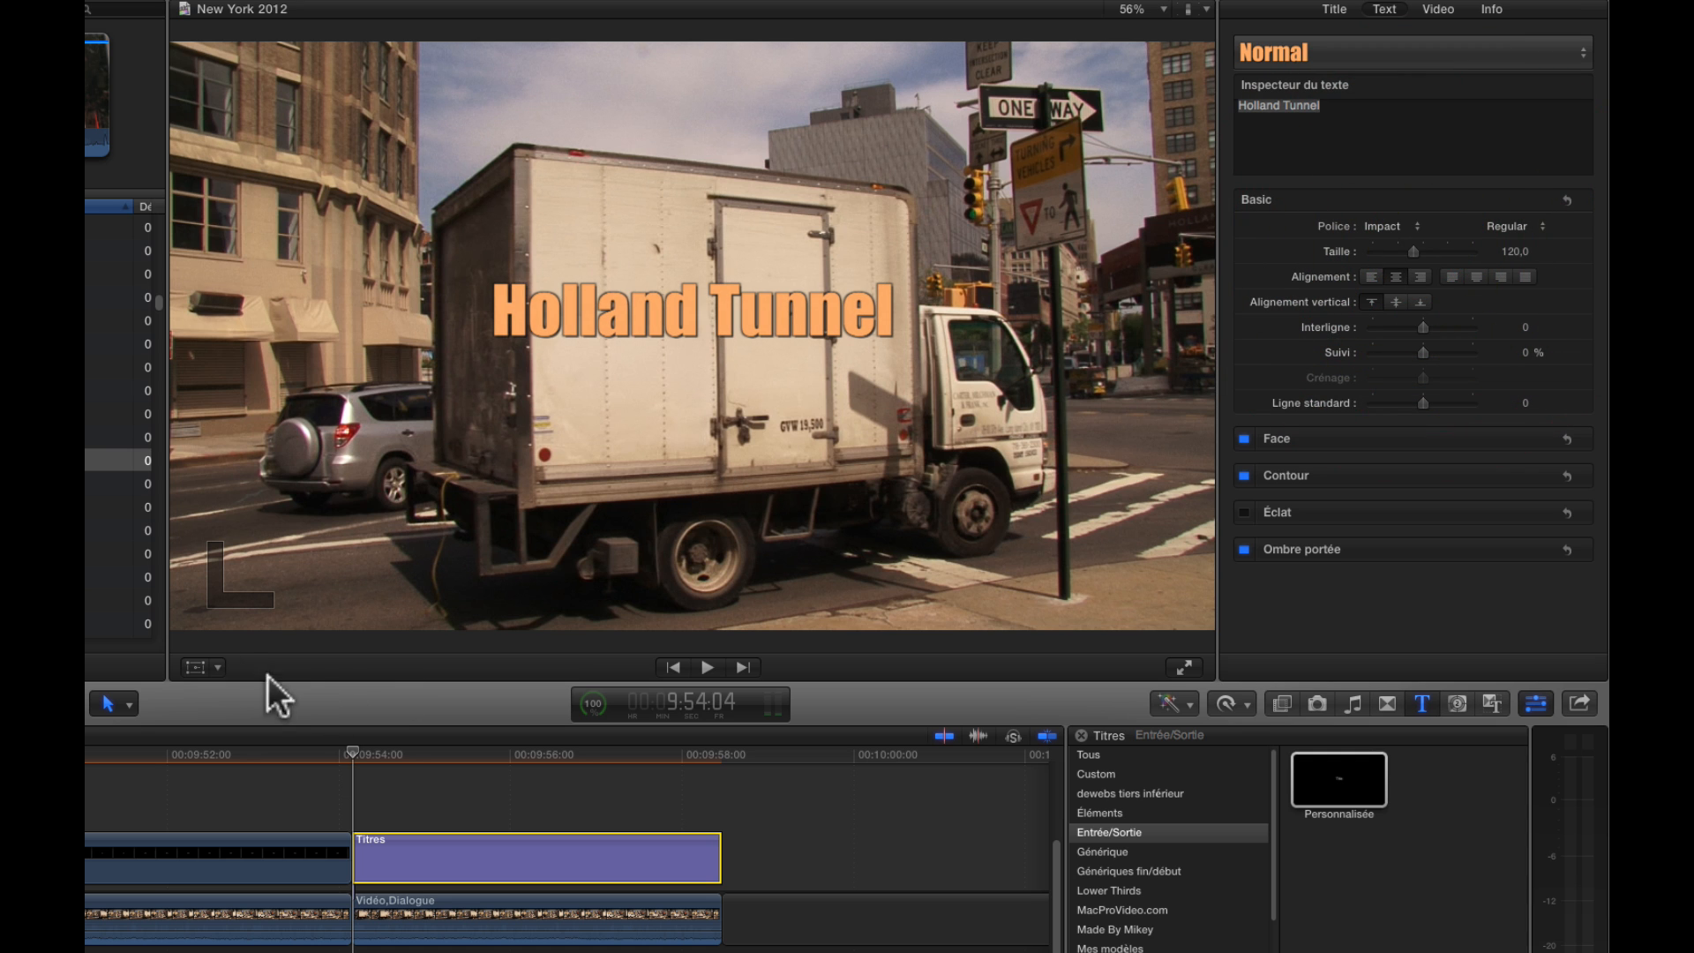
click(193, 668)
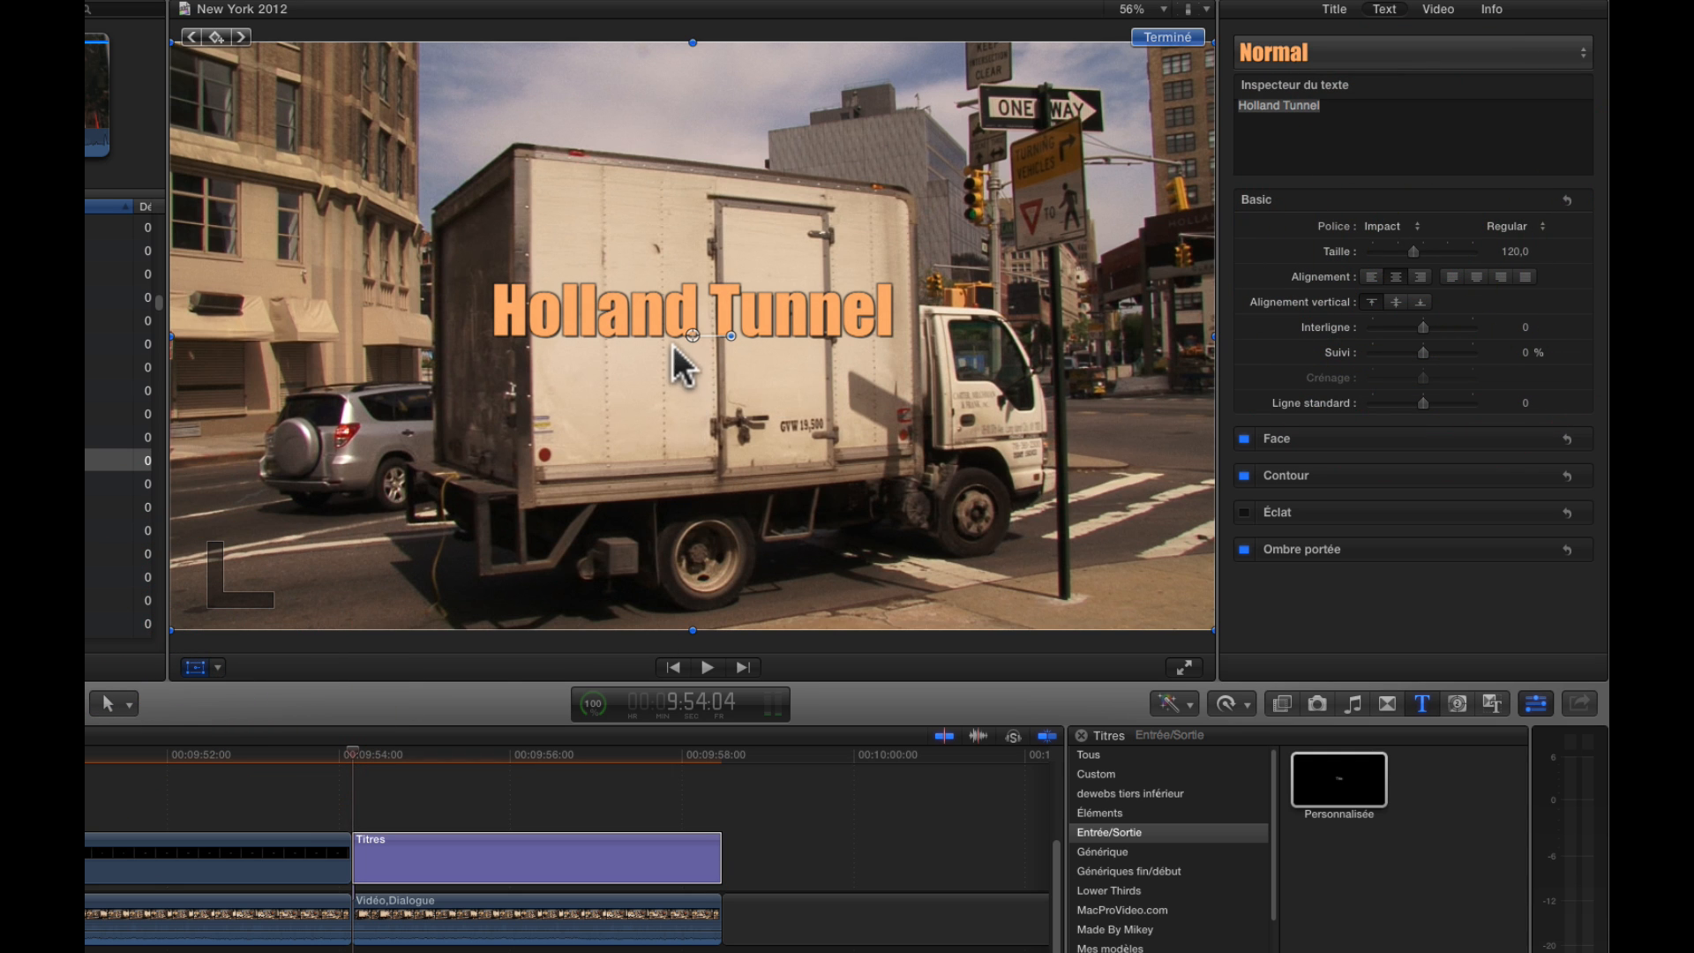
drag(686, 330, 660, 356)
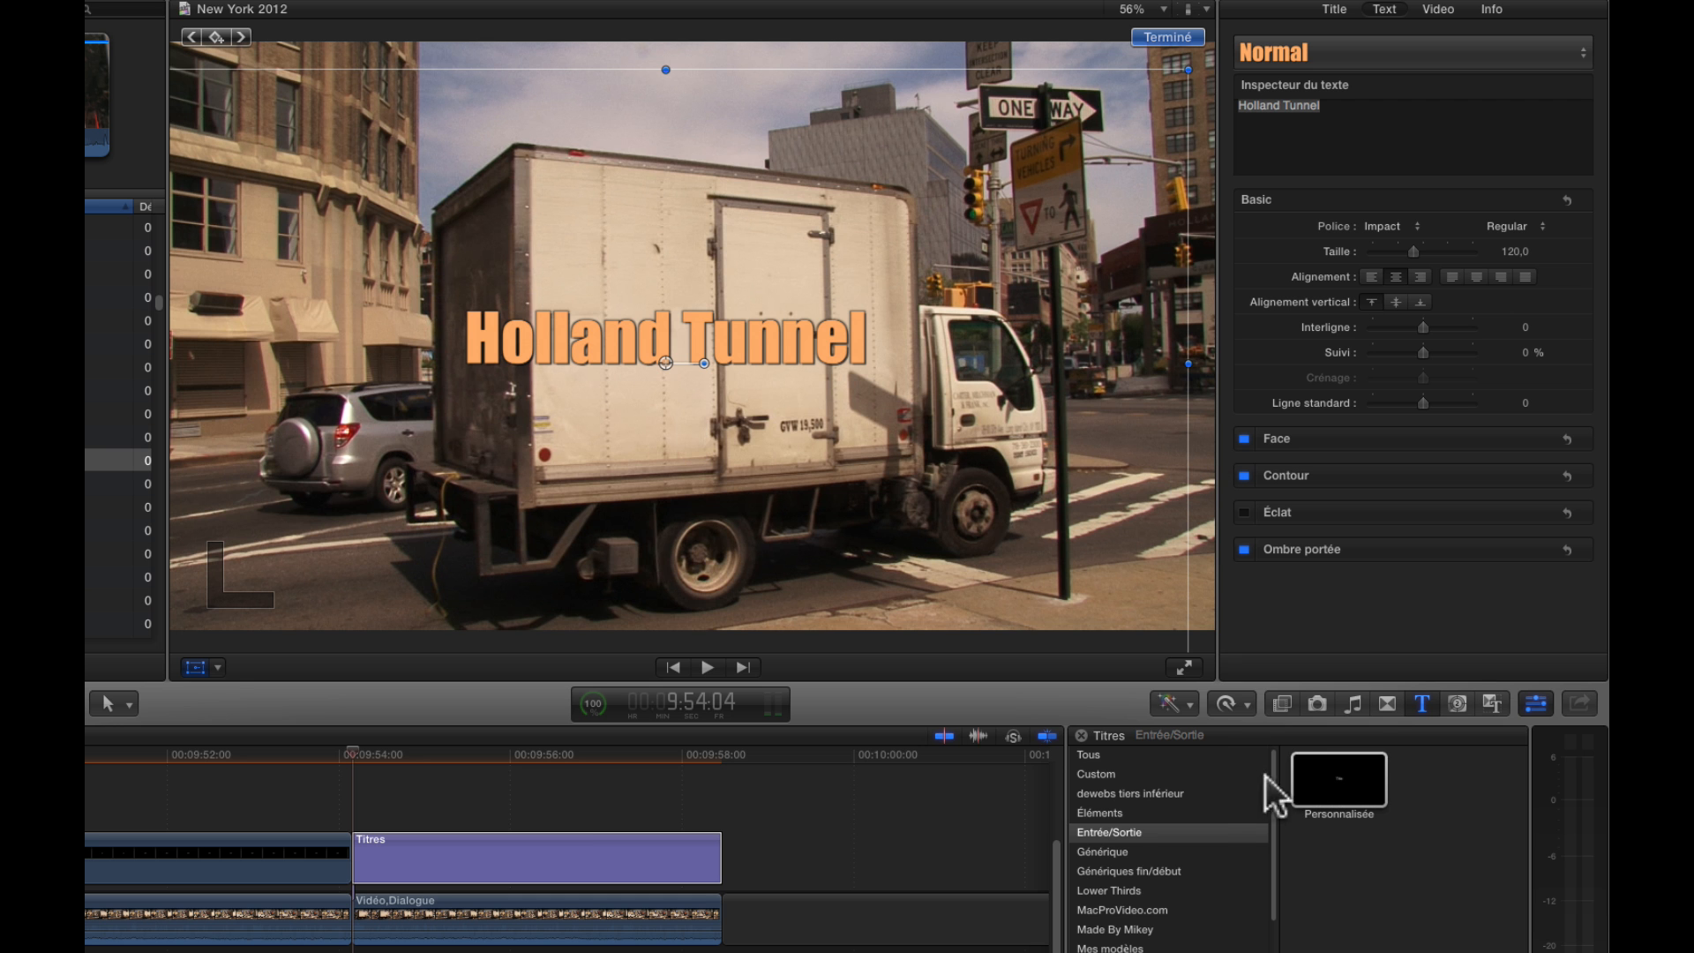
Apply the Masque effect from the Incrustation category to the Holland Tunnel title and turn off the transform controls
click(1281, 703)
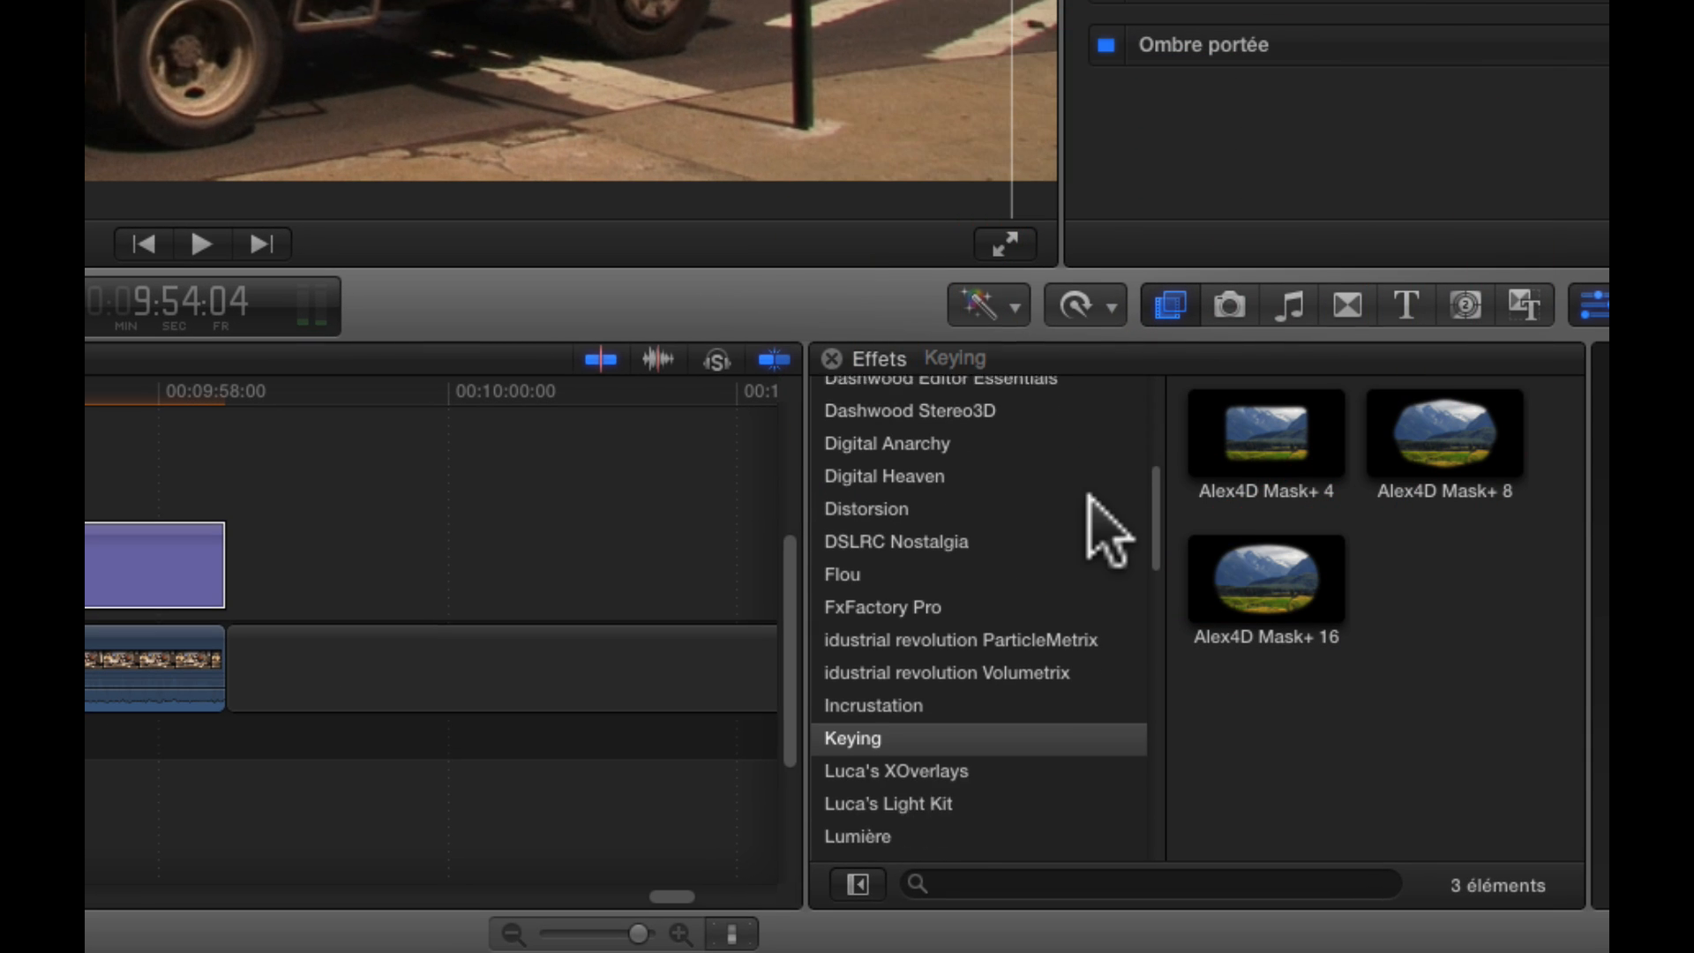
click(869, 697)
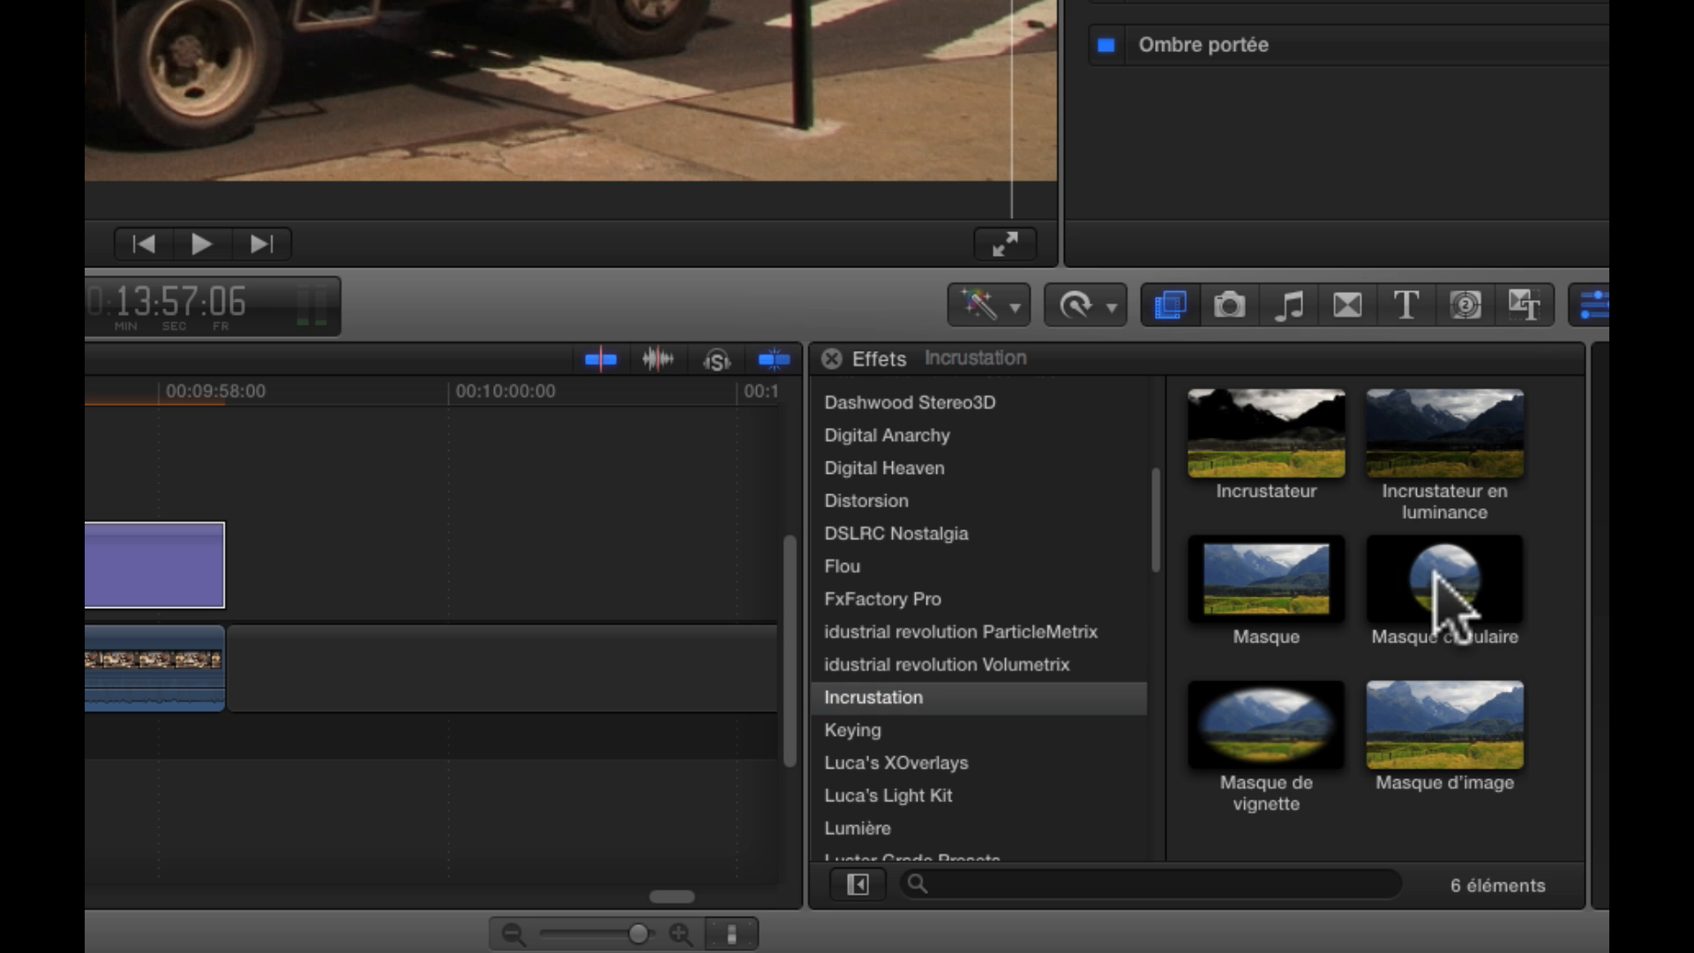
drag(1304, 600, 576, 900)
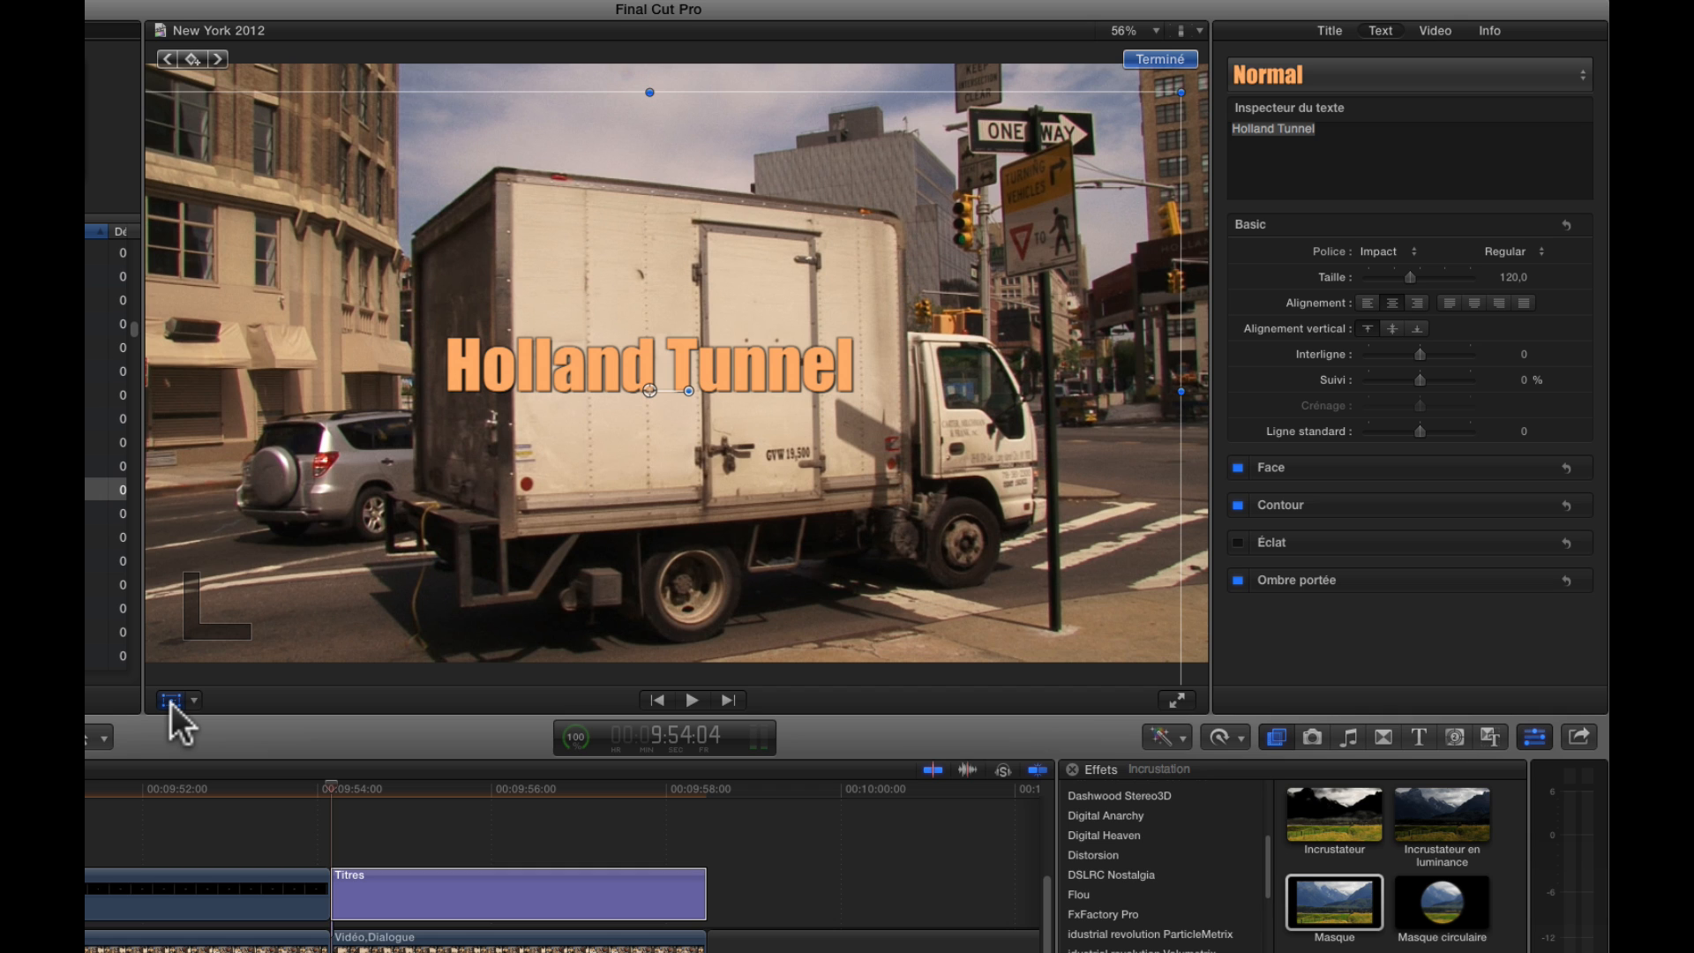
click(172, 700)
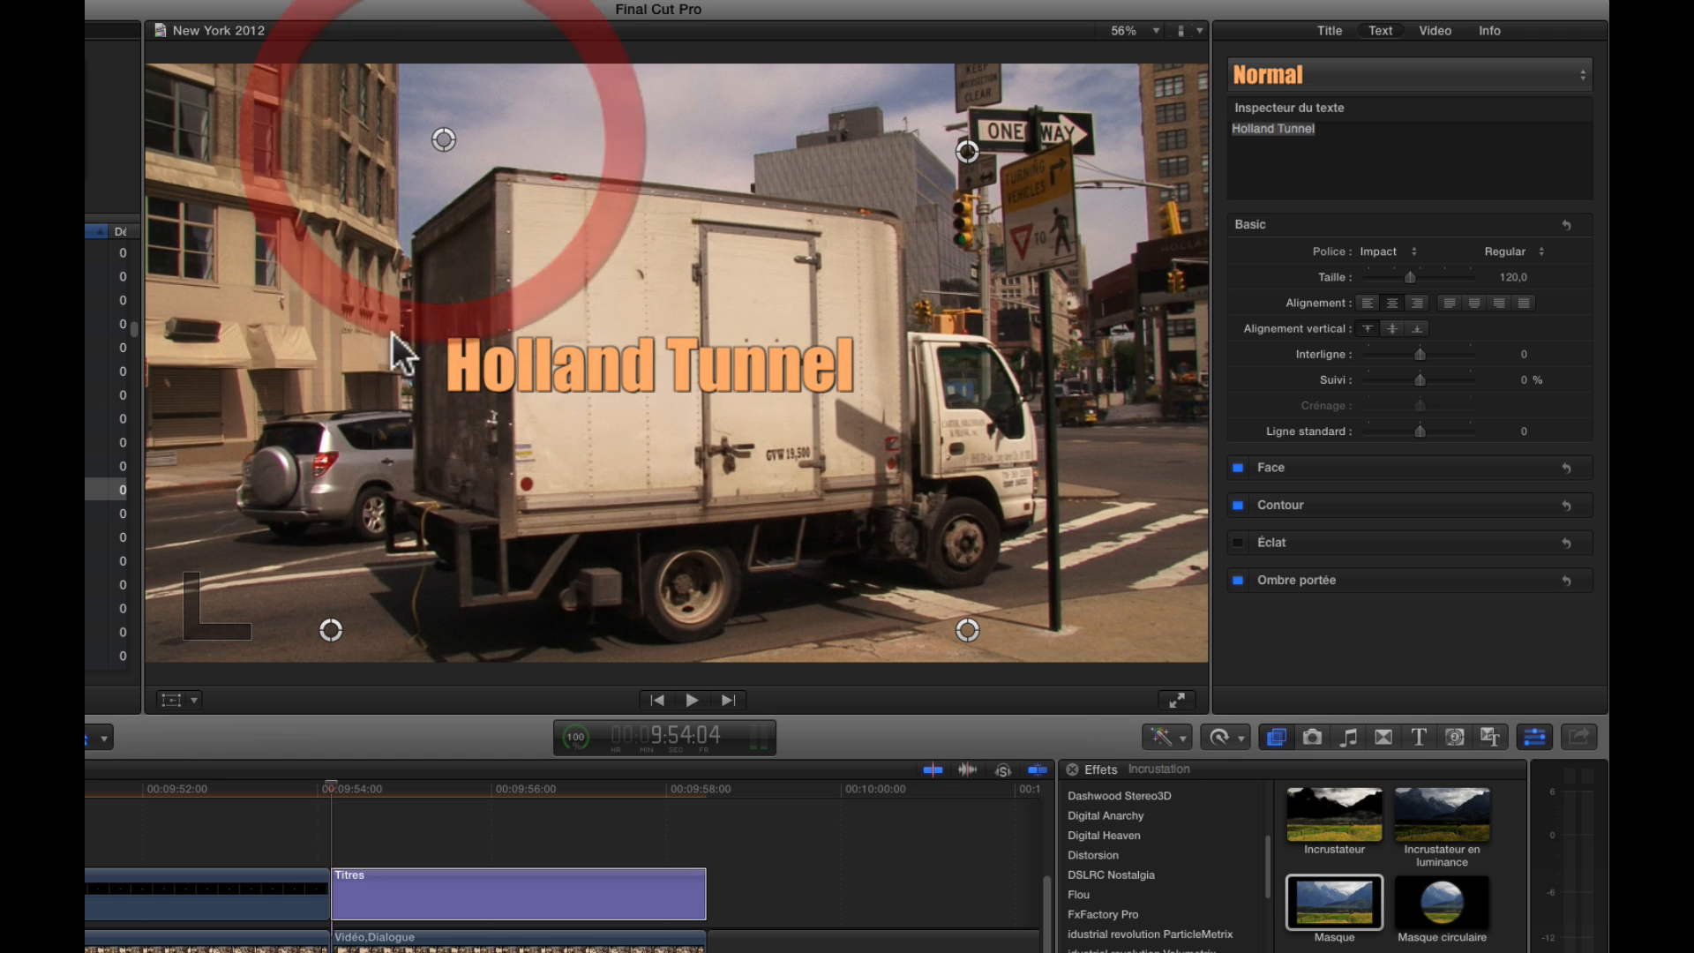
Reshape the mask by pulling its two left corners inward across the title text, and invert the mask
drag(325, 620, 706, 578)
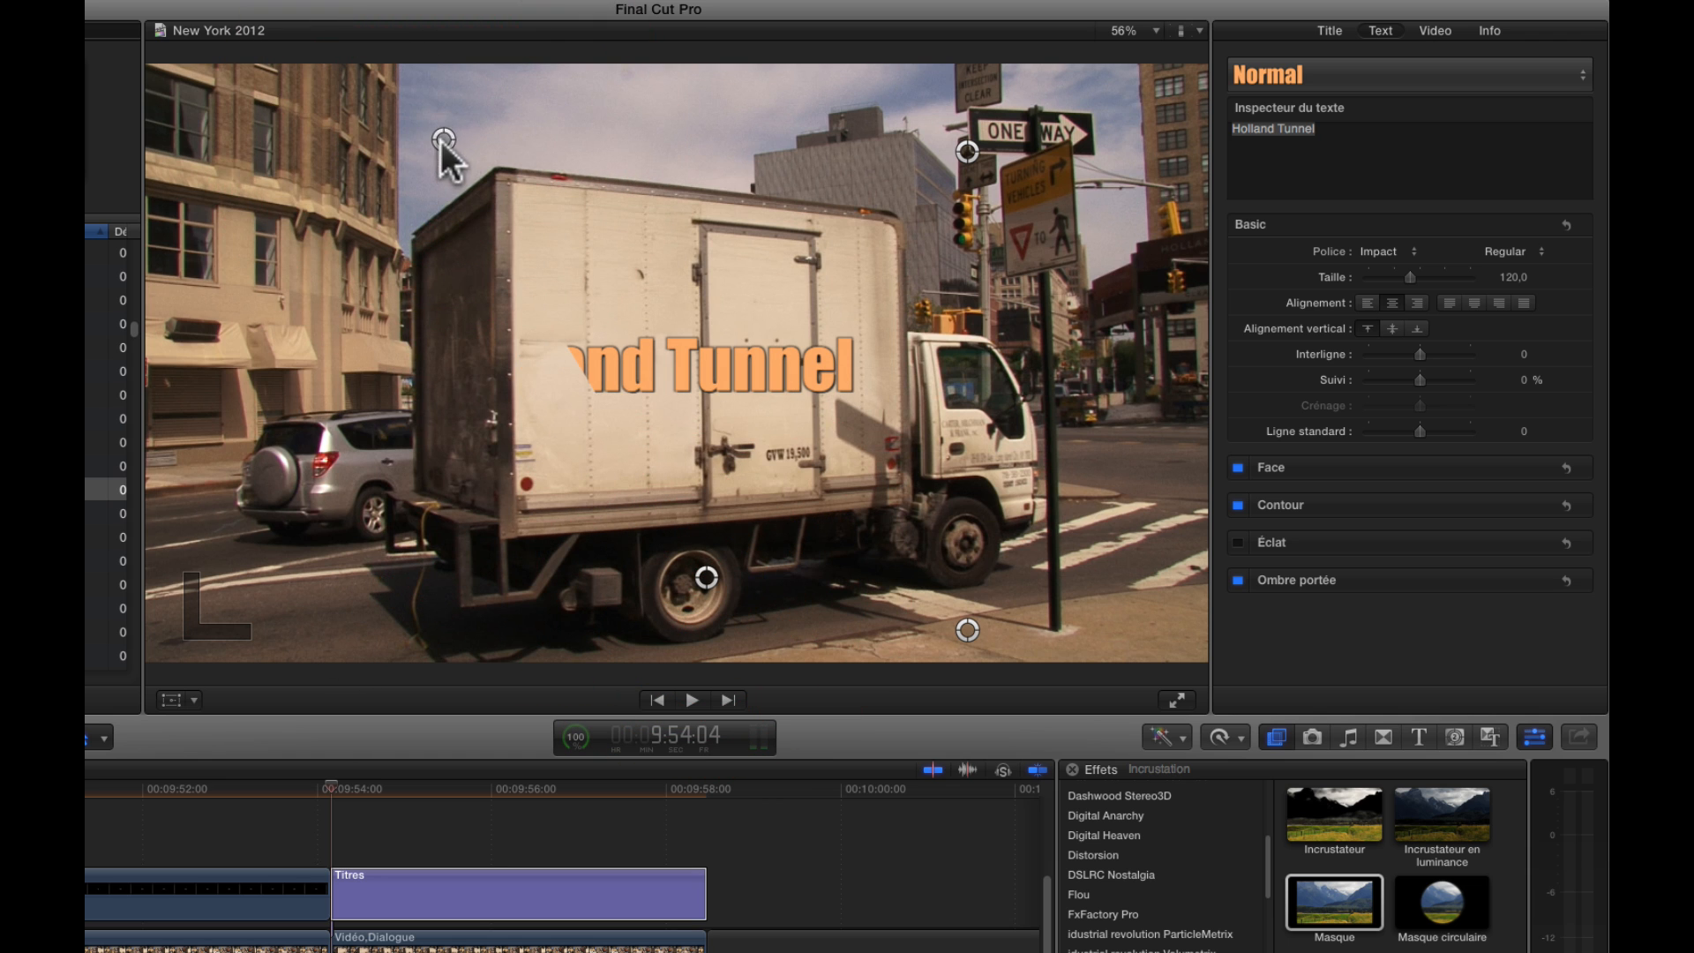
drag(443, 140, 612, 163)
drag(708, 570, 654, 571)
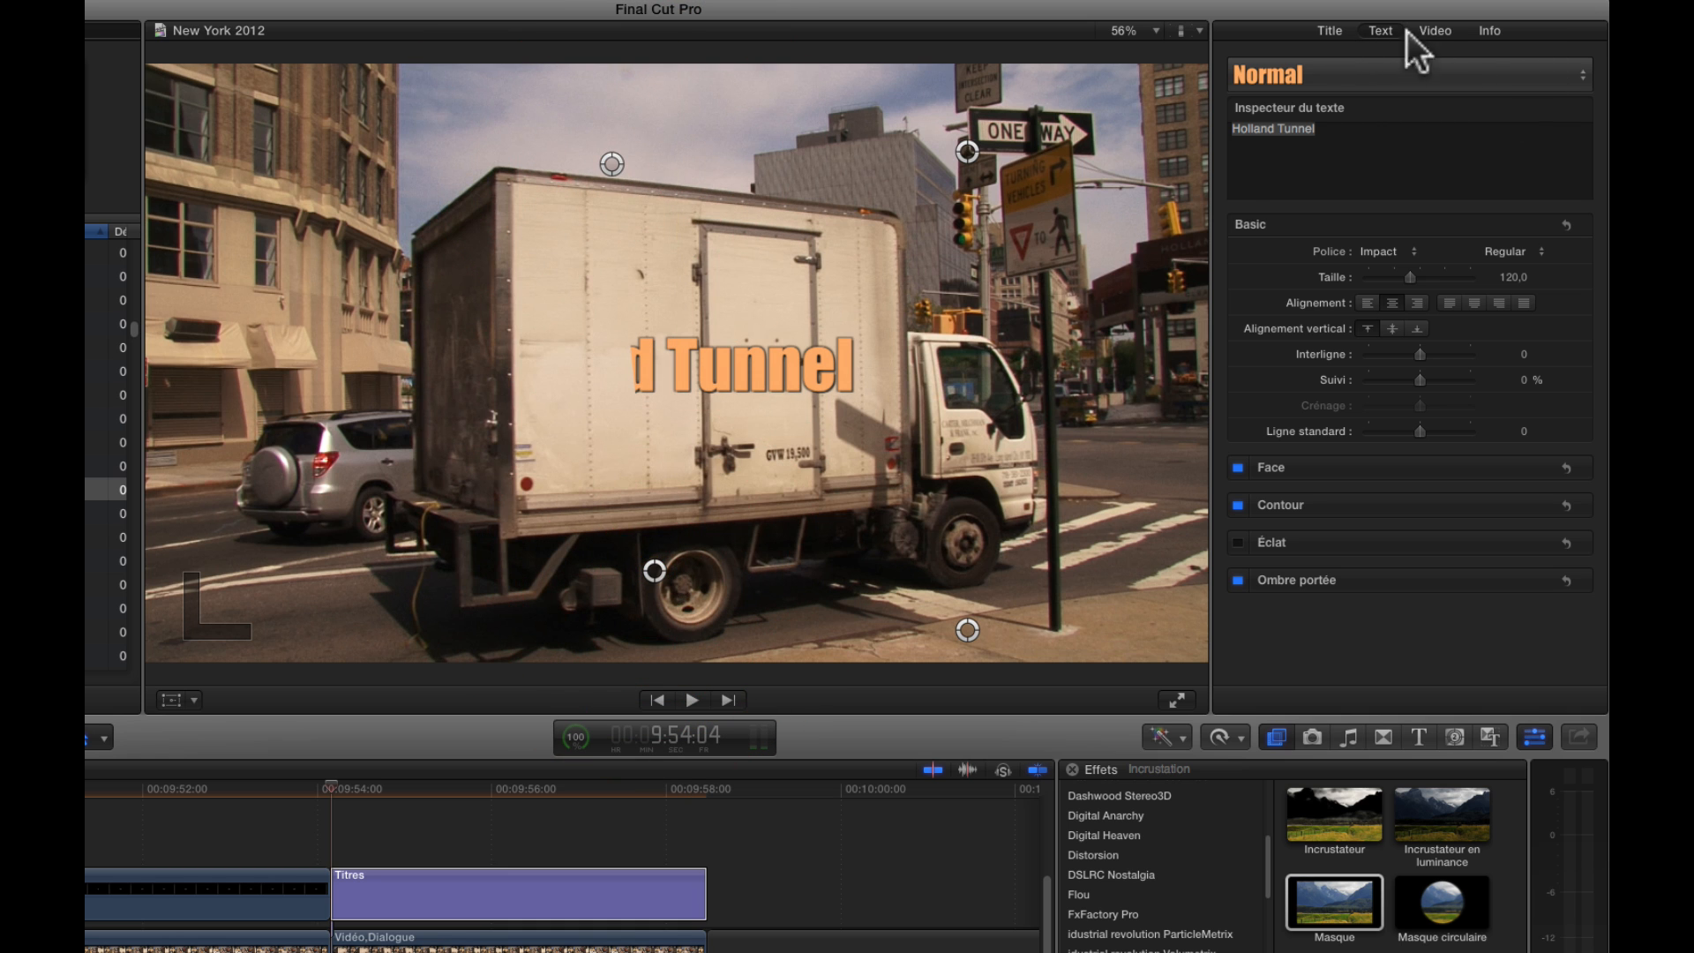
click(1456, 40)
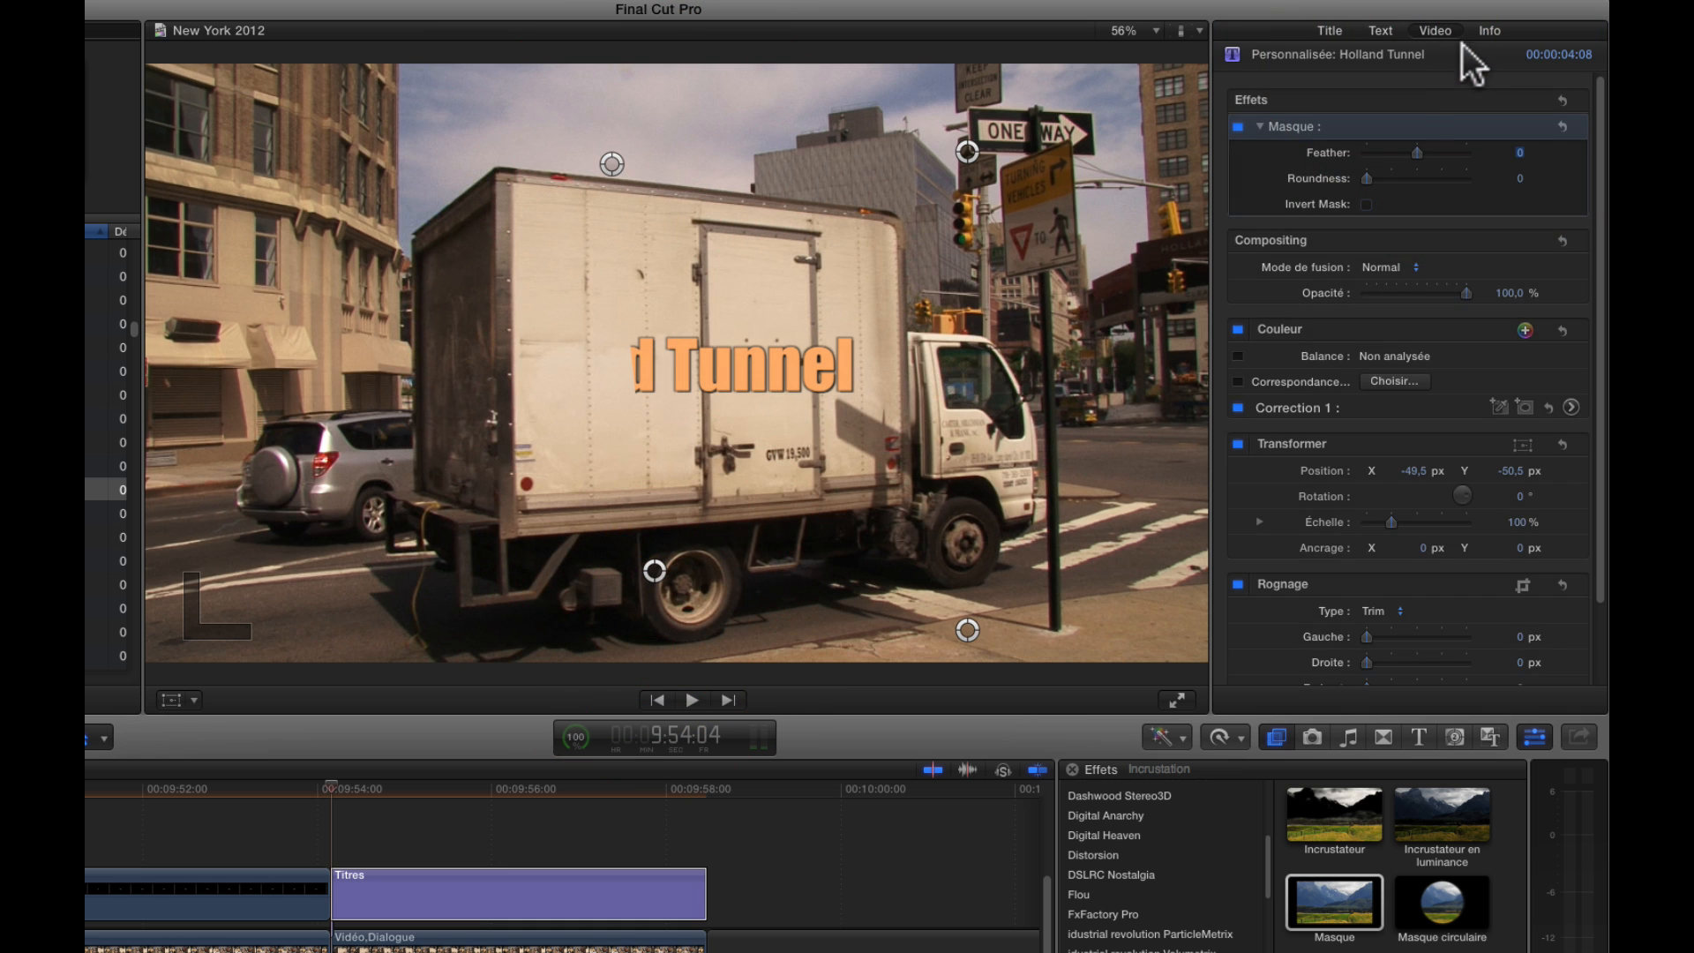
click(1367, 204)
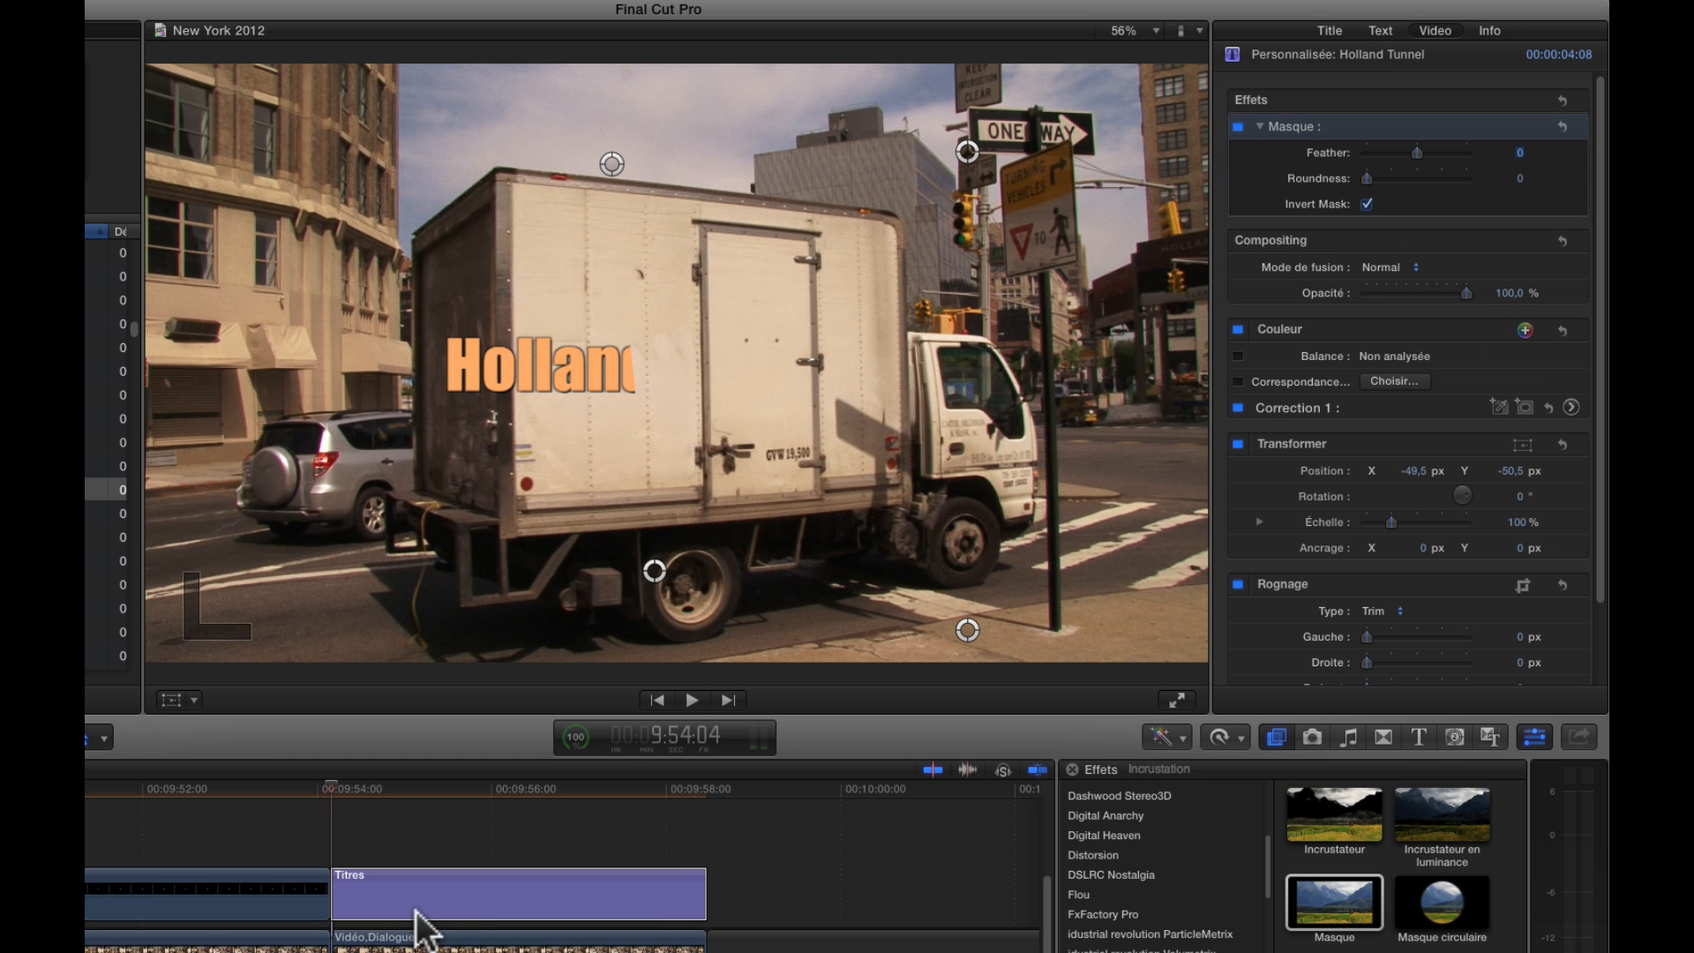
Reposition the mask's two left corners along the truck's rear edge at 9:54:20
click(353, 891)
drag(332, 791, 388, 792)
drag(651, 573, 541, 619)
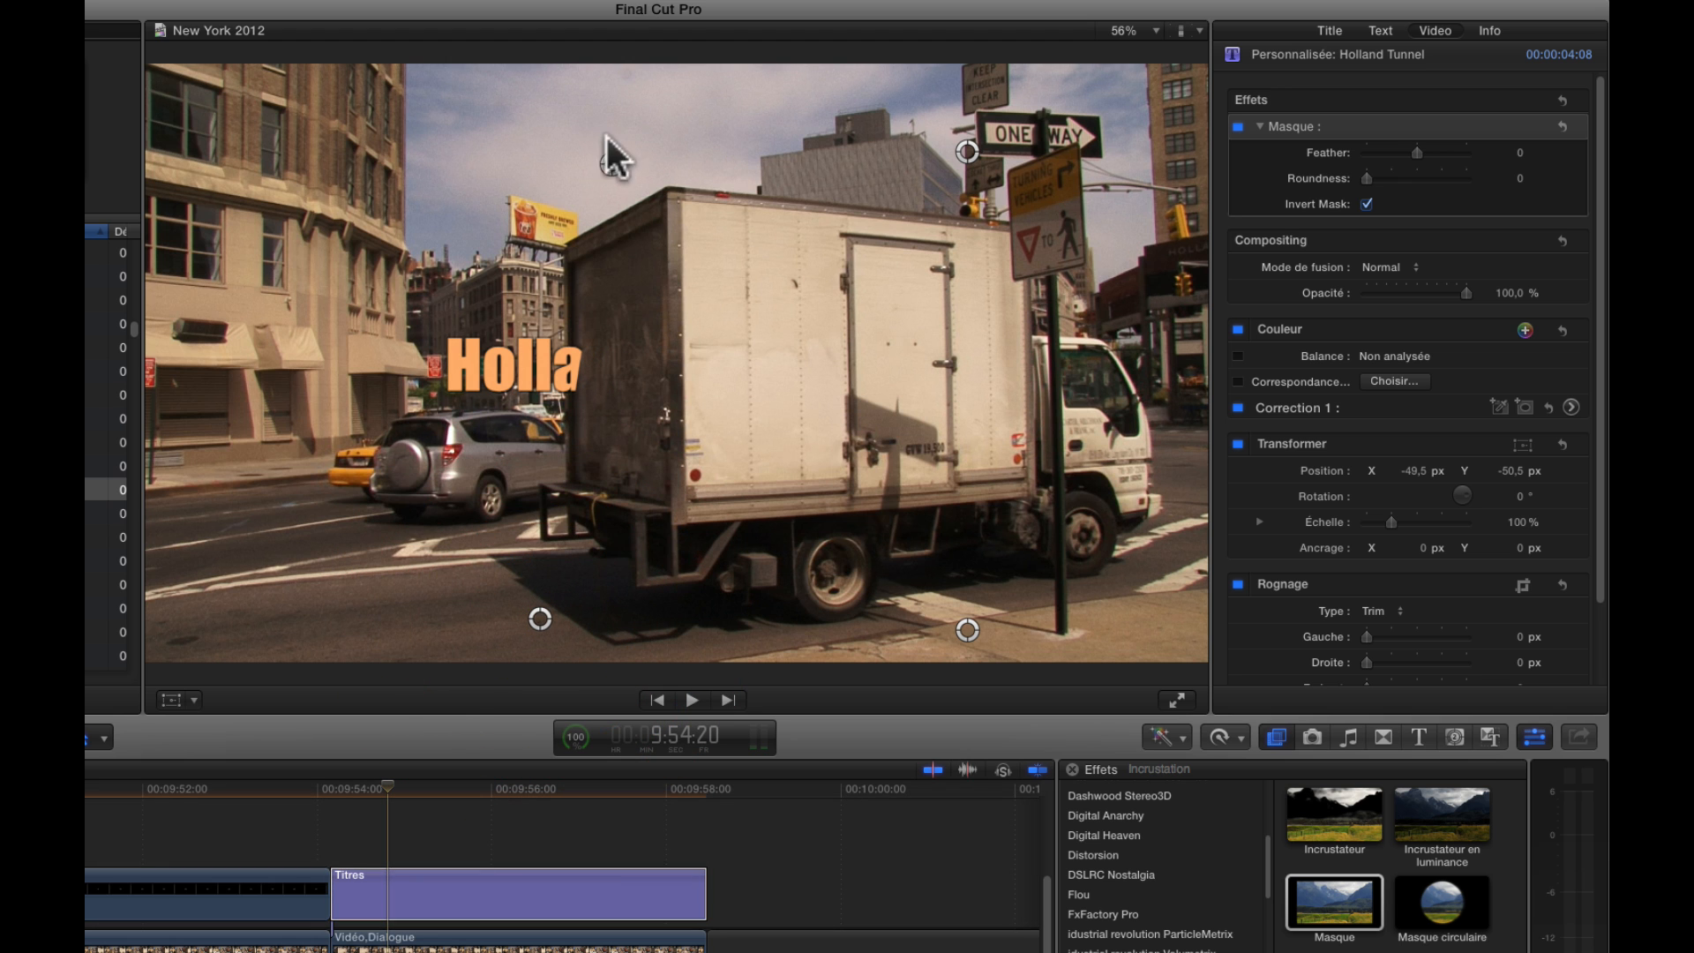
mouse_move(612, 163)
mouse_down()
mouse_move(571, 153)
mouse_move(585, 151)
mouse_up()
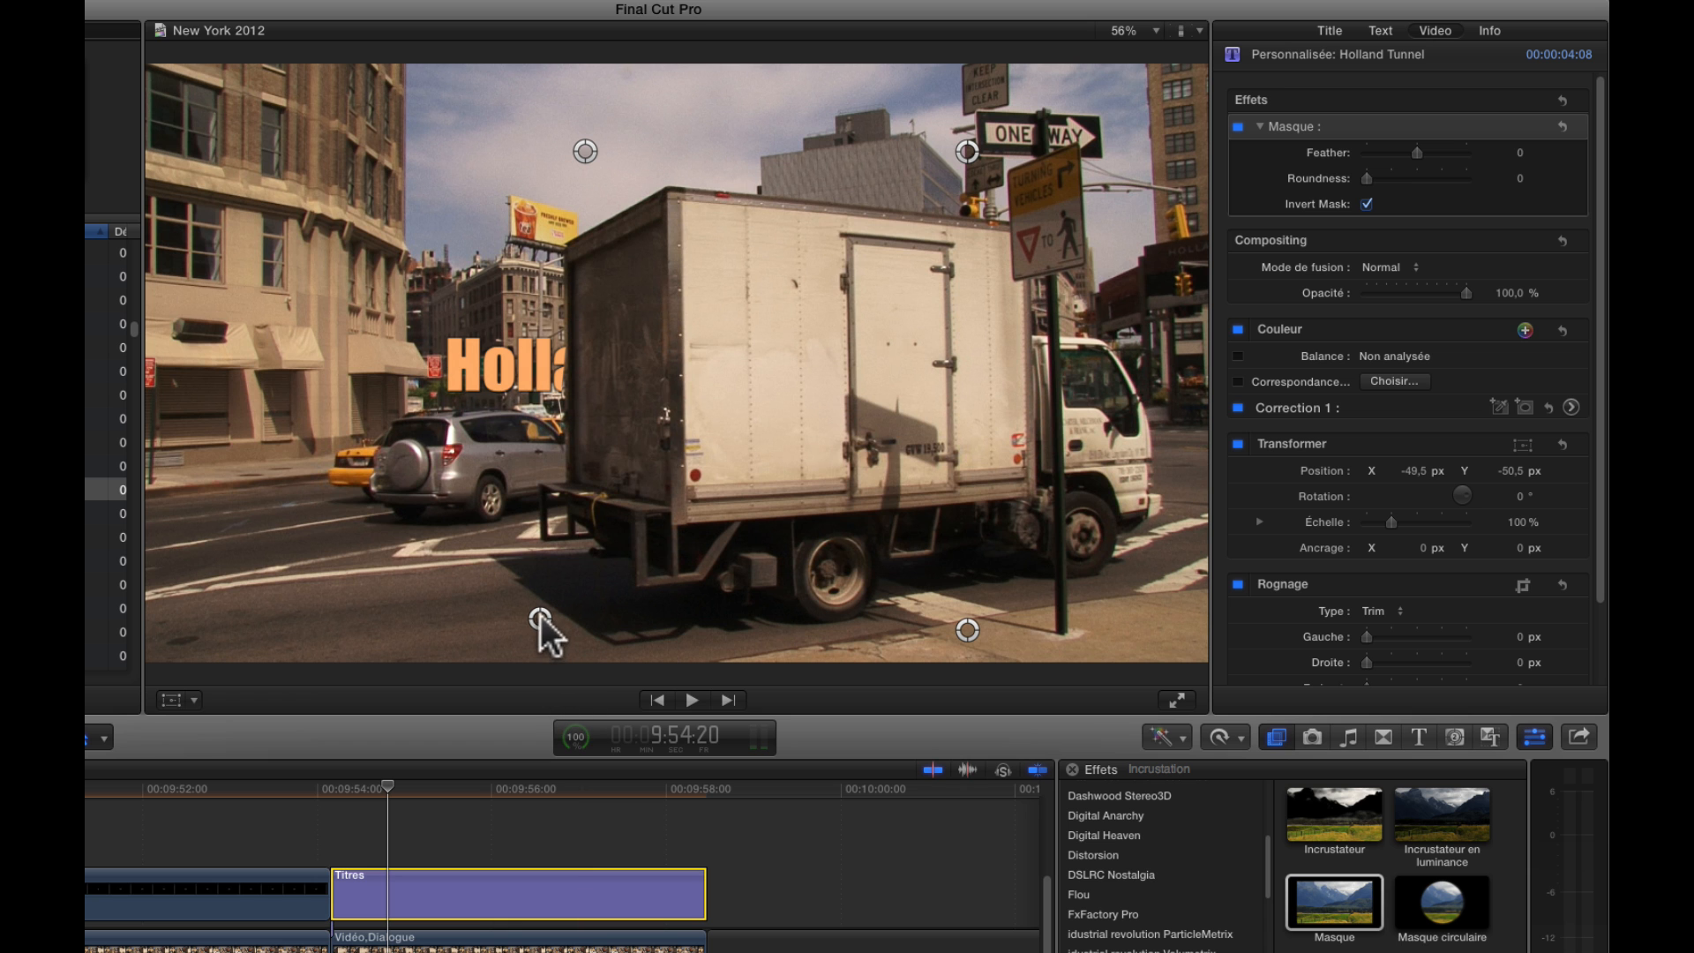
drag(541, 624, 548, 622)
Go to 9:55:15 and shift the mask's two left corners to follow the truck's rear edge
click(432, 787)
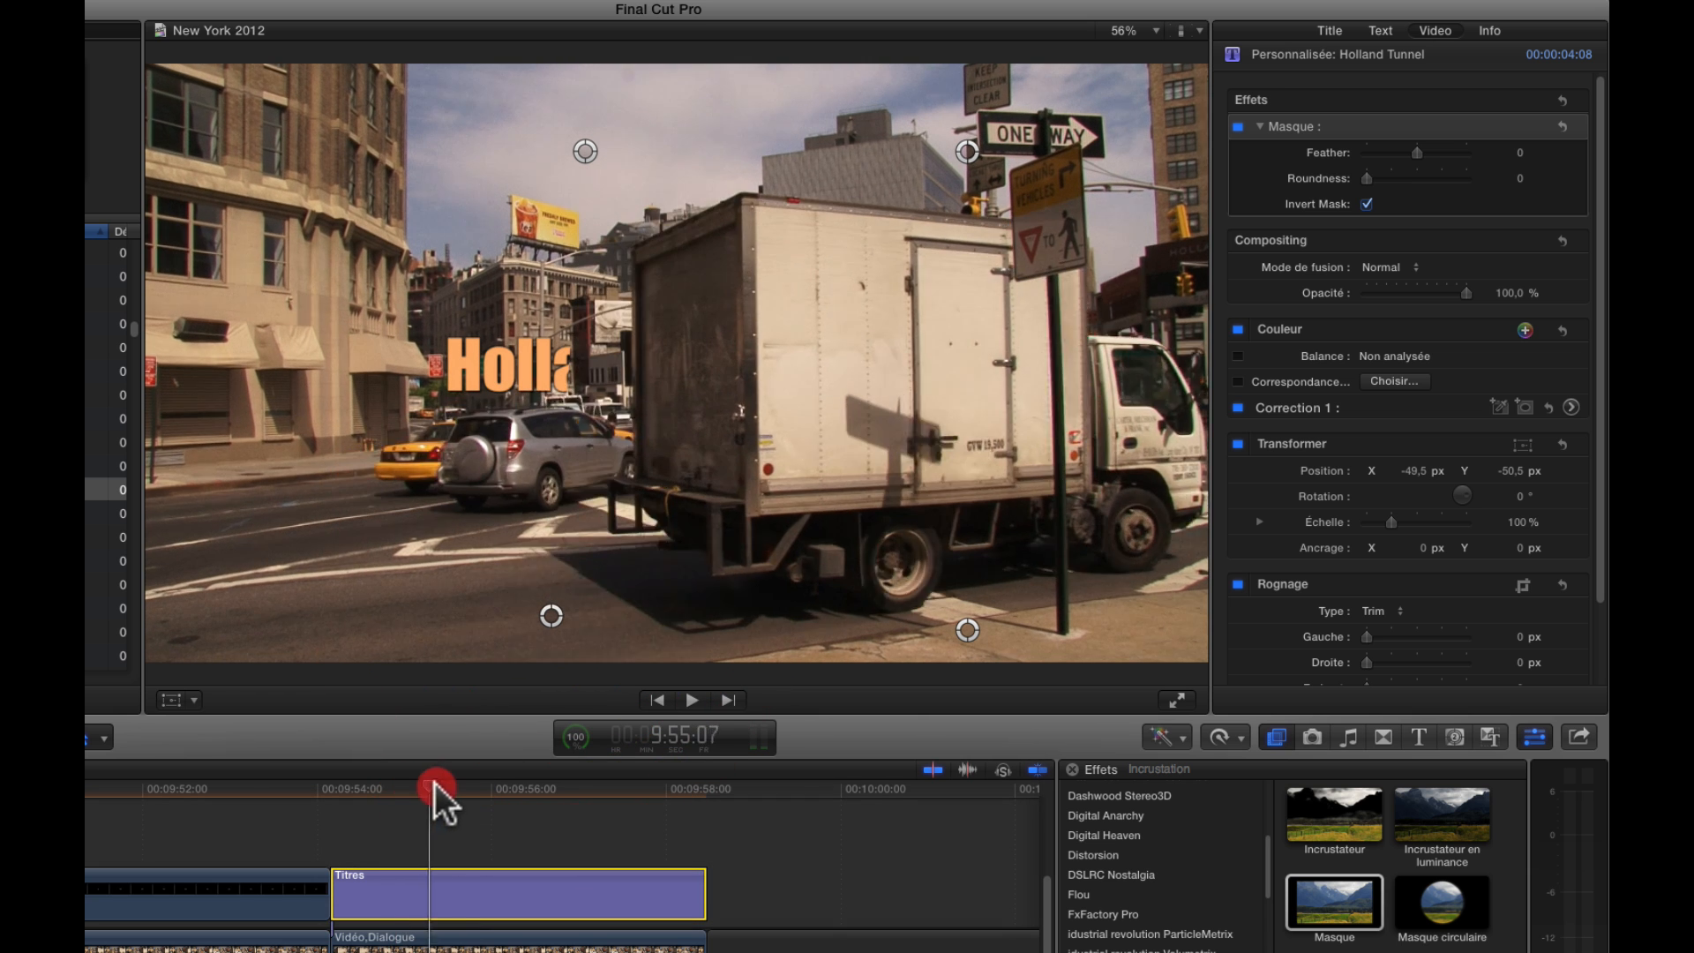
drag(432, 787, 458, 787)
drag(550, 616, 727, 621)
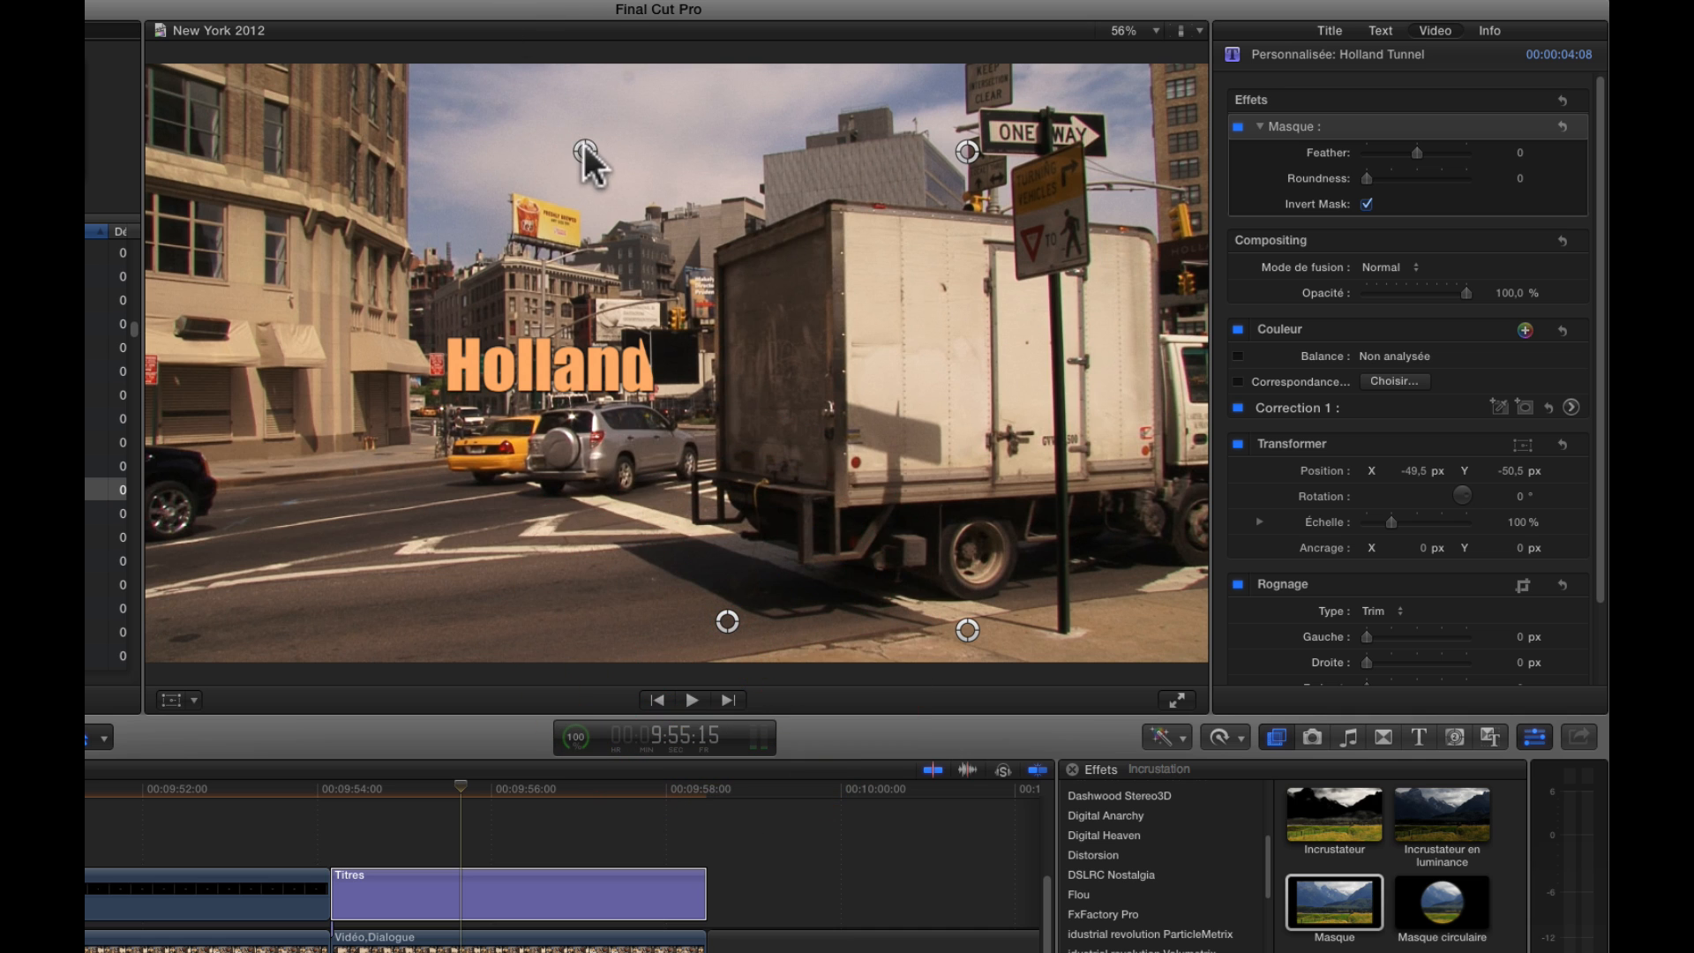
drag(585, 151, 698, 168)
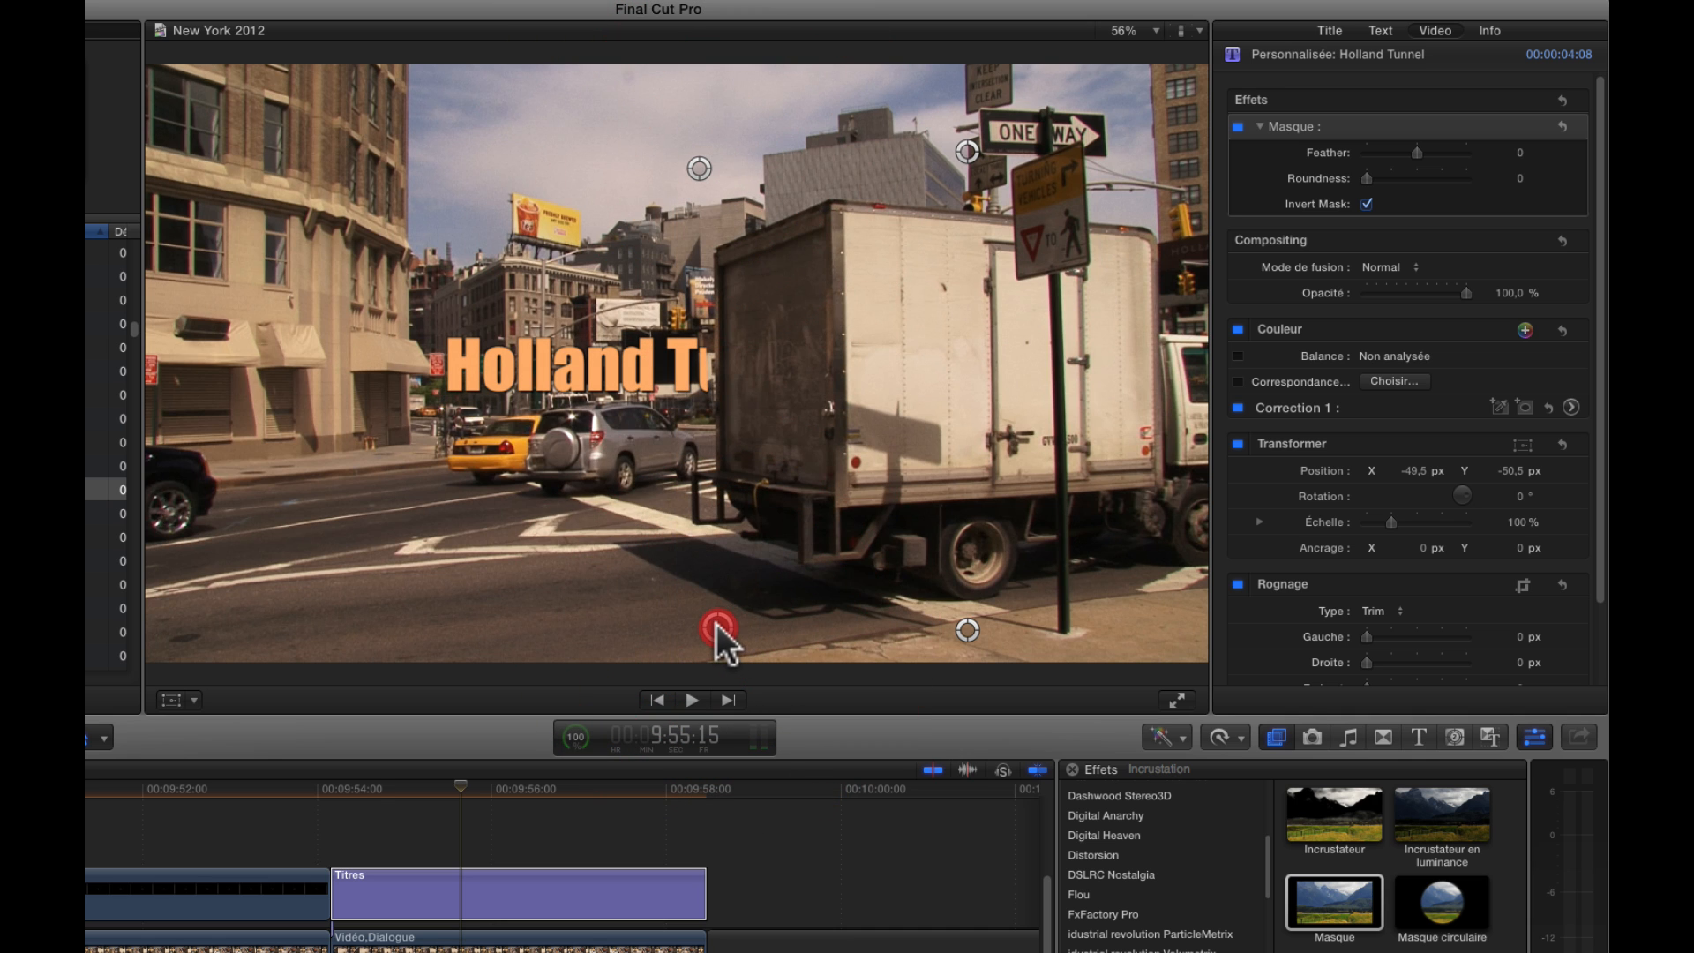
drag(726, 622, 730, 621)
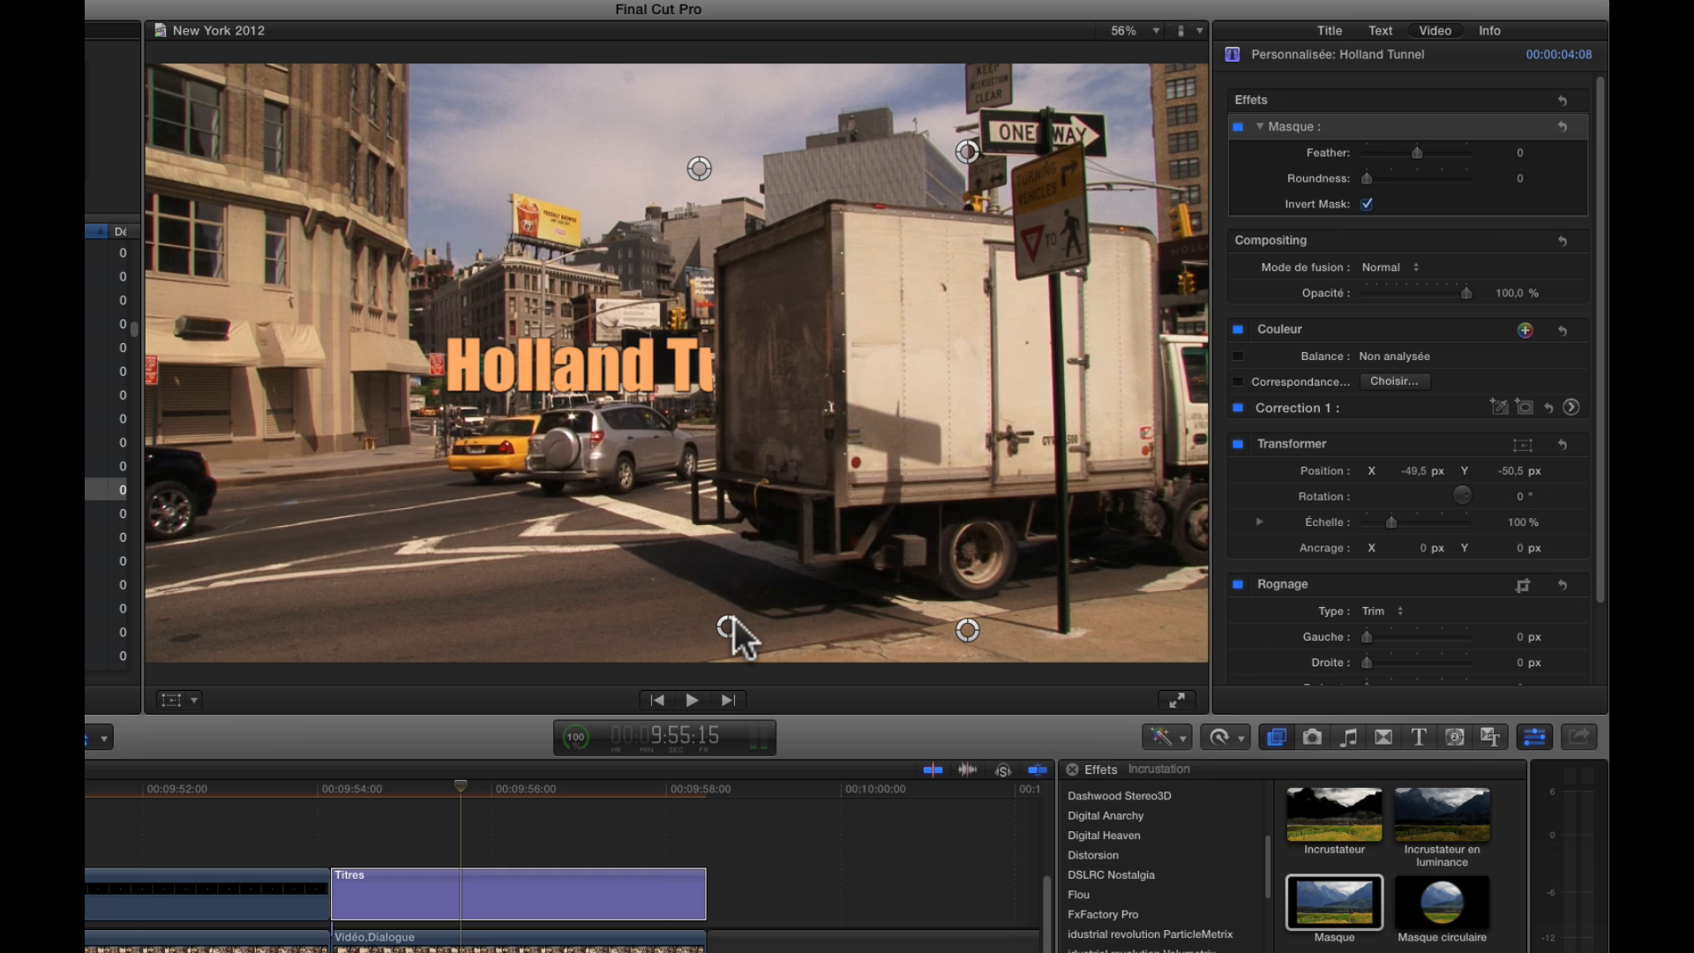
Fine-tune the mask's upper and lower left corners against the truck's rear edge at 9:55:15
click(684, 624)
drag(685, 623, 725, 634)
click(507, 892)
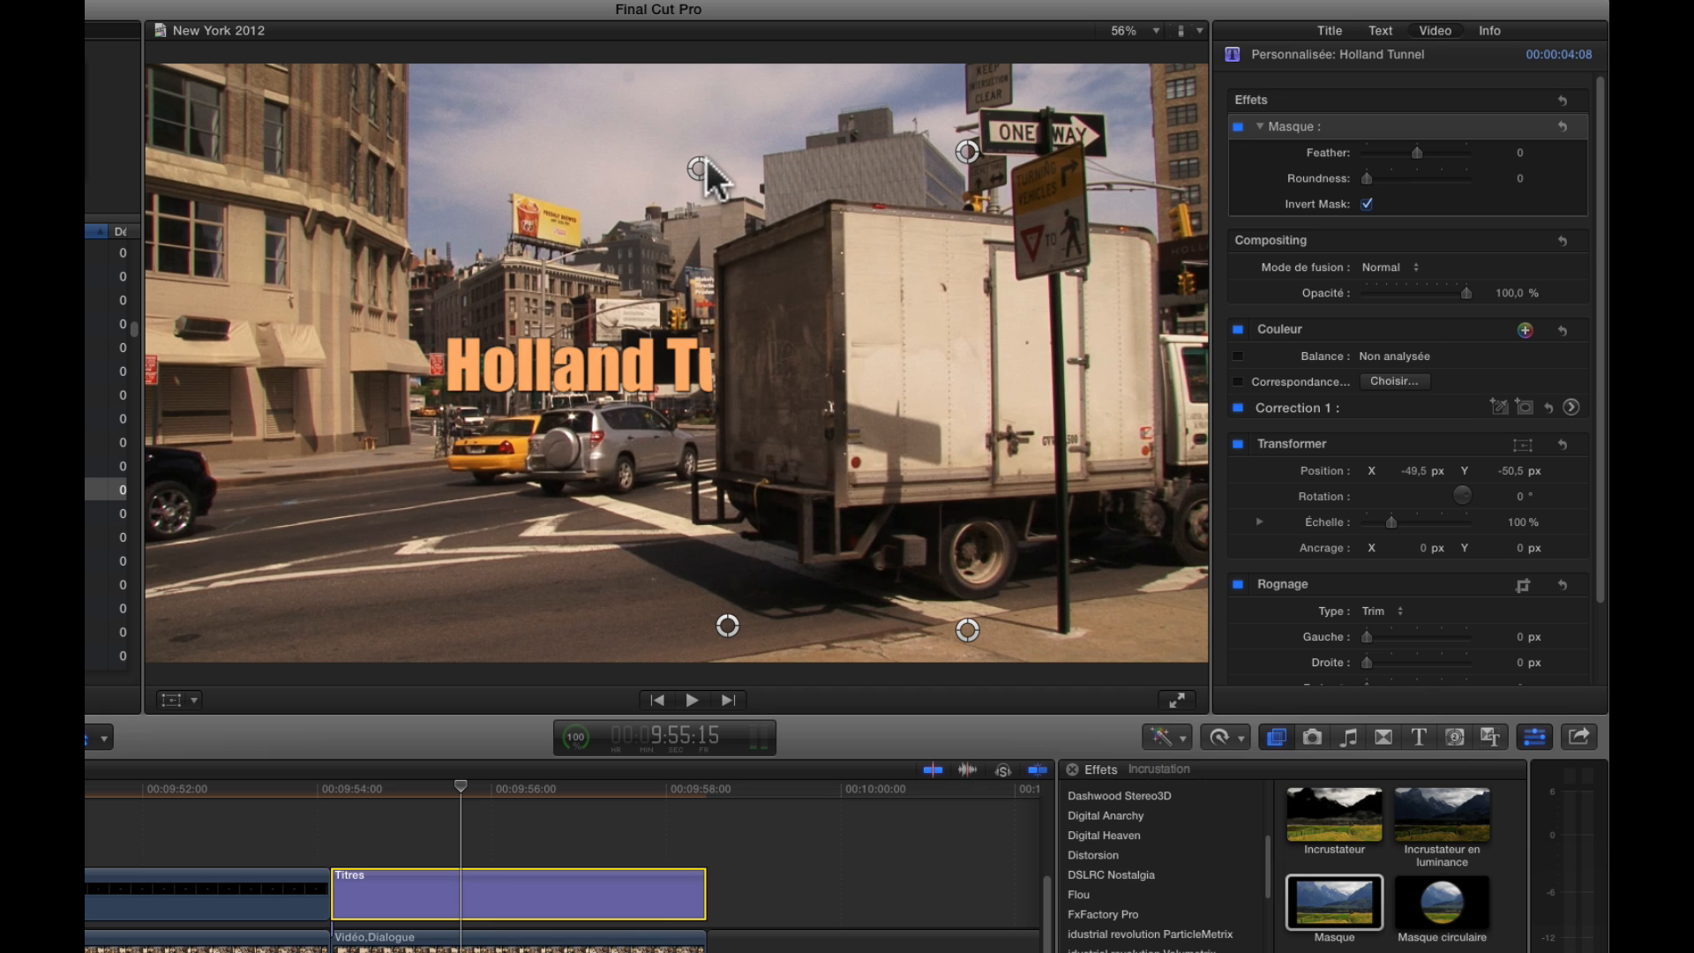
drag(699, 168, 706, 158)
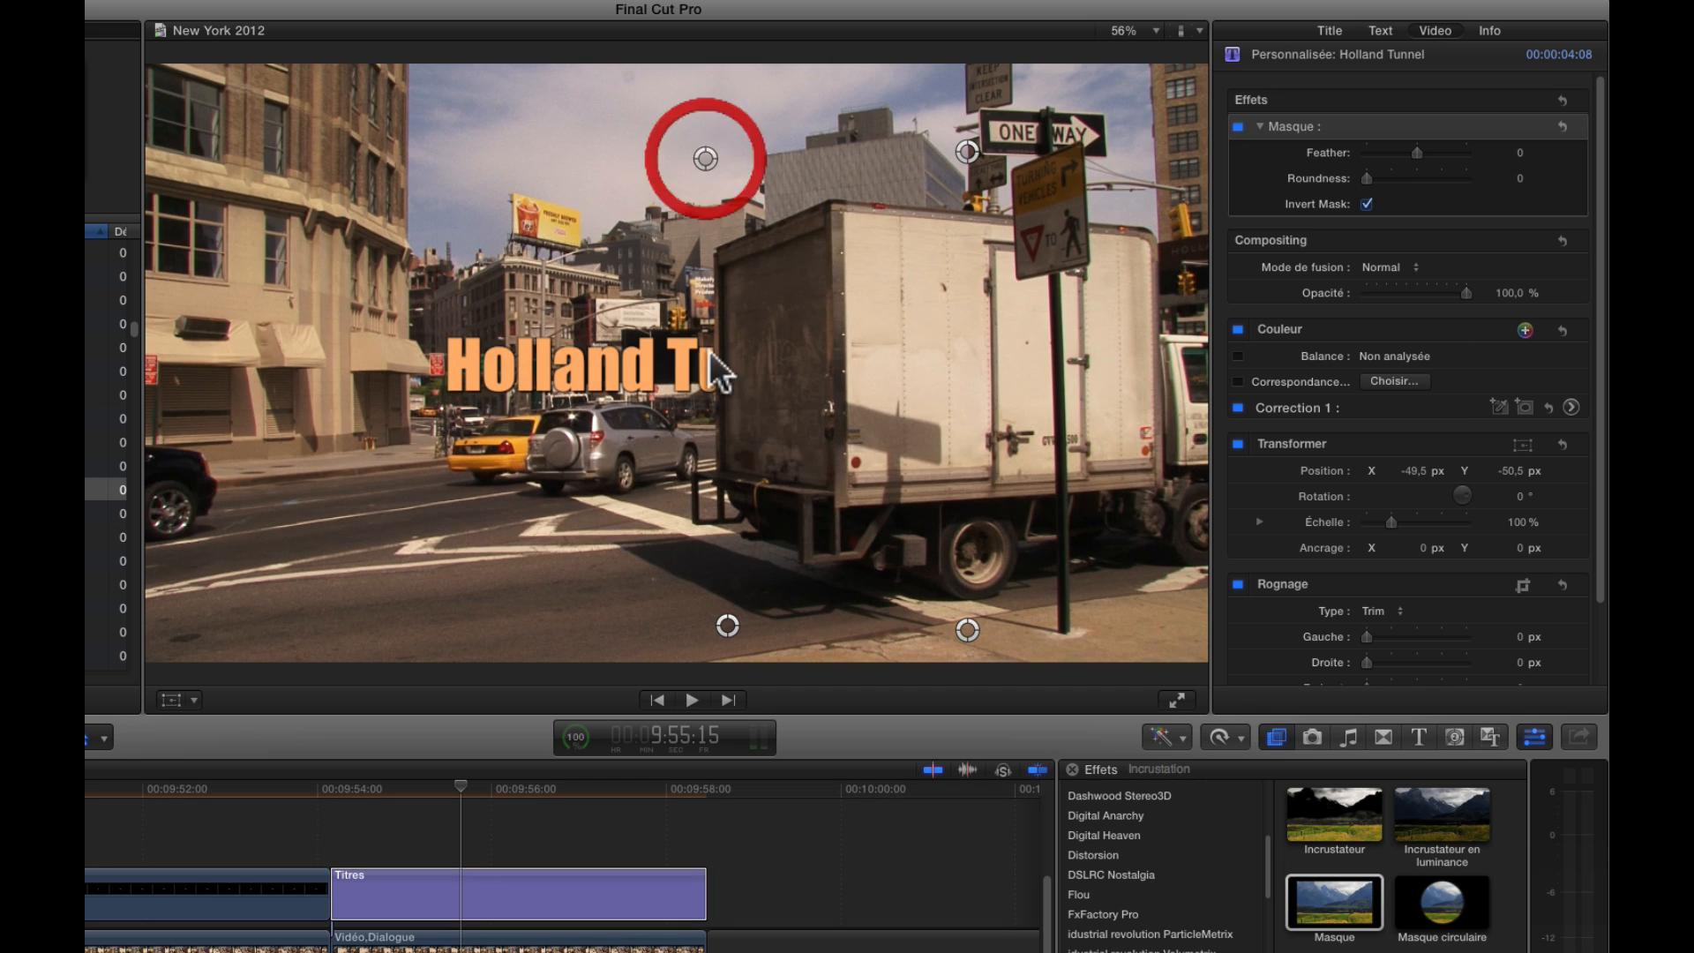
drag(713, 623, 711, 630)
drag(709, 157, 711, 157)
Disable the Masque effect and delete it from the Holland Tunnel title
click(556, 883)
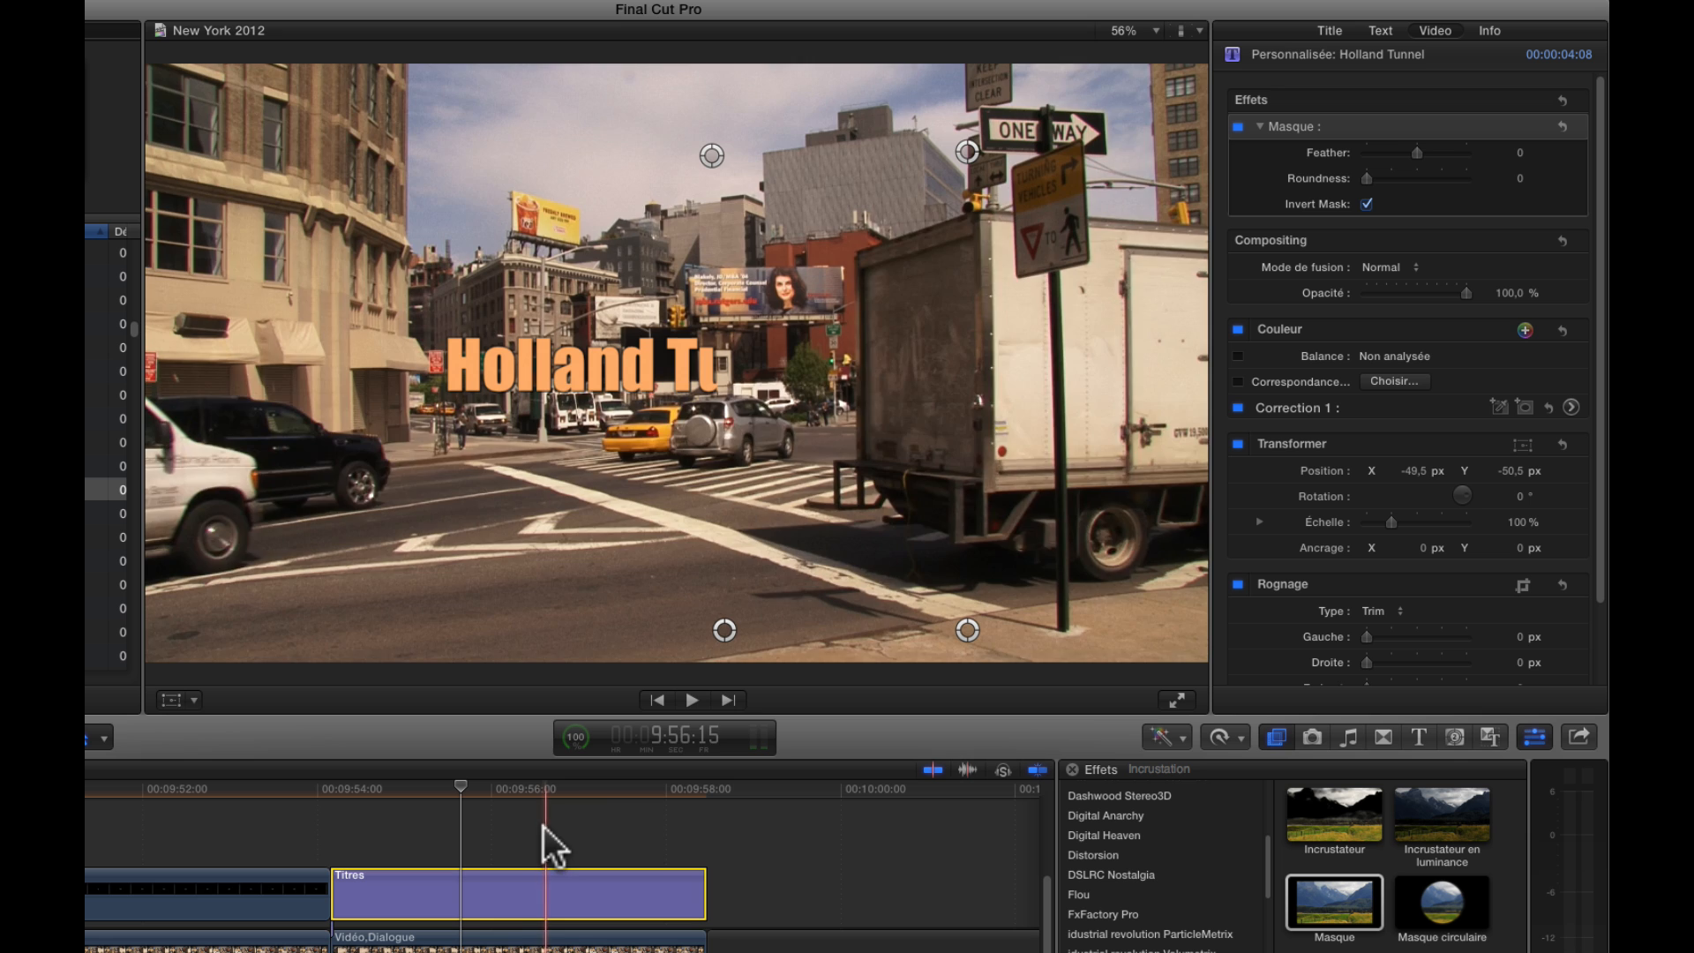
click(1237, 126)
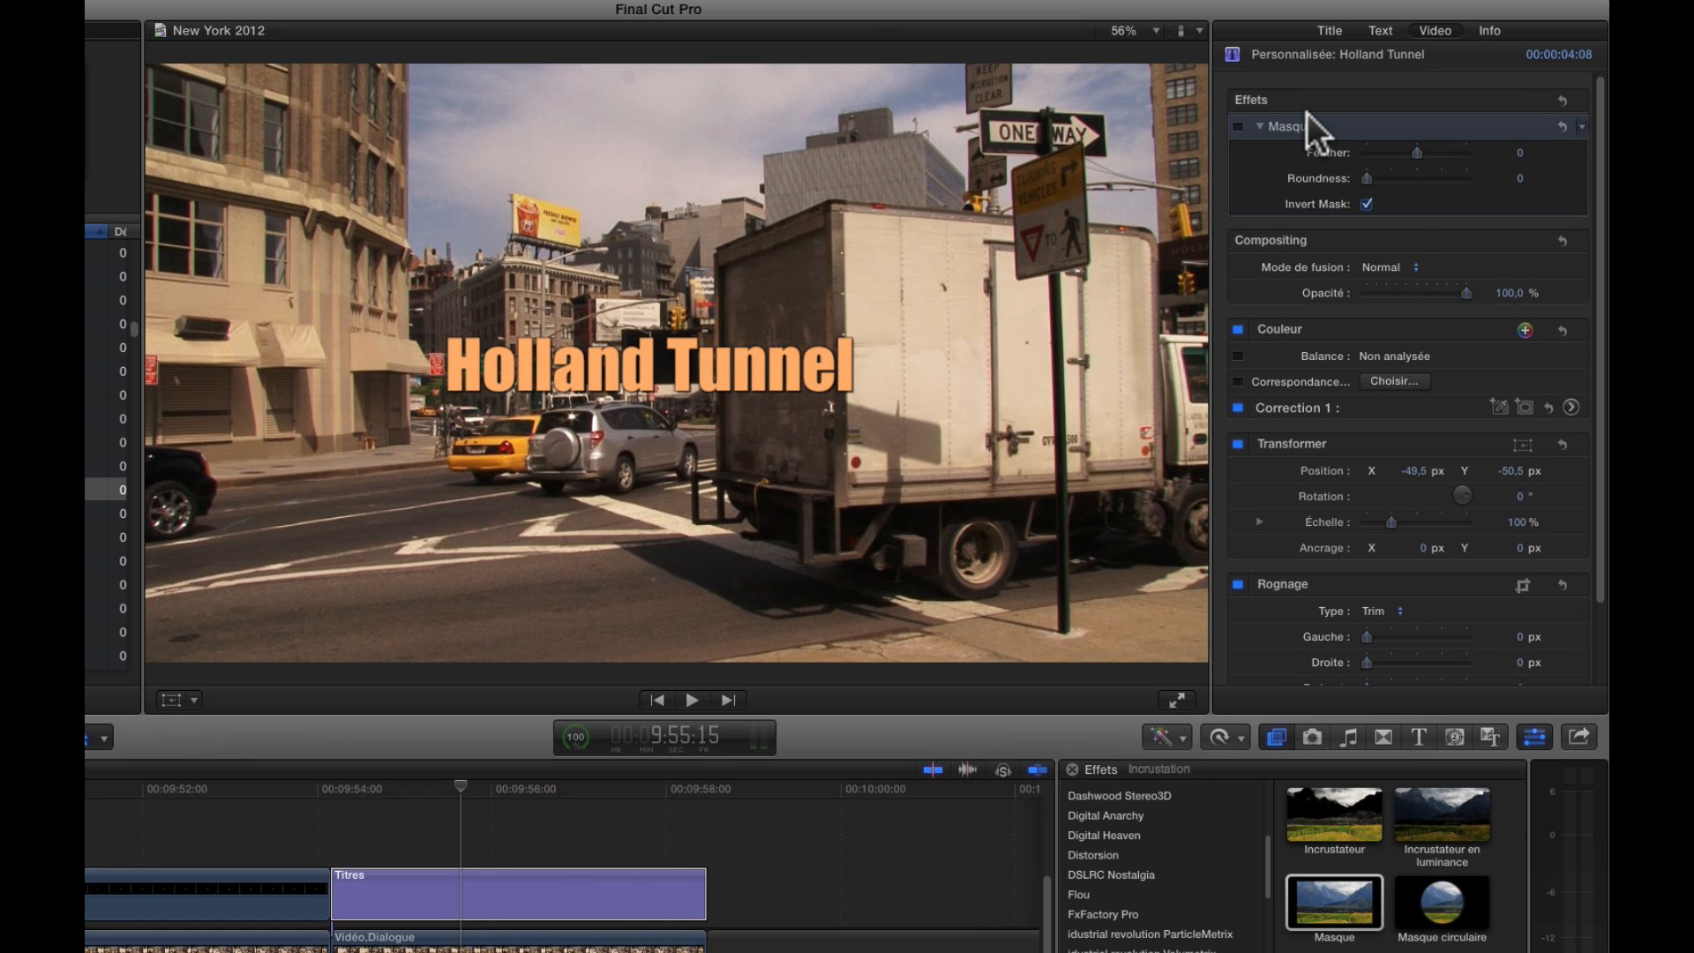
key(Delete)
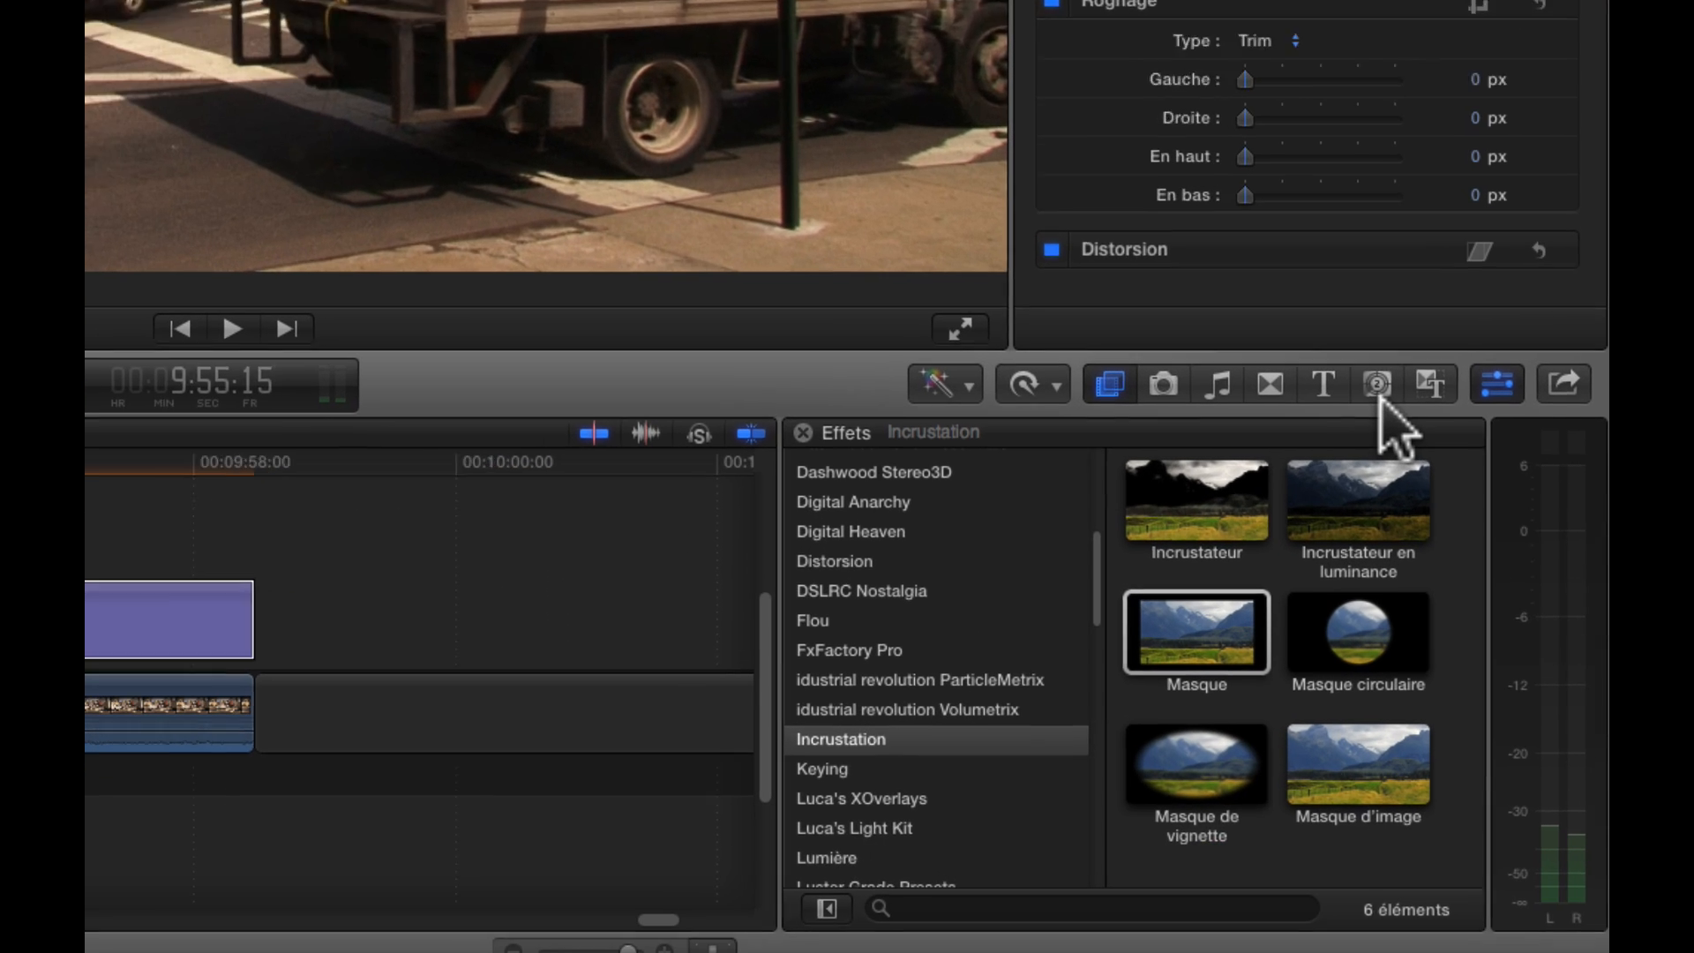
Connect the Formes generator from the Éléments category above the Holland Tunnel title, matching the title's duration
click(1454, 736)
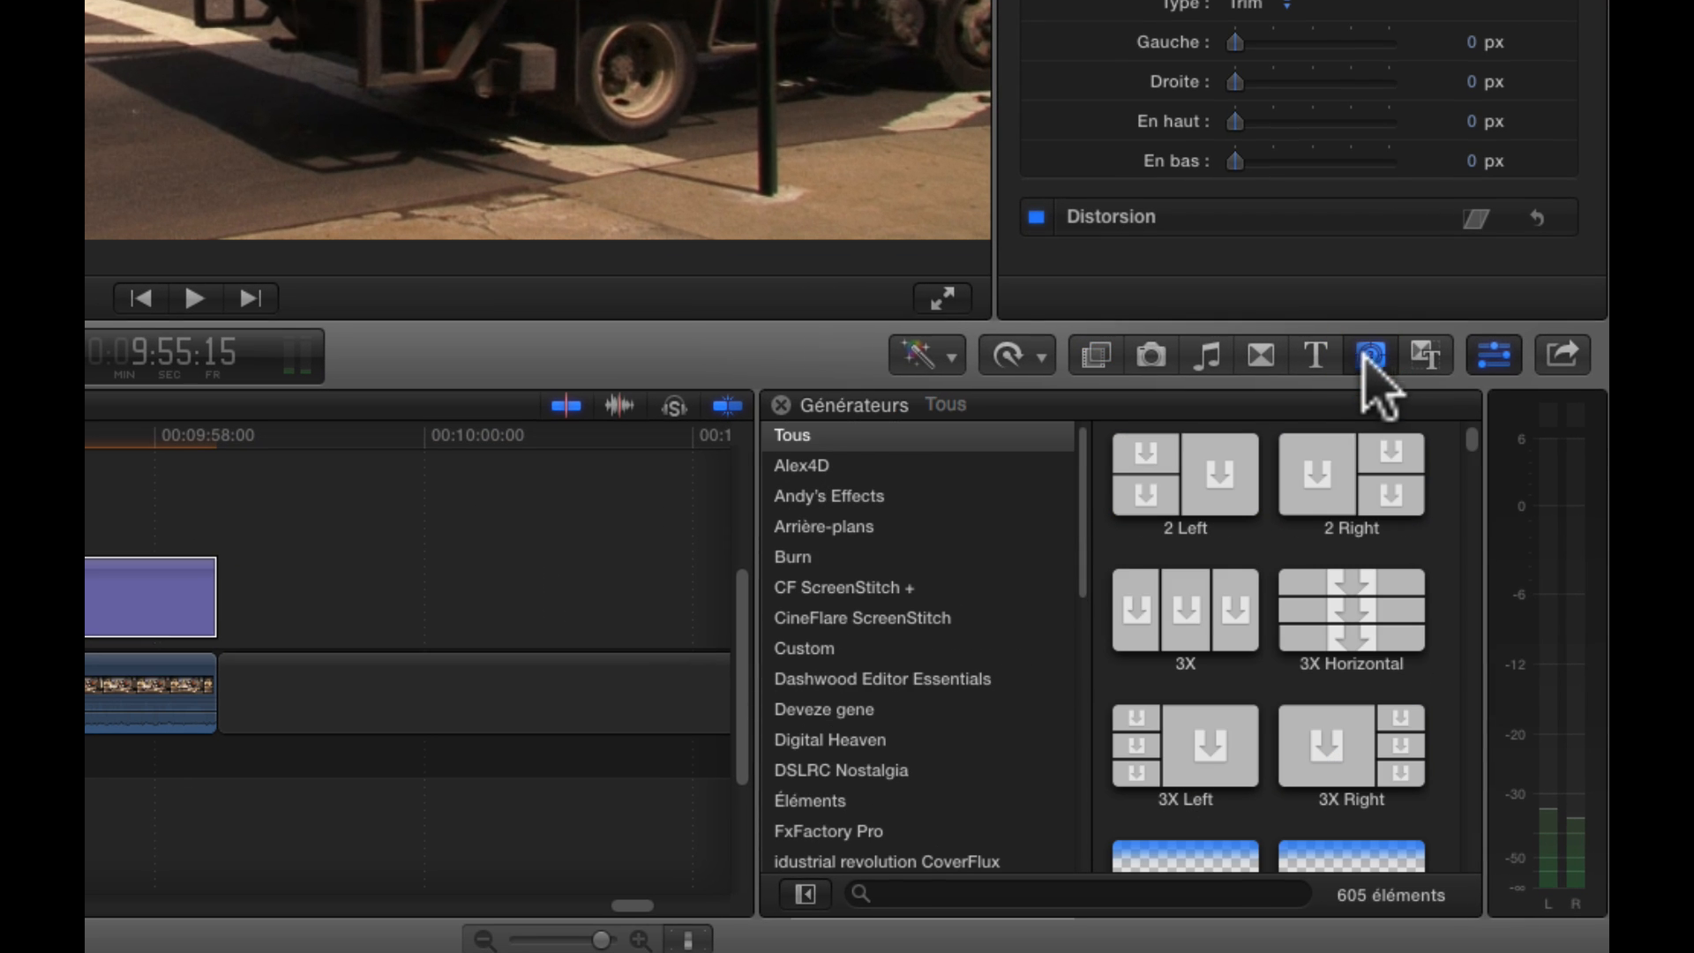
scroll(882, 650, down, 1)
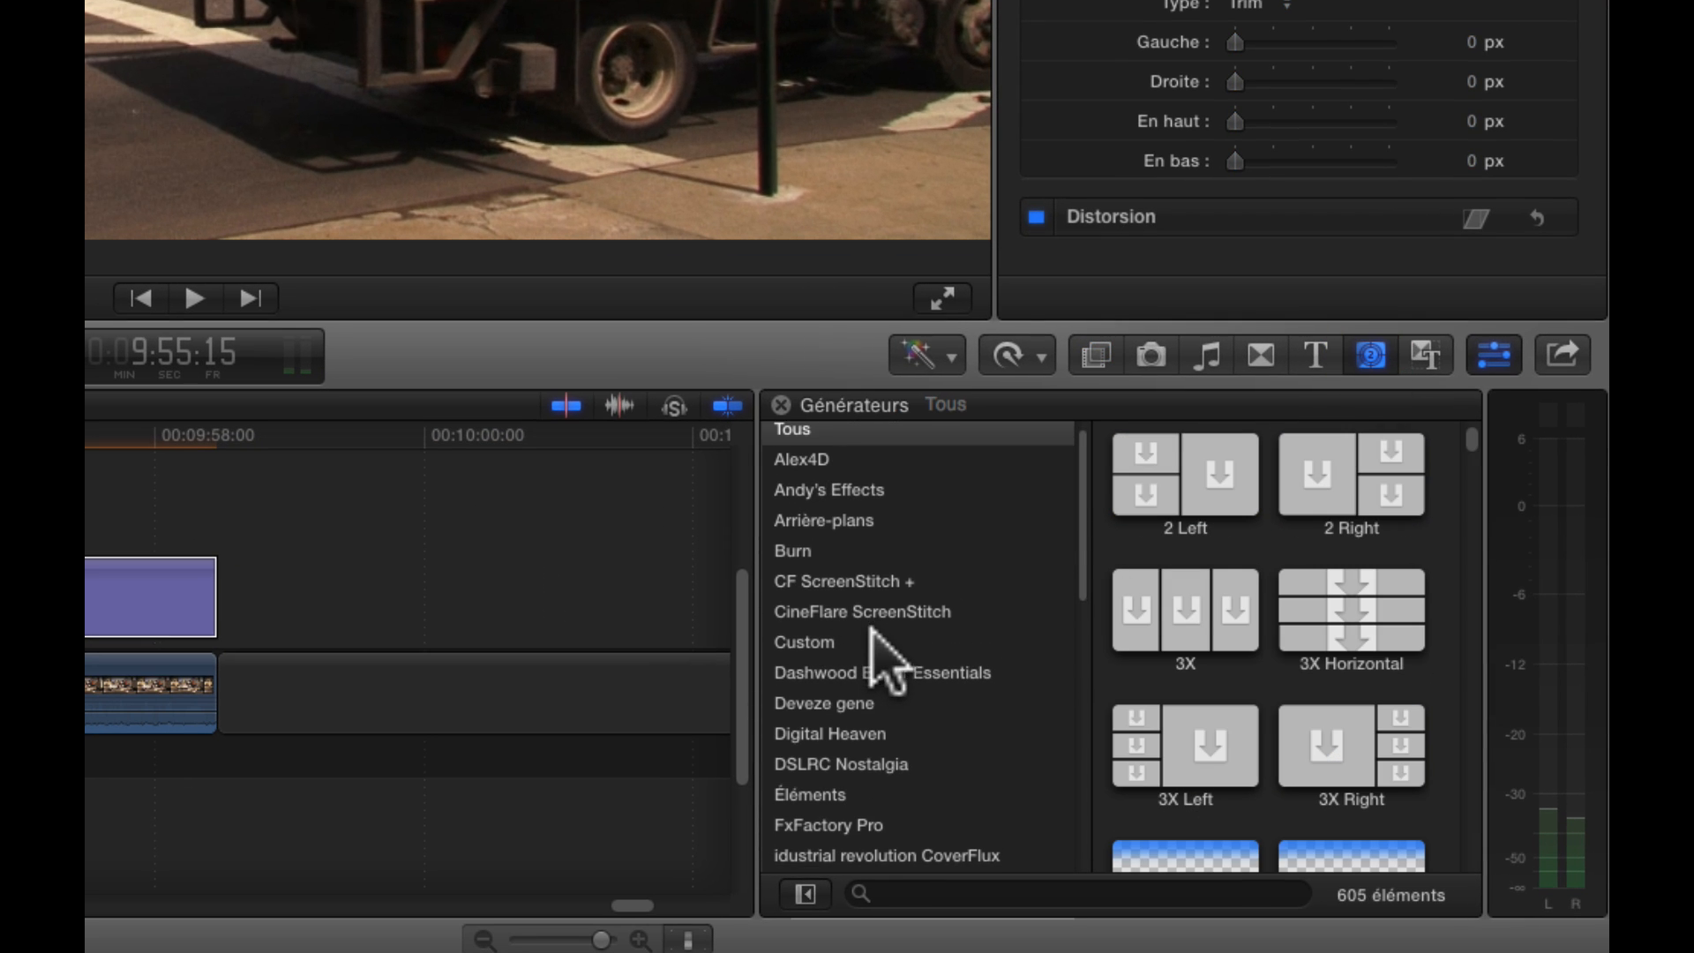
click(810, 791)
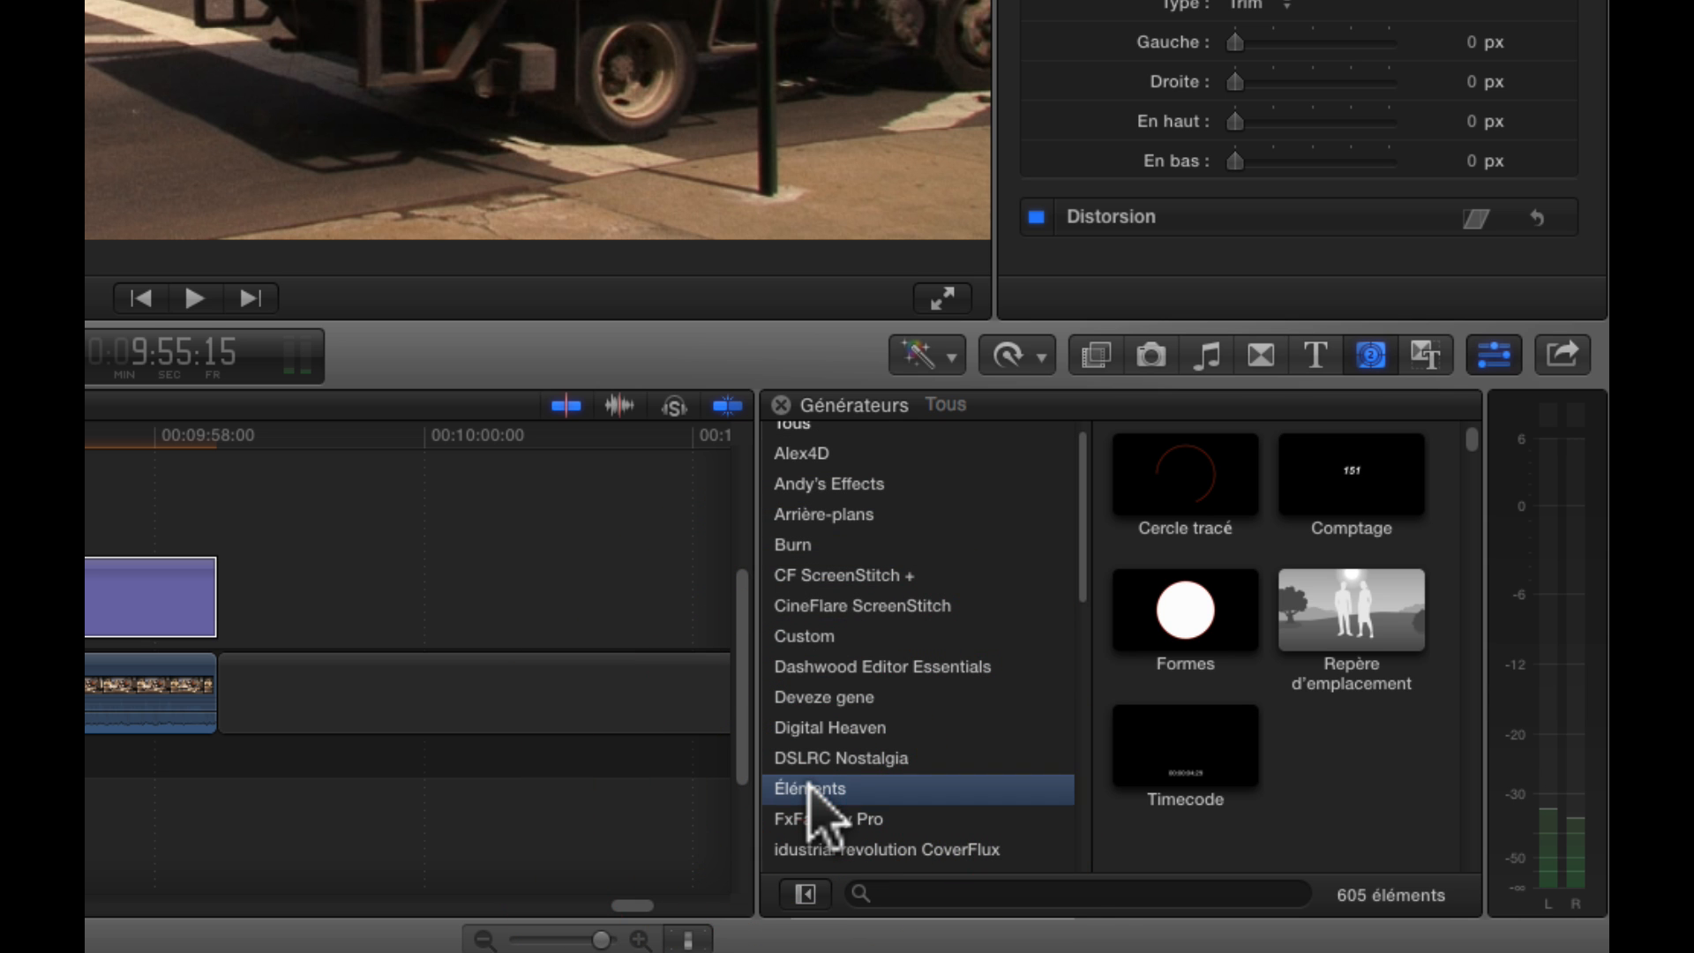
click(1170, 616)
click(645, 788)
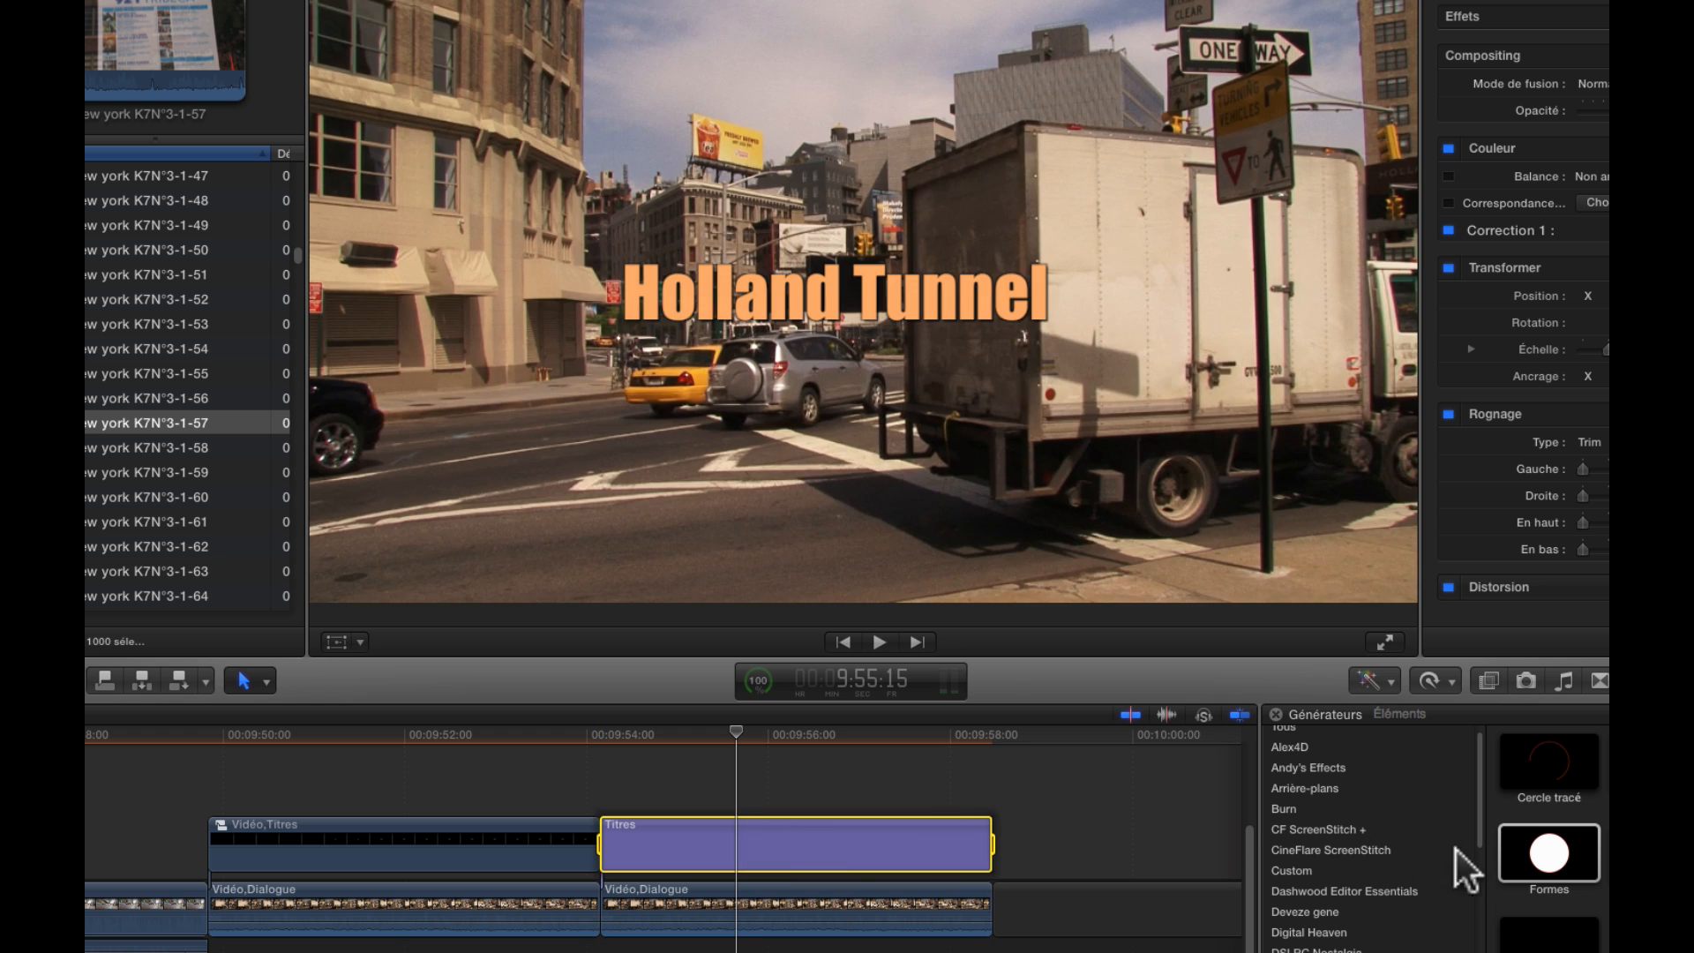
click(1547, 848)
key(q)
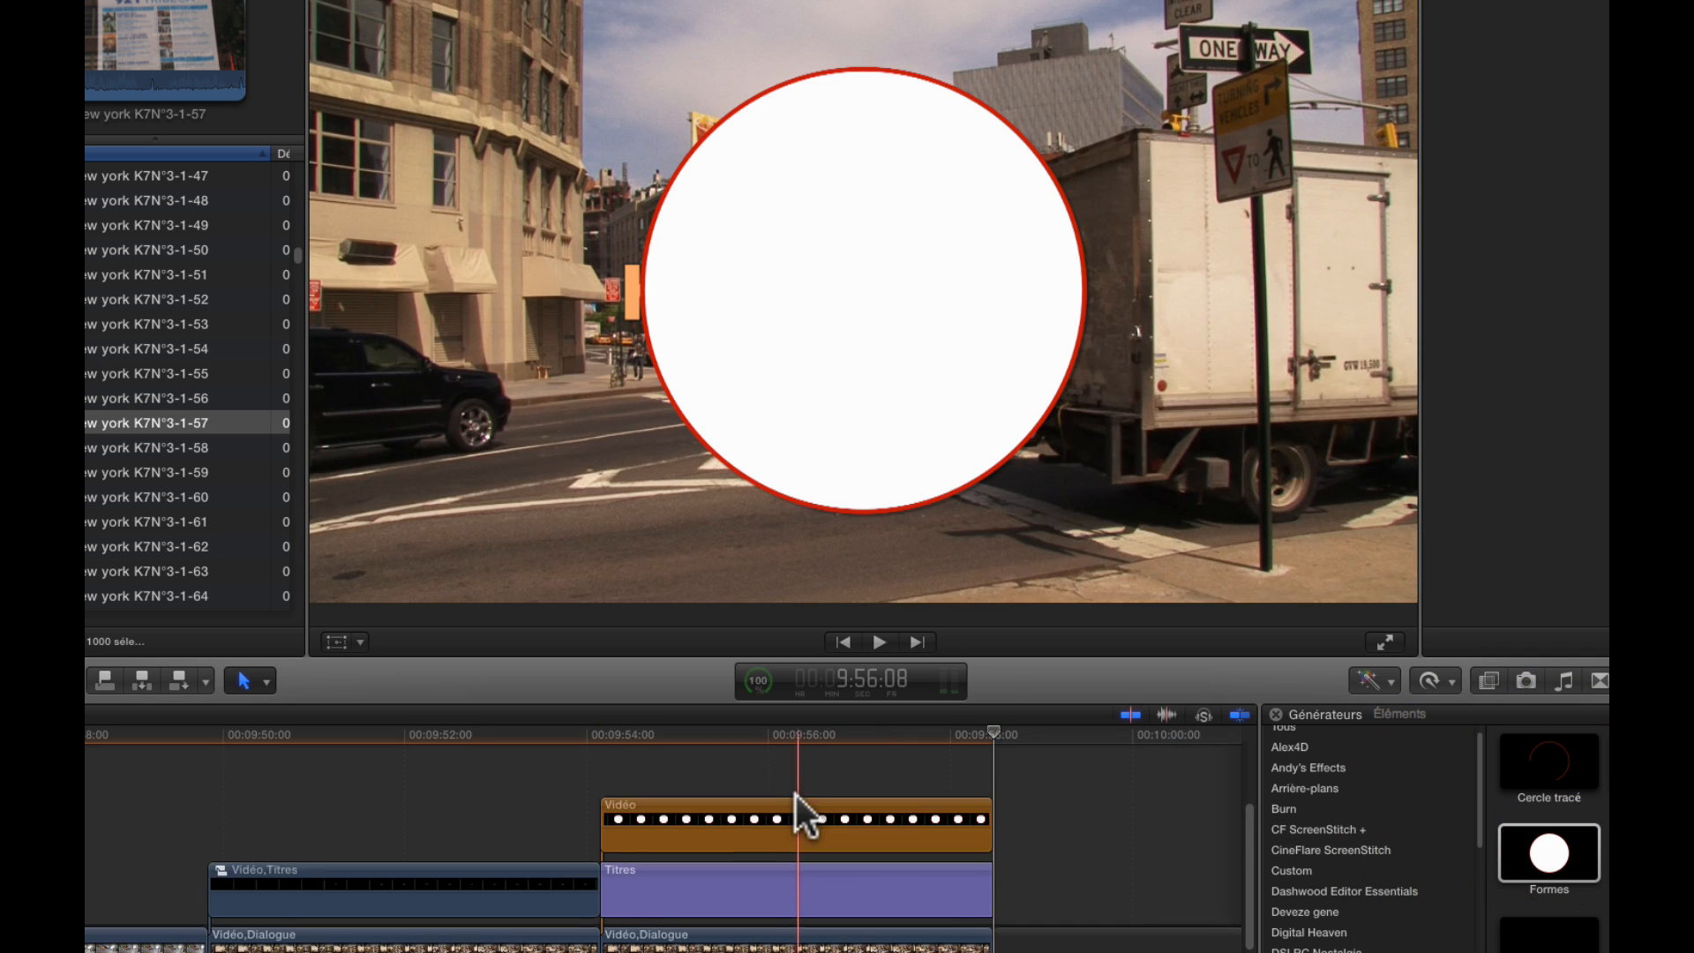
Change the Formes generator's shape to Rectangle and scale it up to 118 %
click(805, 801)
click(1402, 37)
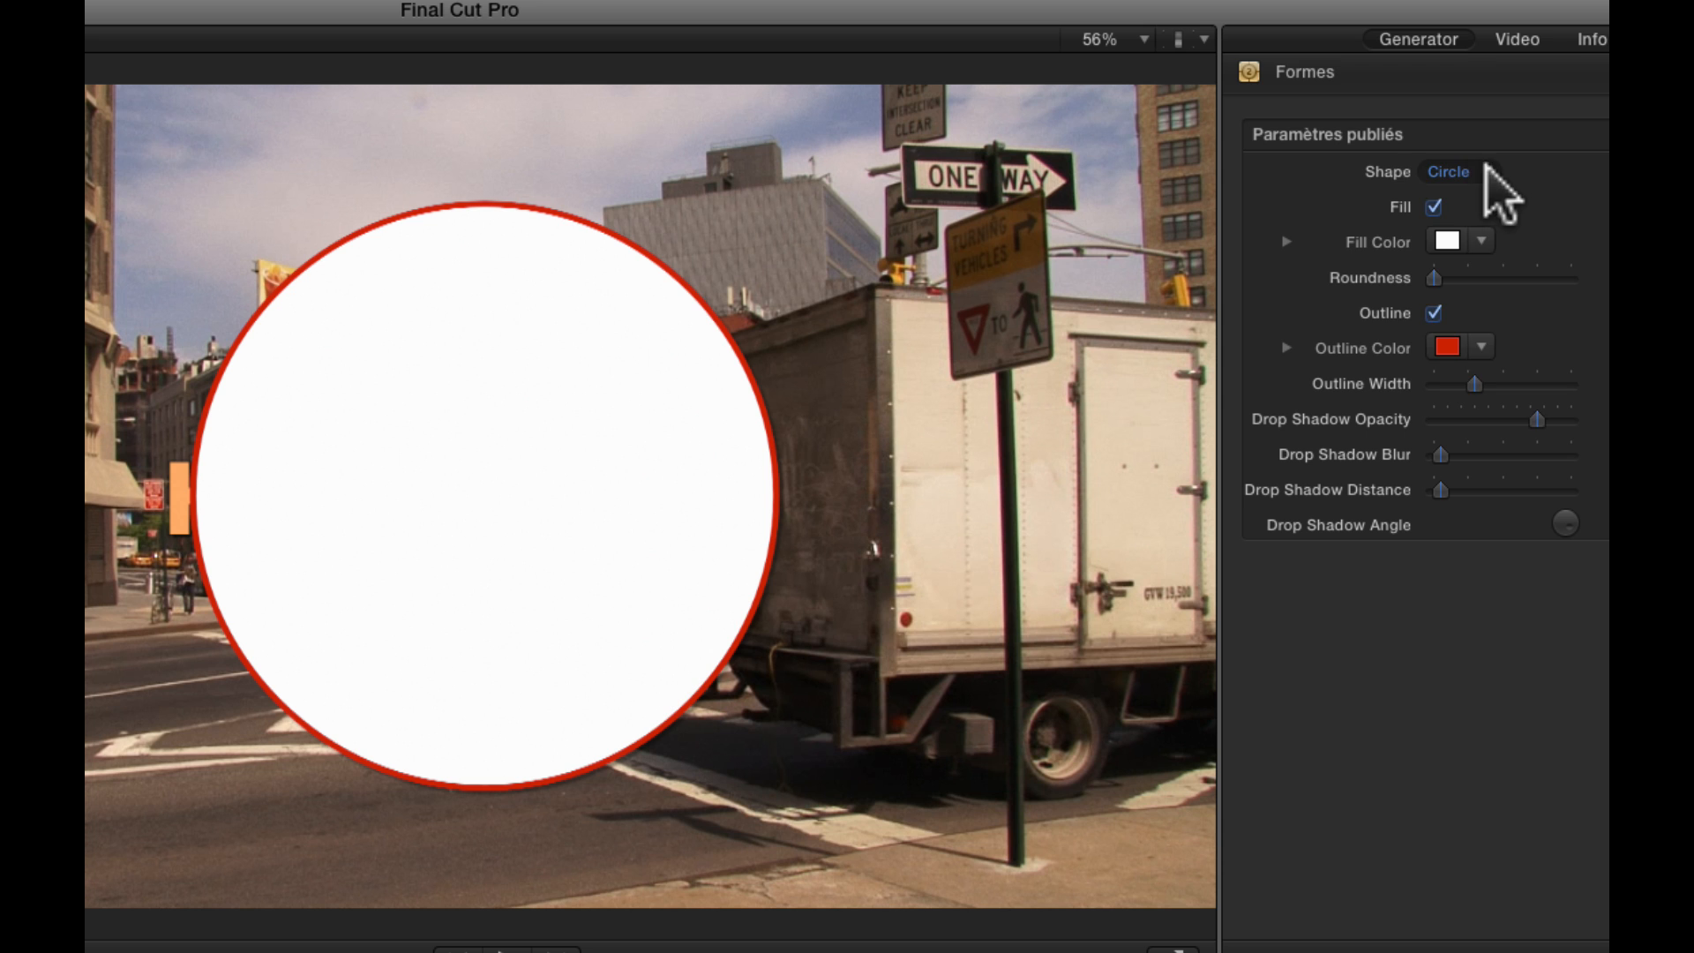
click(1485, 167)
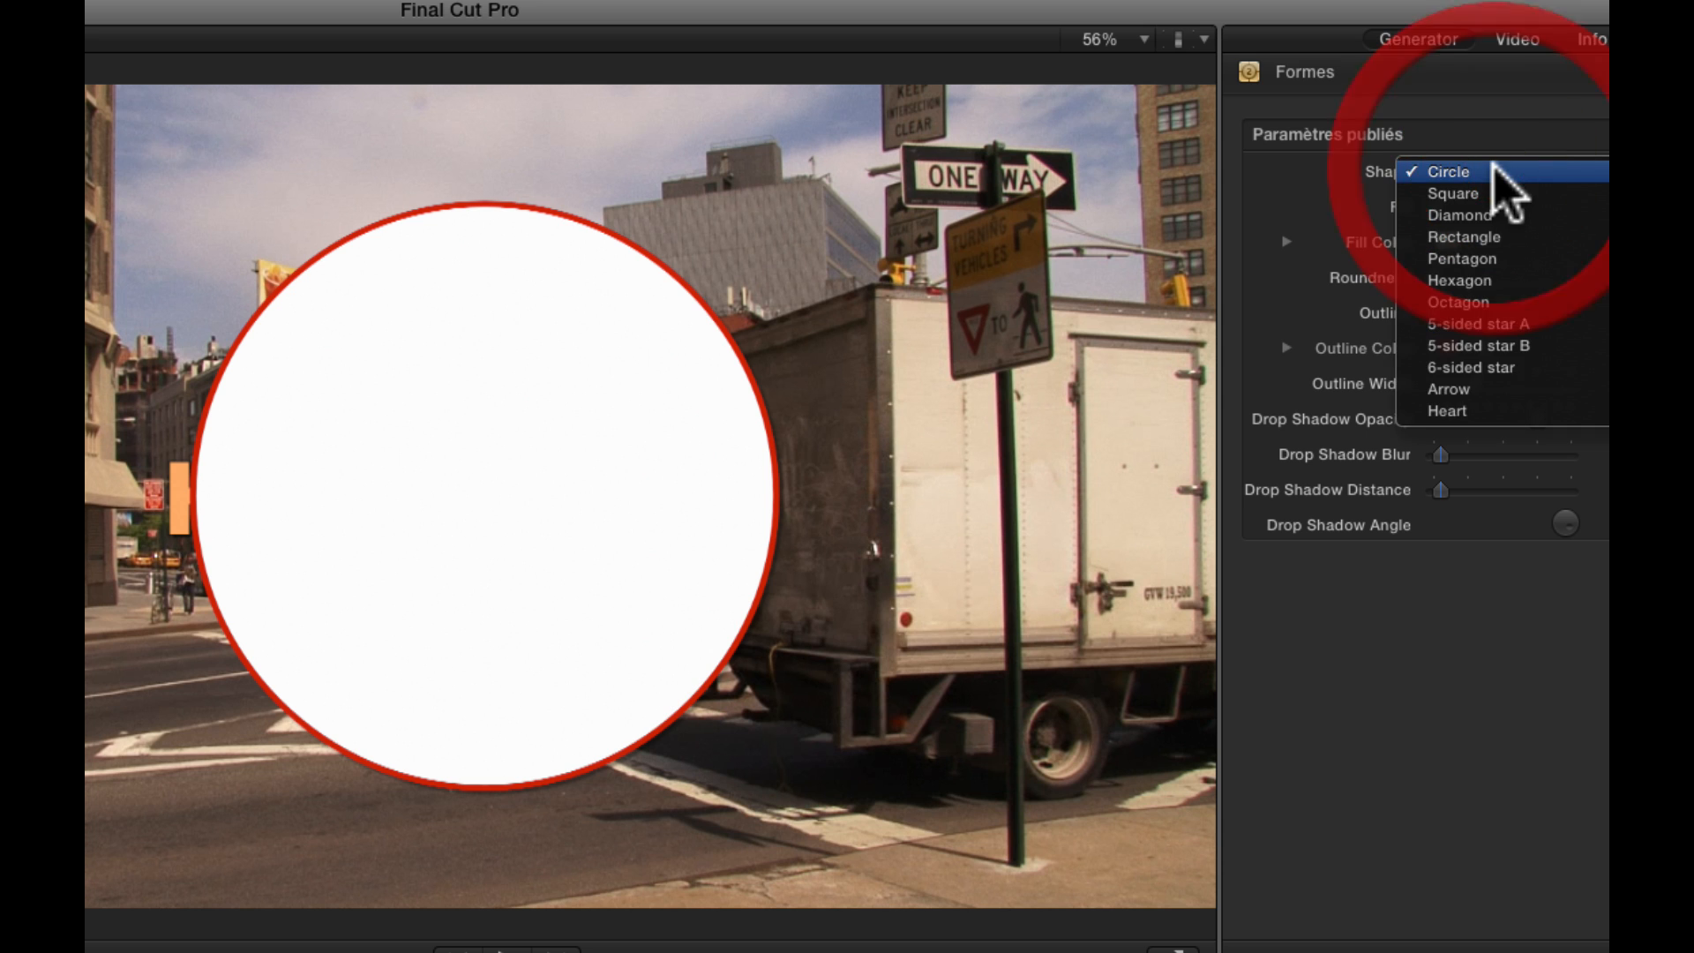
click(1486, 233)
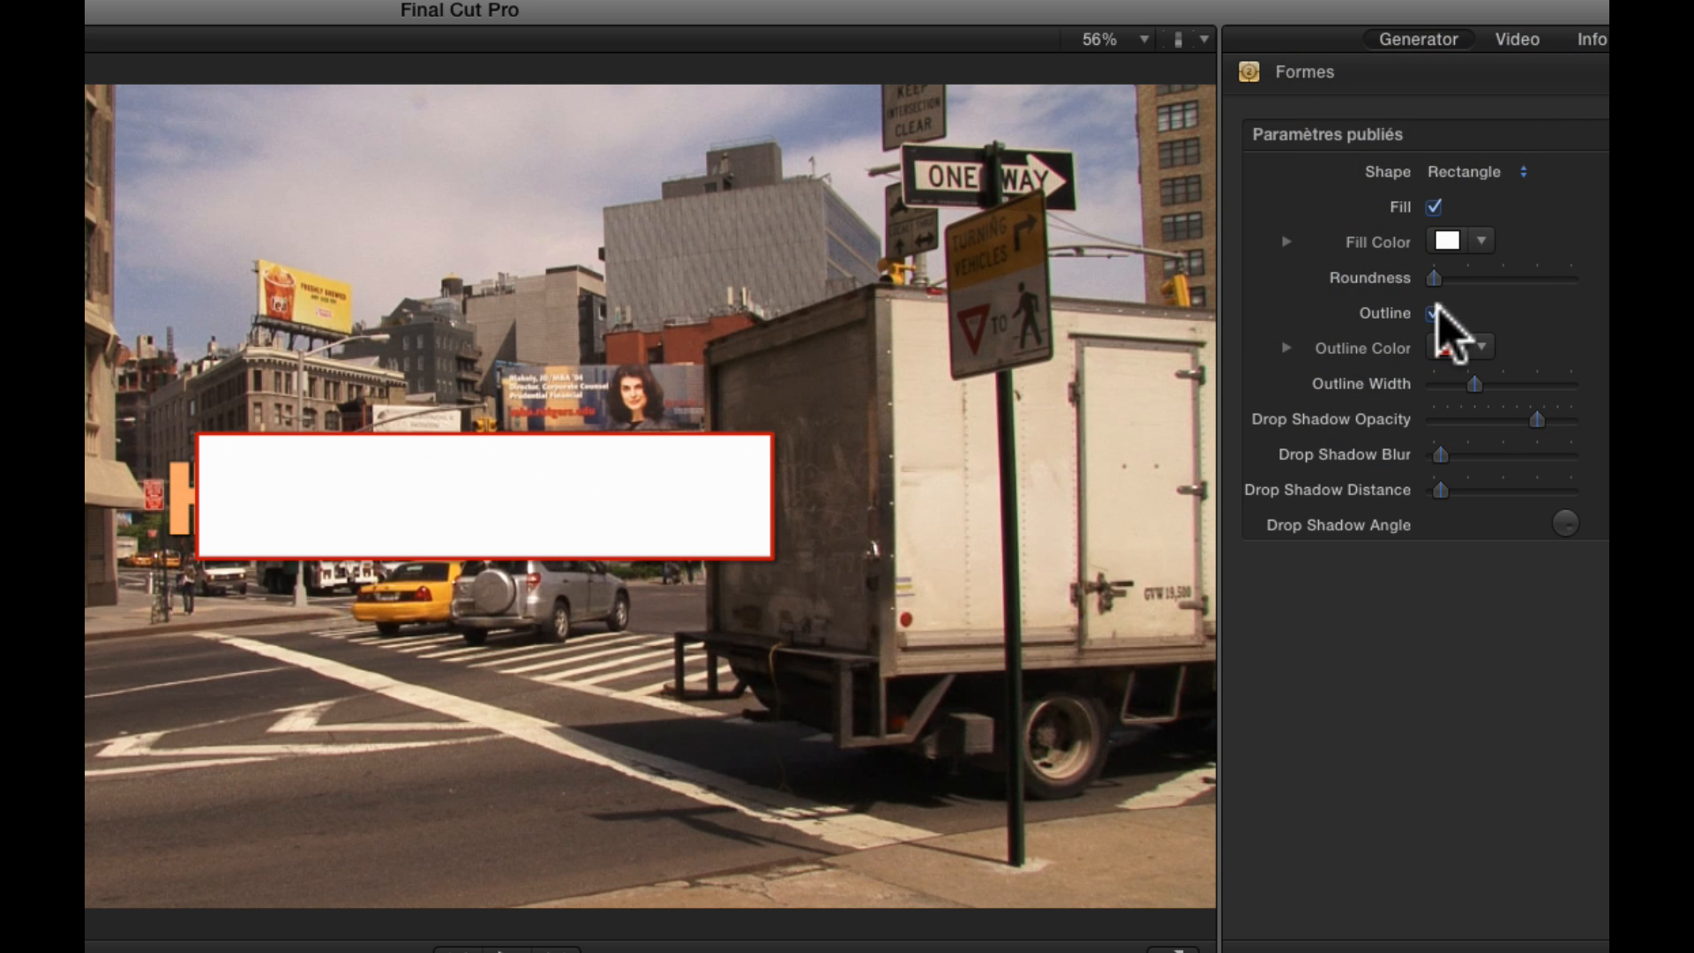
click(1518, 39)
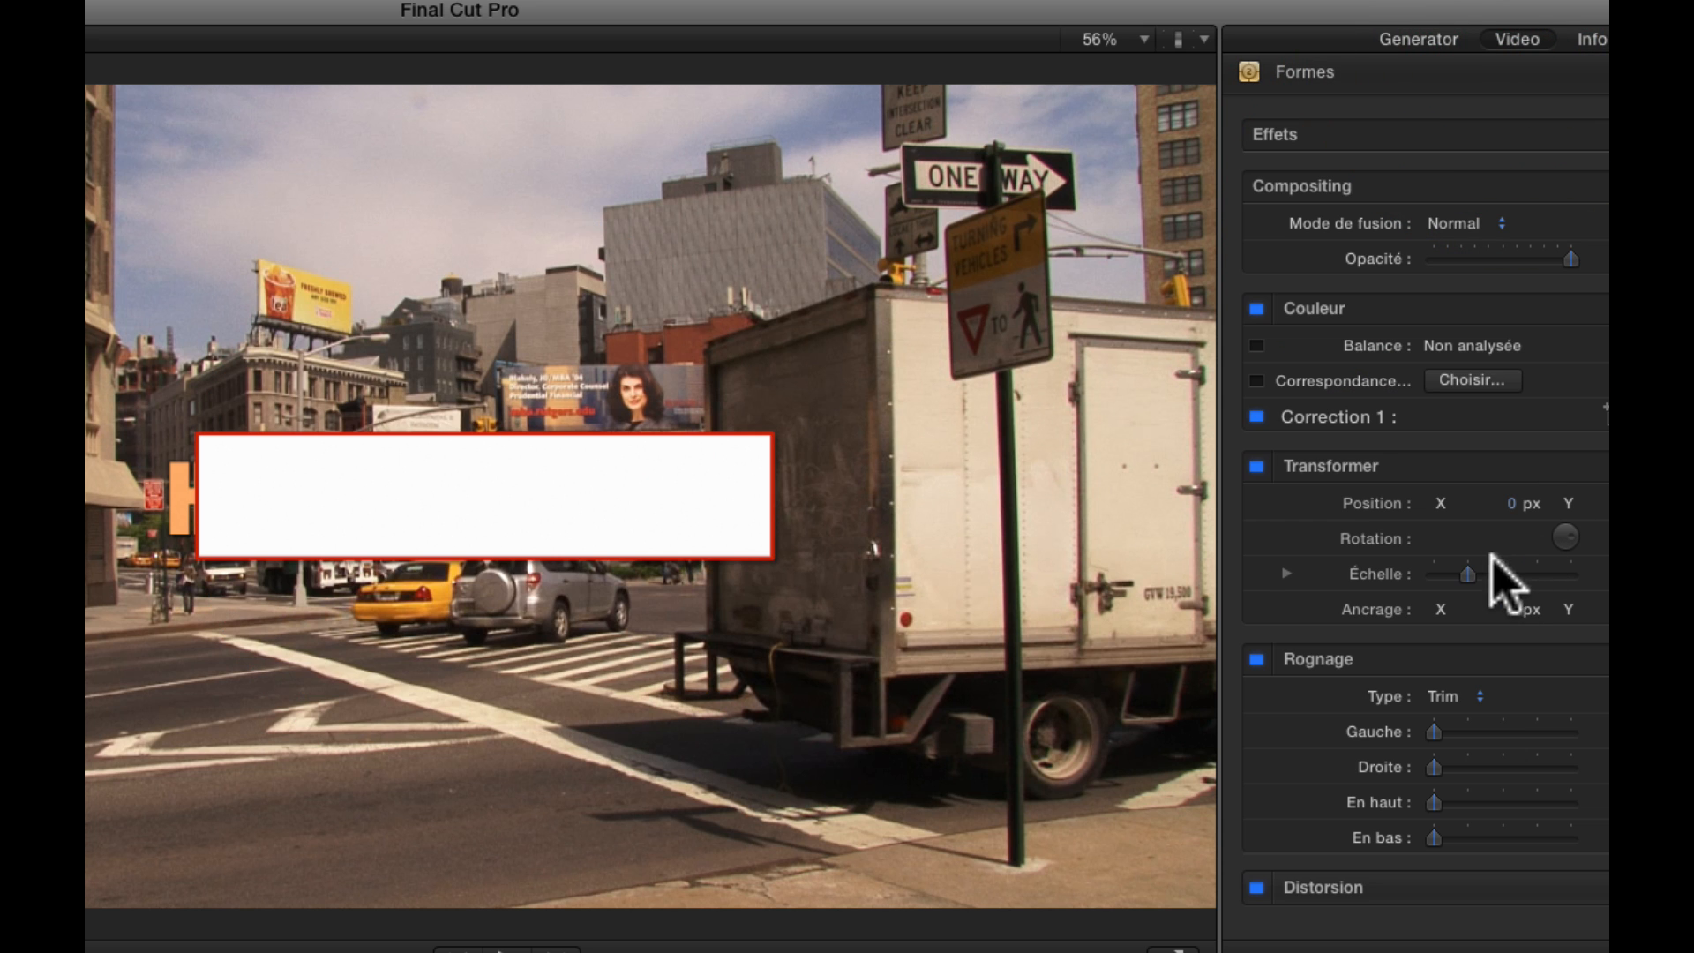
drag(1467, 575, 1476, 575)
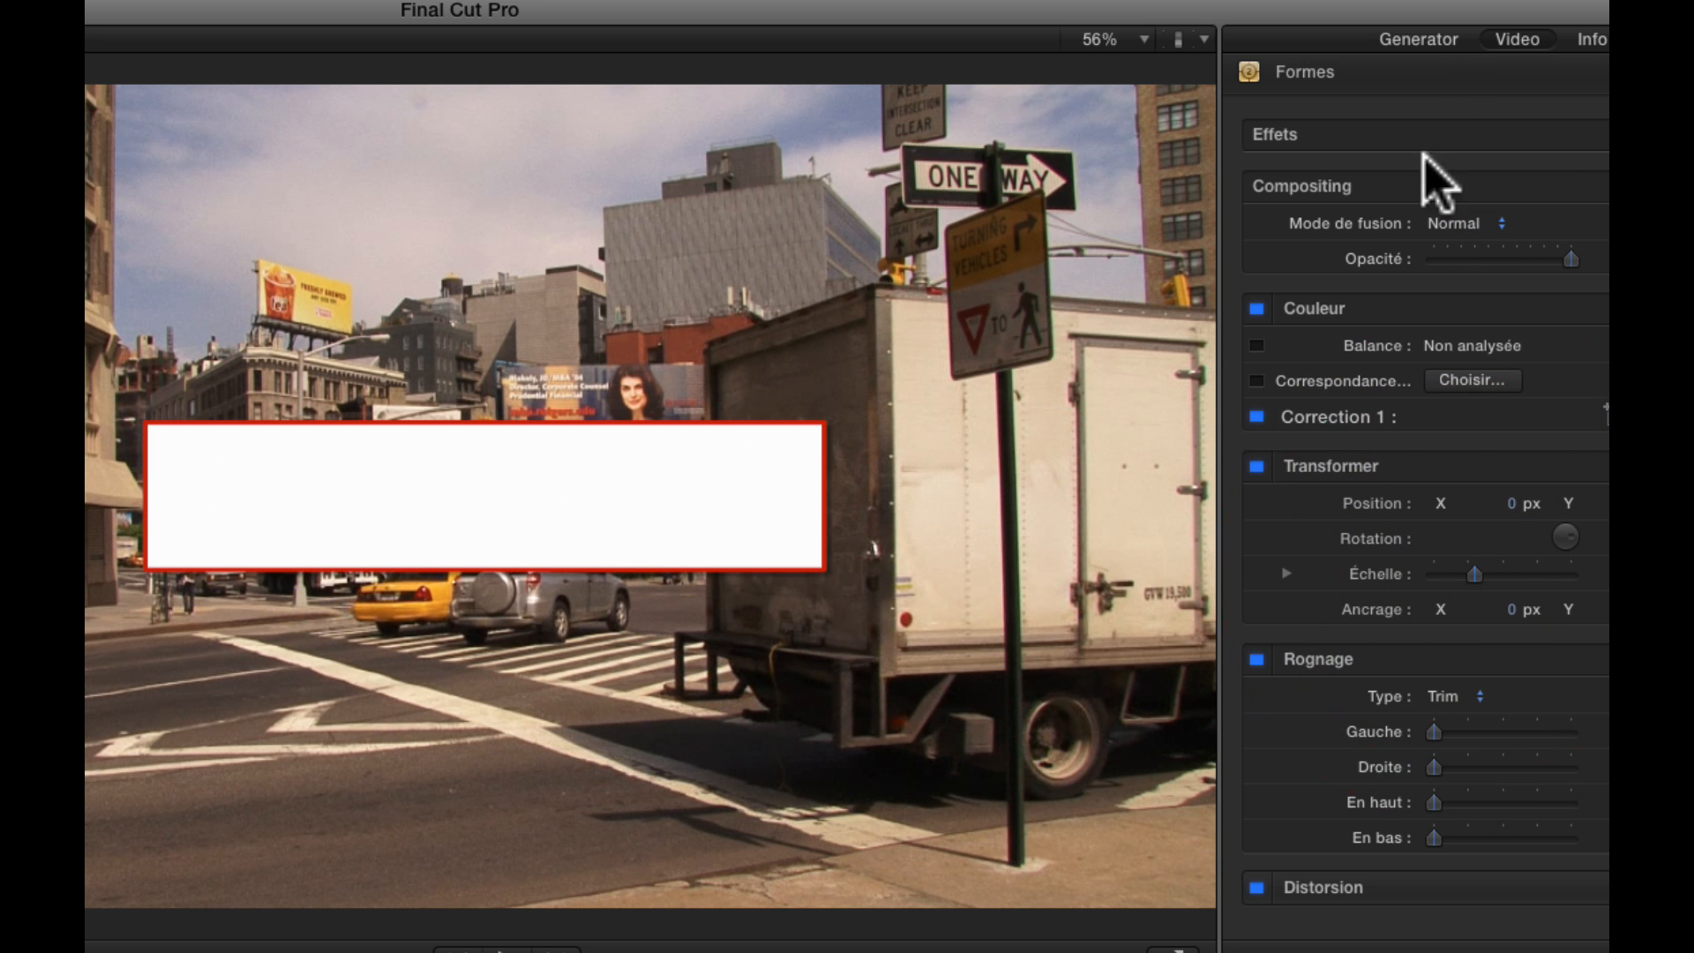
Set the rectangle's fill colour to black
click(1423, 39)
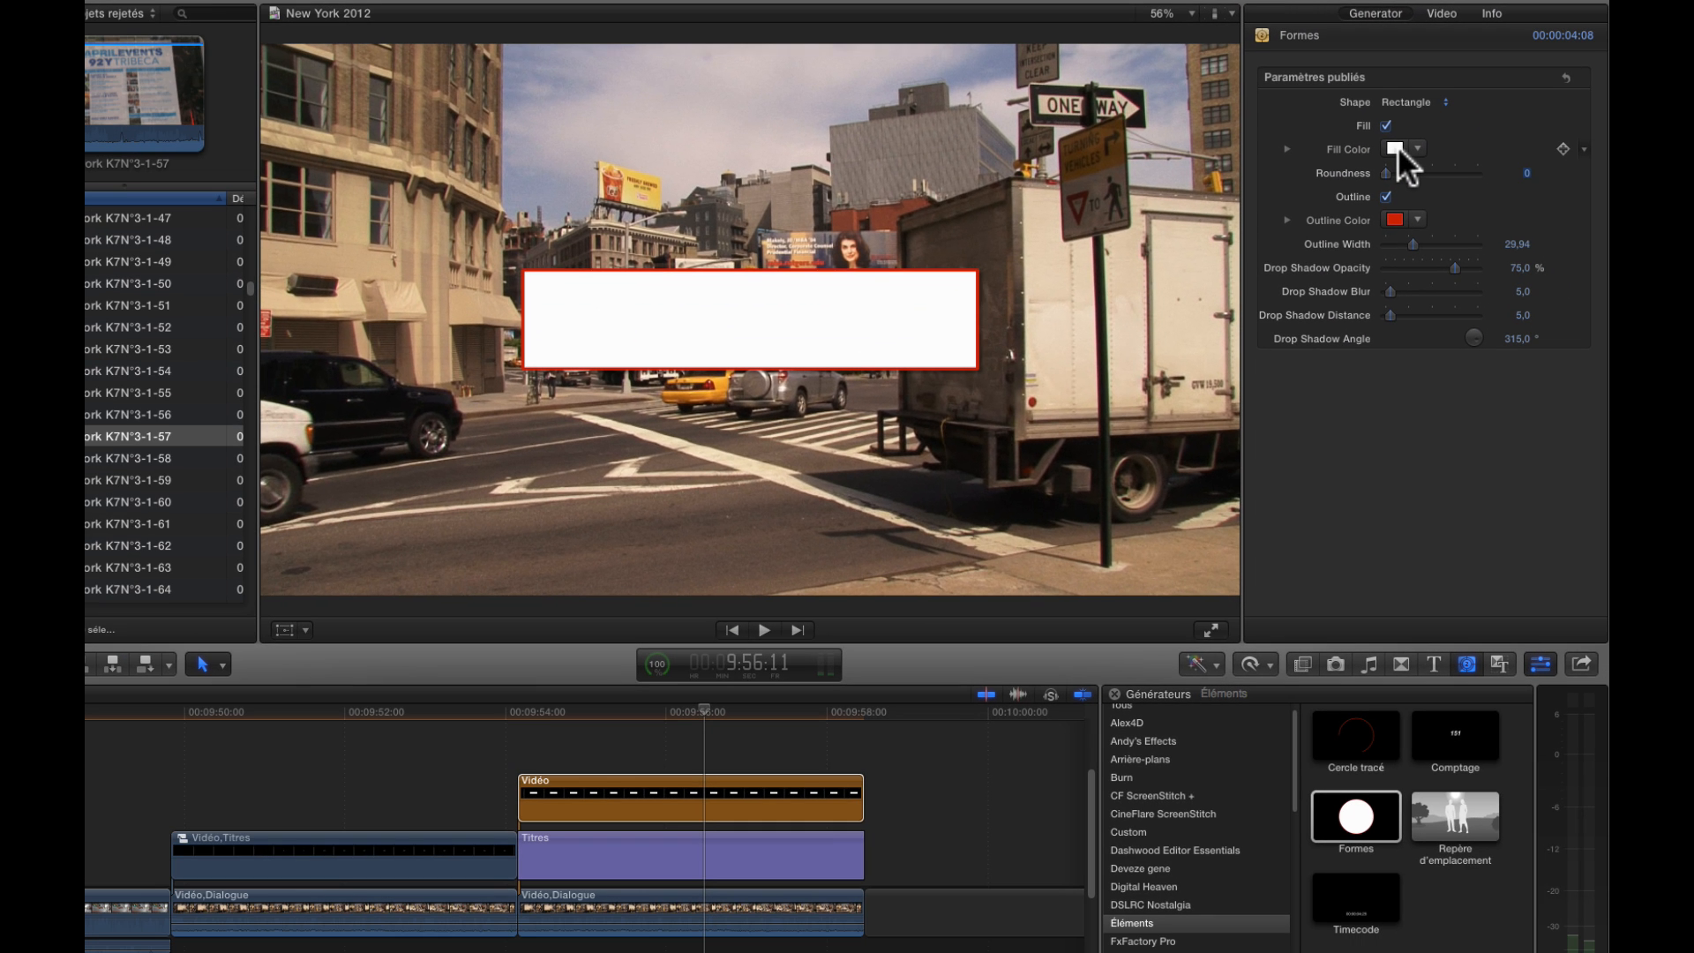
click(1394, 145)
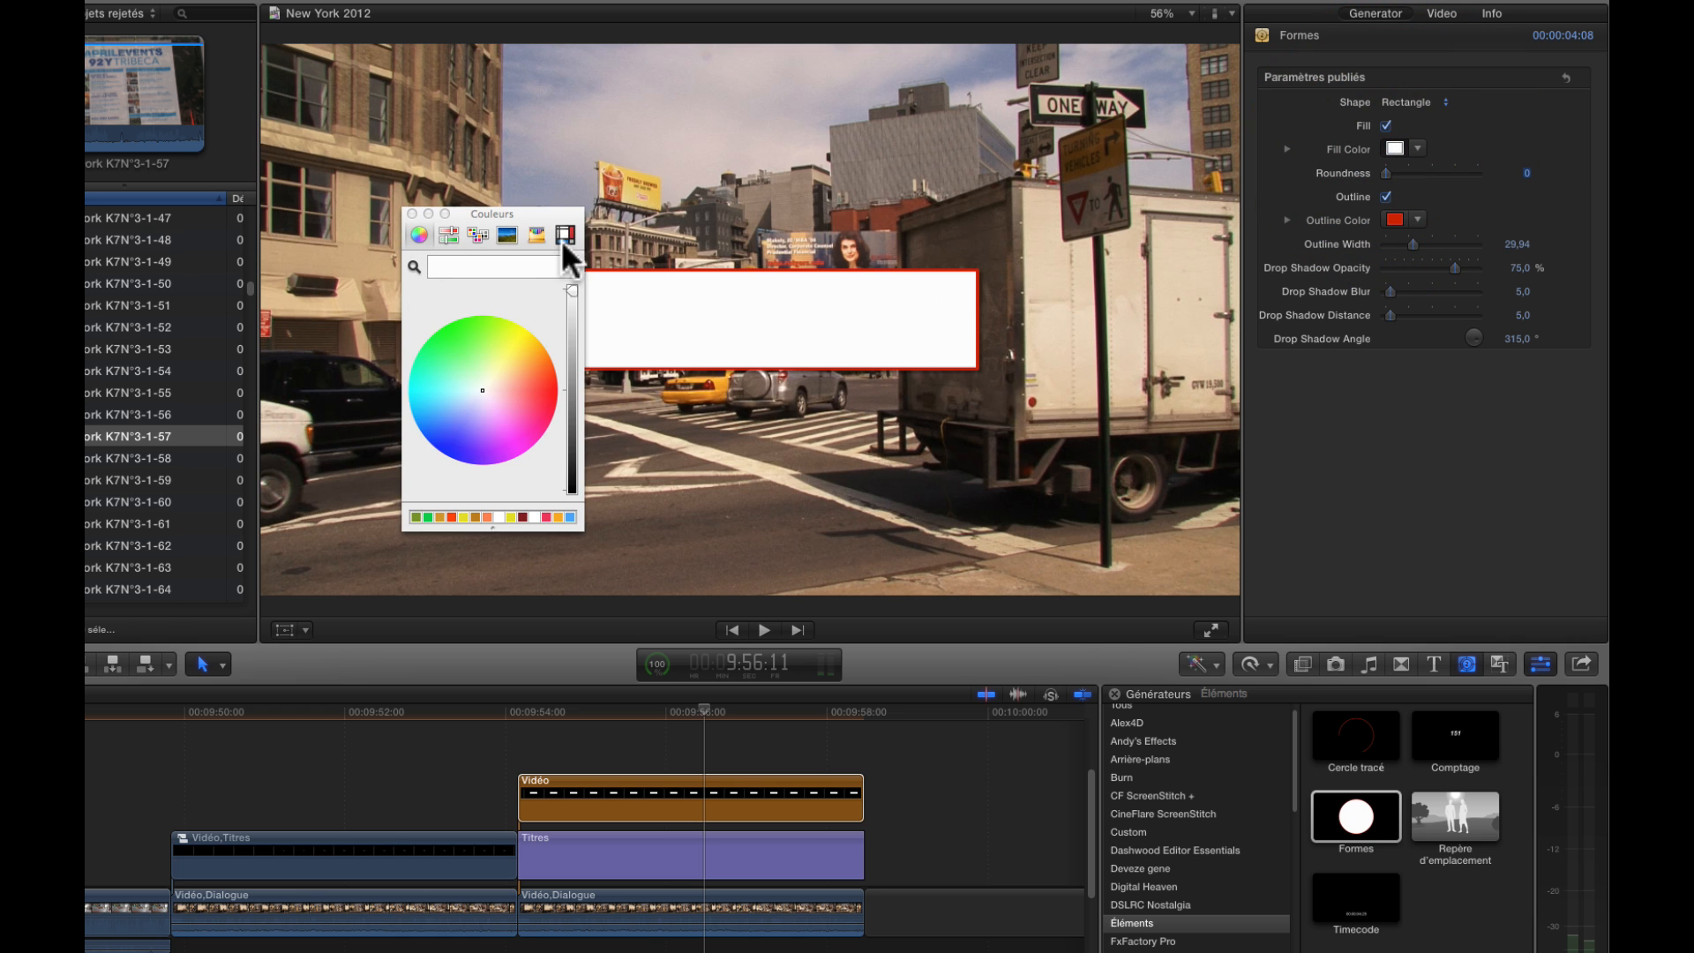
drag(570, 284, 574, 499)
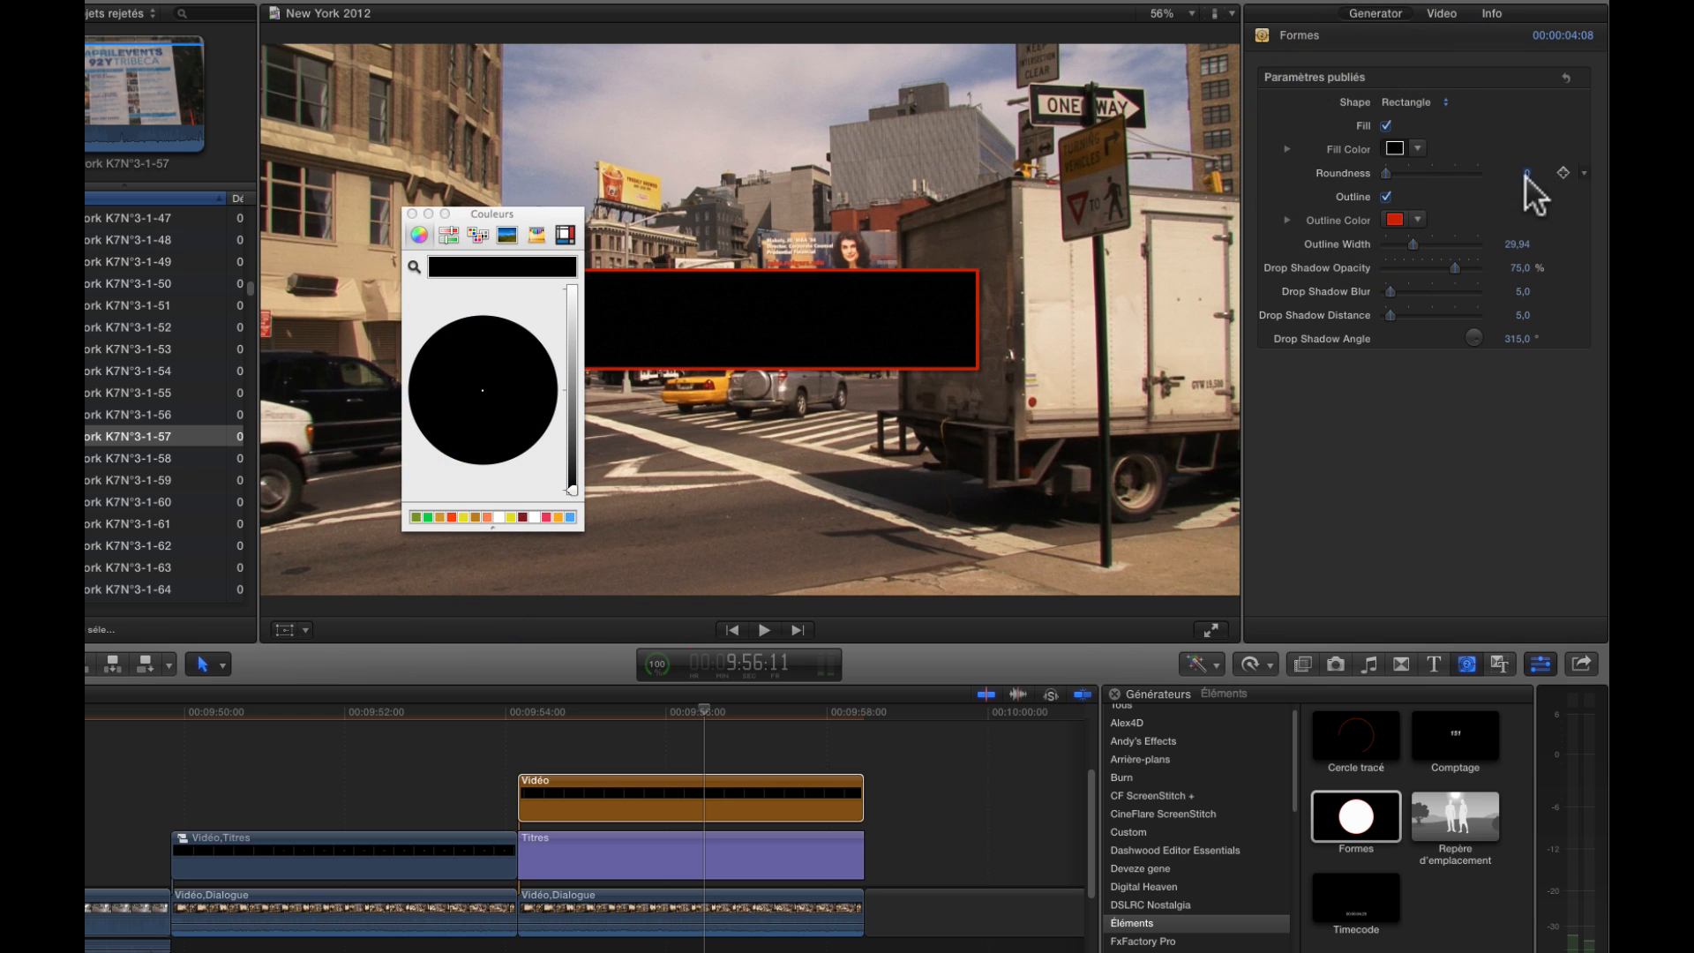
Reduce the rectangle's outline width to 1.0 and make the outline black
click(1394, 219)
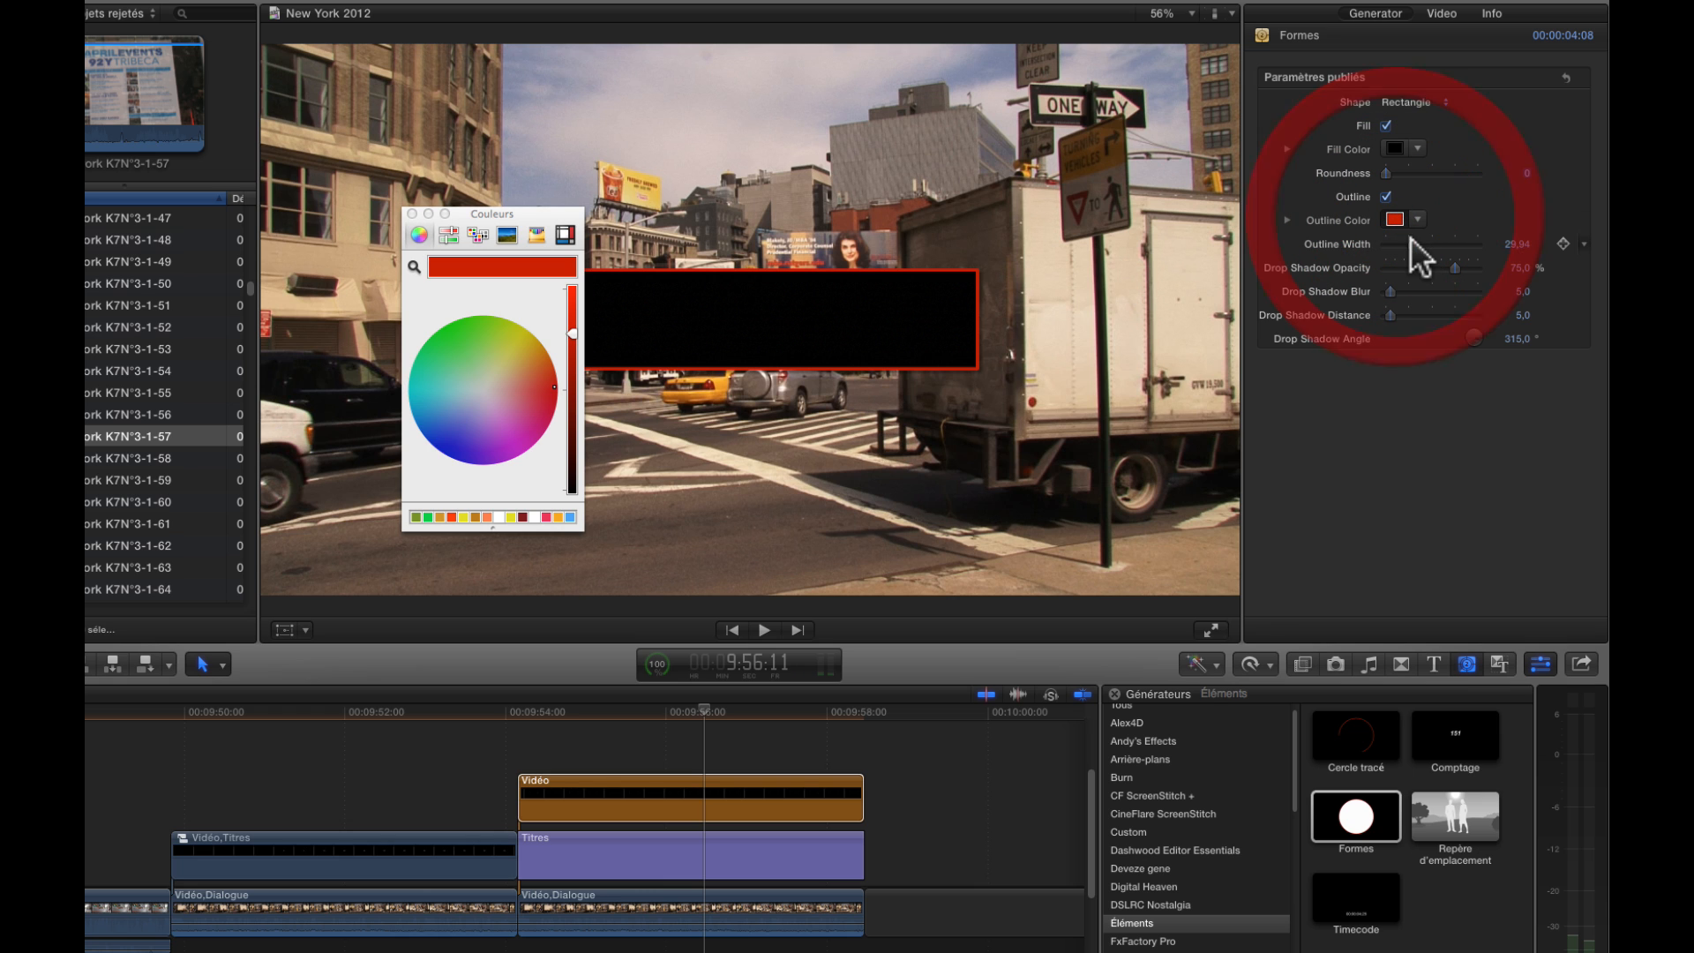
drag(1404, 243, 1369, 246)
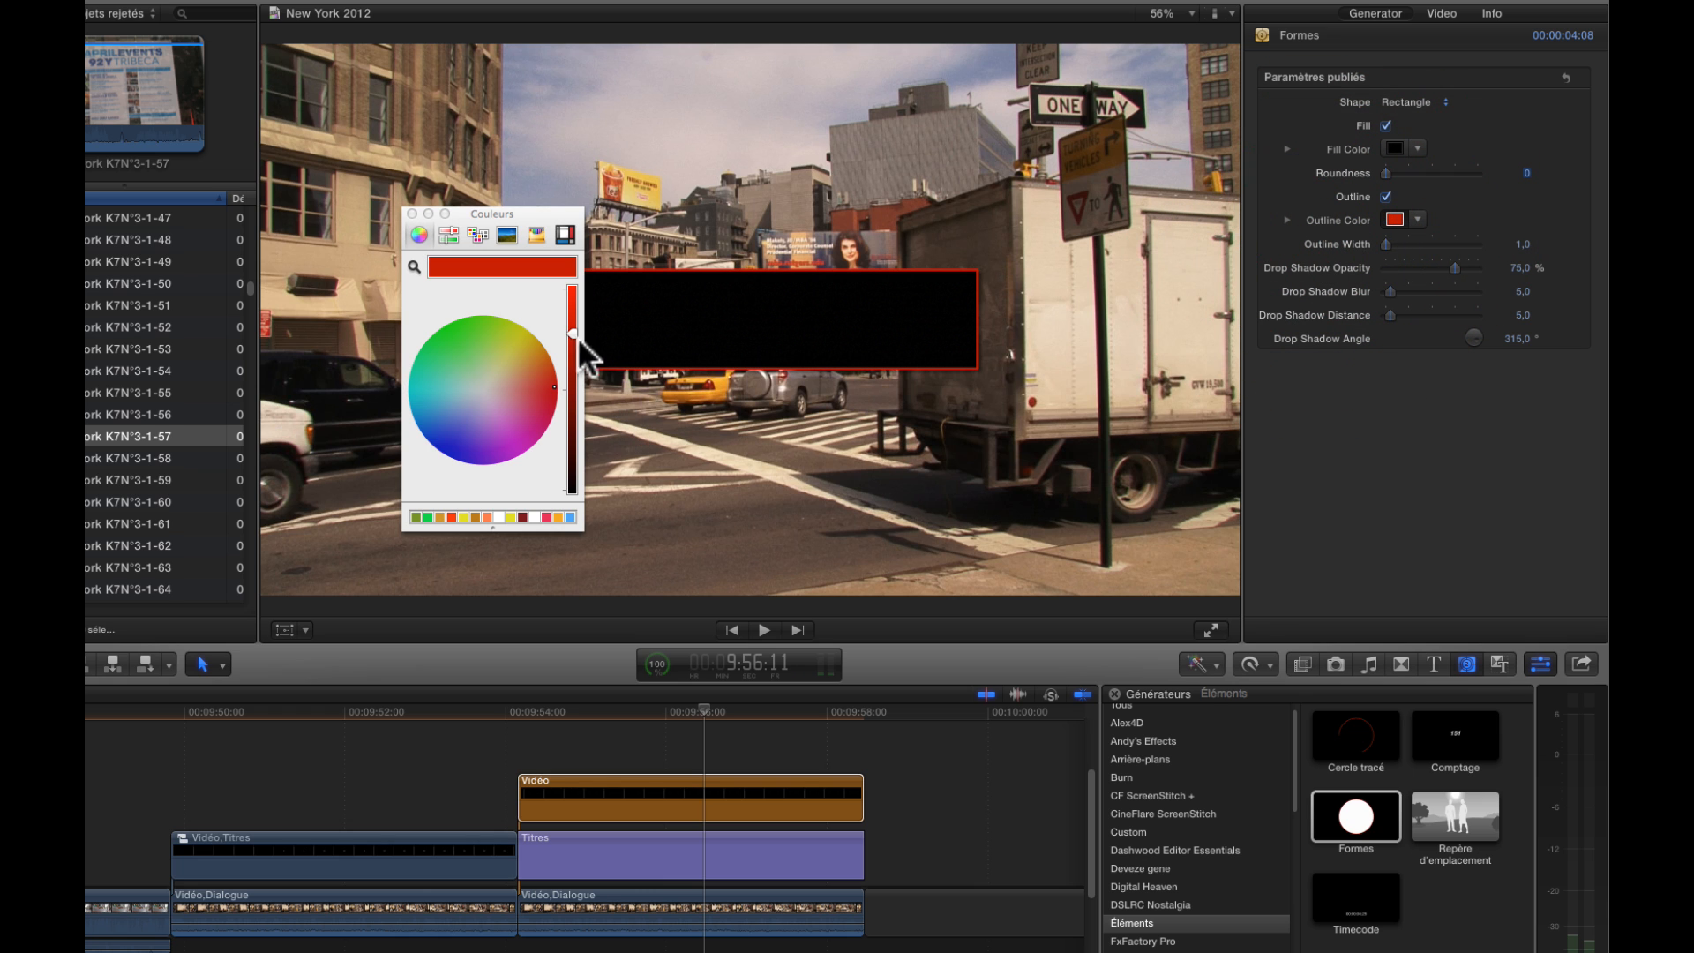
drag(570, 331, 552, 584)
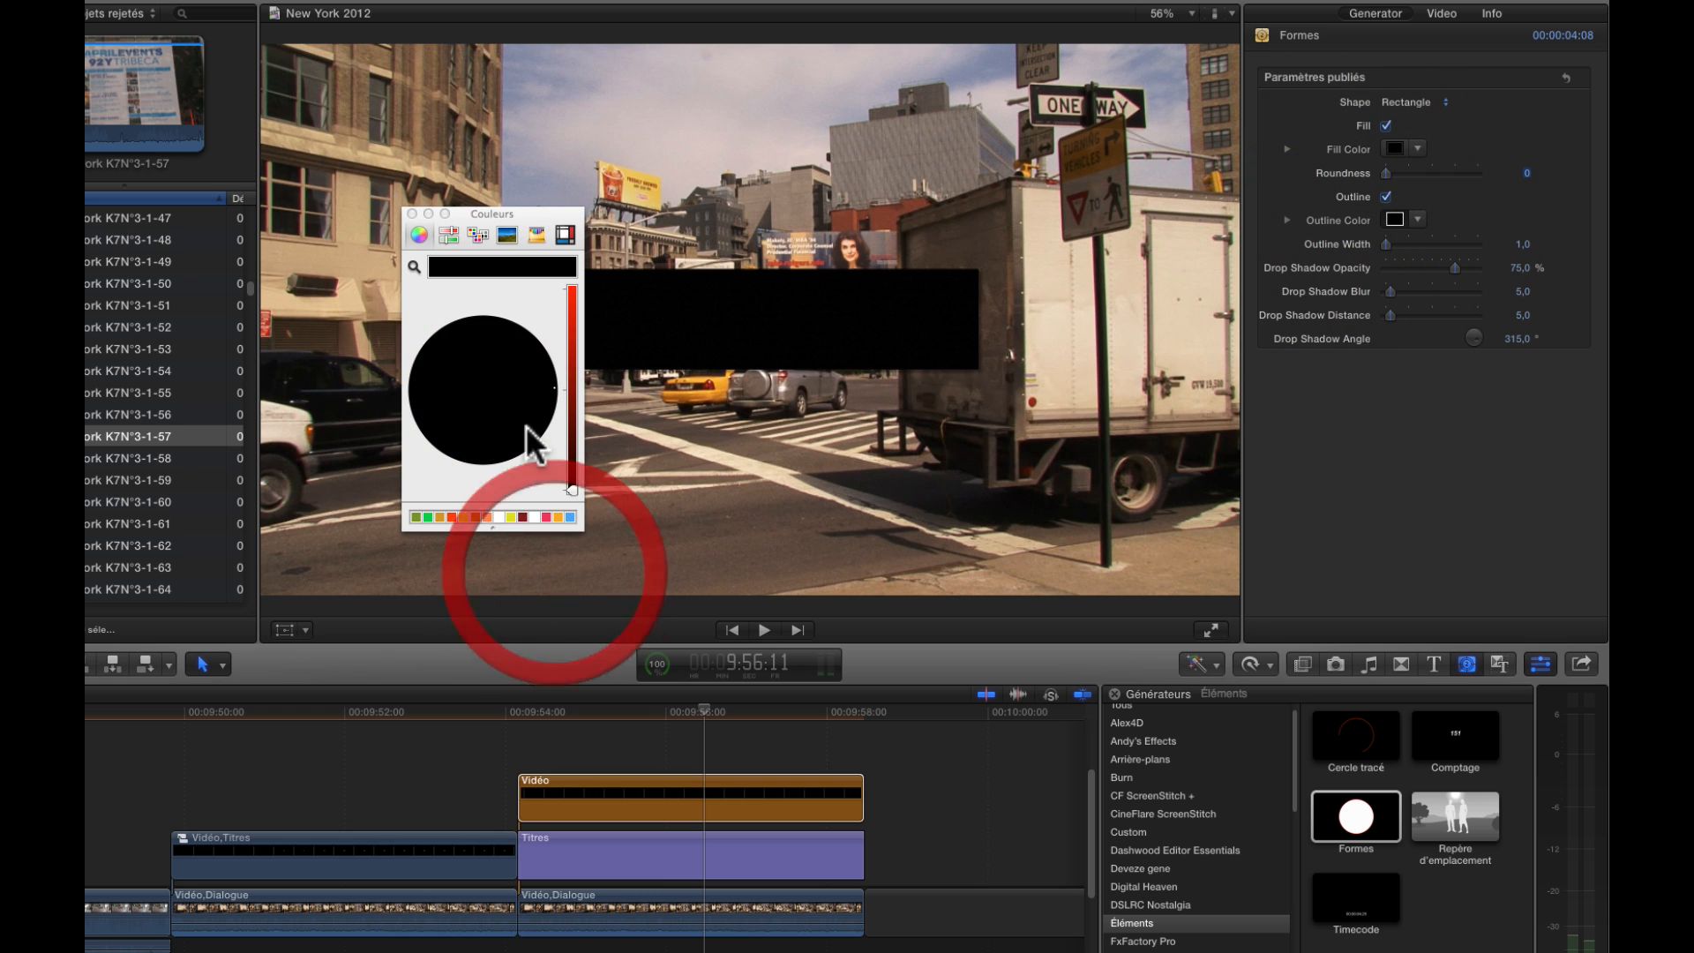
click(412, 214)
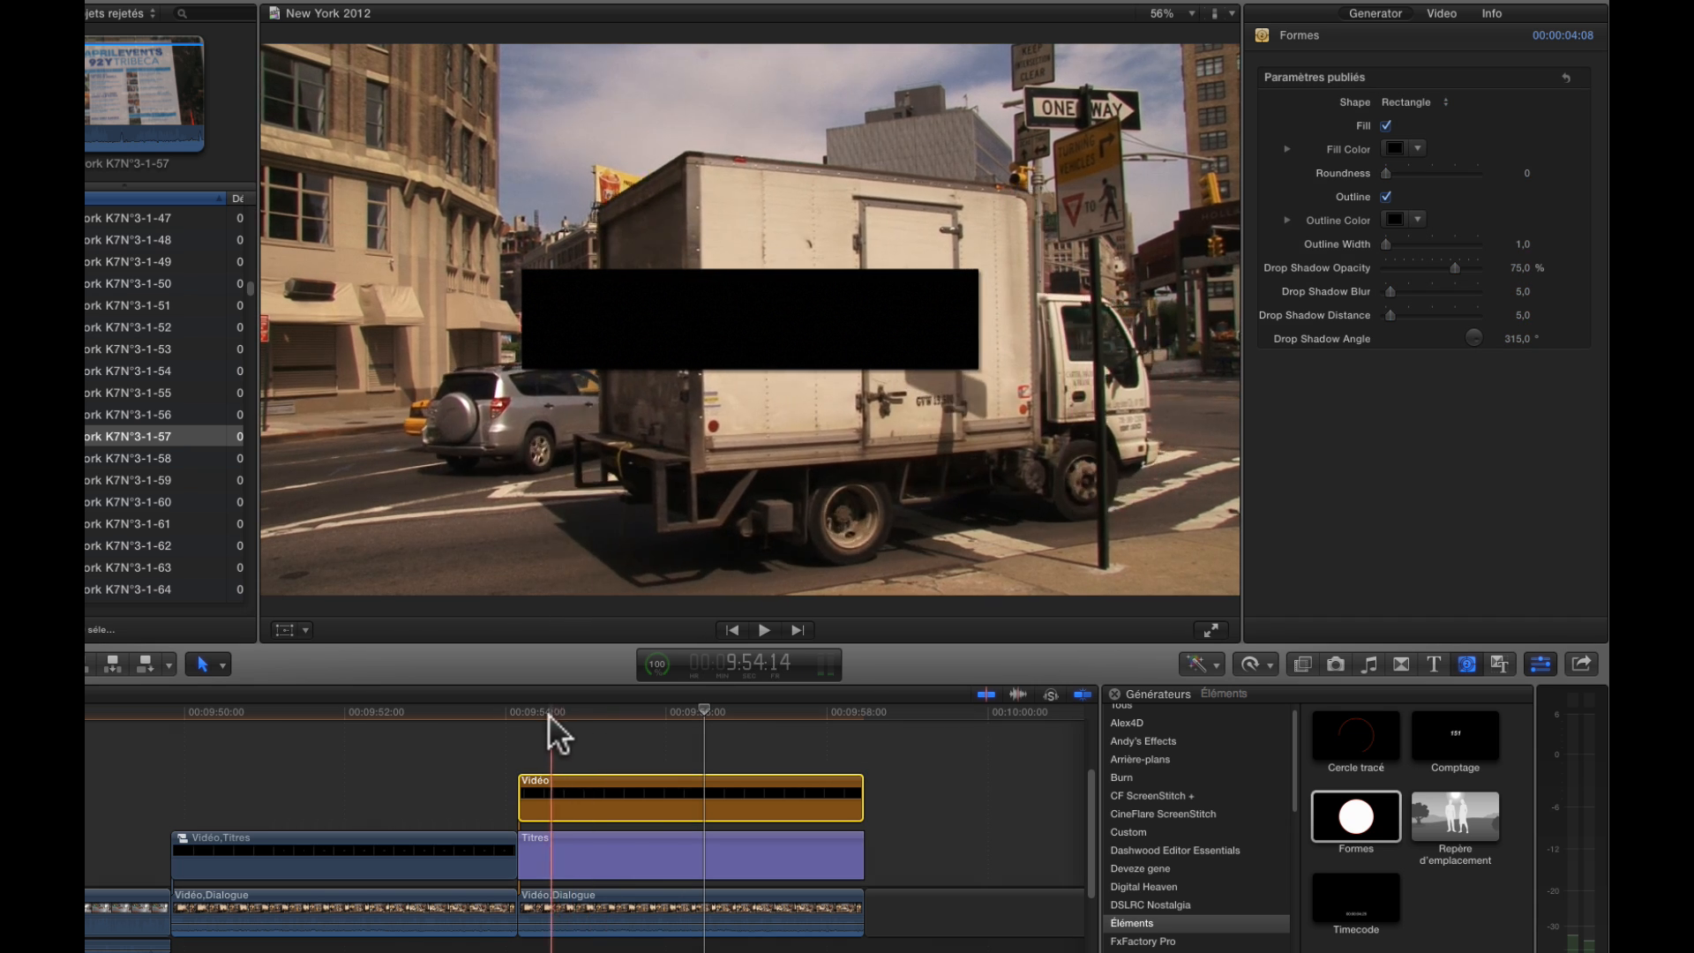
Go to the generator clip's start at 9:54:04 and move the rectangle right to X 32.7 px, covering the title
click(527, 723)
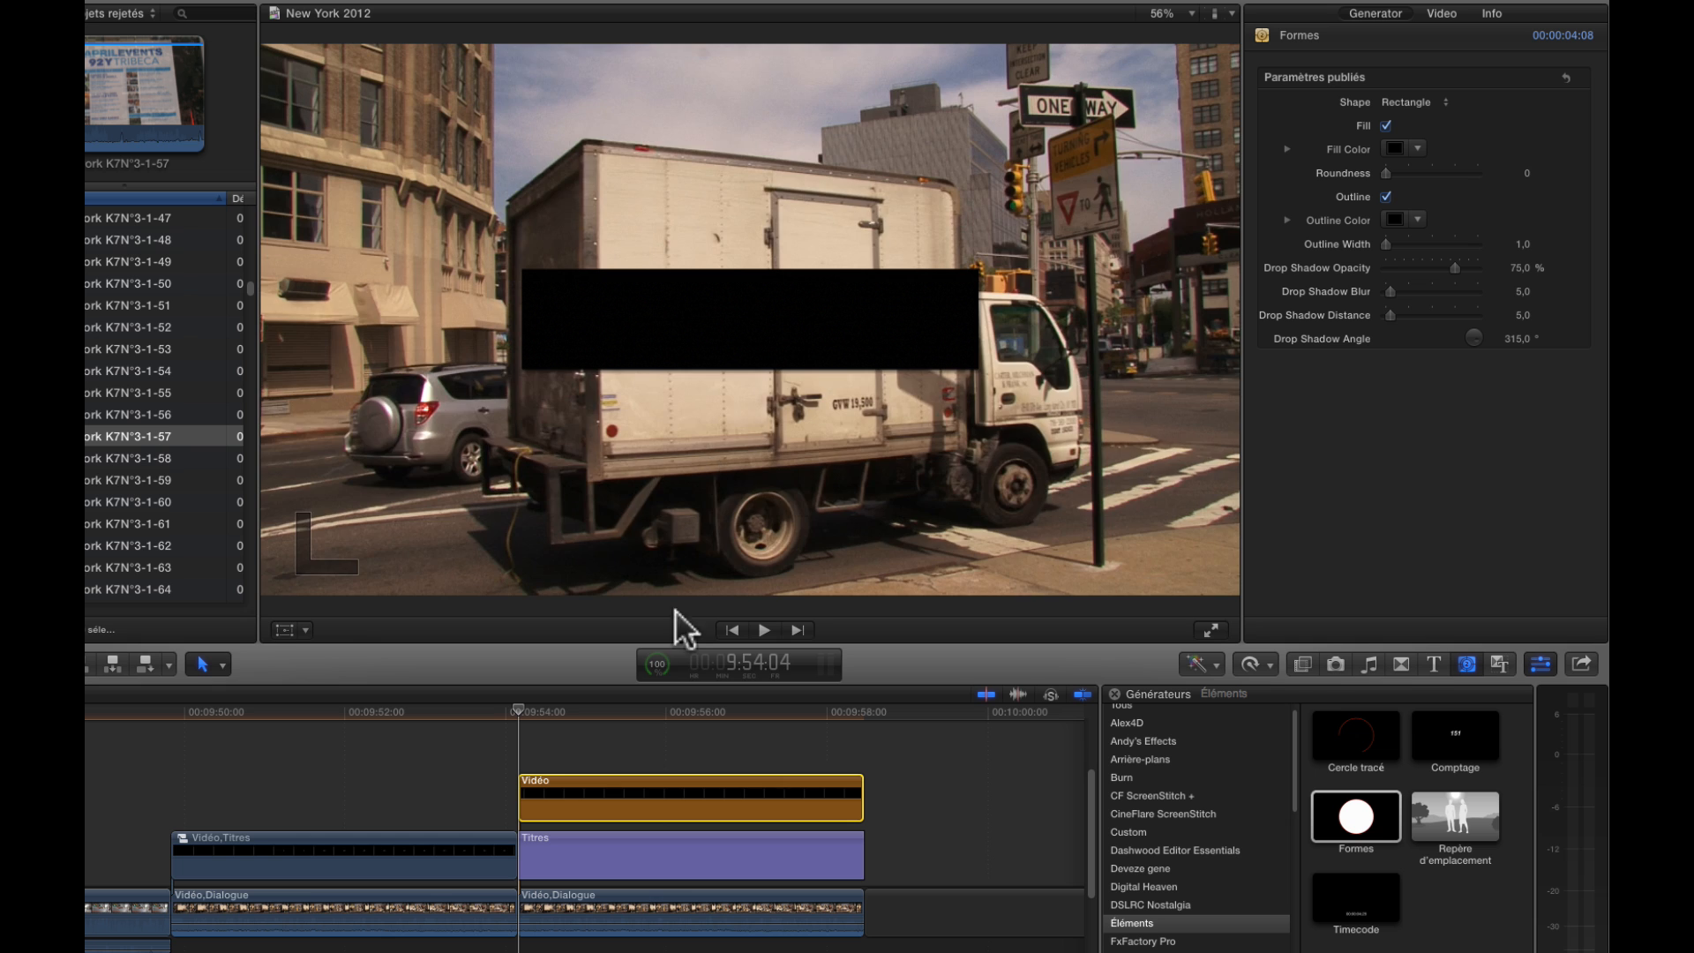
click(284, 630)
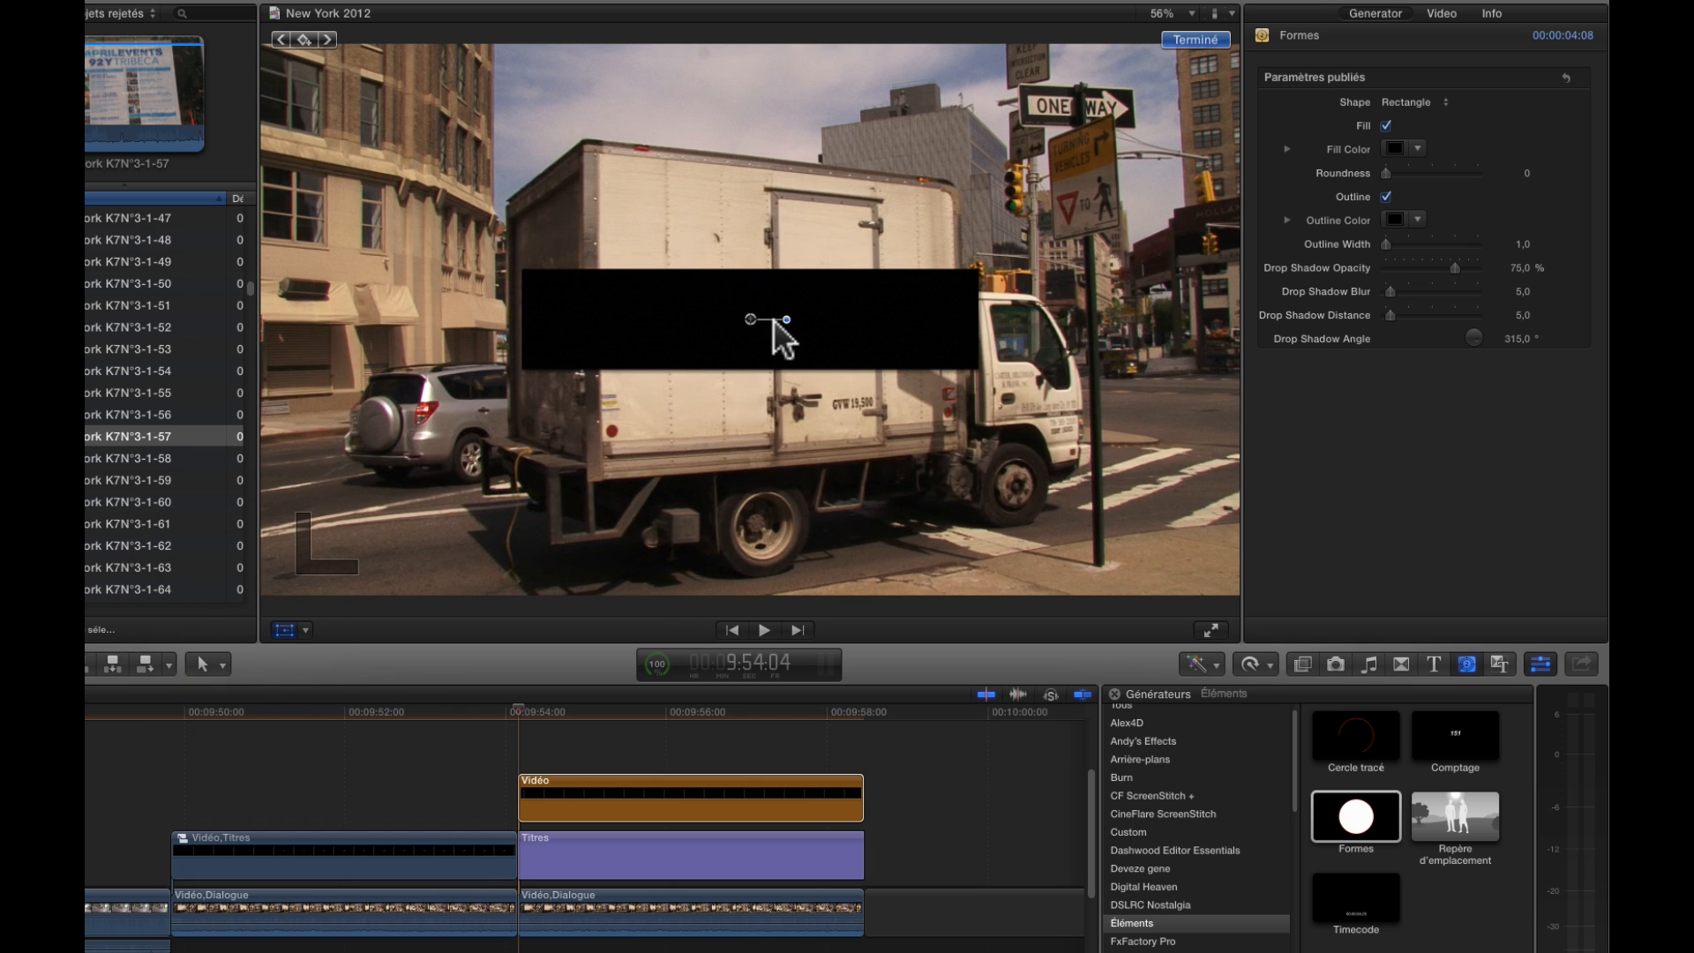
drag(746, 314, 766, 322)
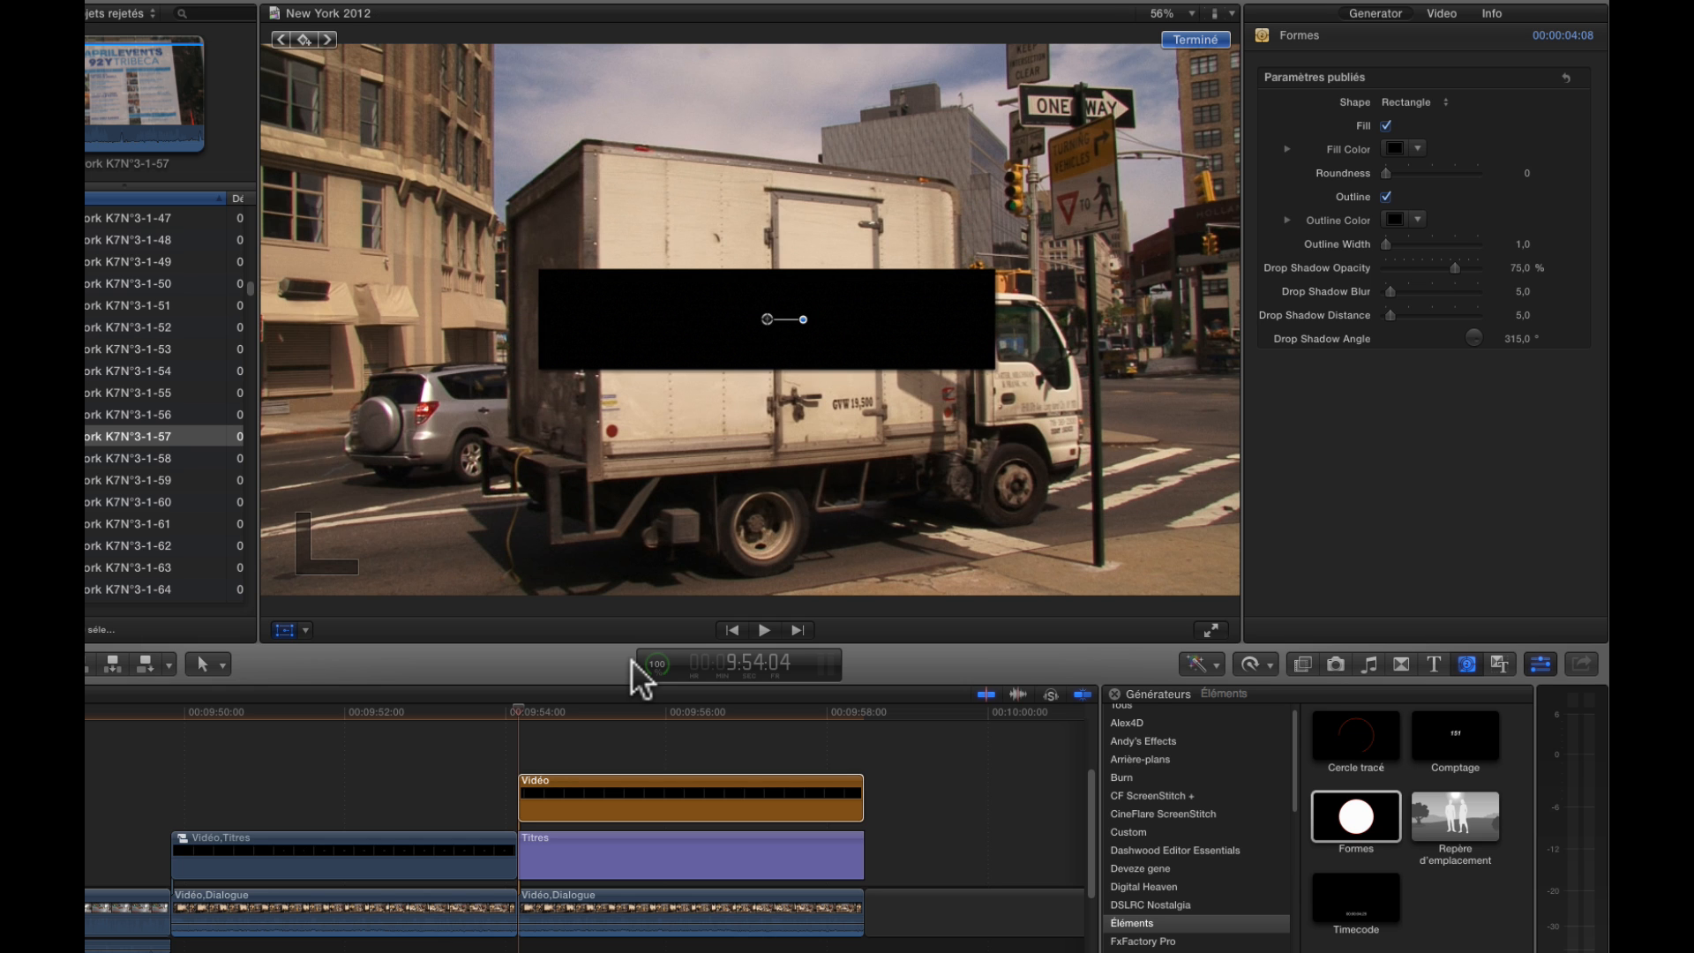
Add a position keyframe to the Formes clip at 9:54:07, when the truck's rear edge reaches the rectangle
key(space)
key(Left)
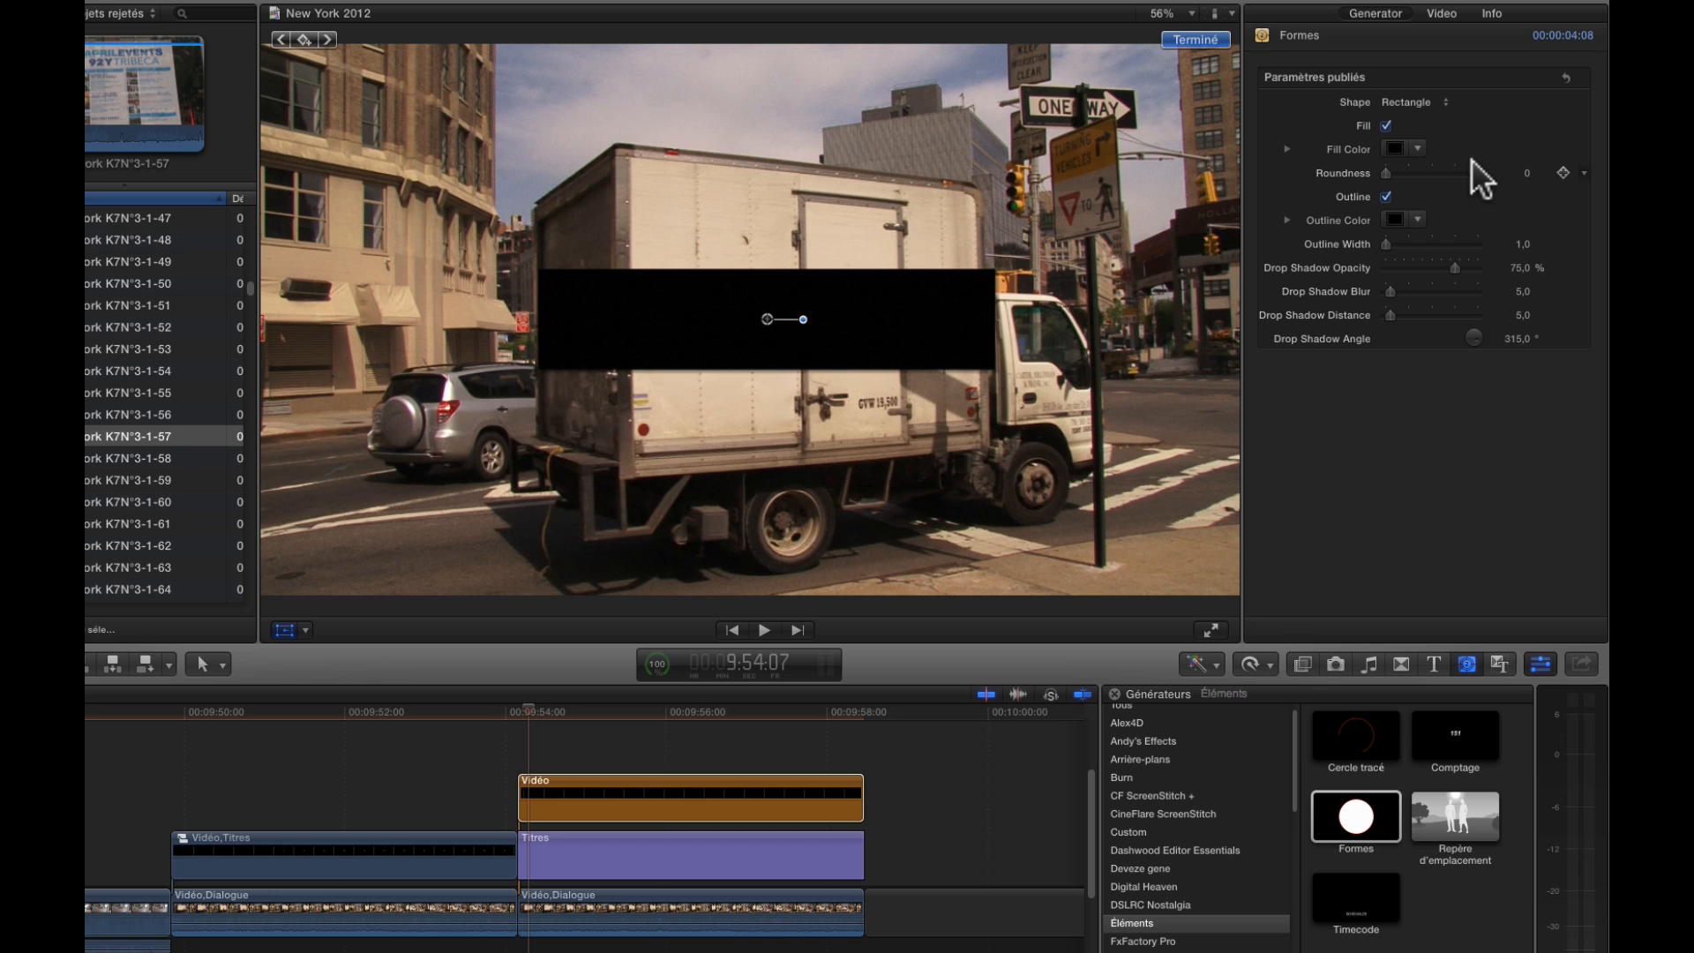
click(617, 799)
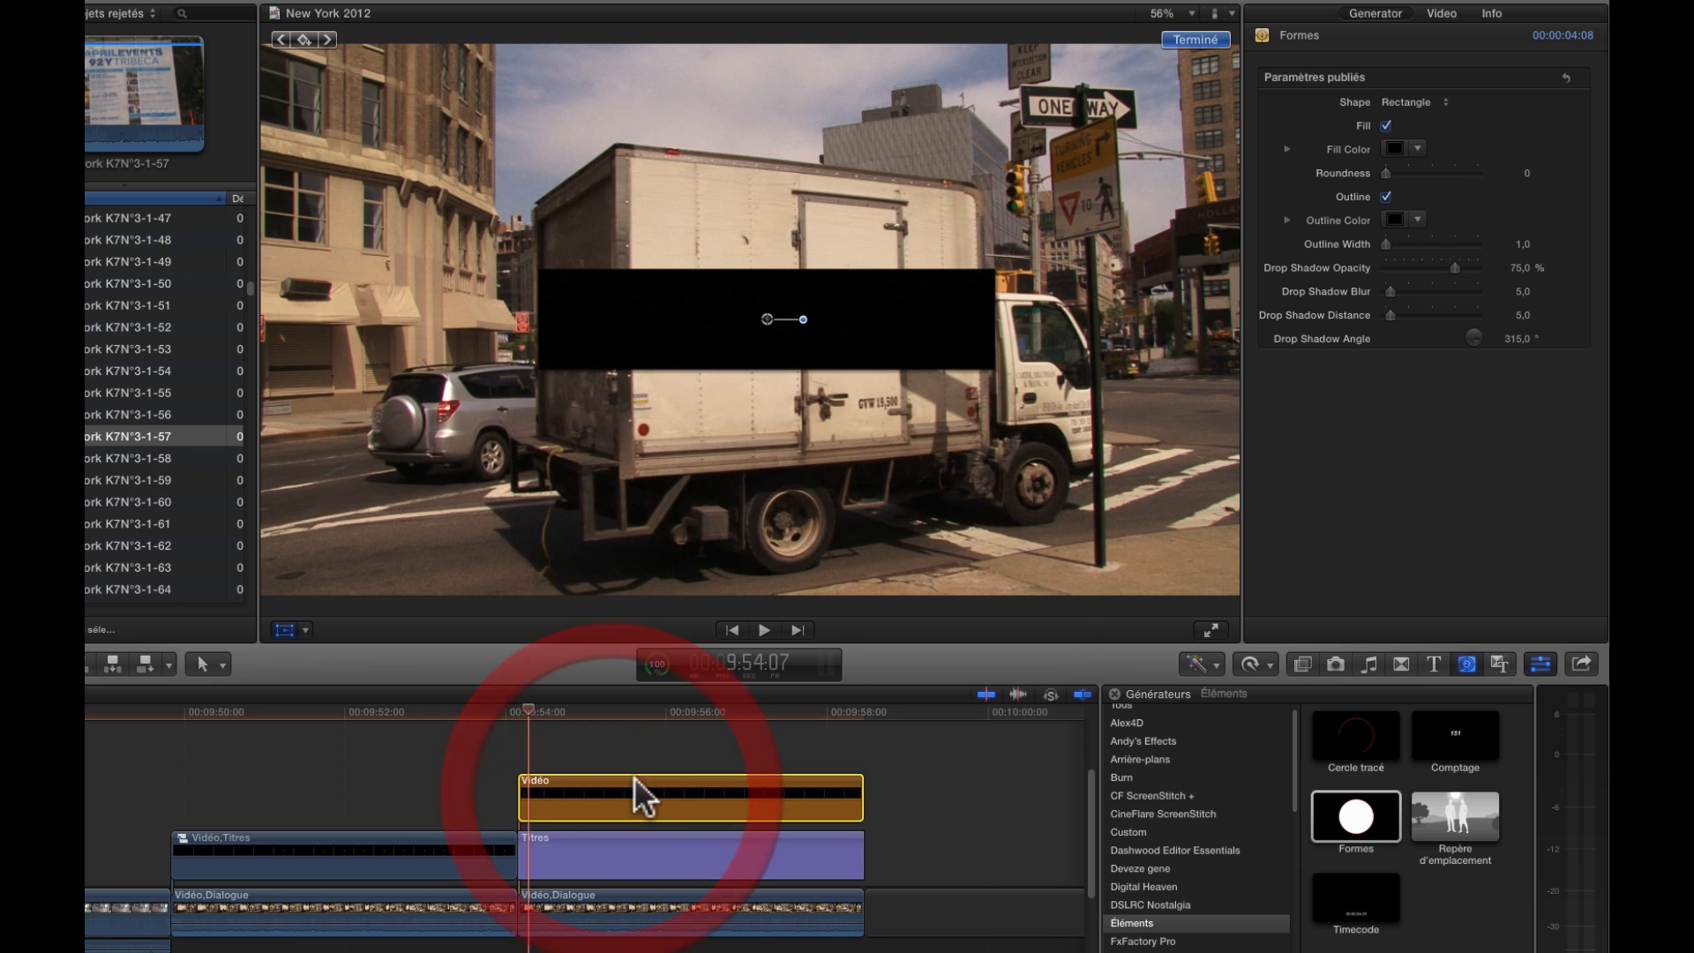
click(1440, 13)
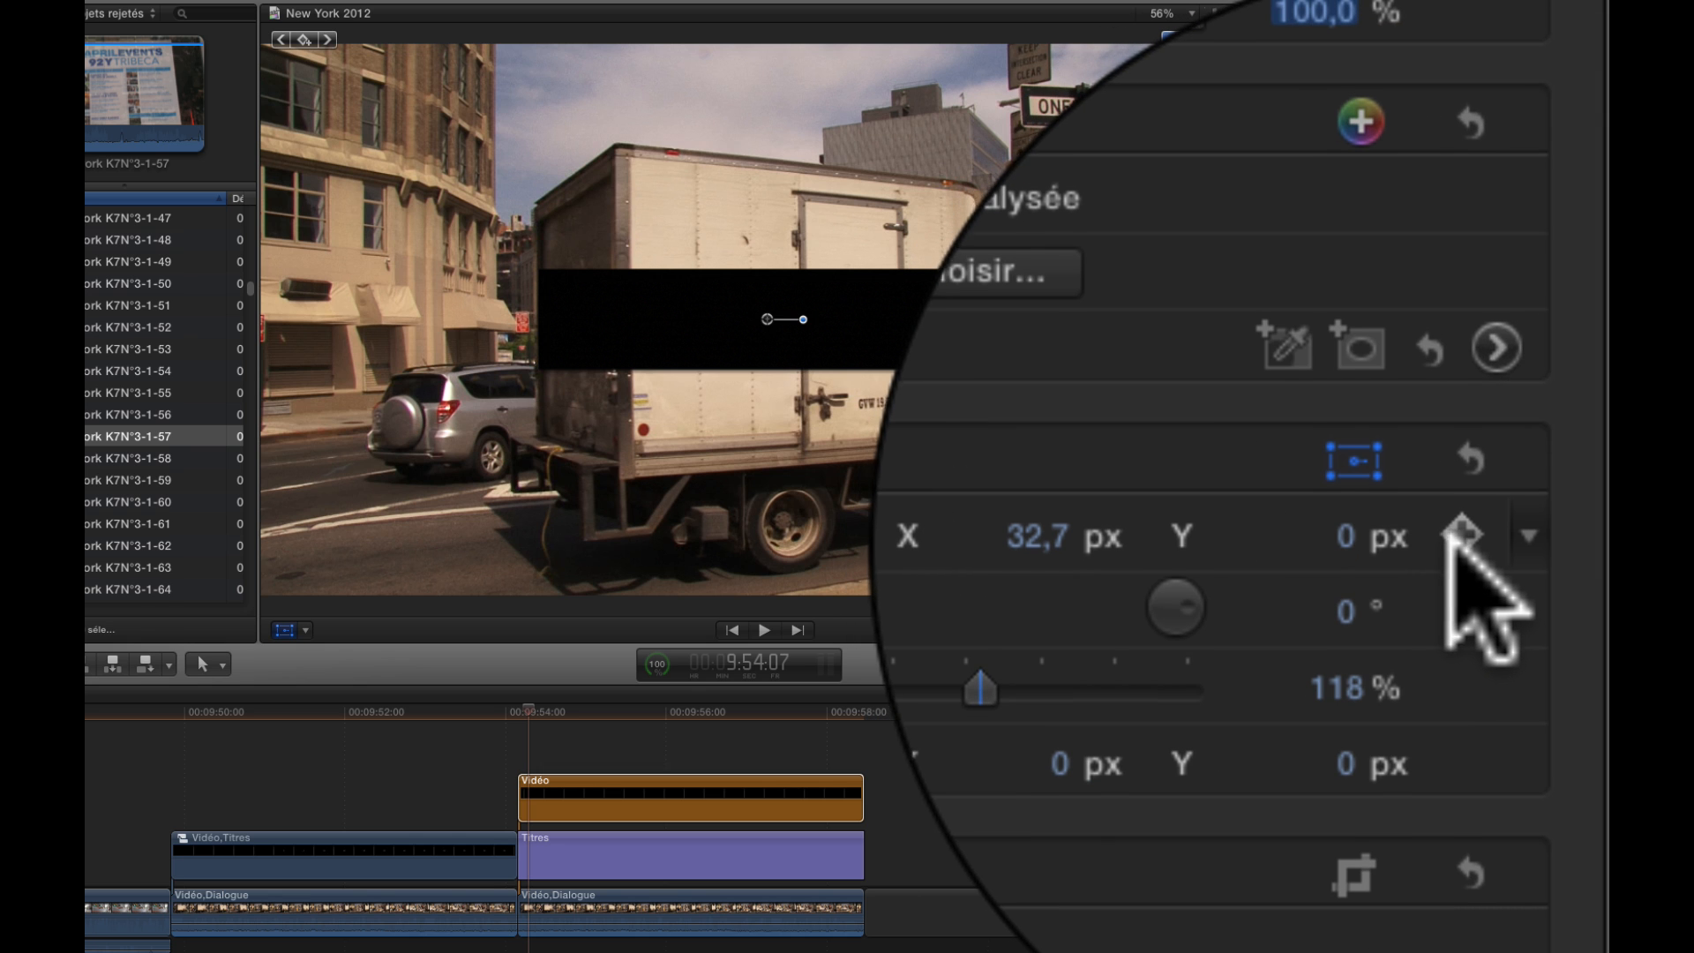
click(1563, 323)
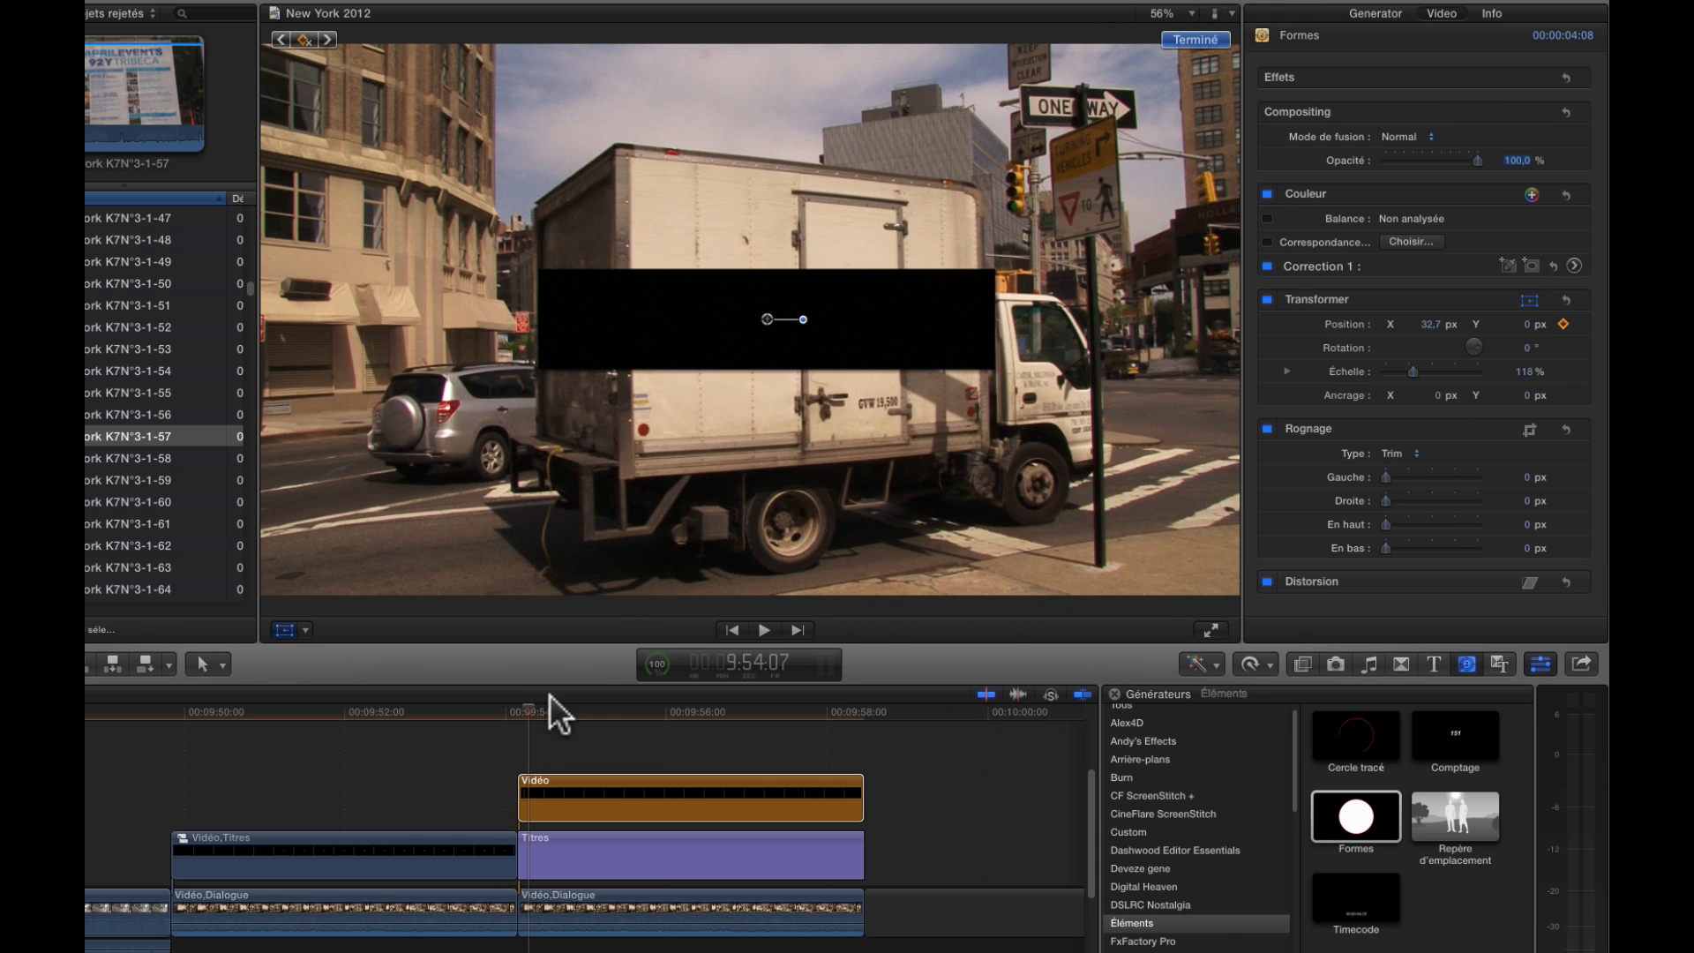
Keyframe the rectangle's X position at 817.7 px at 9:57:07 and at 767.2 px at 9:56:17
drag(527, 707, 765, 713)
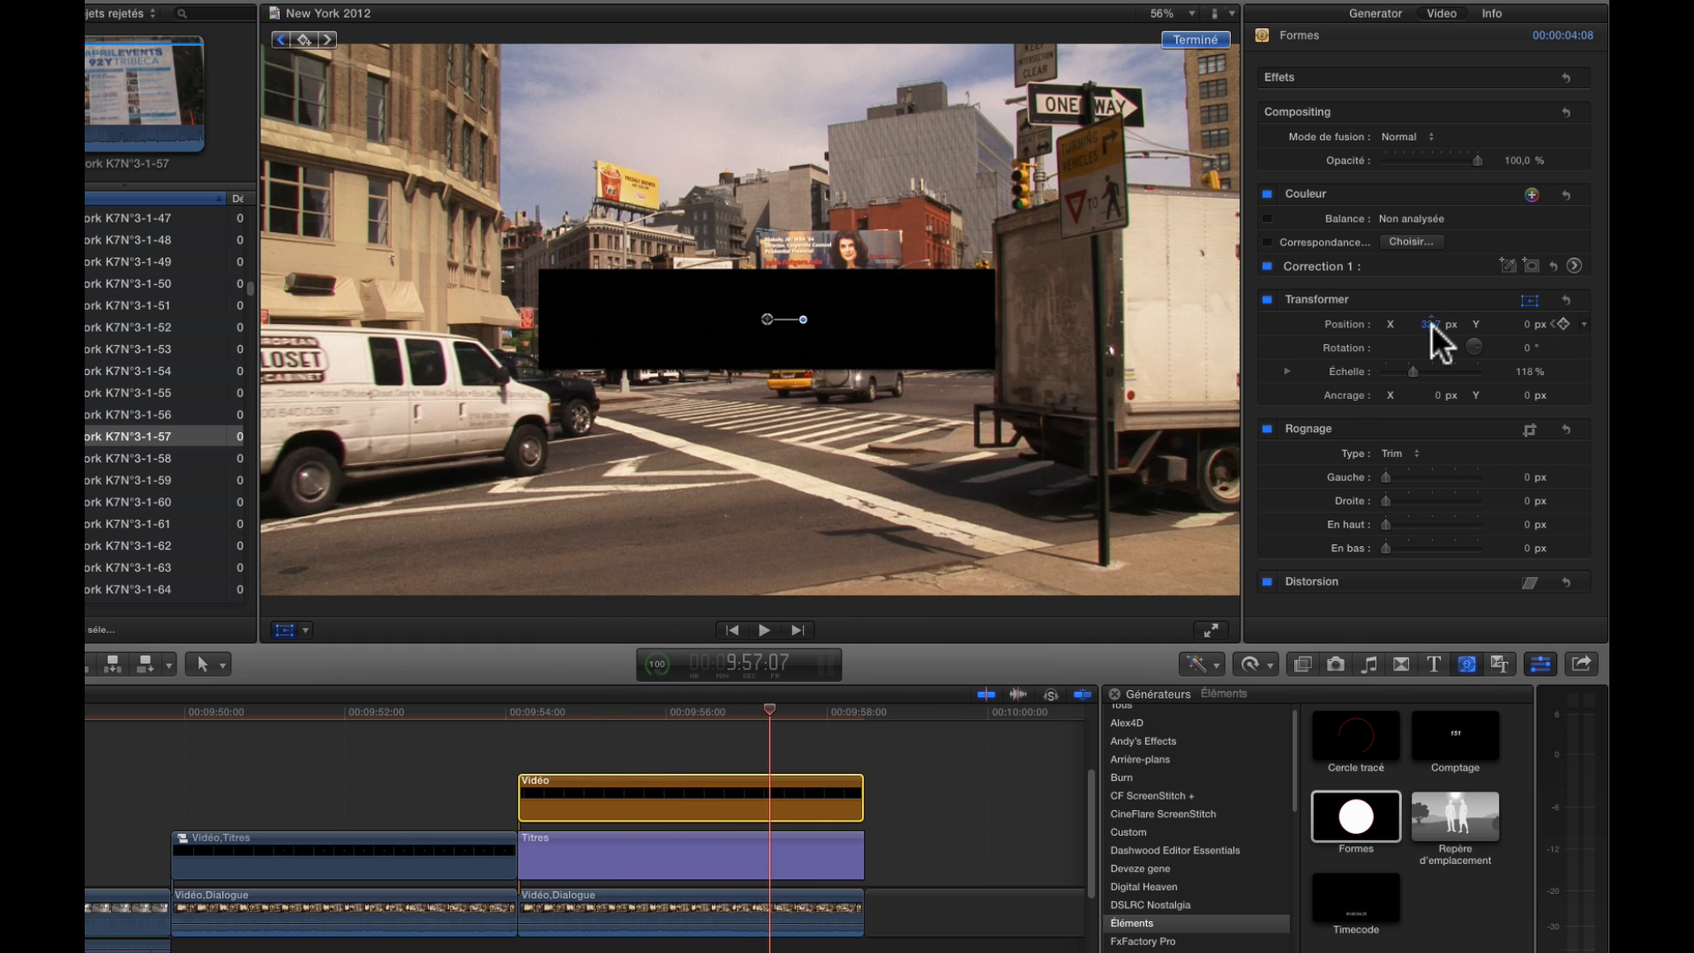
drag(1431, 324, 1431, 325)
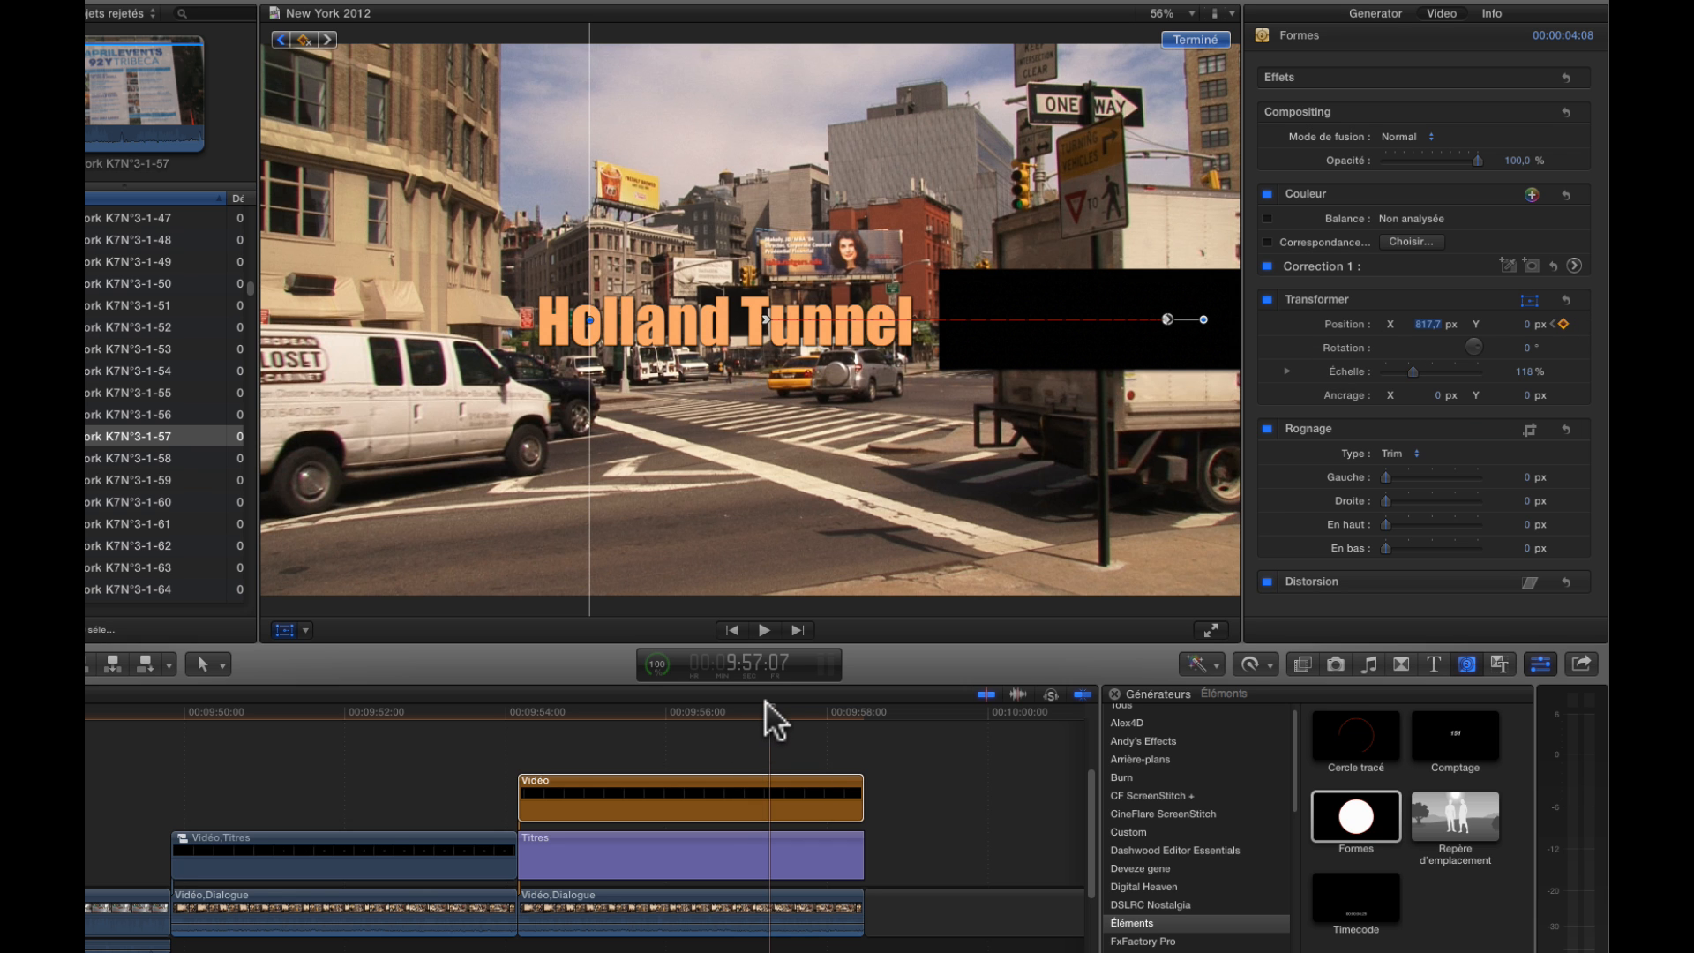
drag(765, 700, 718, 706)
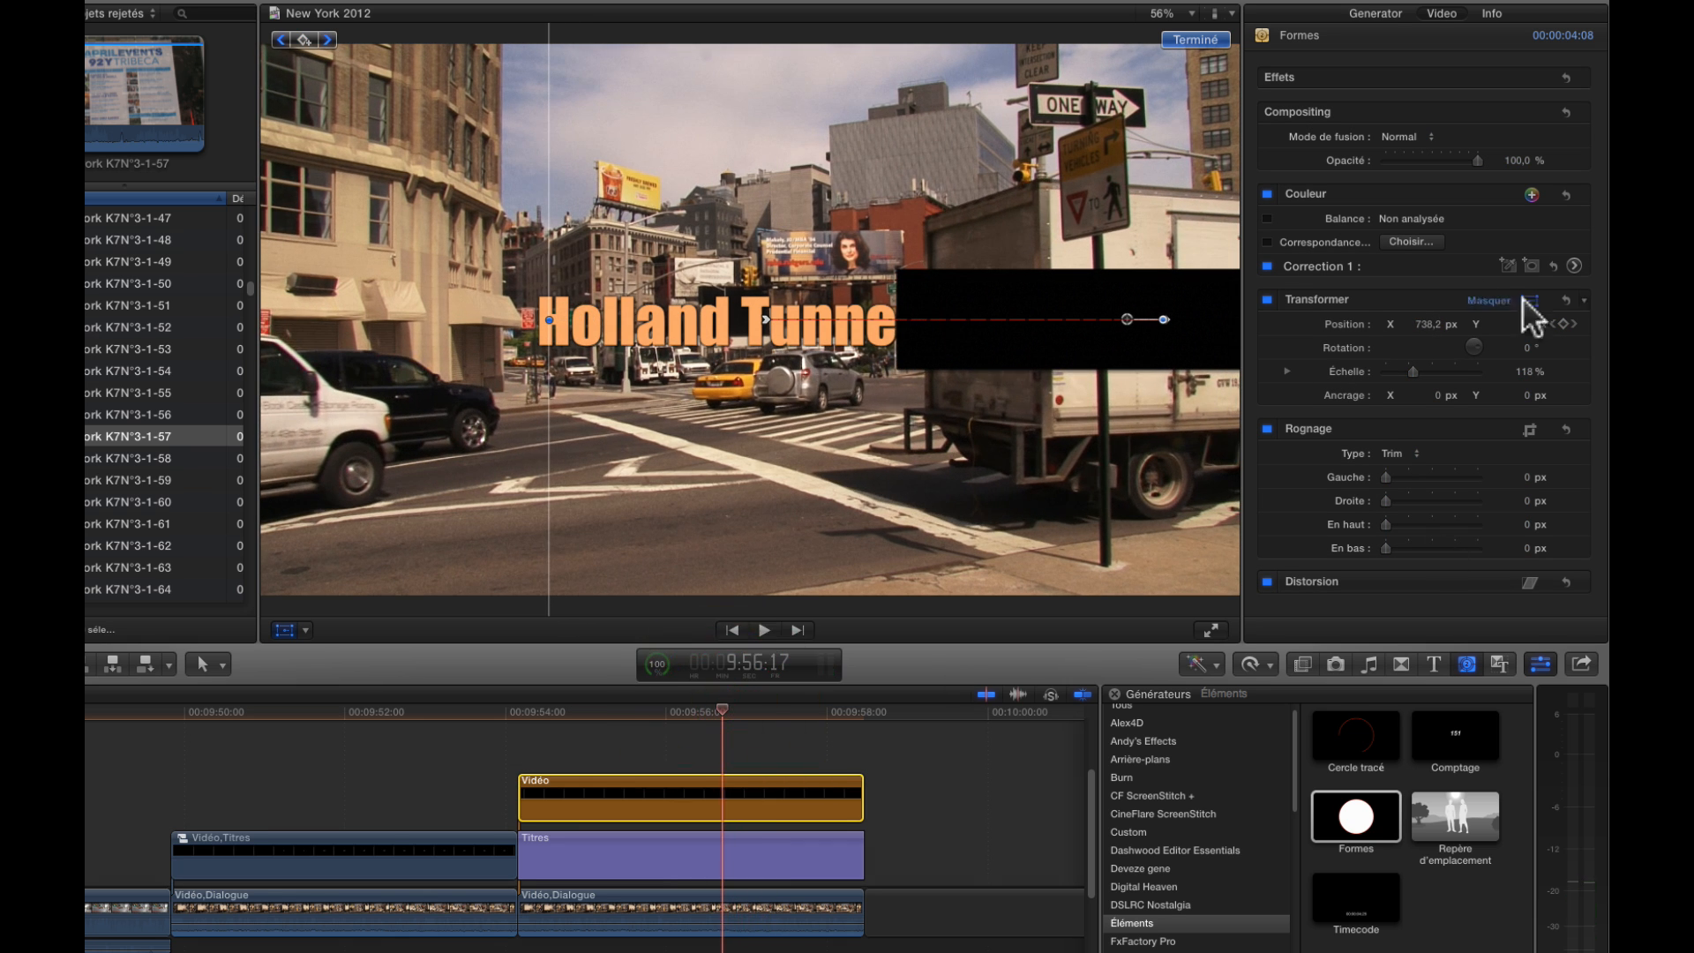
mouse_move(1422, 319)
mouse_down()
mouse_move(1408, 320)
mouse_move(1428, 320)
mouse_up()
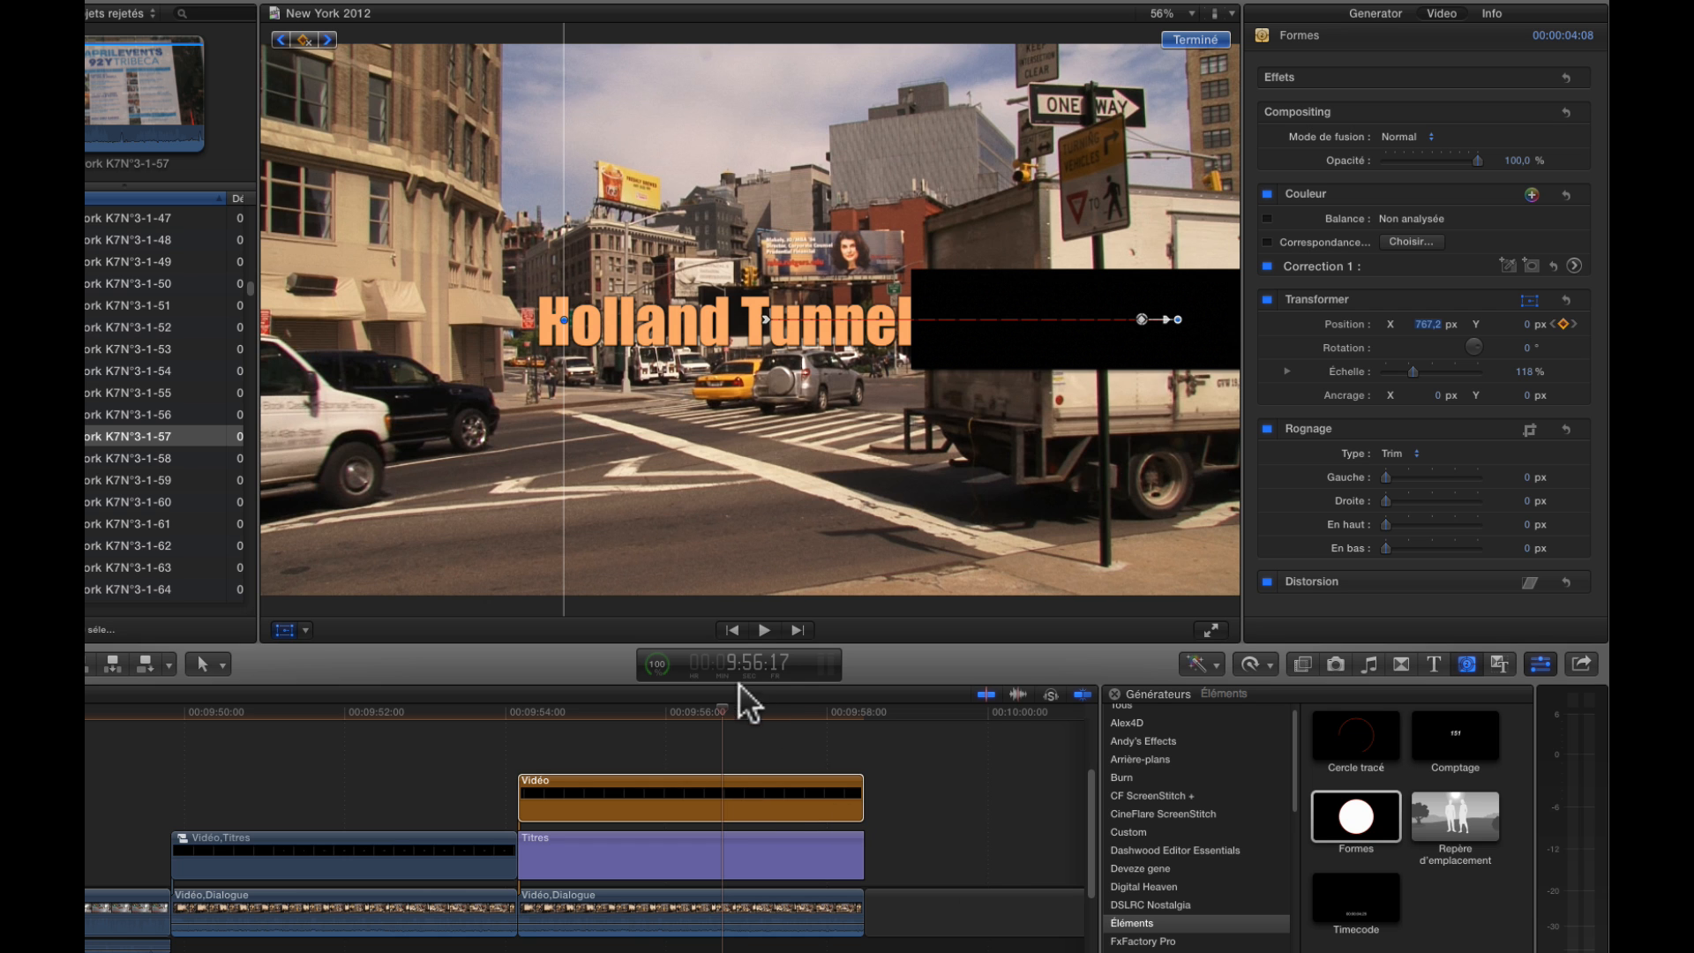
Keyframe the rectangle's X position at 762.2 px at 9:56:13 to uncover the whole title
drag(721, 702, 711, 709)
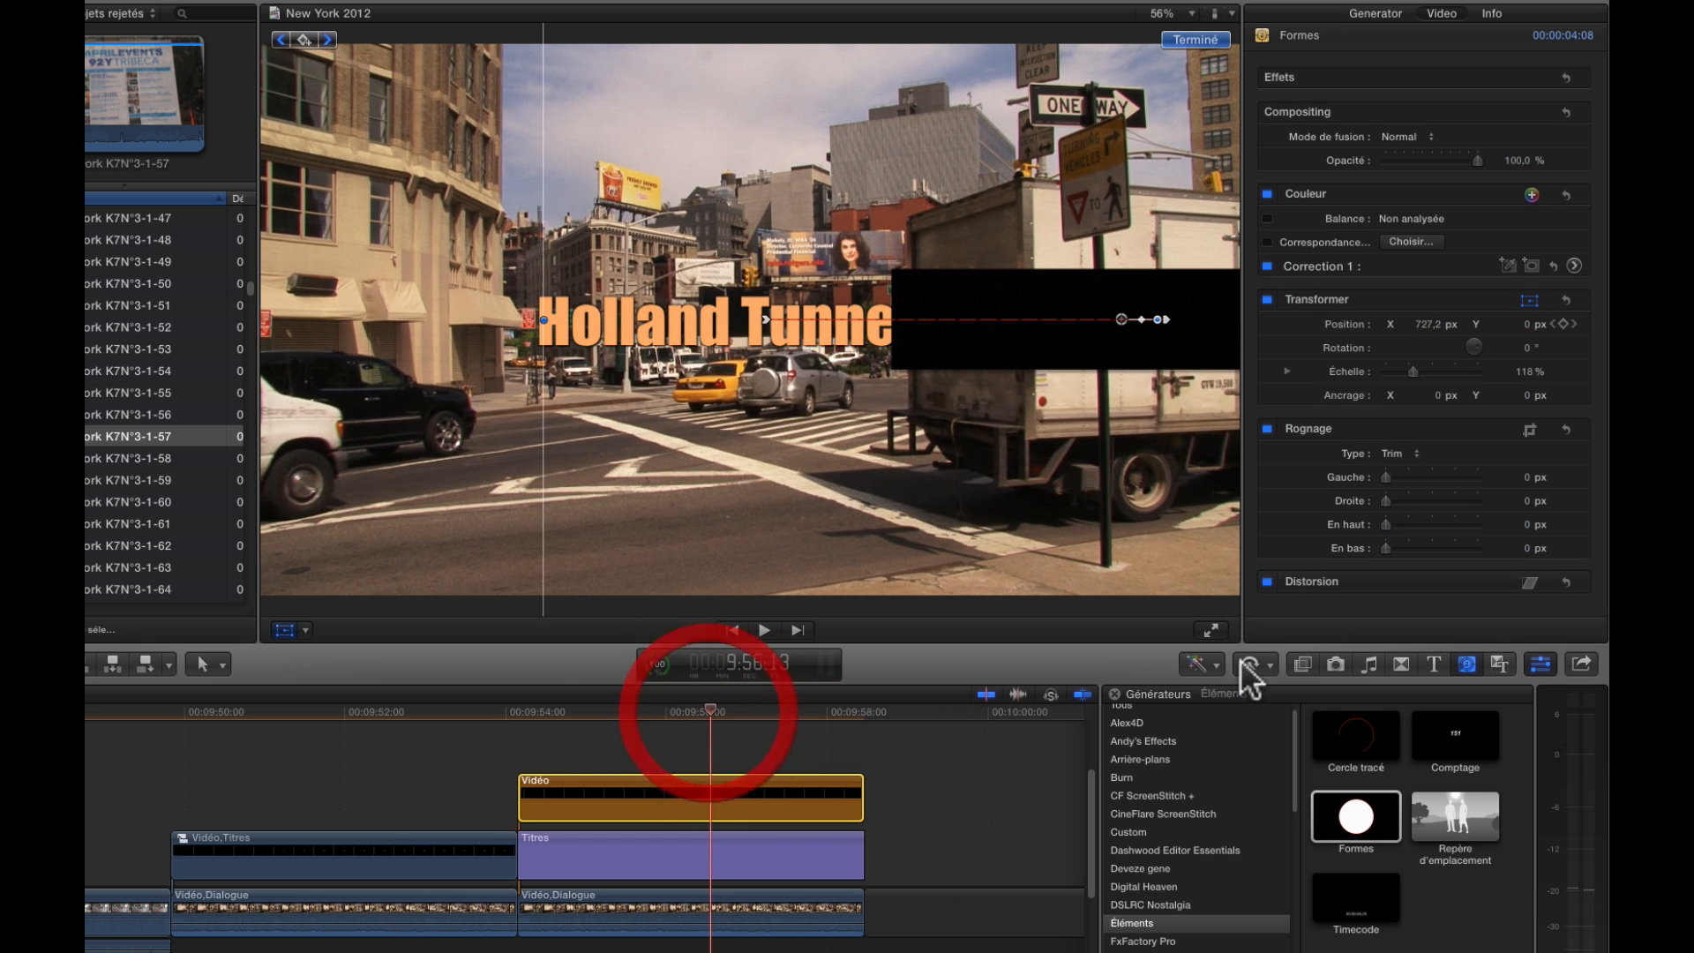
click(1429, 323)
mouse_move(1430, 324)
mouse_down()
mouse_move(1429, 347)
mouse_move(1430, 292)
mouse_up()
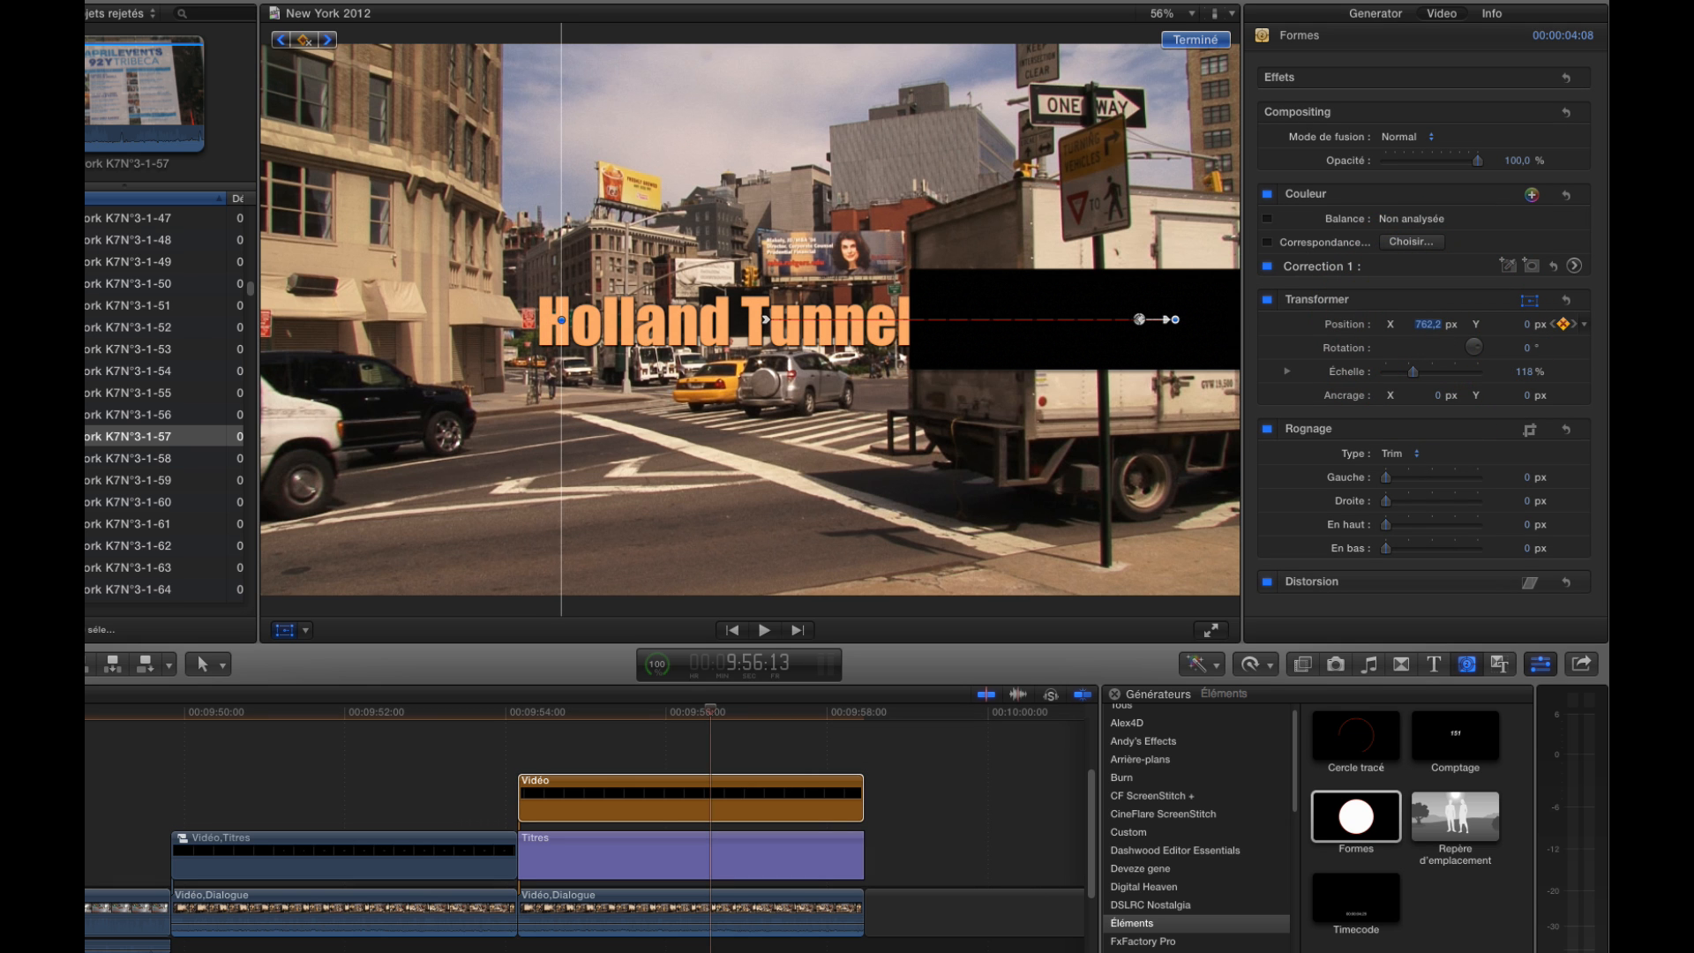
Play back the rectangle's motion from the title's start to check it against the passing truck
click(550, 704)
key(space)
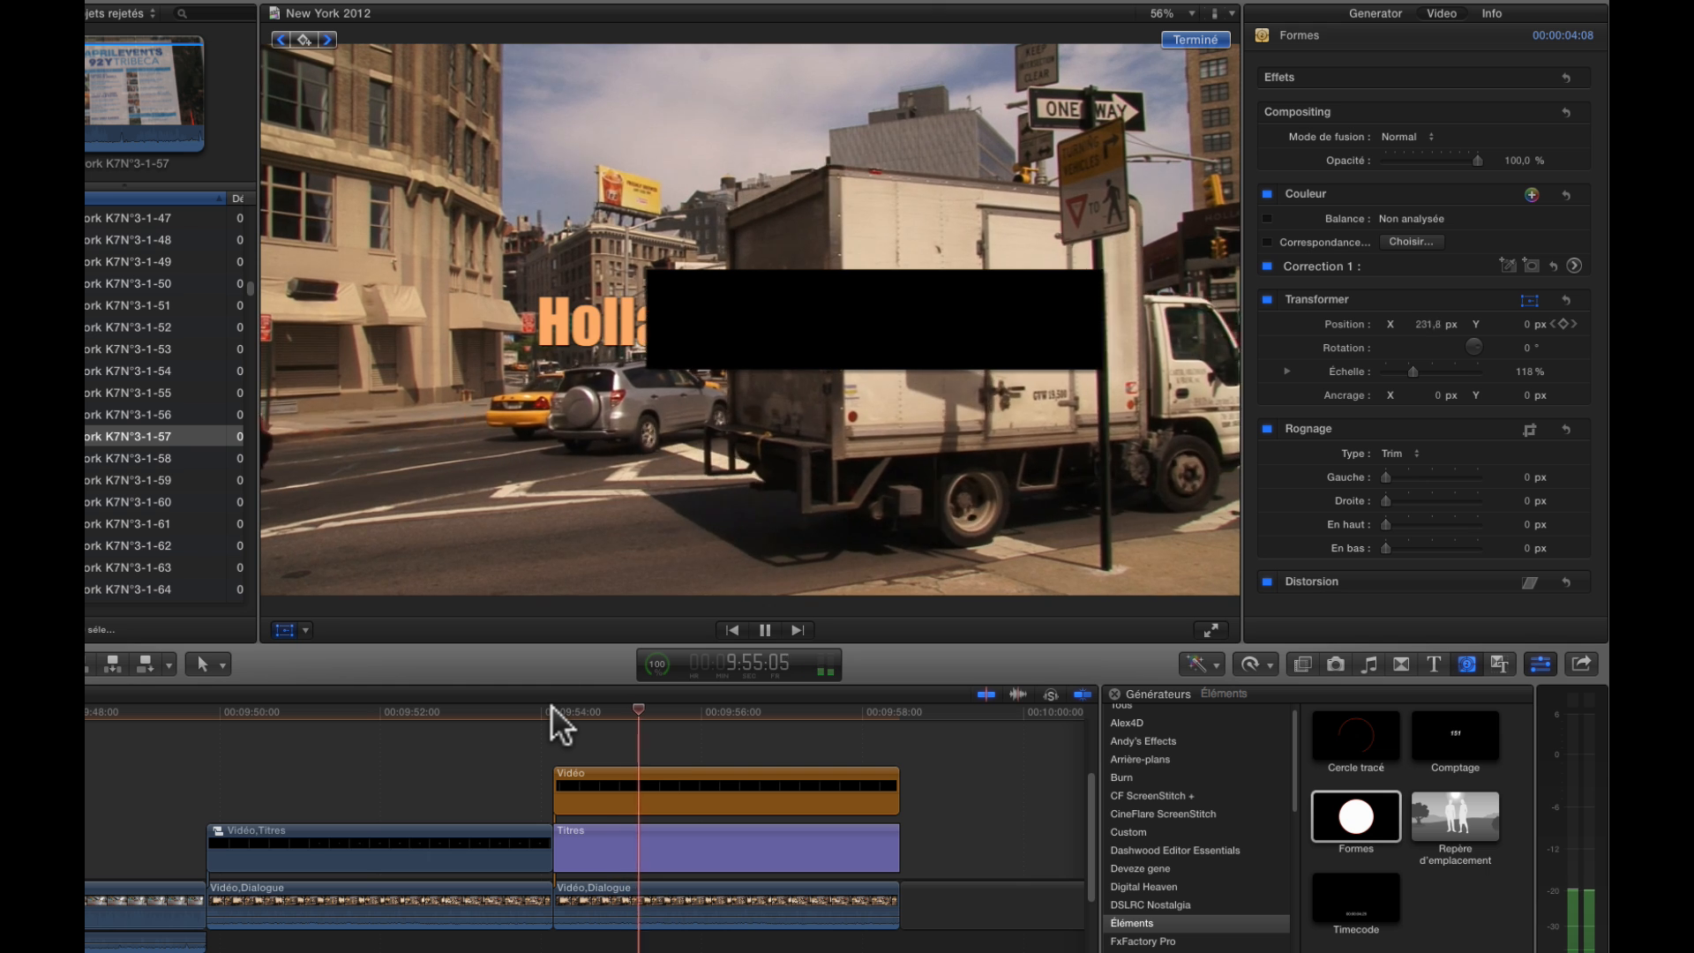
key(space)
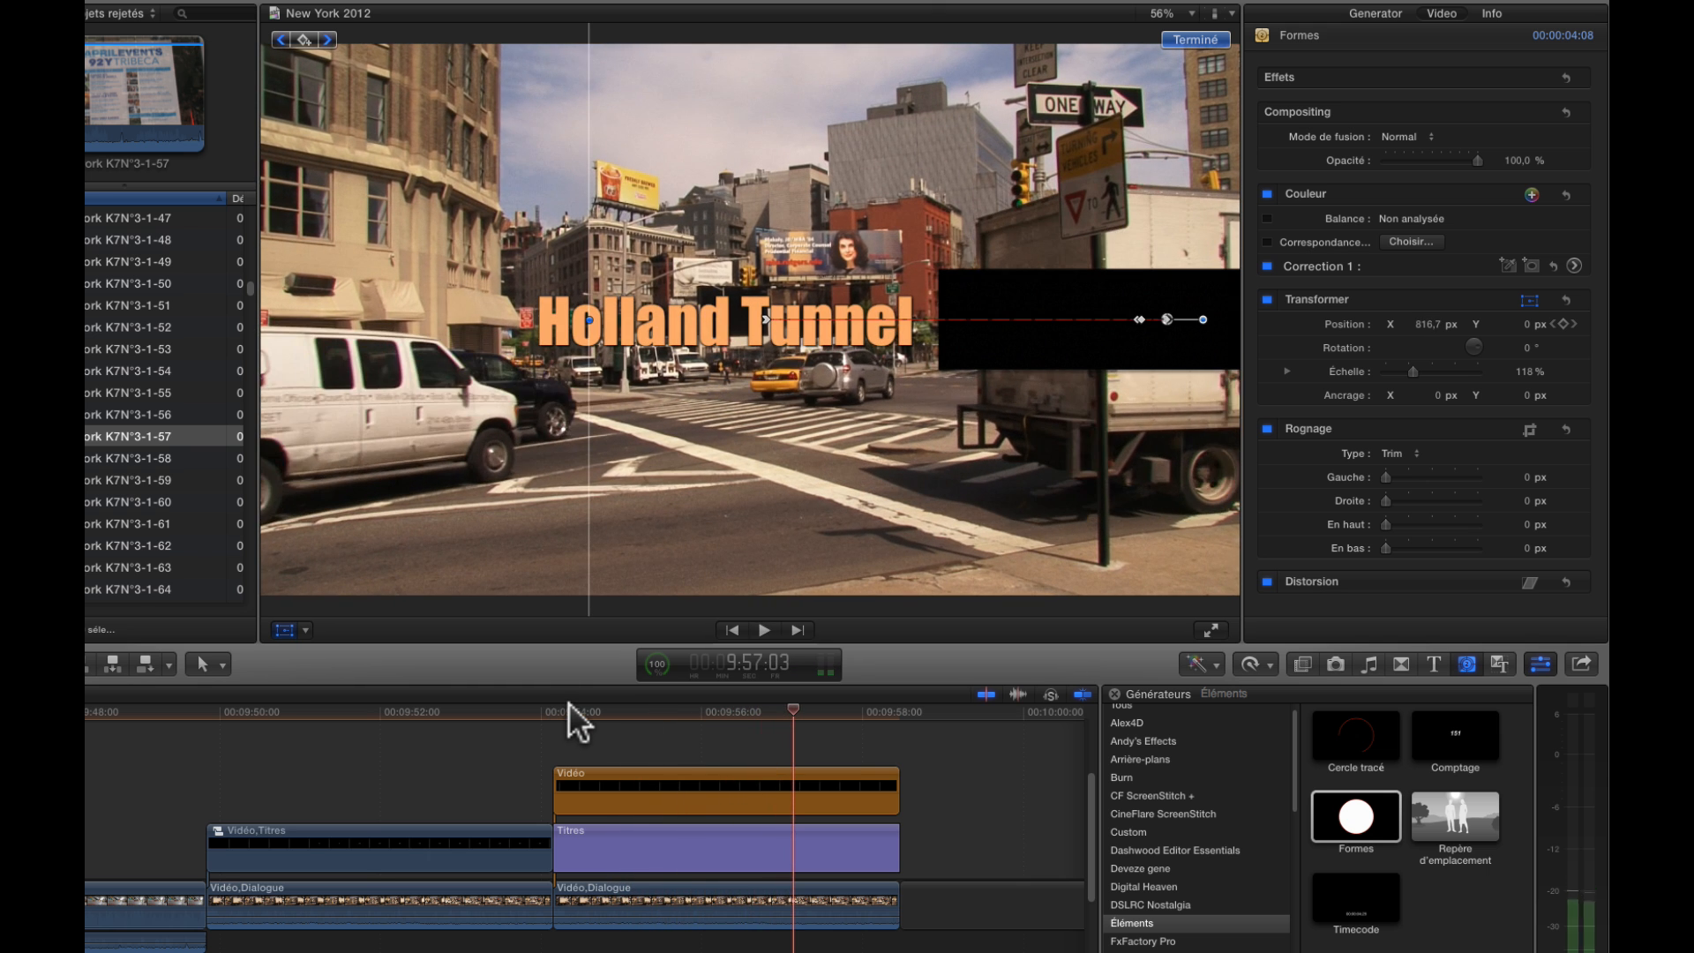
key(space)
key(space)
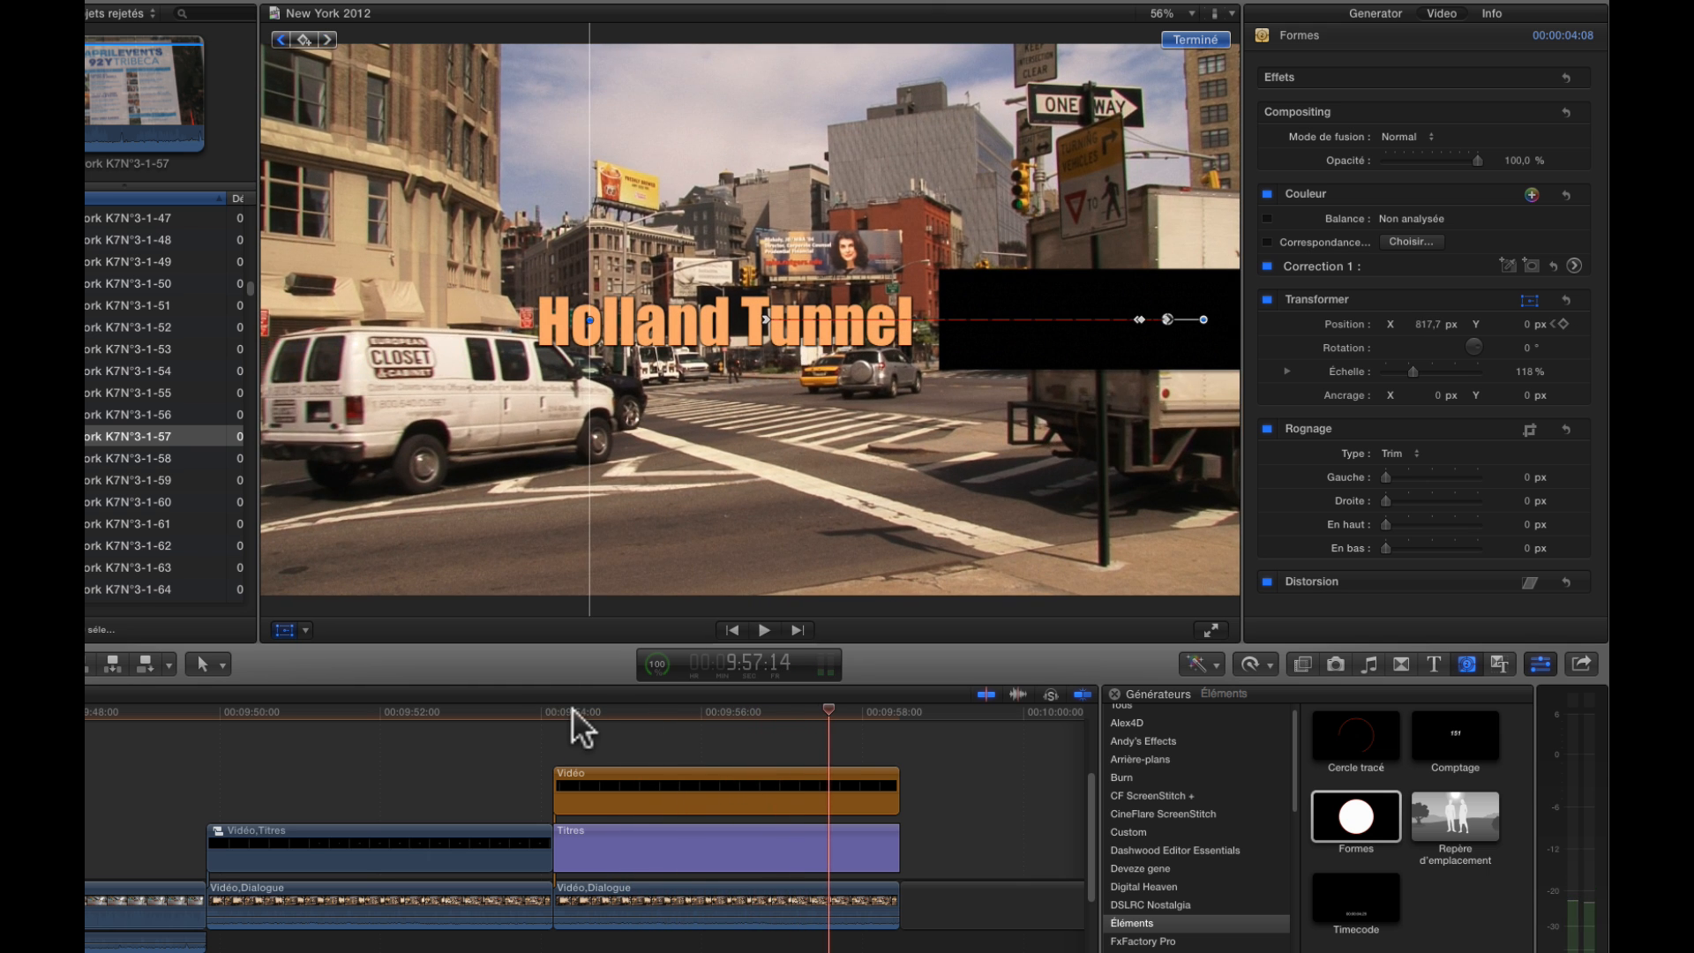
Advance from the title's start to 9:55:01 and set the rectangle's X position to 332.4 px, aligned with the truck's rear edge
click(549, 707)
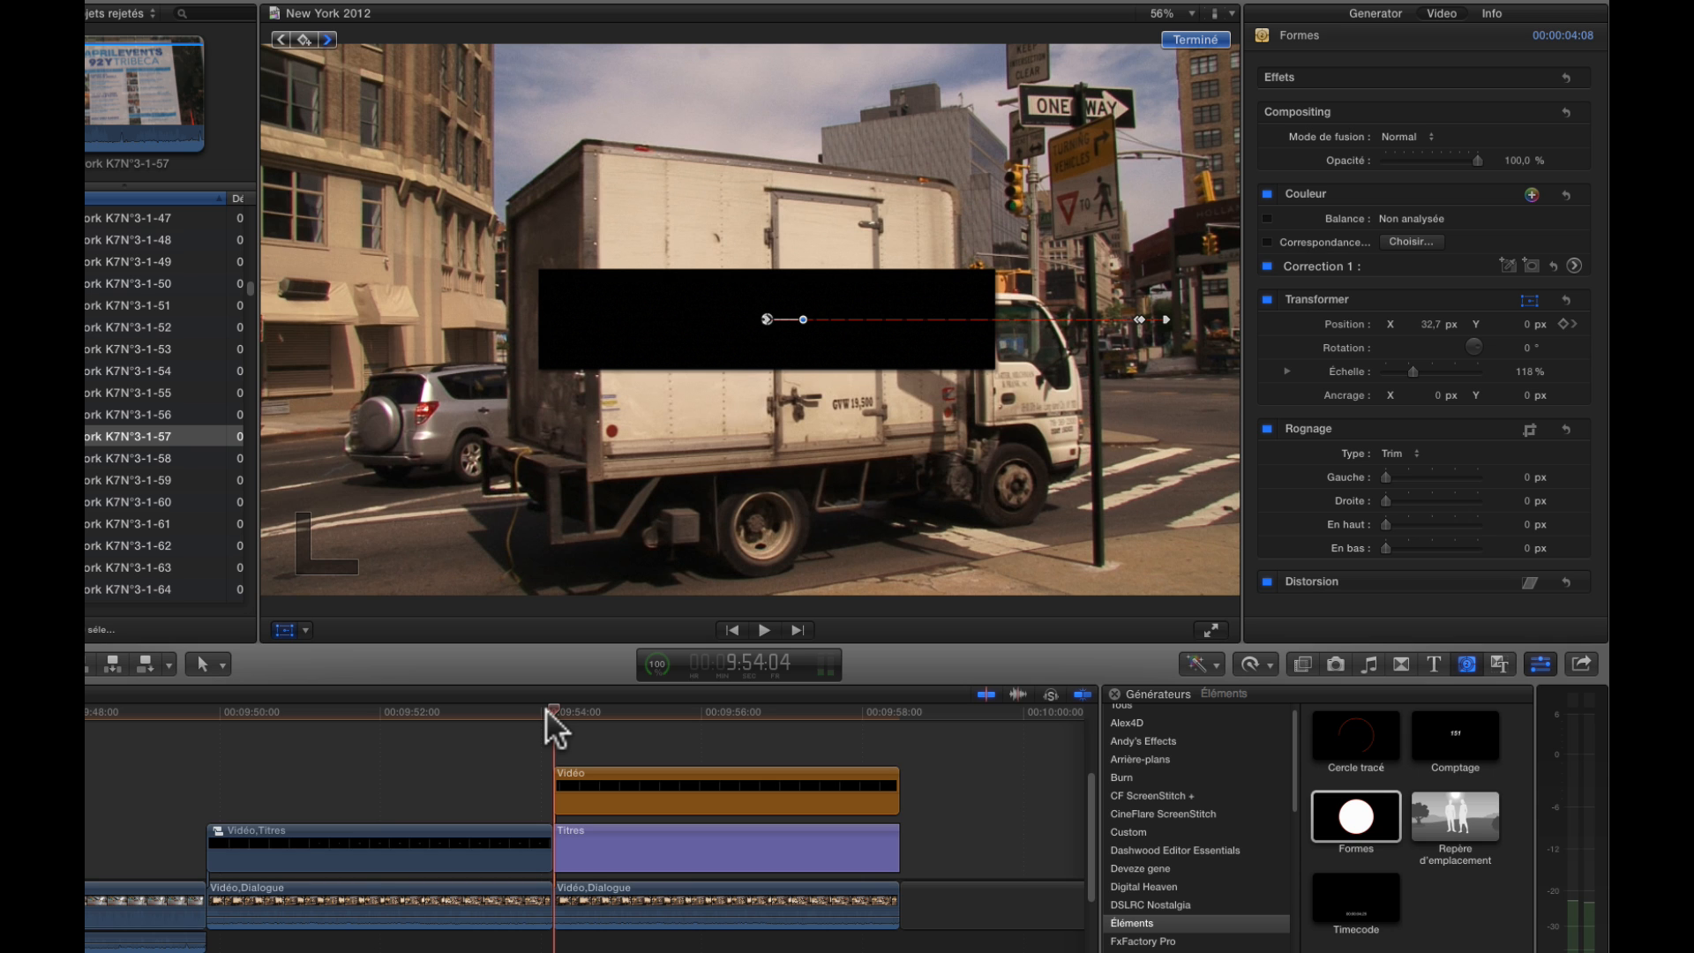
click(562, 719)
key(Right)
key(Right)
key(Right)
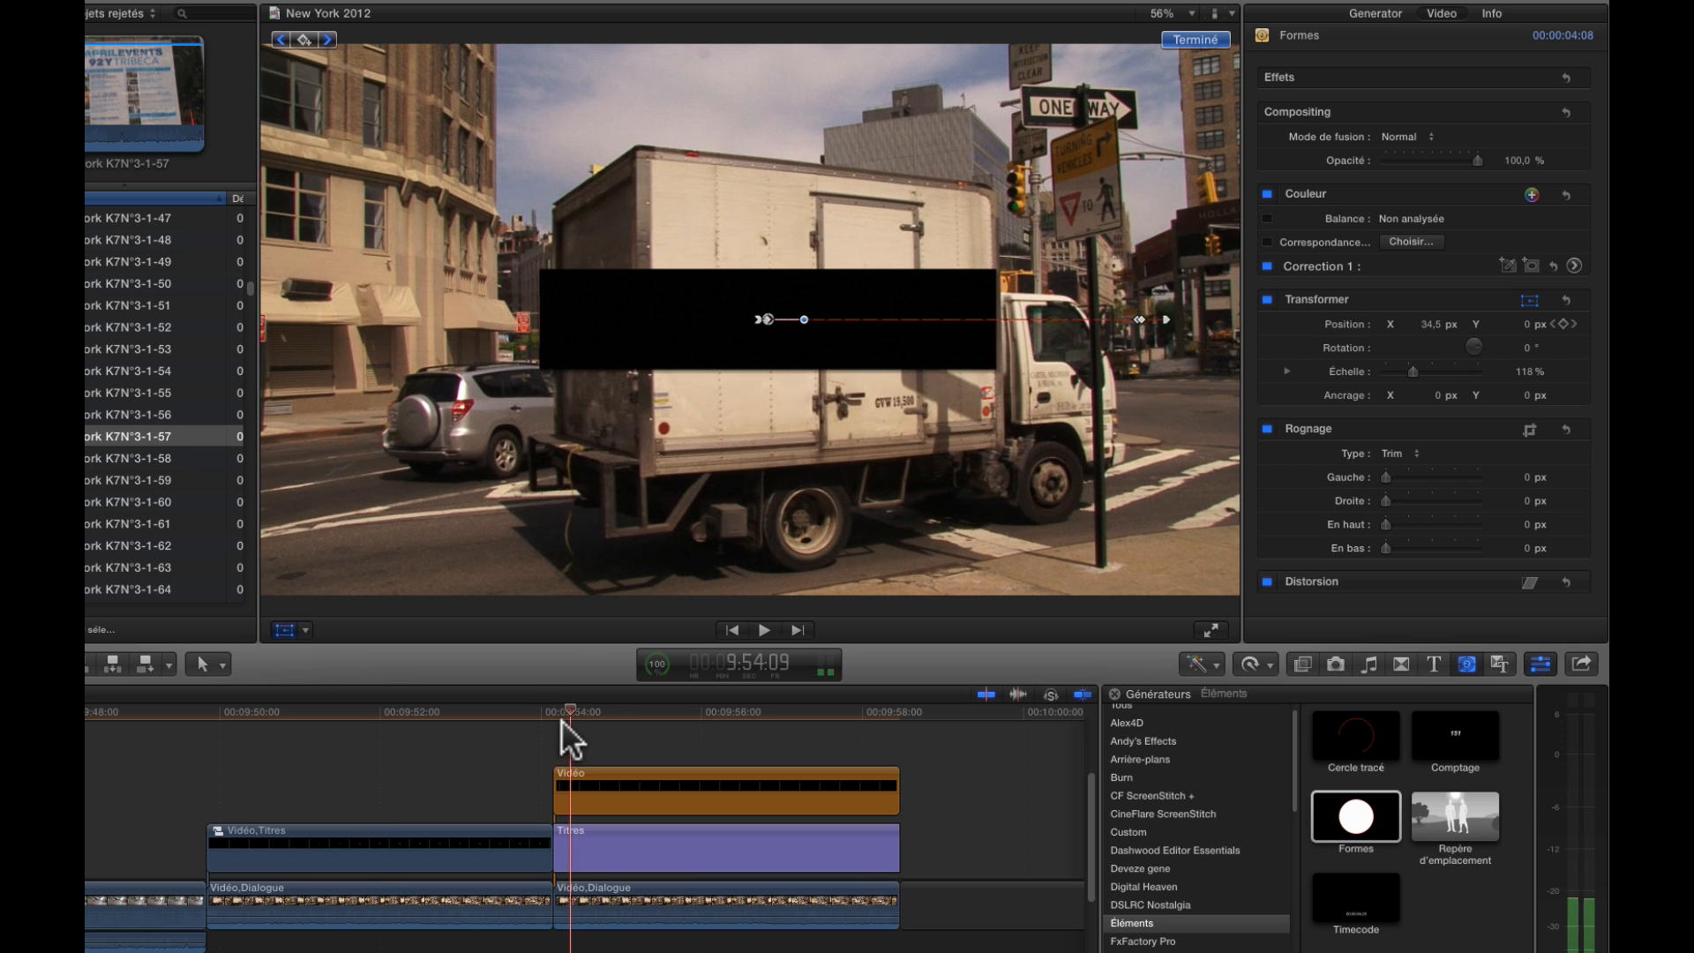
key(Left)
key(Right)
key(Right)
key(Right)
key(Right)
key(Right)
key(Right)
key(Right)
key(Right)
key(Right)
key(Right)
key(Right)
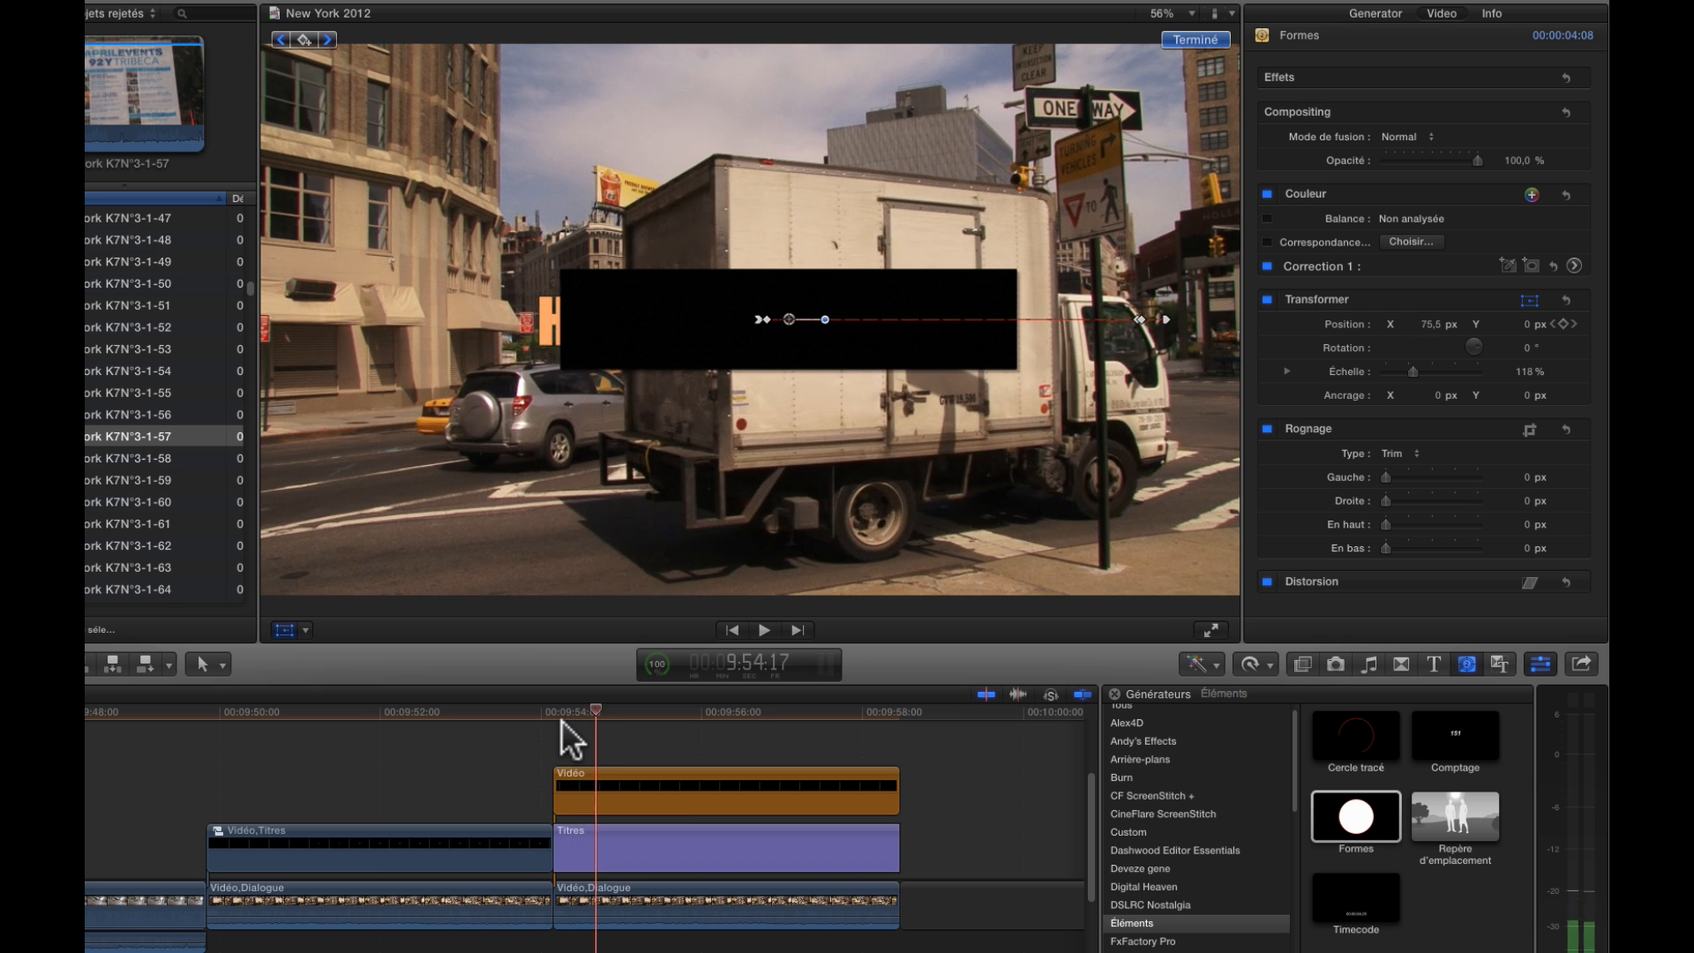
key(Right)
key(Right)
key(Right)
key(Right)
key(Right)
key(Right)
key(Right)
key(Right)
key(Right)
key(Right)
key(Right)
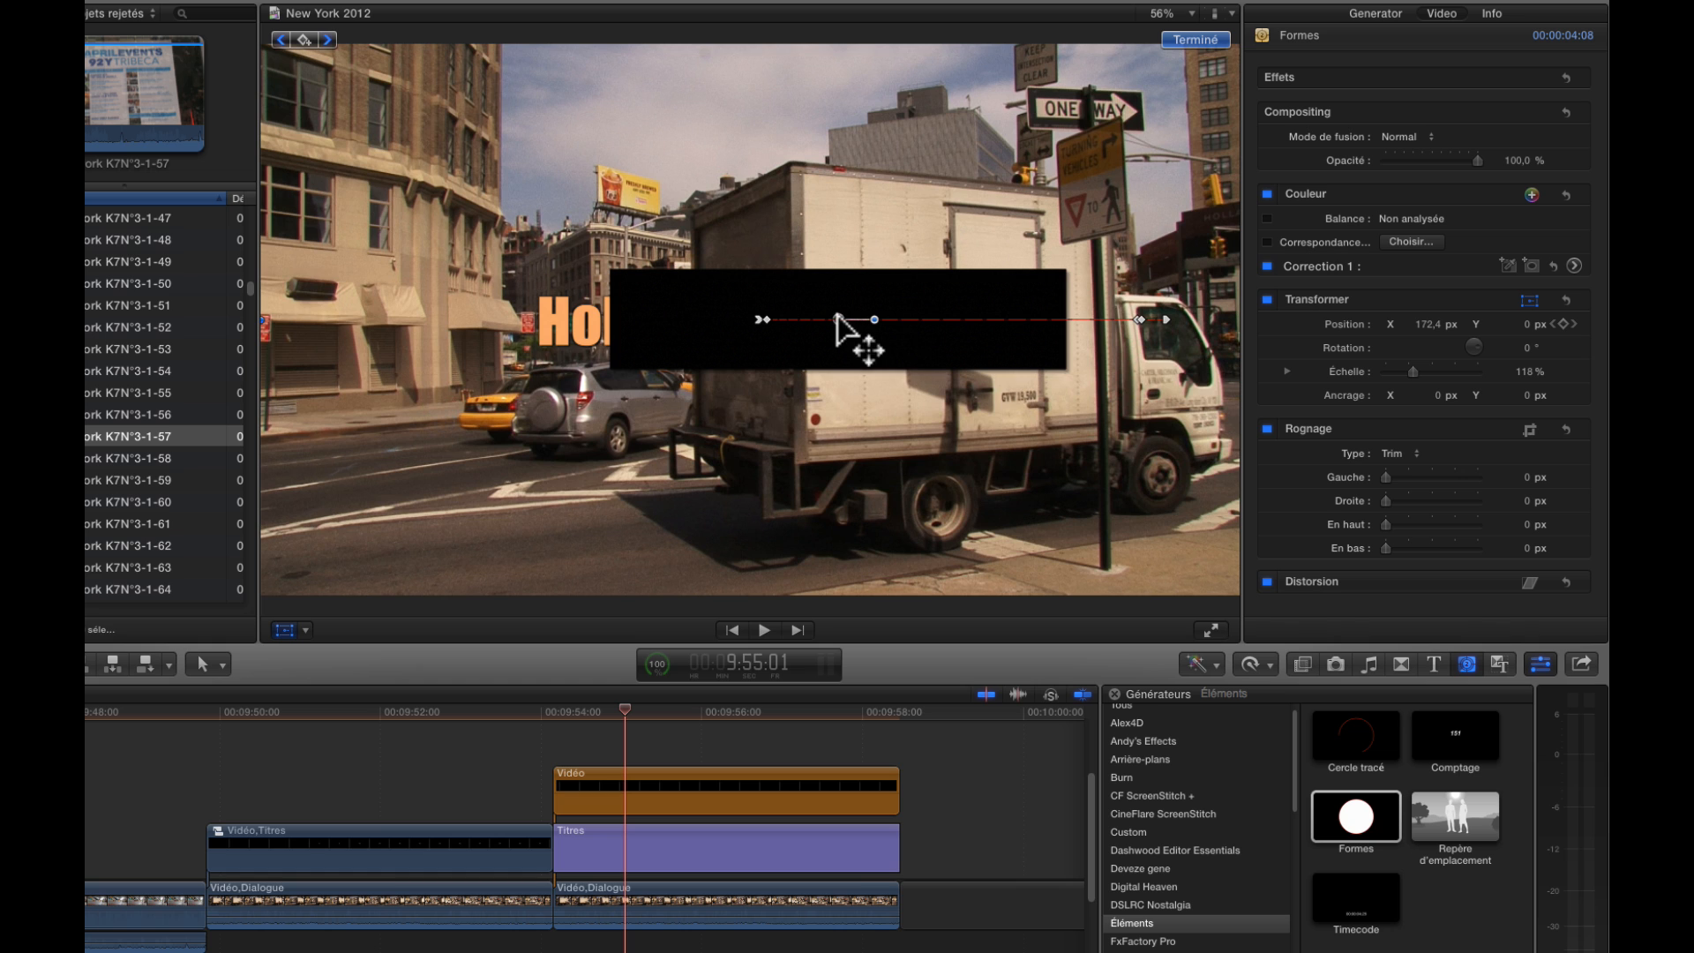
mouse_move(1422, 324)
mouse_down()
mouse_move(1491, 323)
mouse_move(1429, 324)
mouse_up()
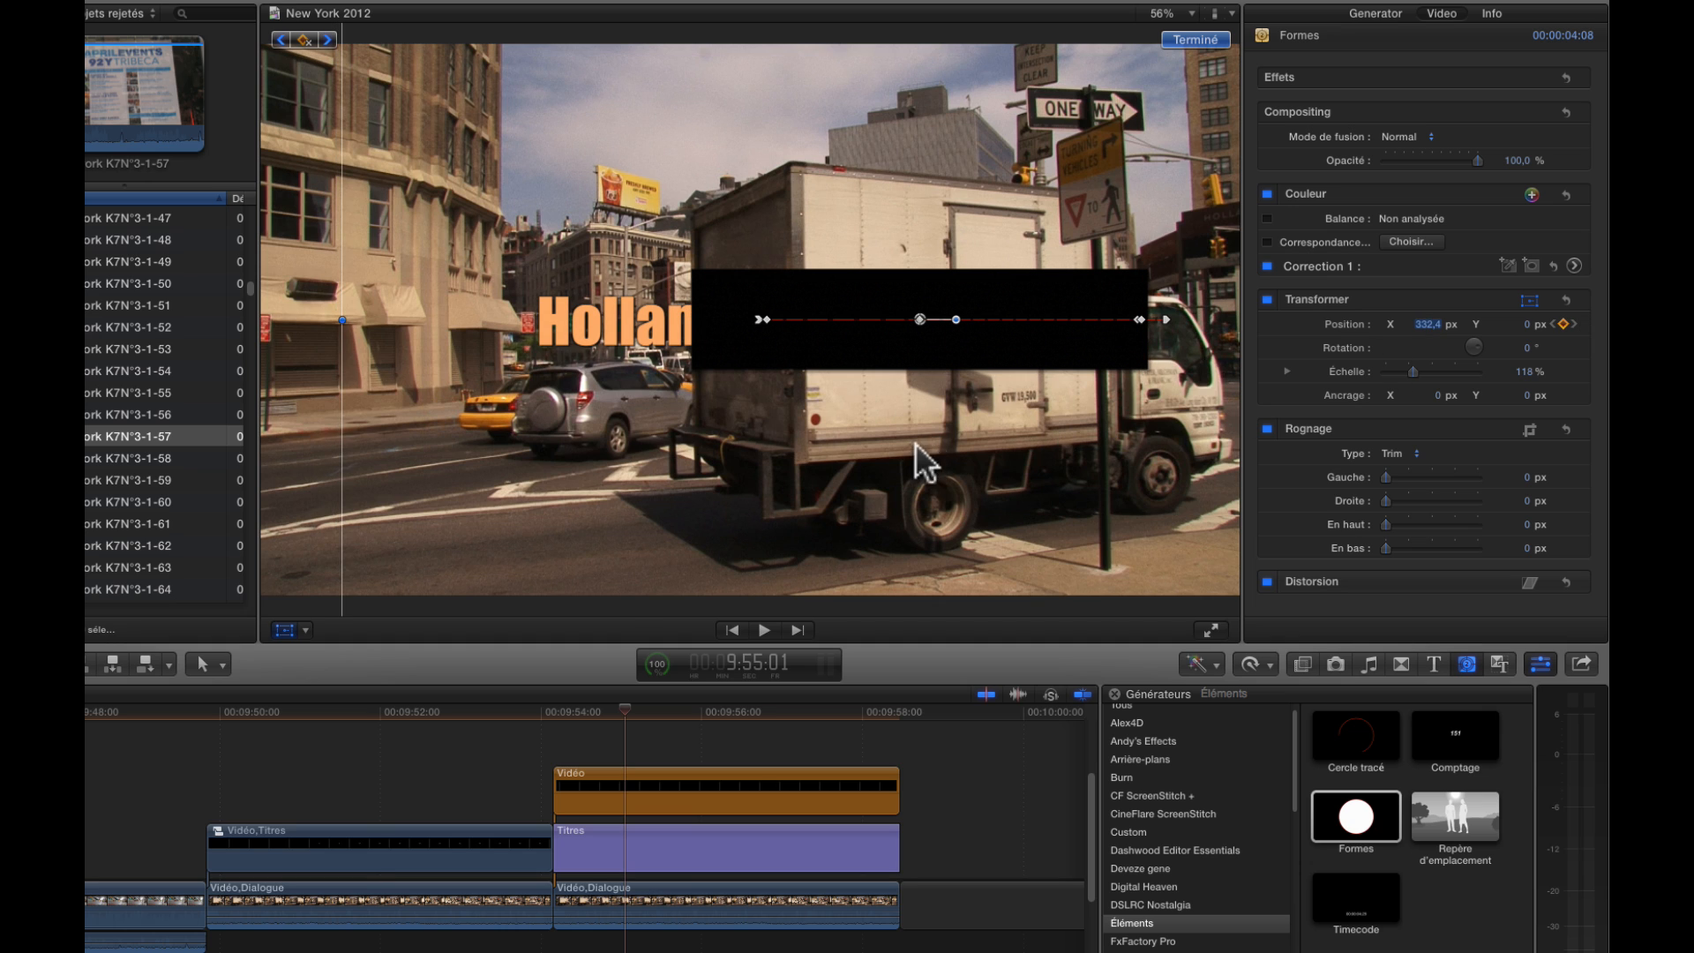
Go to 9:55:22 and set the rectangle's X position to 598.0 px to match the truck's rear edge
drag(659, 707, 695, 707)
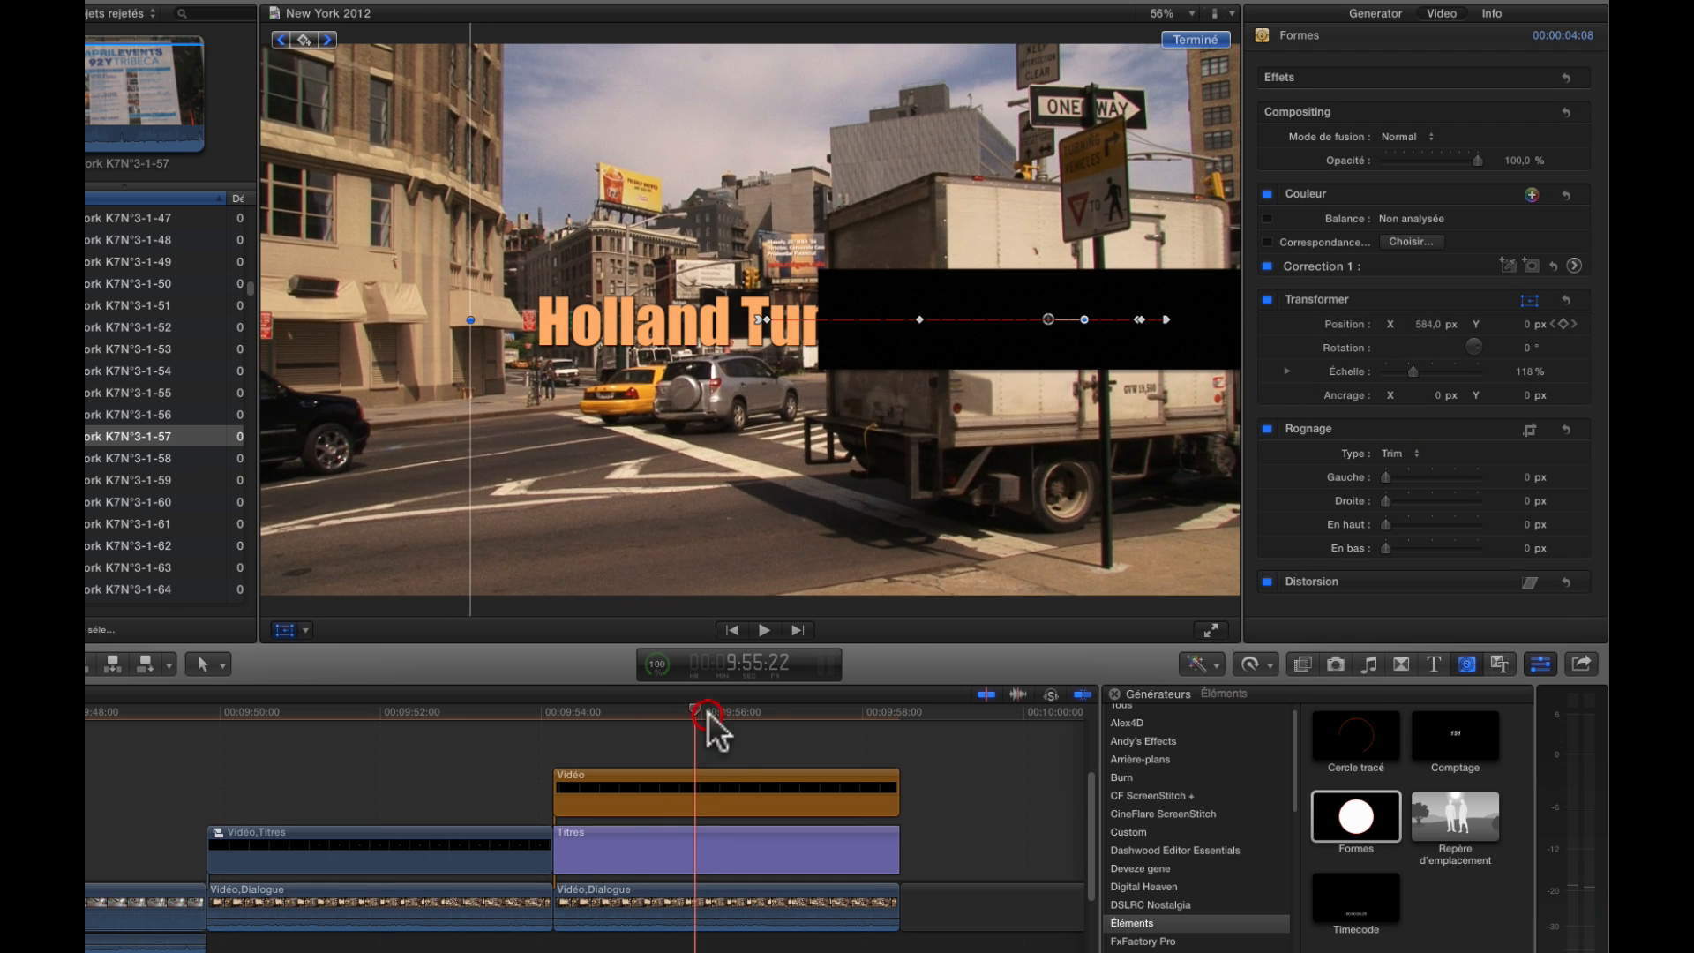
drag(1423, 325, 1426, 327)
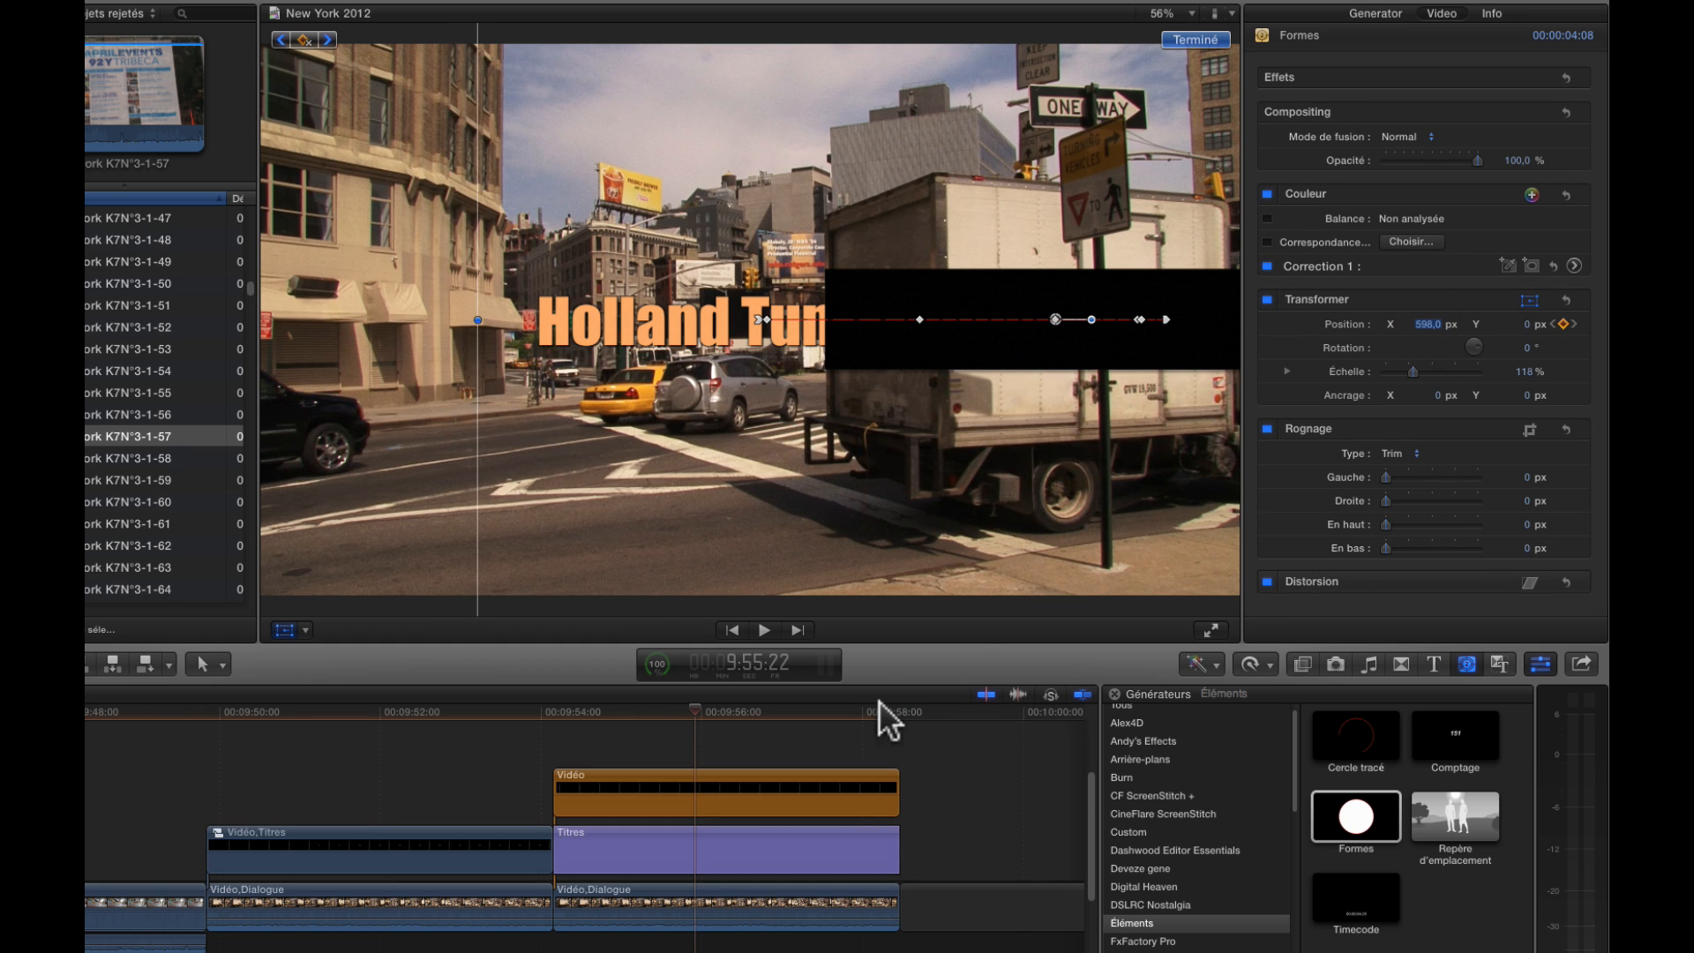
Review the start of the truck's pass and keyframe the rectangle at 9:54:08 with an X position of 46.8 px
drag(700, 705, 567, 720)
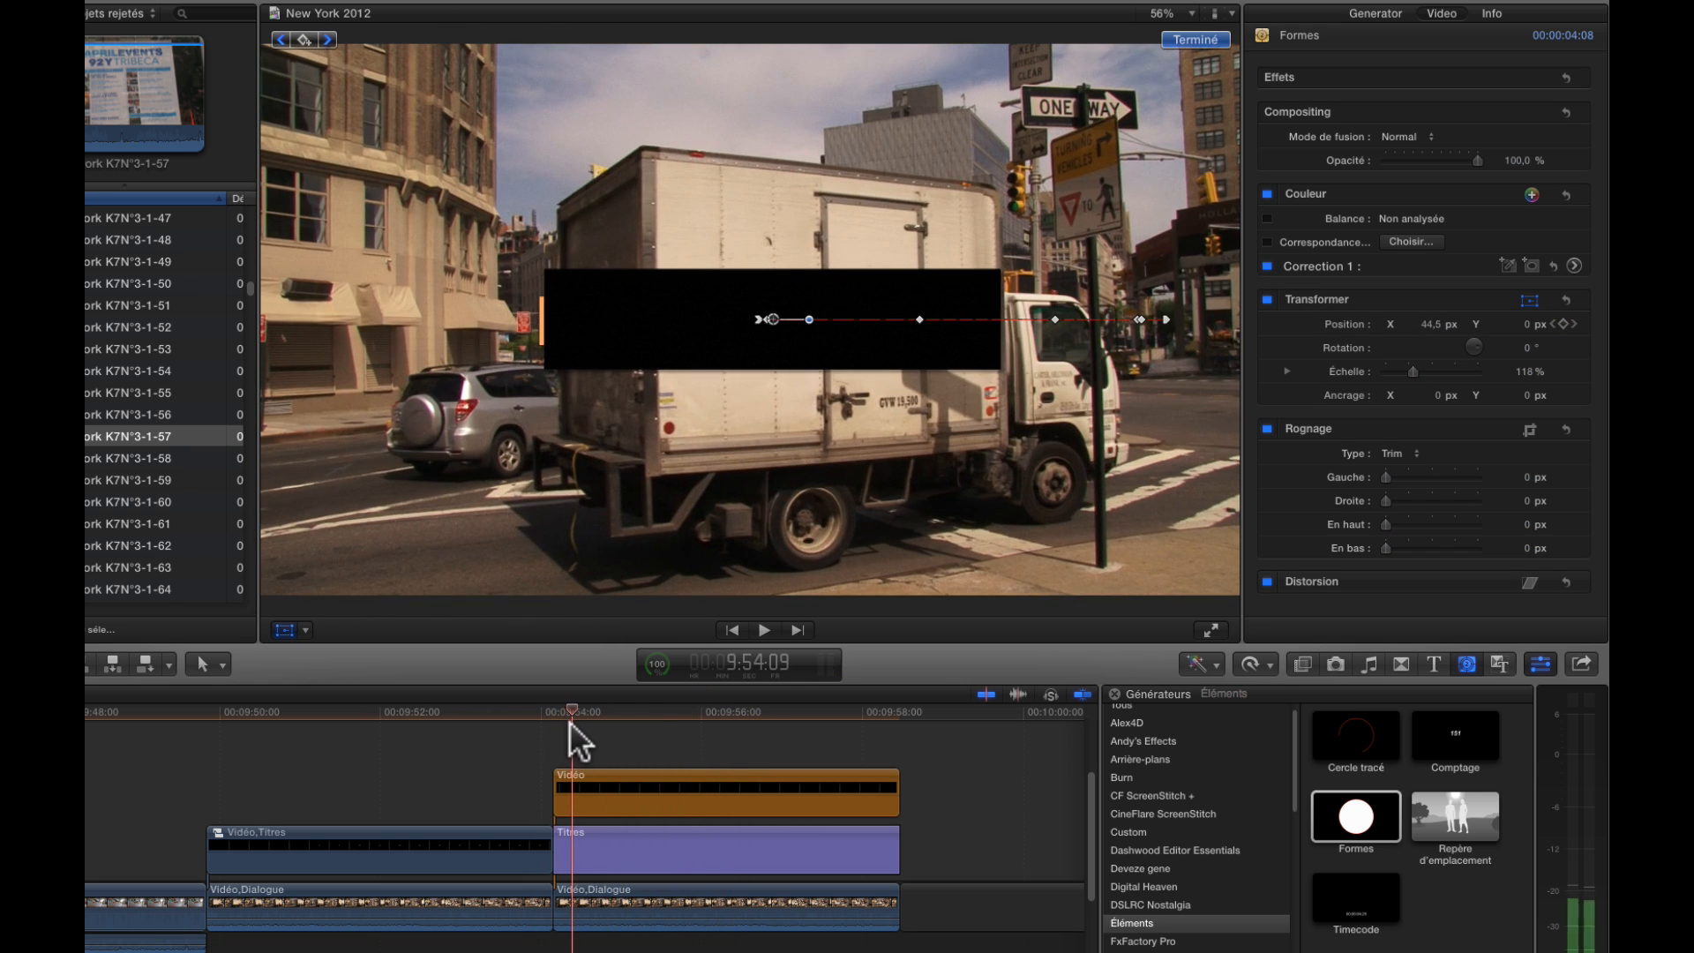
key(Right)
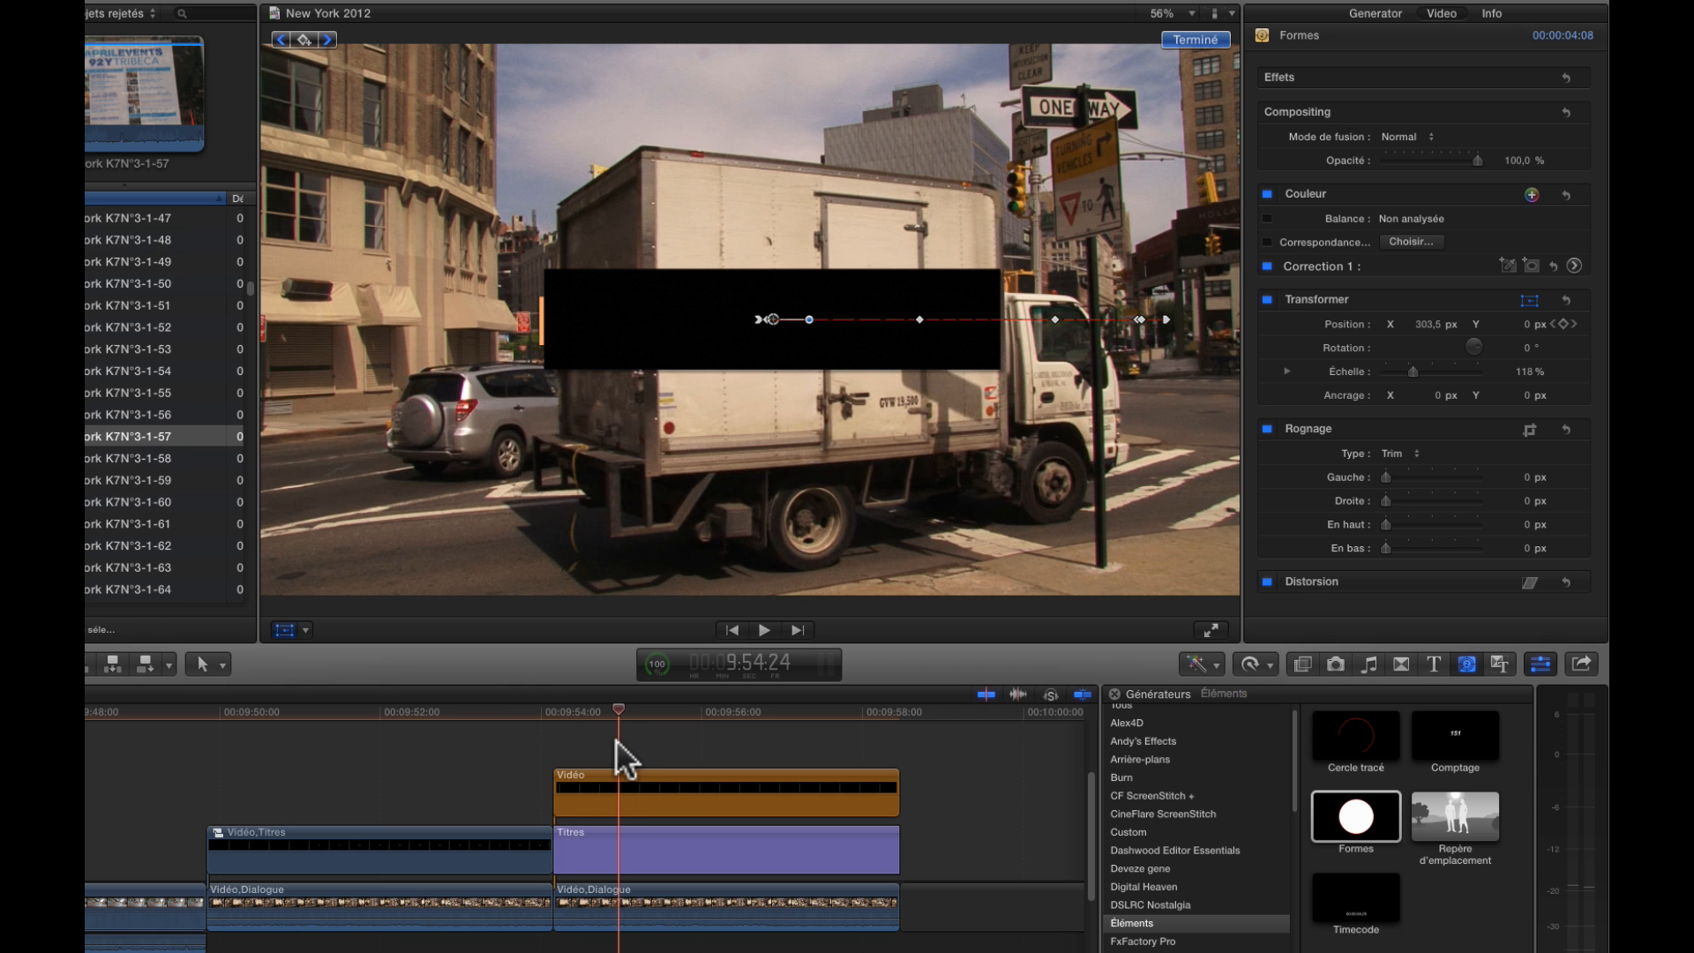
key(space)
key(j)
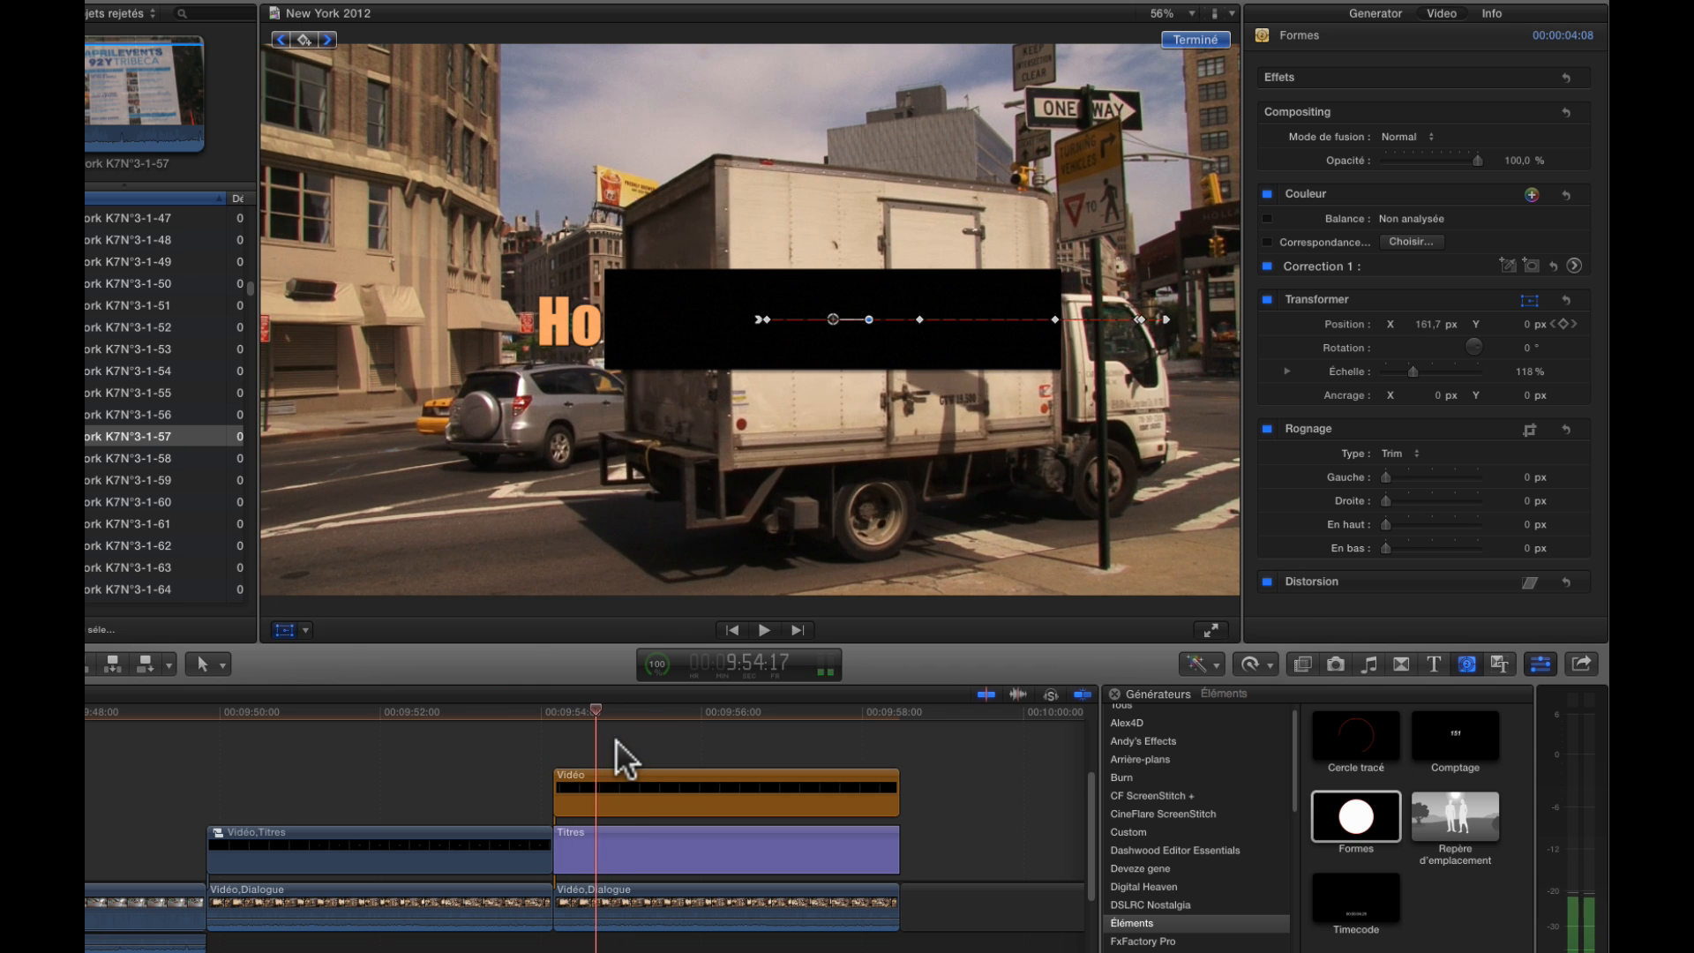
key(Left)
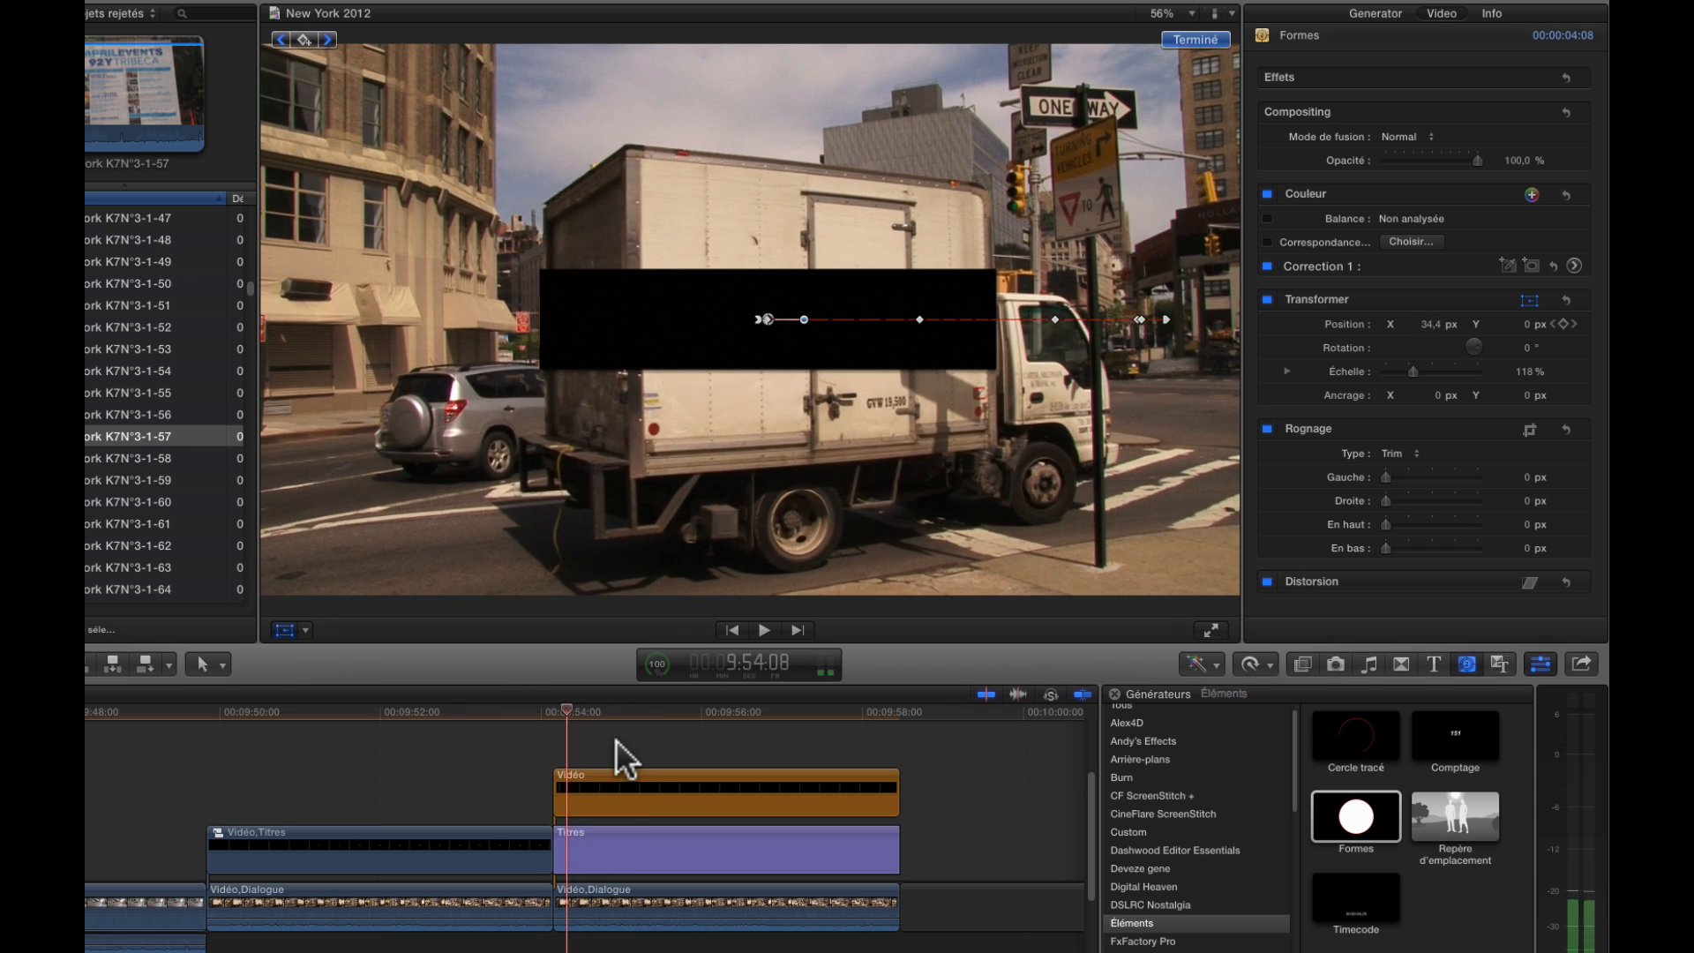
click(769, 318)
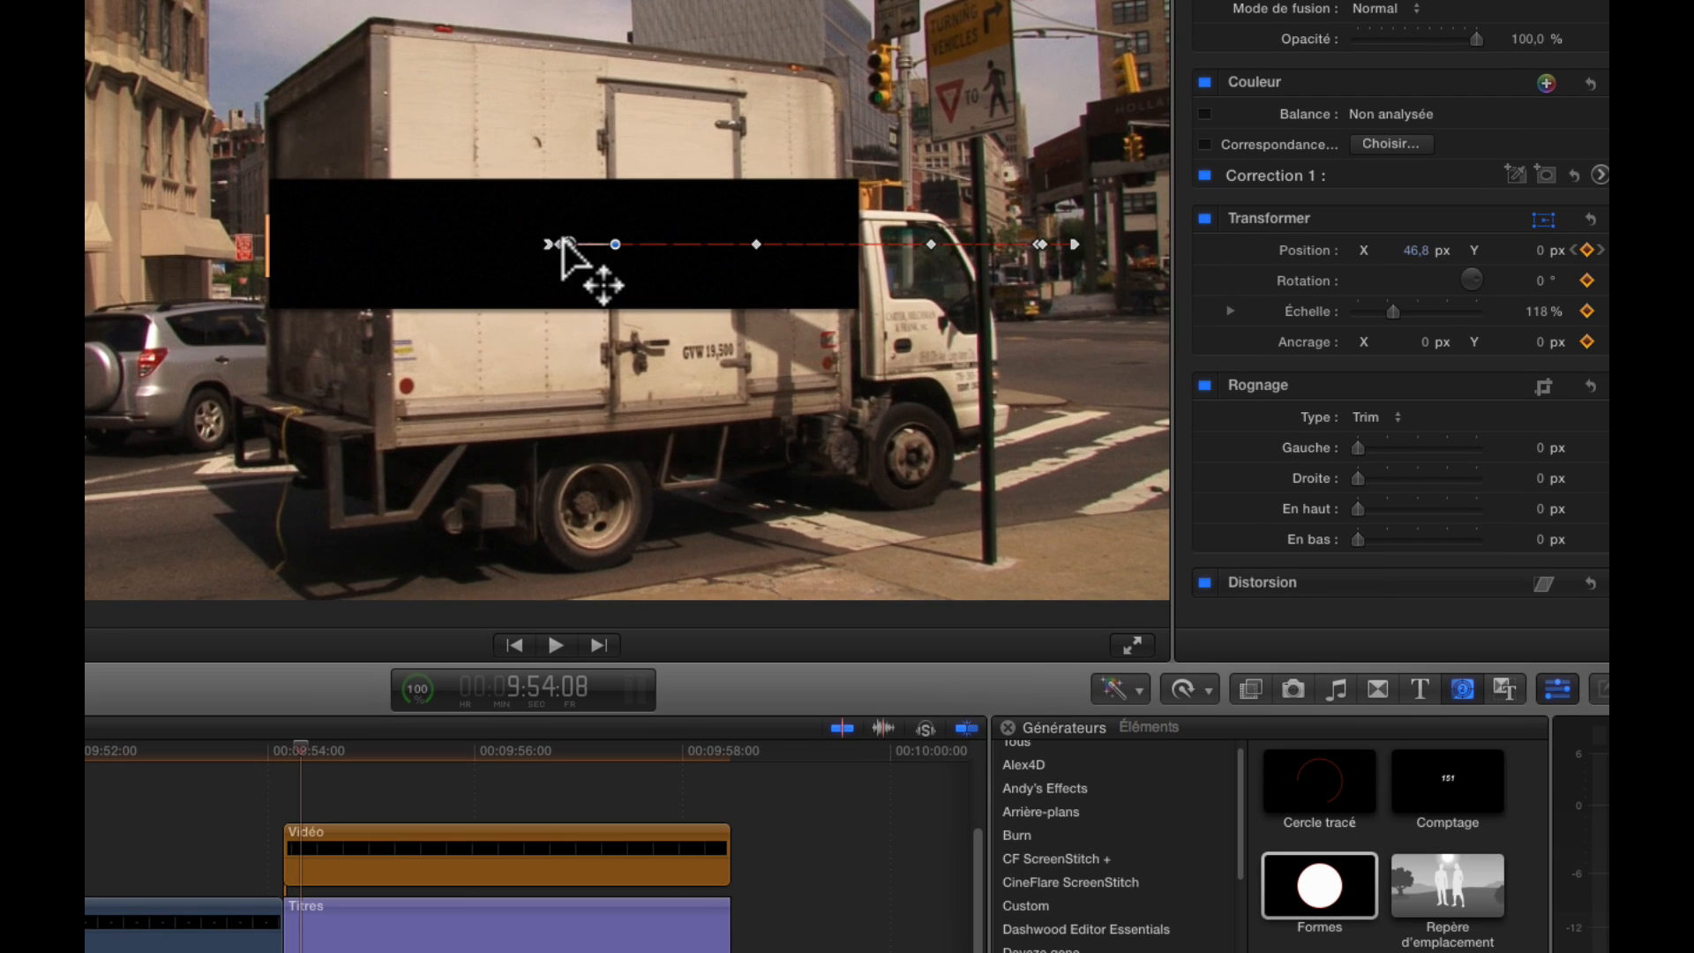
Go to 9:54:09 and set the rectangle's X position to 59.8 px
key(Left)
key(Right)
key(Right)
key(Right)
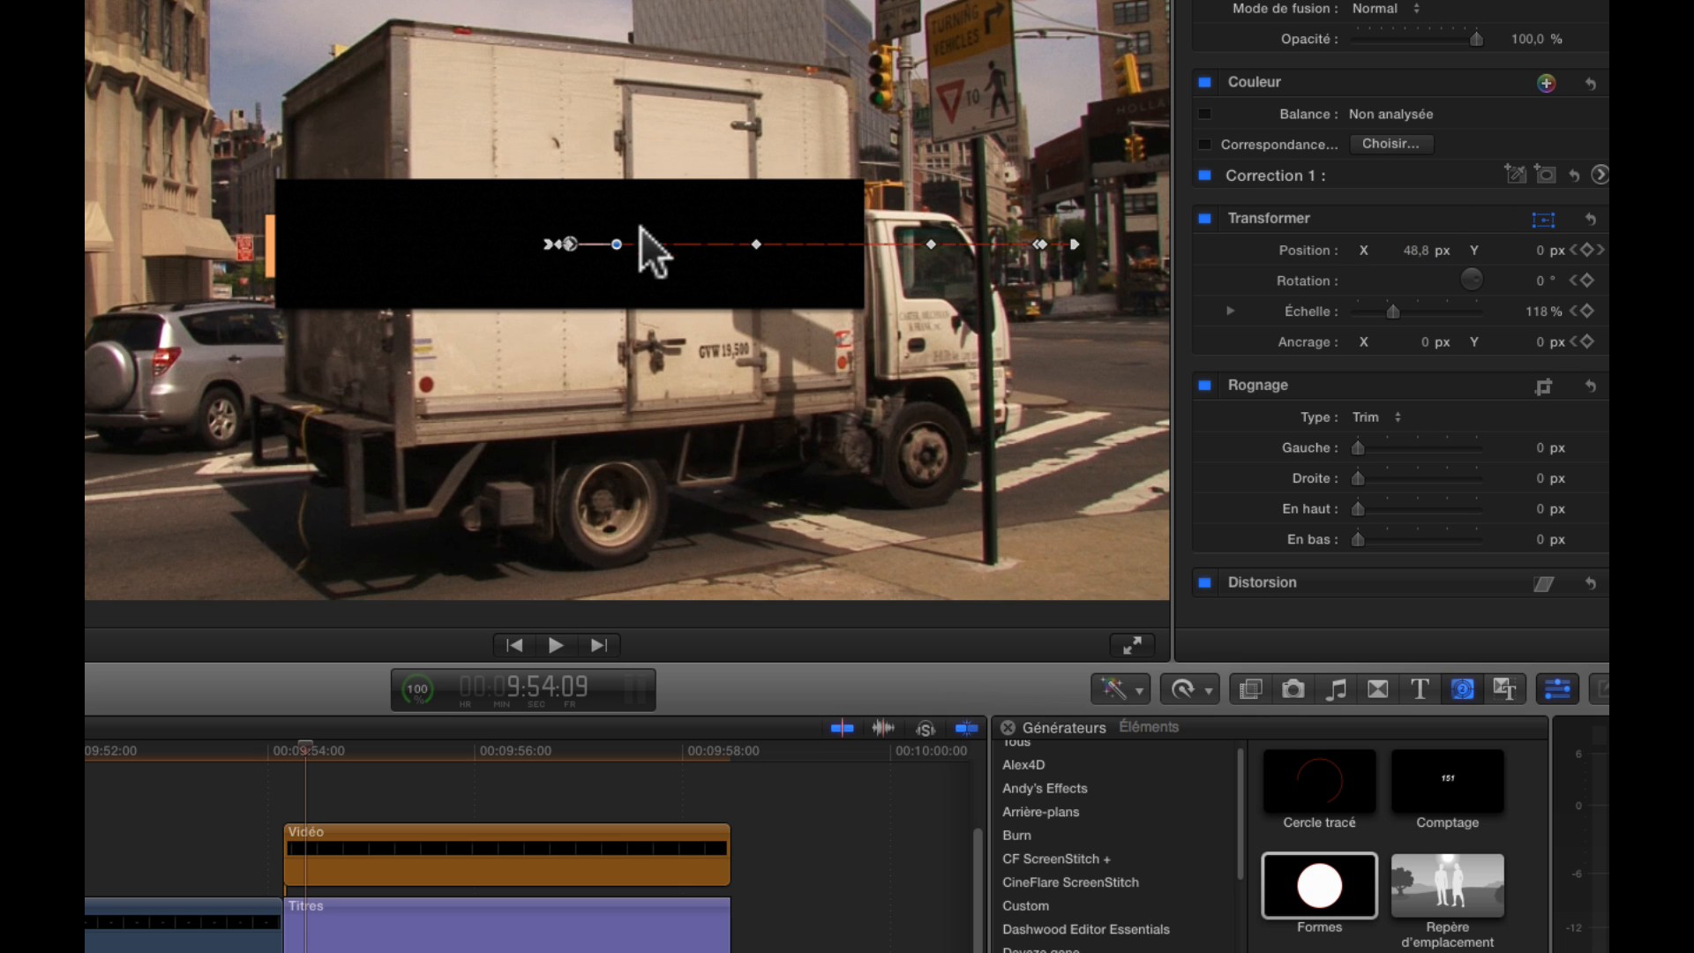
drag(1404, 250, 1414, 250)
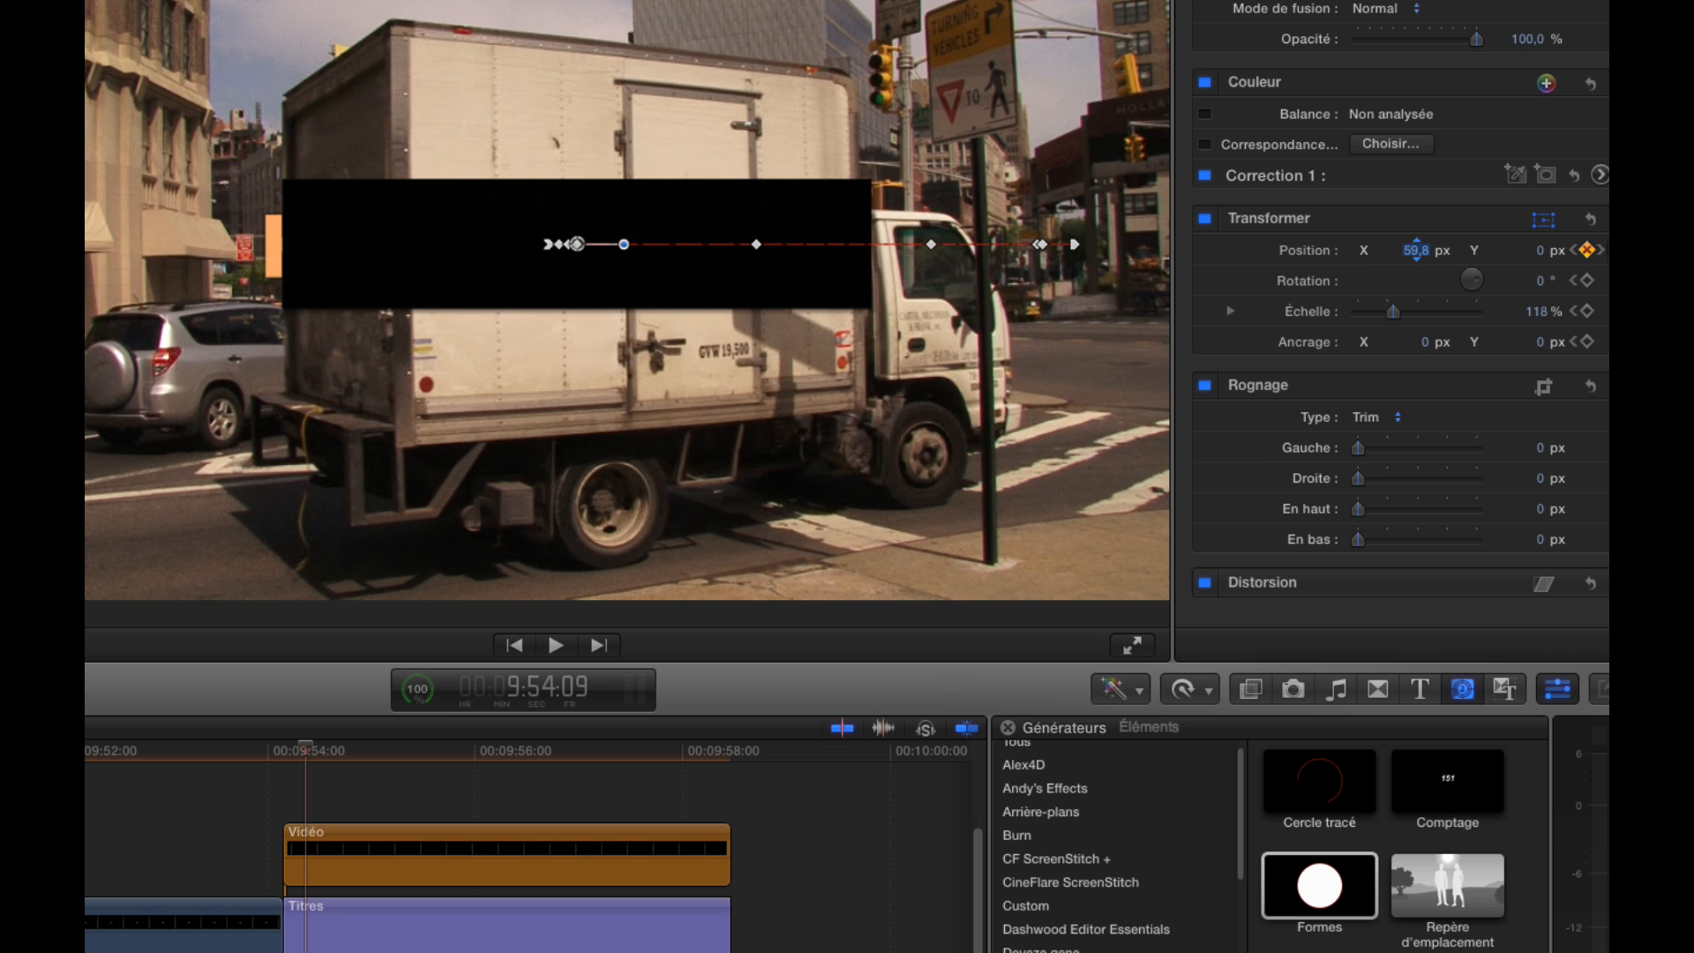
click(1406, 247)
Advance to 9:54:11 and set the rectangle's X position to 96.5 px, aligned with the truck's rear edge
click(316, 744)
key(Right)
key(Right)
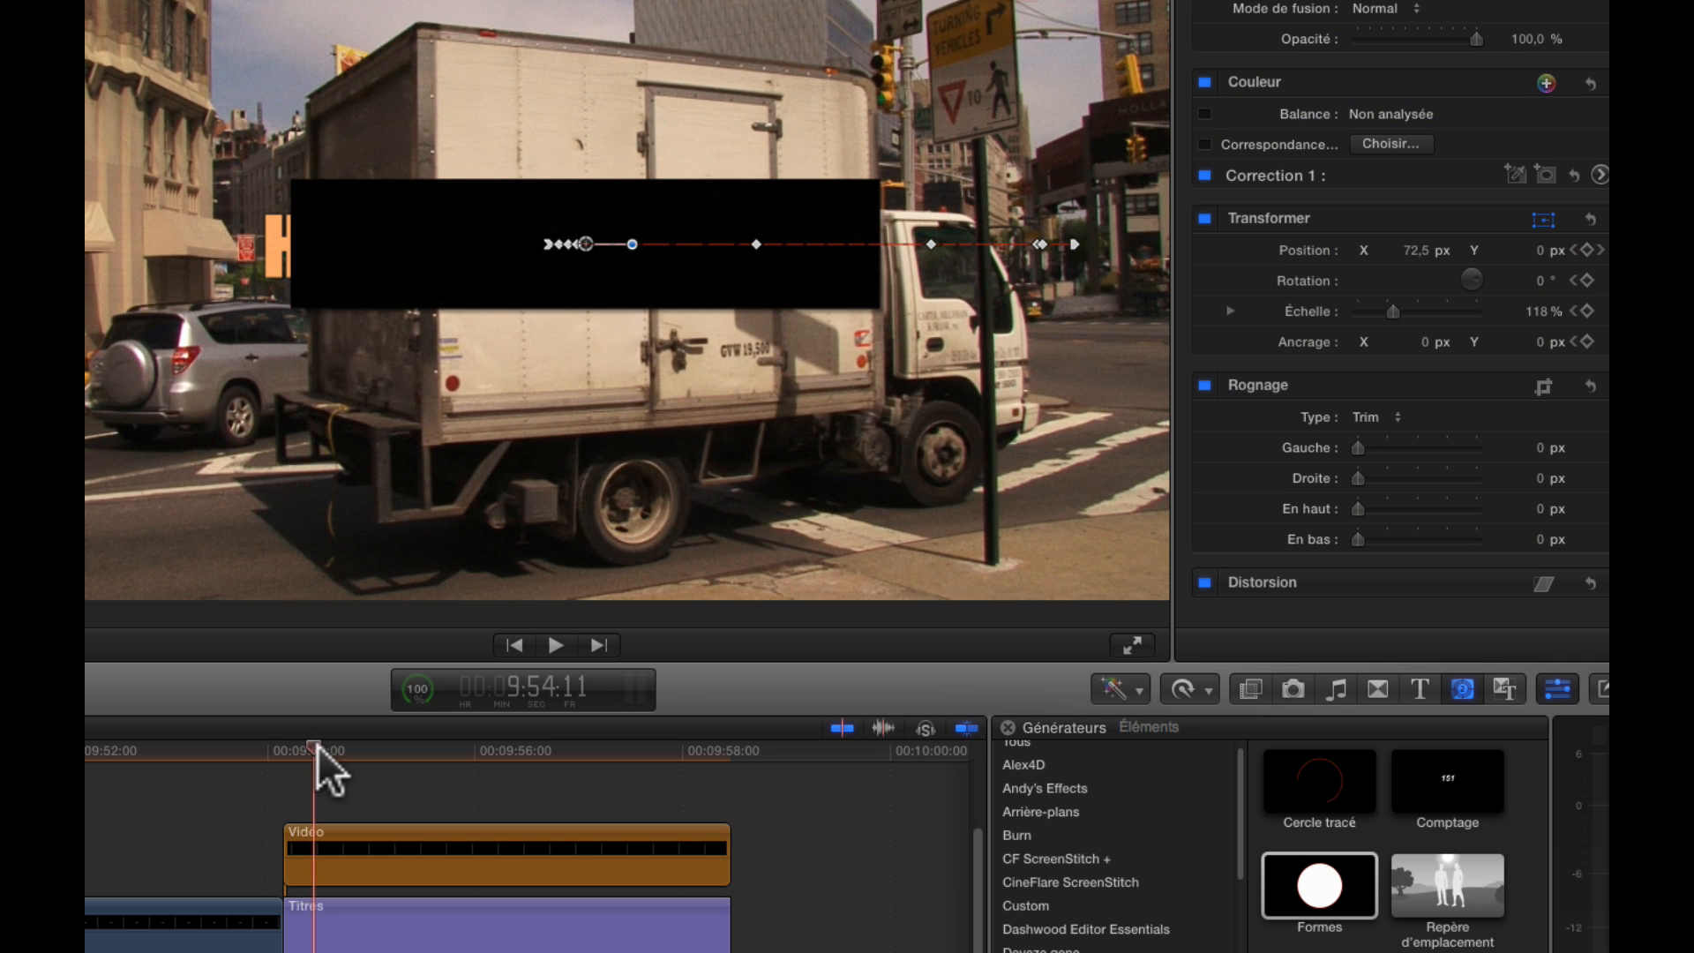
drag(1415, 248, 1455, 248)
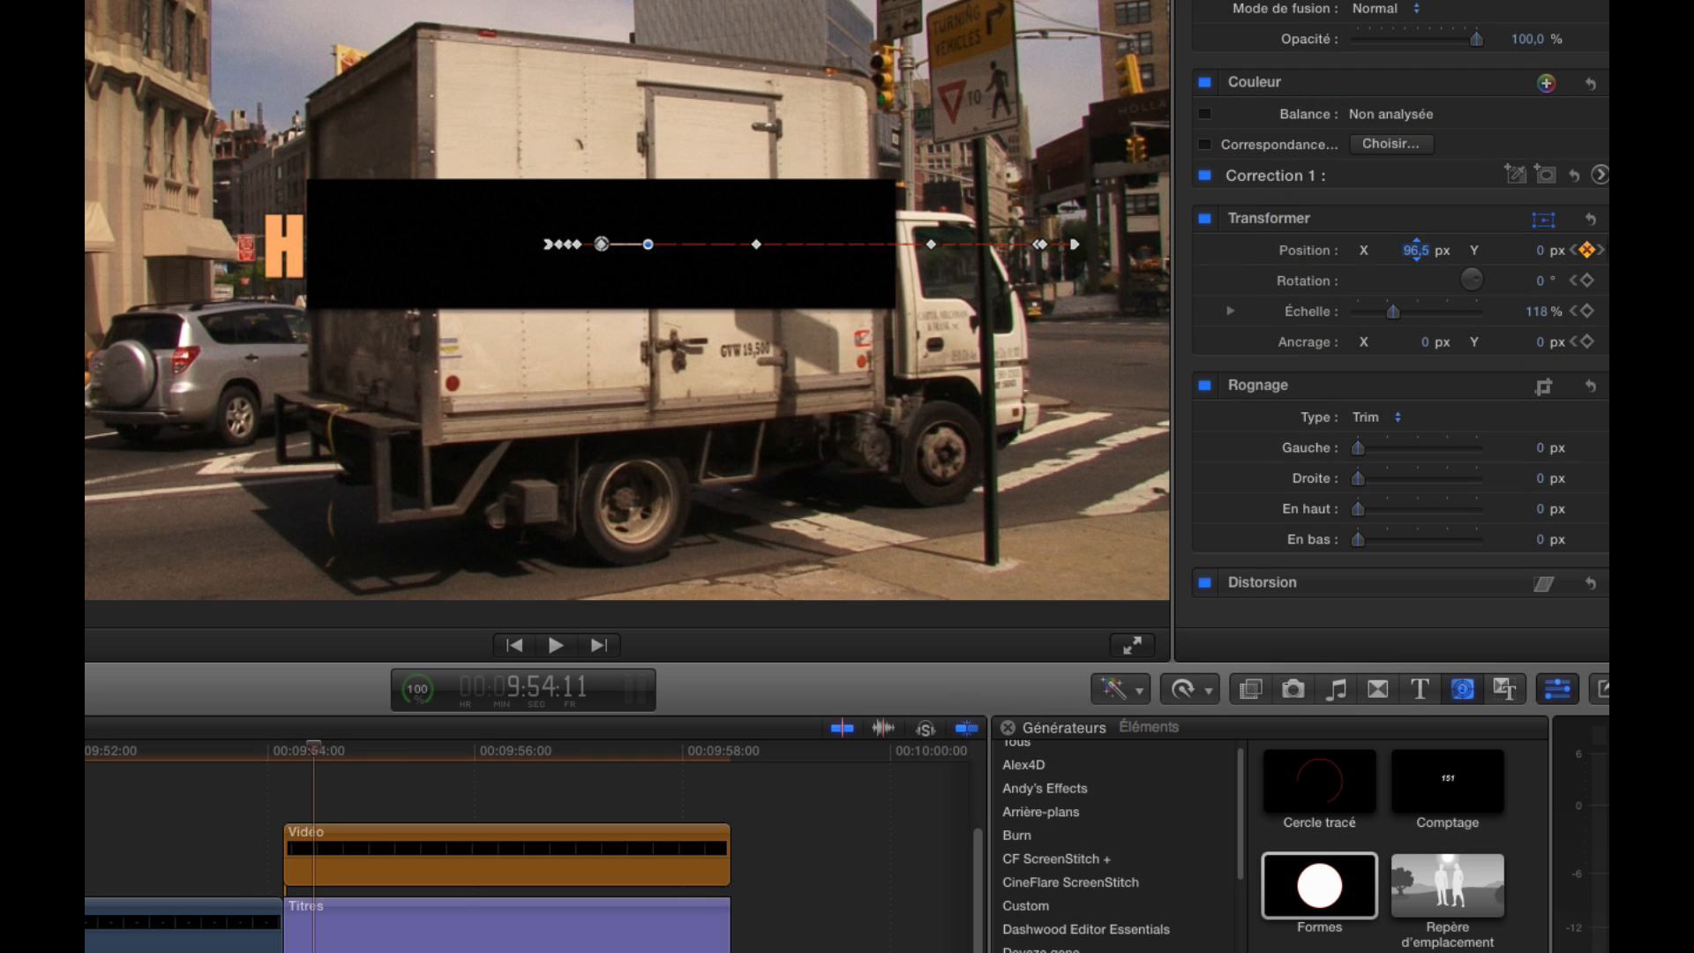
Advance to 9:54:16 and move the rectangle to an X position of 182.7 px to follow the truck's rear edge
key(Right)
key(Right)
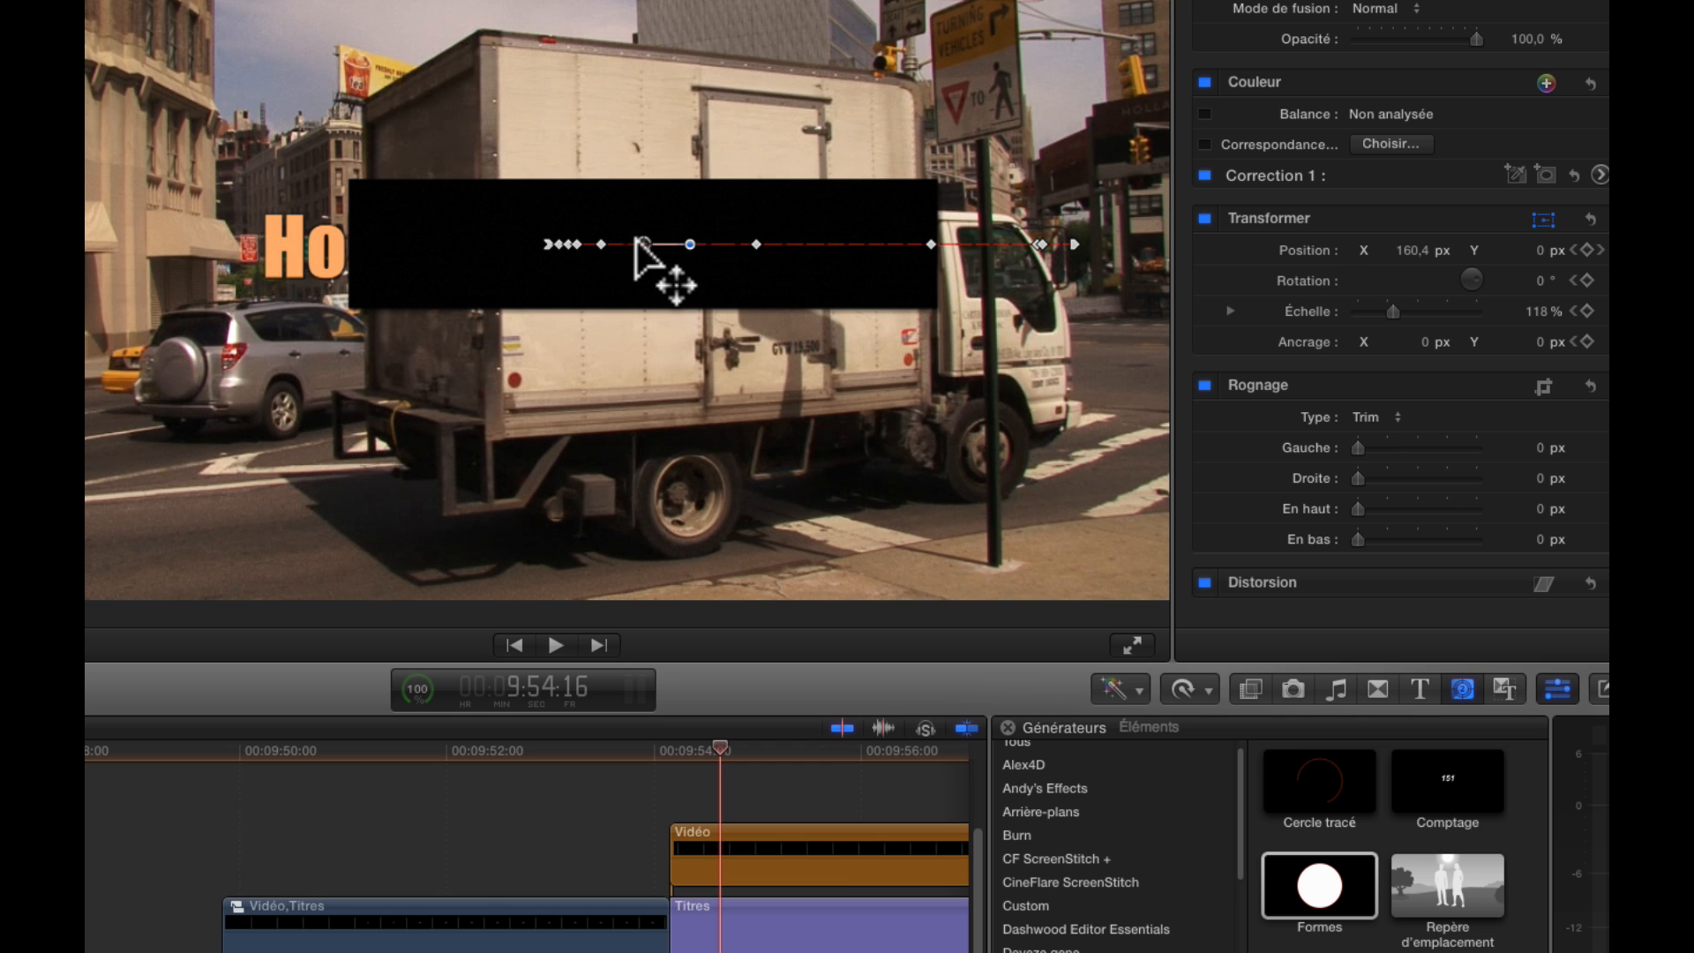
drag(641, 245, 656, 244)
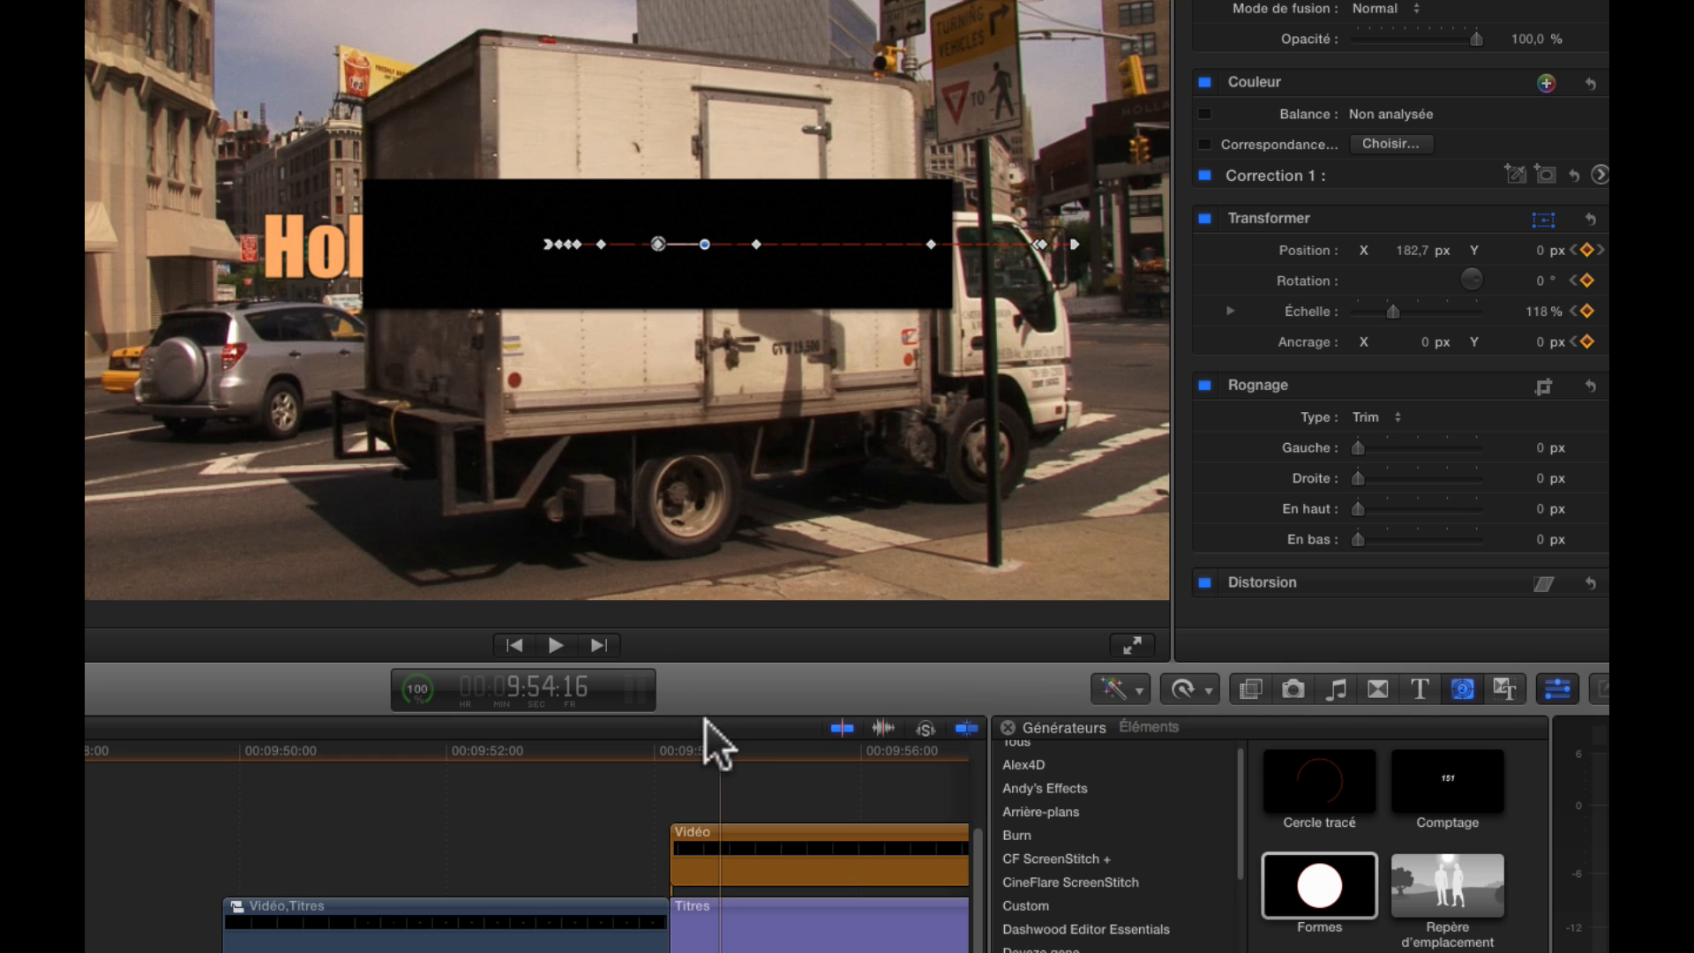
scroll(679, 776, right, 5)
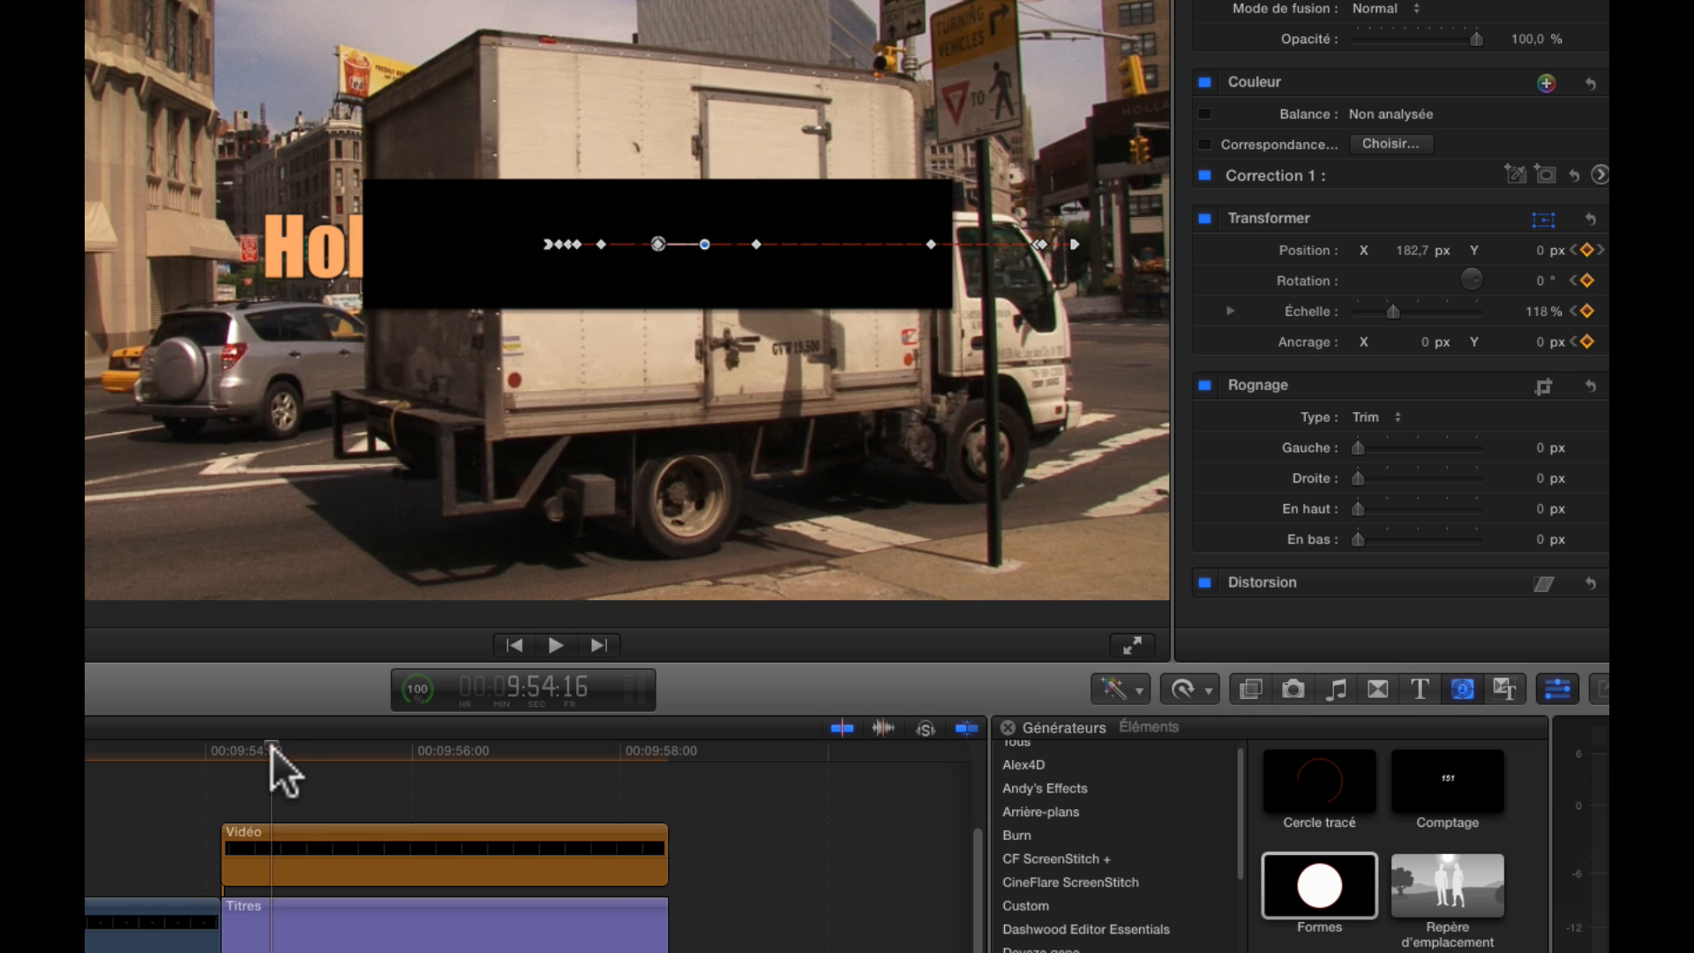
Check the motion frame by frame from 9:54:07 and shift the rectangle to the truck's rear edge at 9:54:12
drag(272, 748, 236, 764)
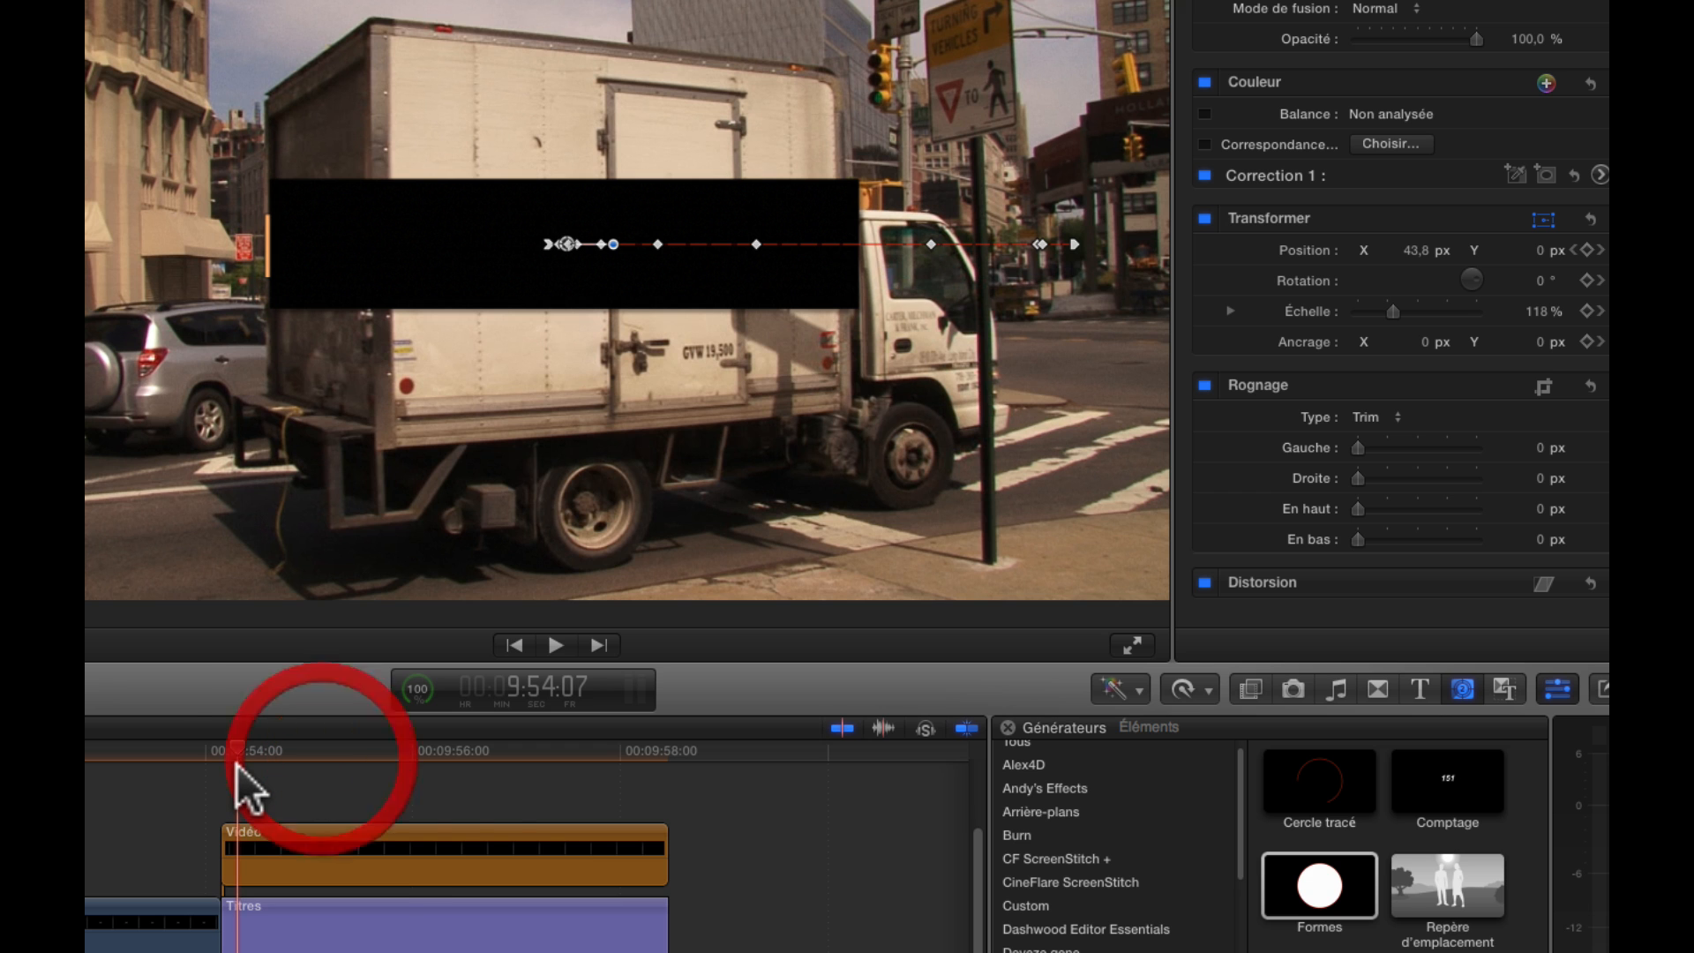
key(Right)
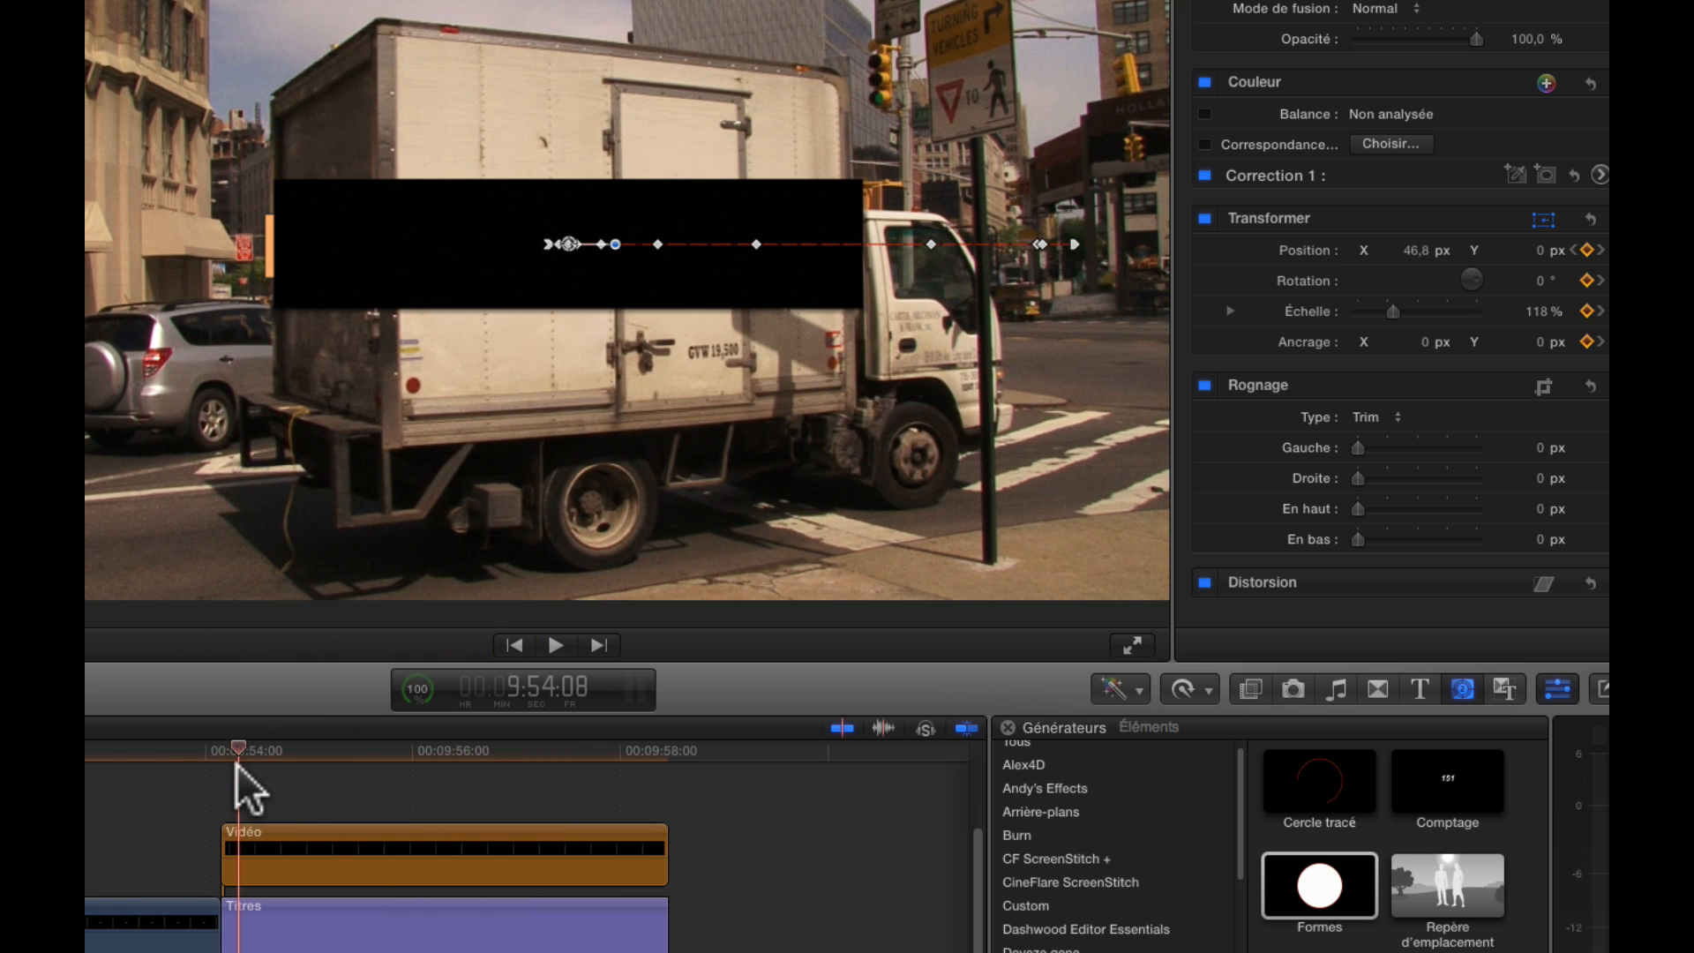
key(Right)
key(Right)
key(Right)
key(Right)
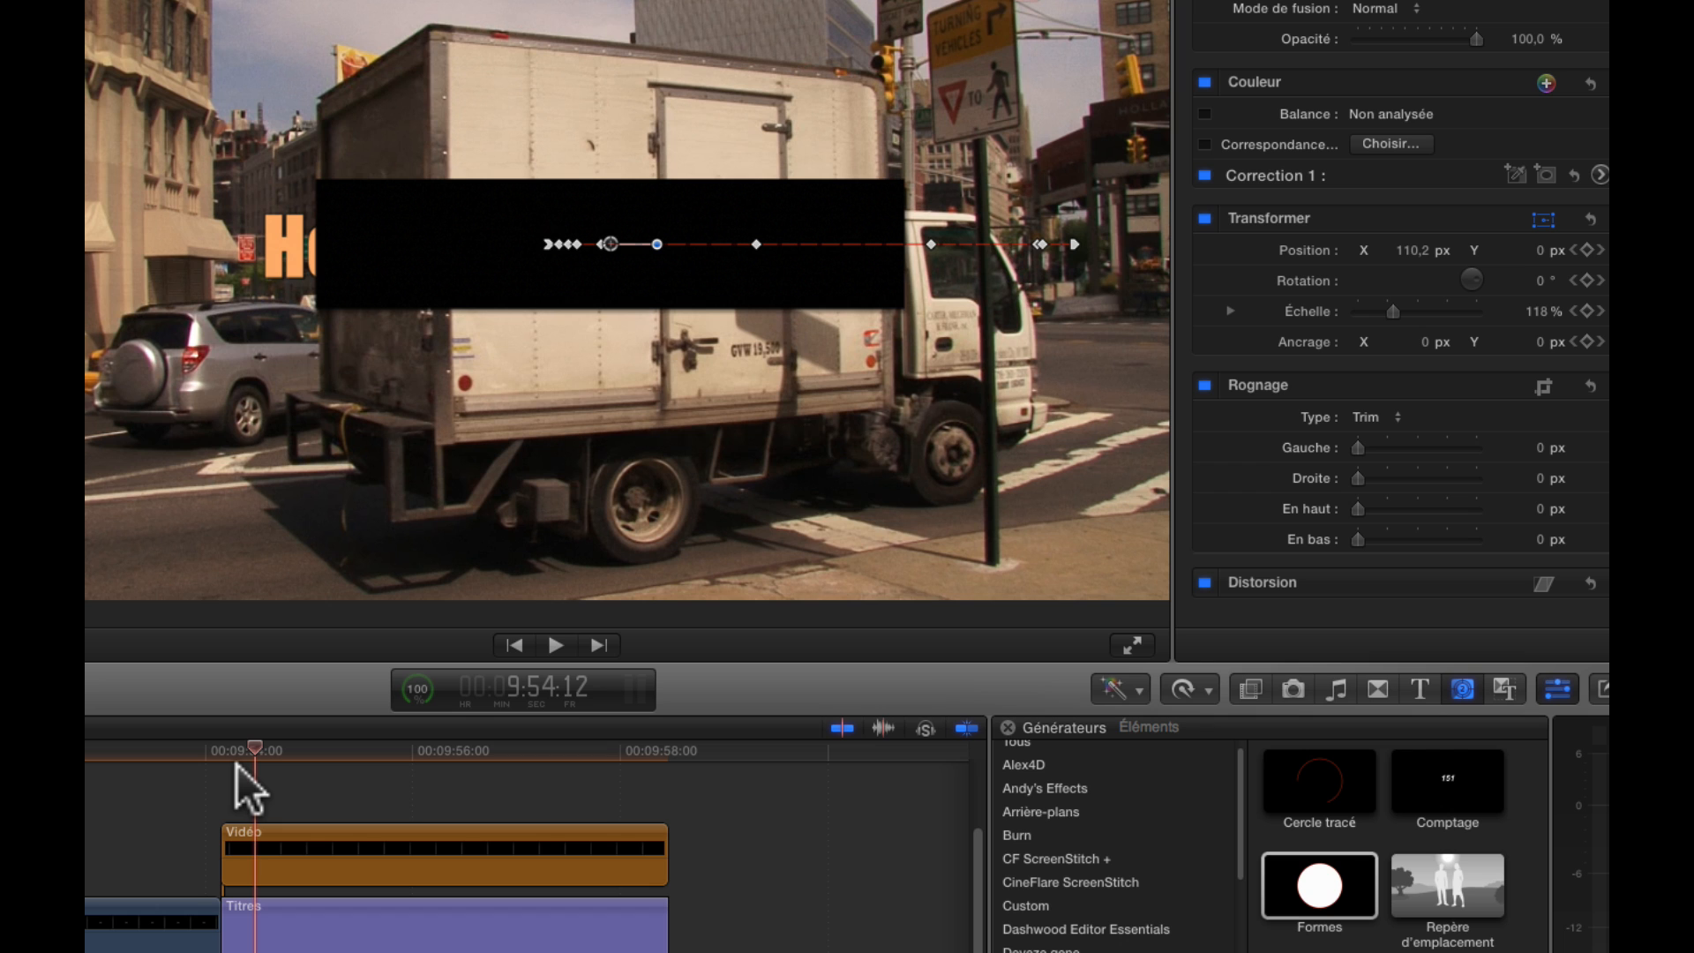
scroll(231, 762, right, 5)
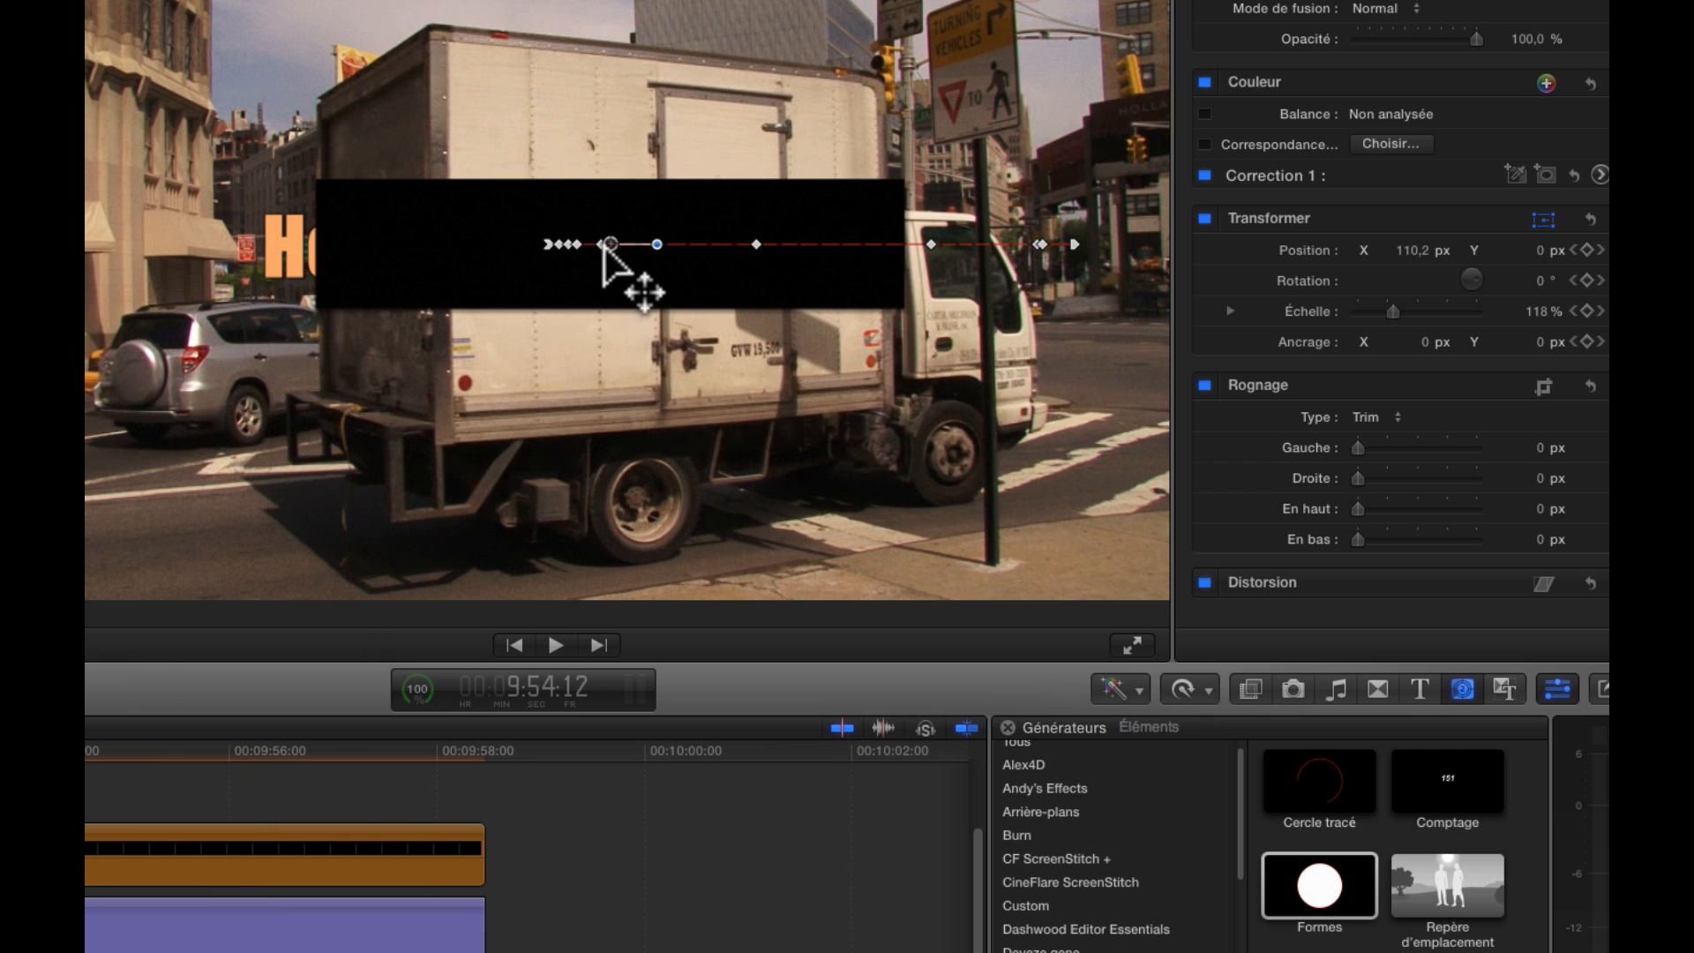
drag(605, 246, 616, 247)
Advance to 9:54:15 and move the rectangle to an X position of 169.3 px
key(Right)
key(Right)
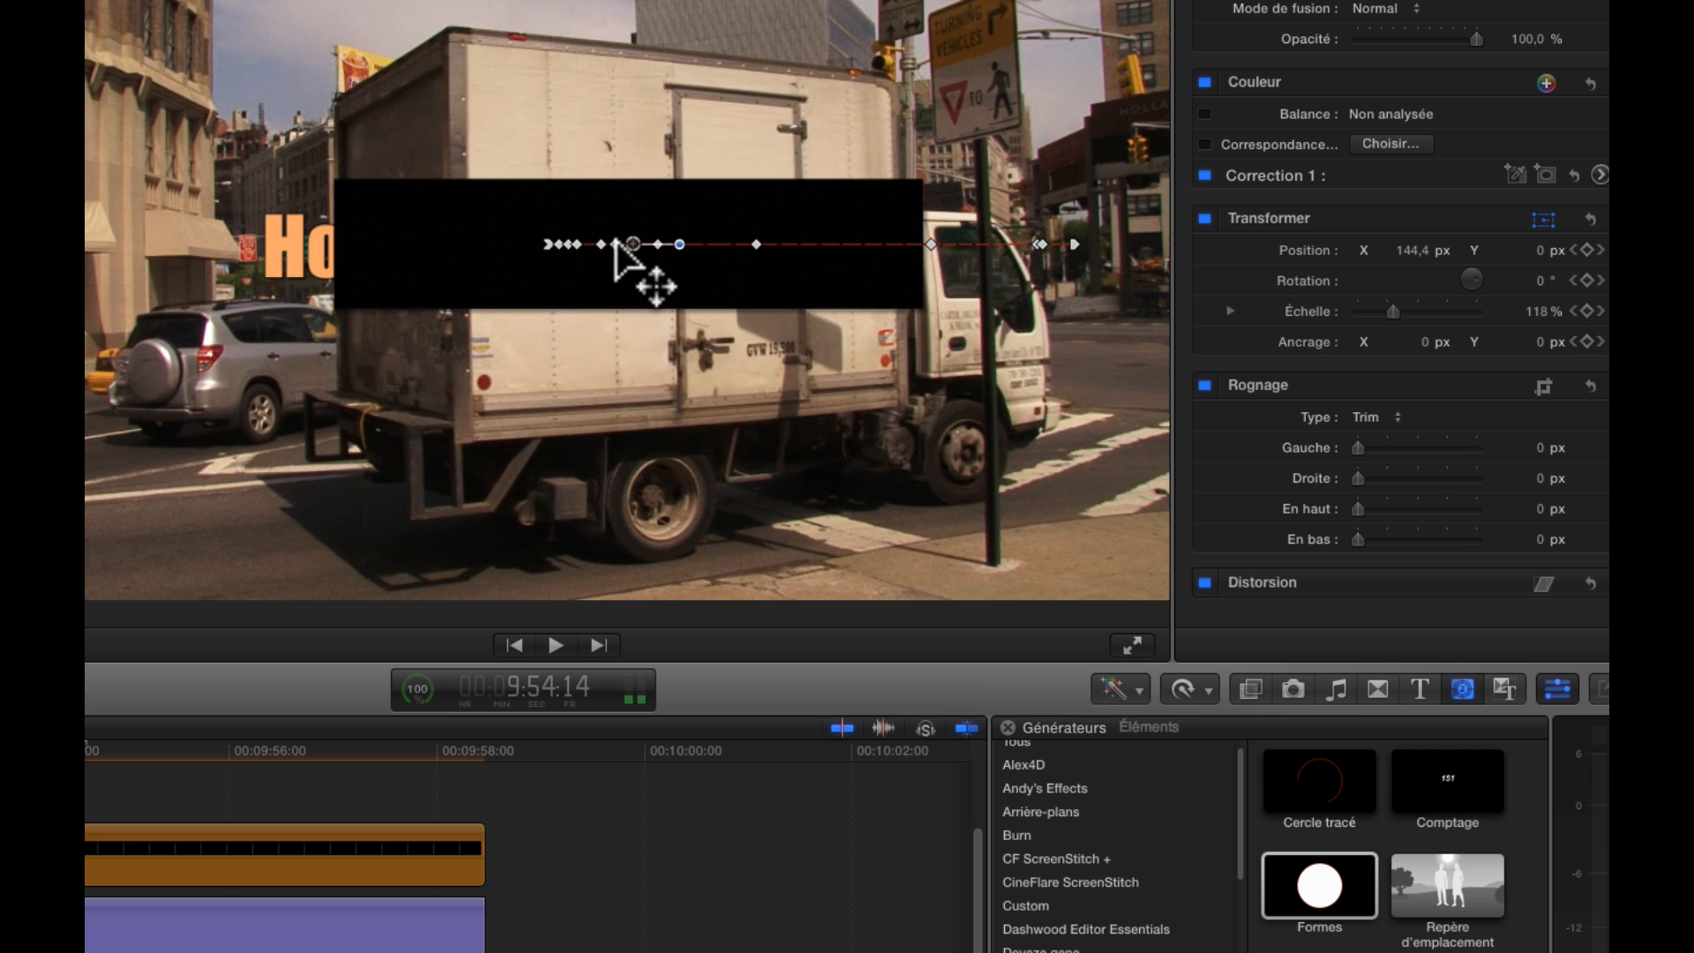
key(Right)
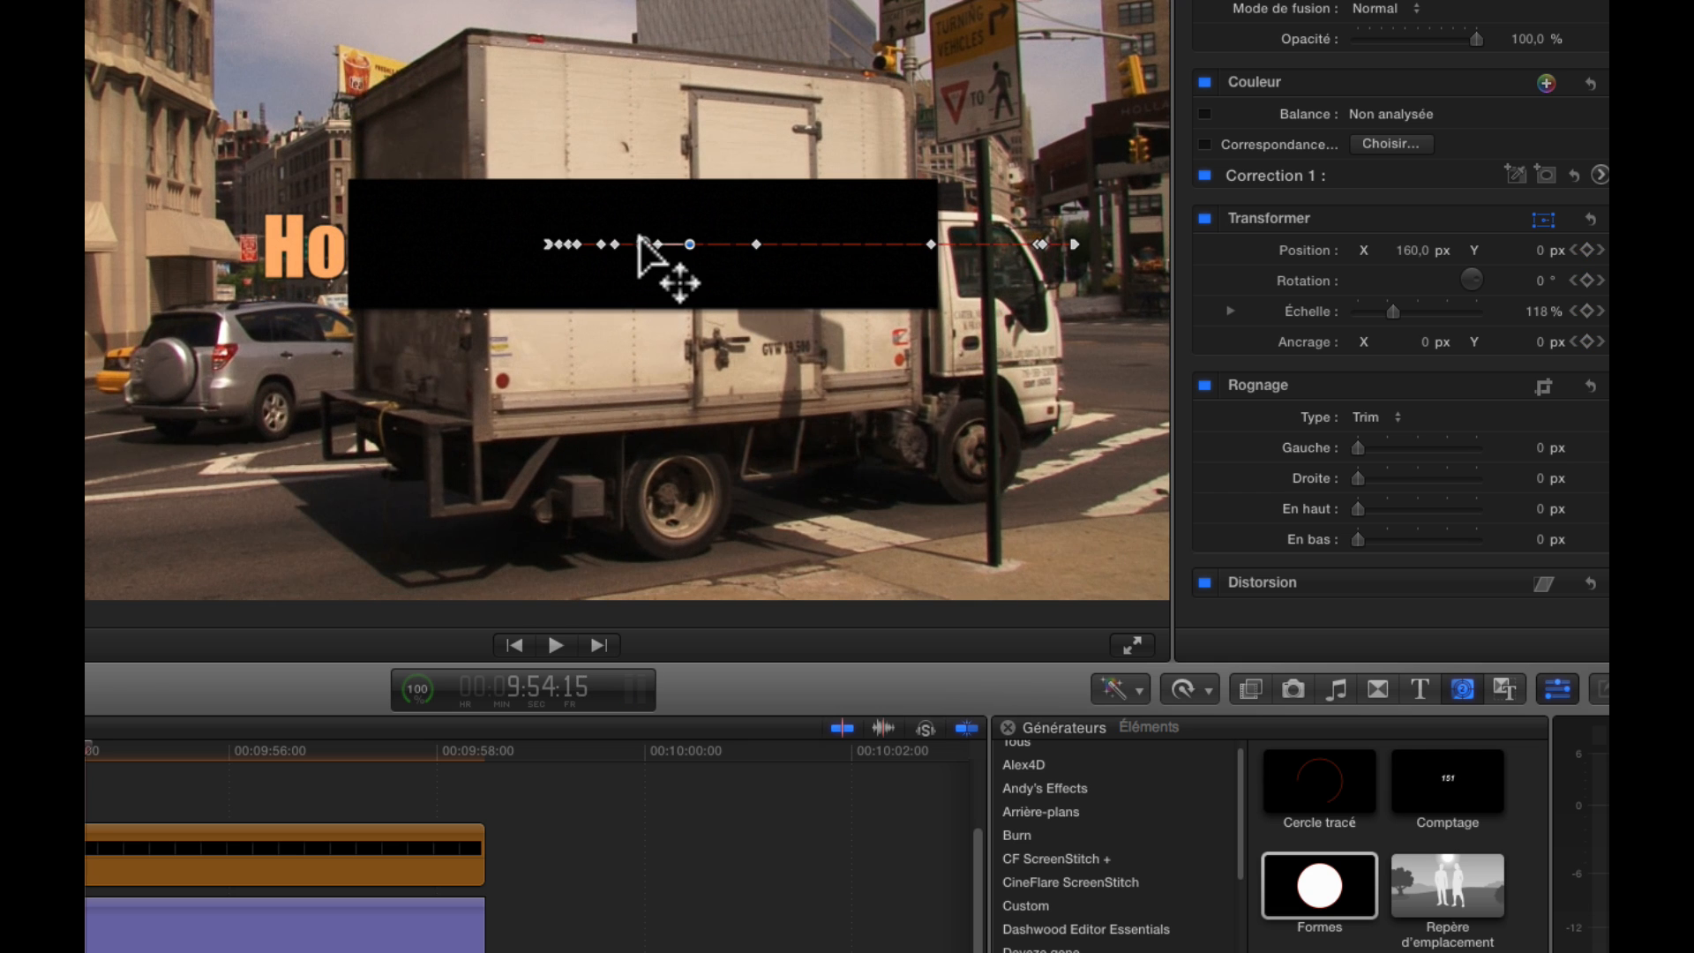
drag(643, 244, 646, 239)
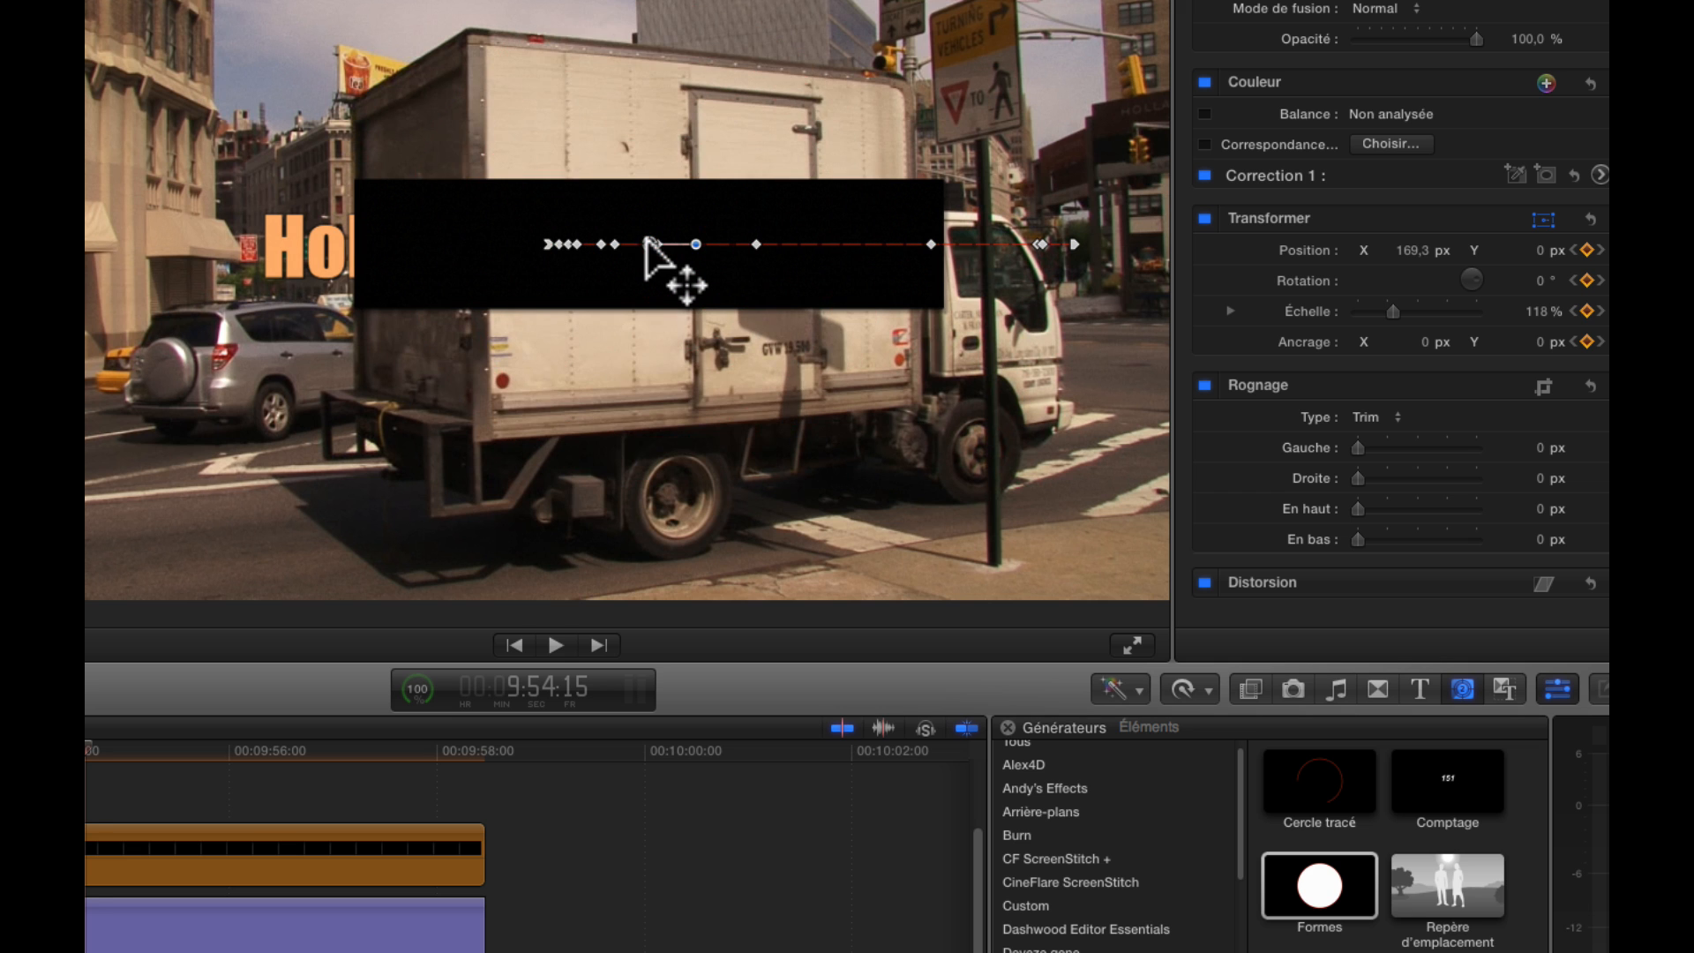
Advance to 9:54:19 and move the rectangle horizontally to line up with the truck's rear edge
key(Right)
key(Right)
key(Right)
Step through the frames from 9:54:24 past 9:55:02, keyframing the rectangle's horizontal position against the truck's rear edge
key(Right)
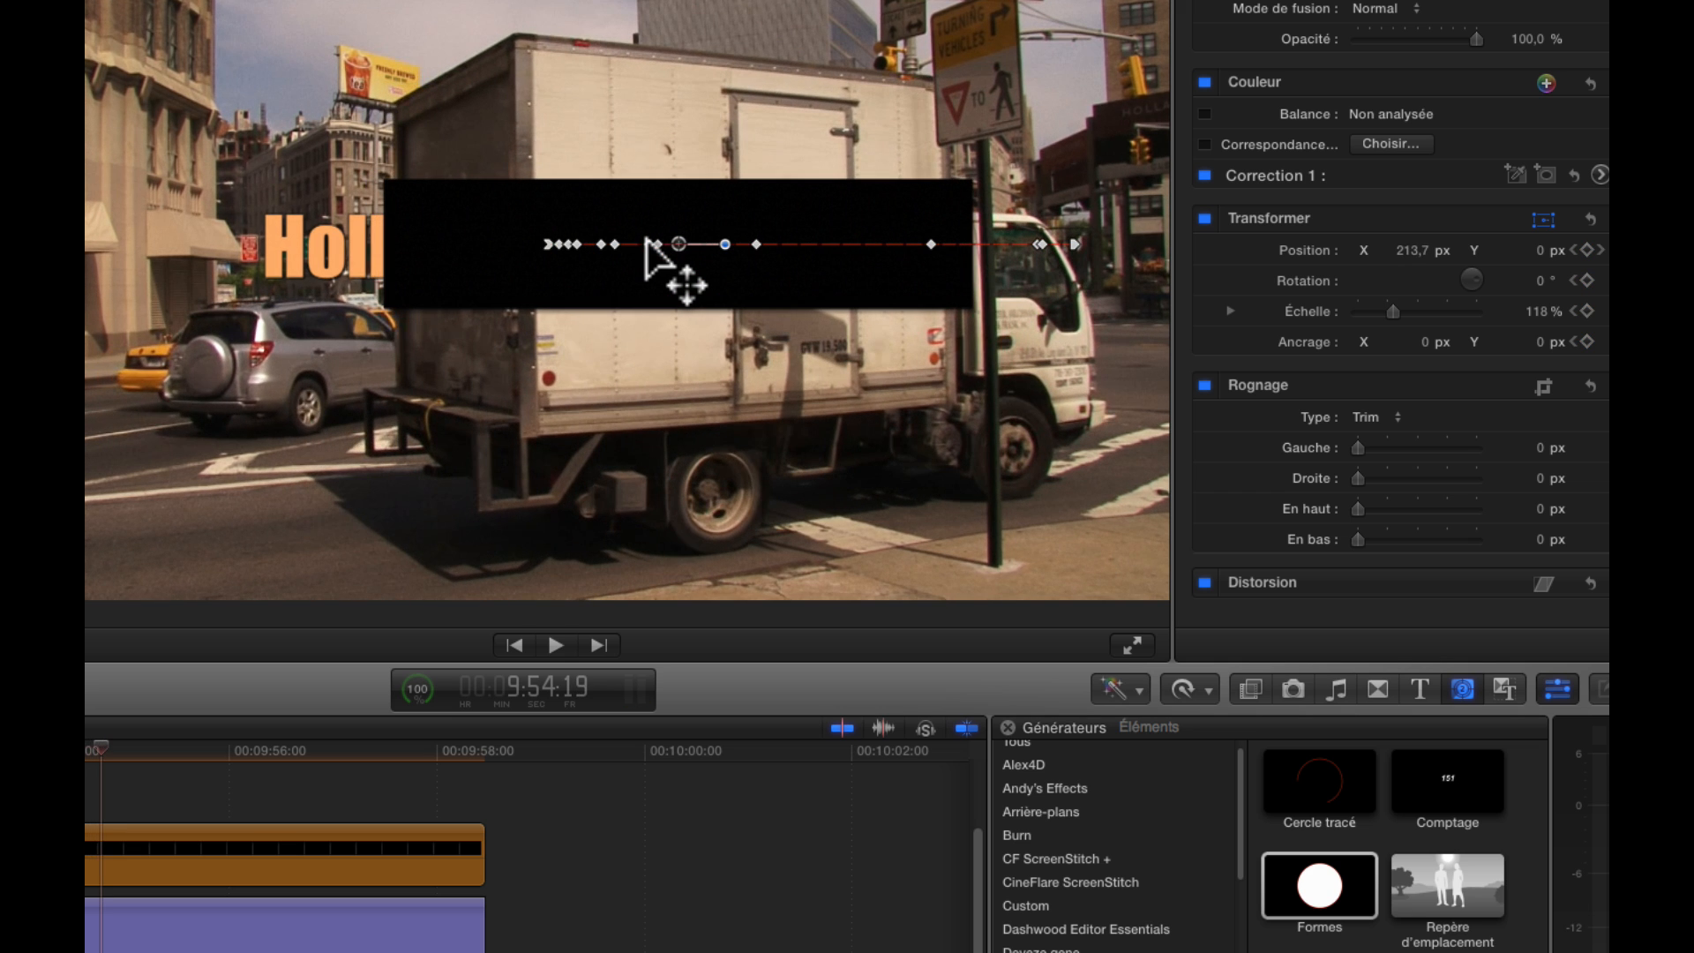
drag(677, 243, 745, 243)
key(Right)
key(Right)
key(Right)
key(Right)
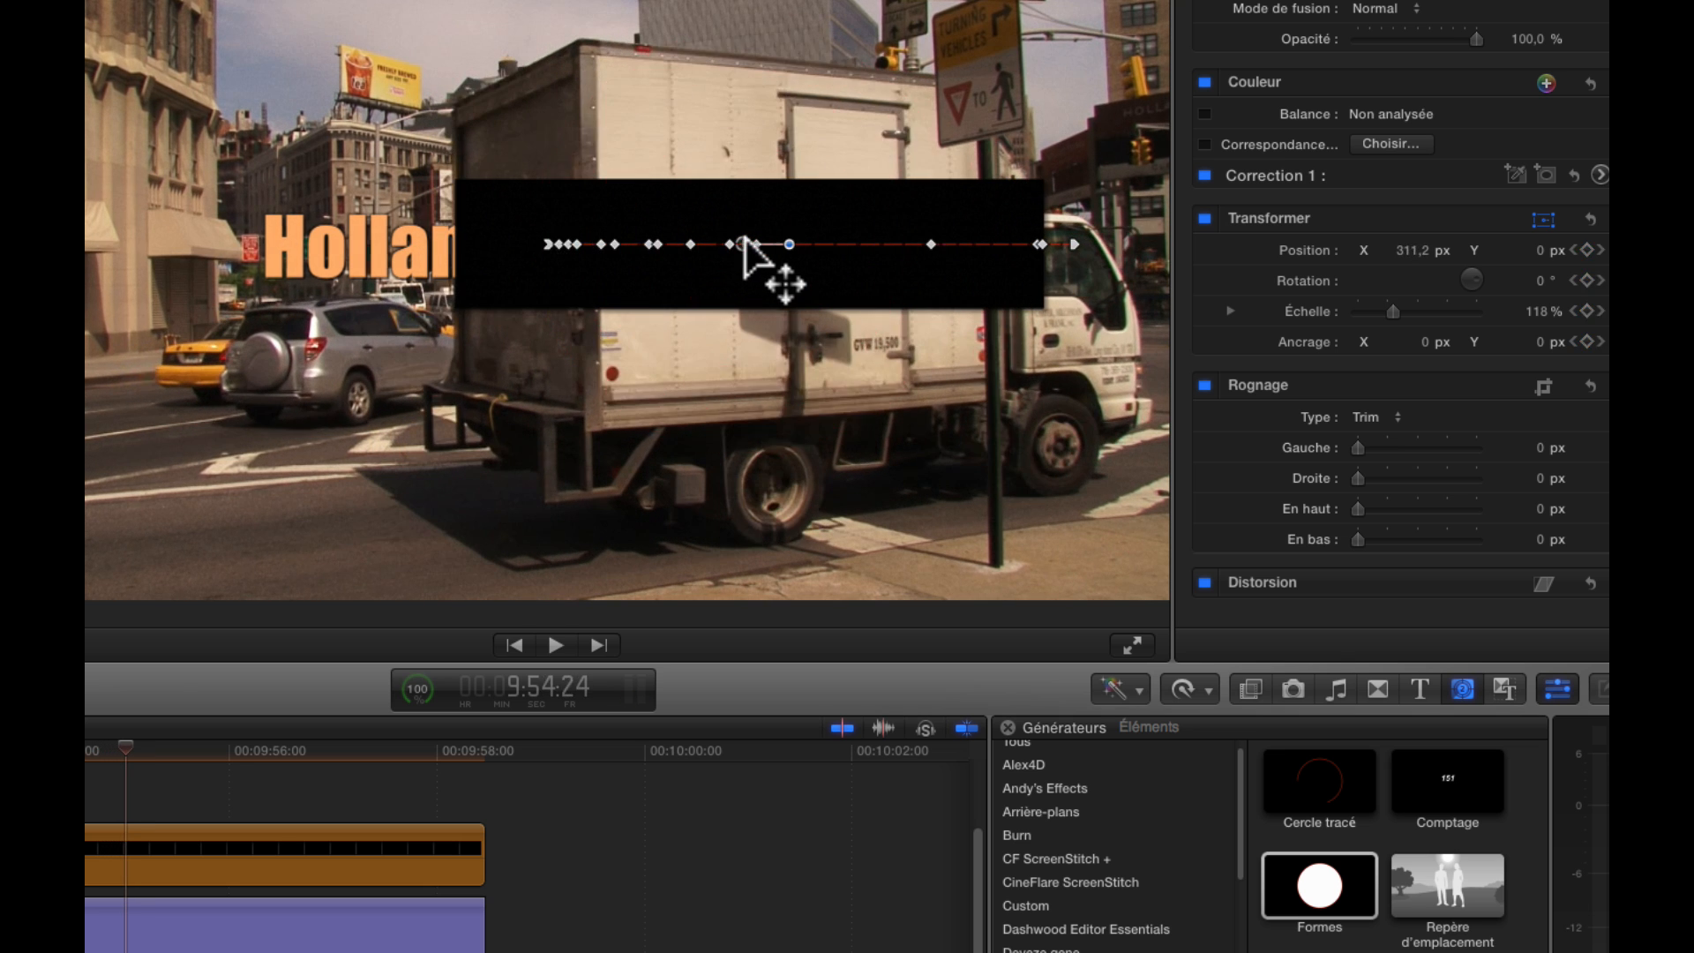
key(Right)
key(Right)
key(Right)
Continue to about 9:55:10 and realign the rectangle horizontally with the truck's rear edge
key(Right)
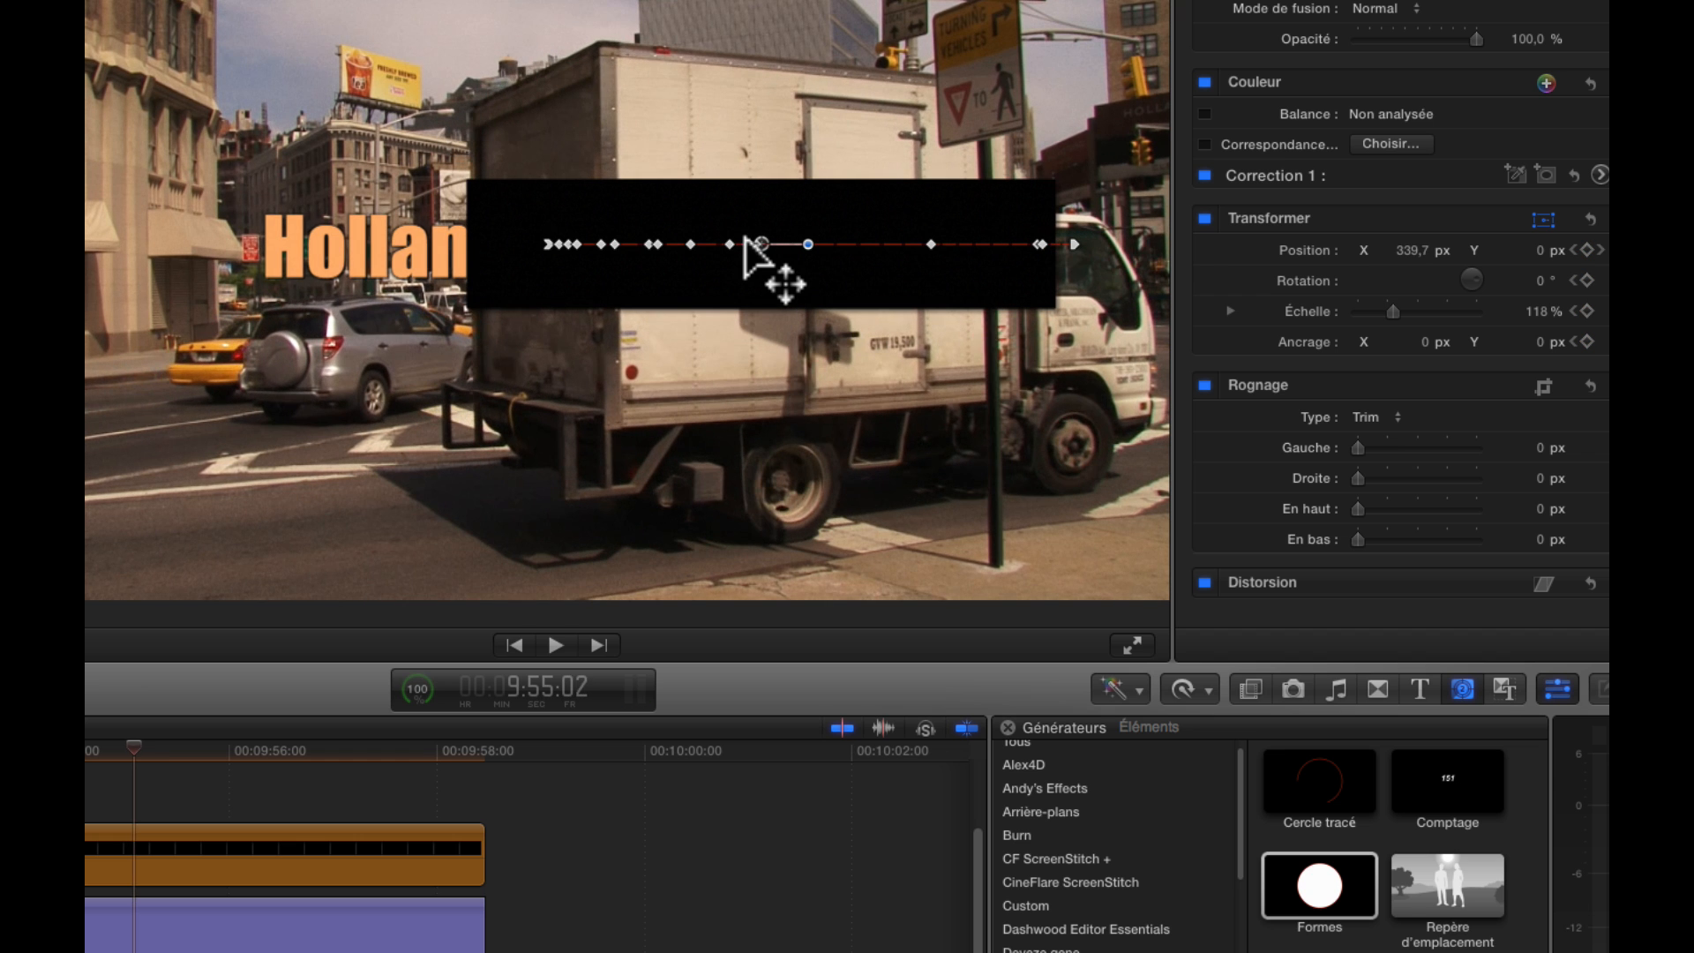
drag(746, 244, 813, 244)
key(Right)
key(Right)
key(Right)
key(Right)
key(Right)
Check the frames around 9:55:22, advance to 9:56:02 and keyframe the rectangle's position at the truck's rear edge
key(Right)
key(Right)
key(Right)
key(Right)
key(Right)
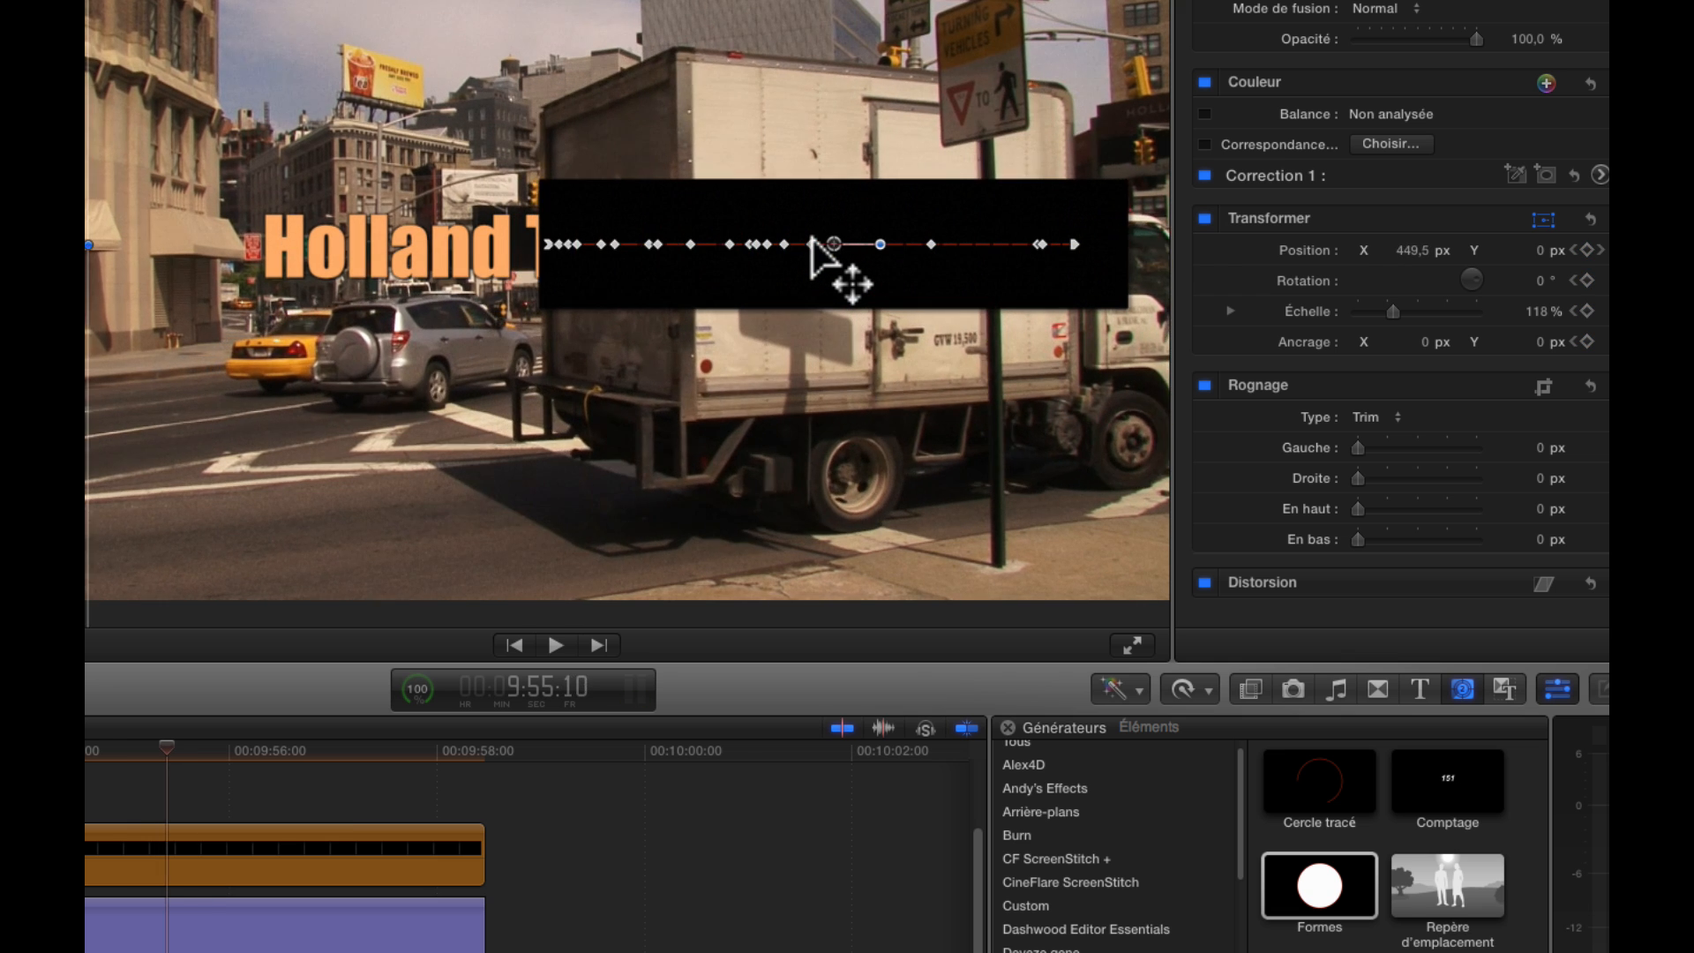
drag(846, 243, 851, 243)
key(Right)
key(Right)
key(Right)
key(Right)
key(Right)
key(Right)
key(Right)
key(Right)
key(Right)
key(Right)
key(Right)
key(Right)
key(Right)
key(Right)
key(Right)
key(Right)
key(Right)
key(Right)
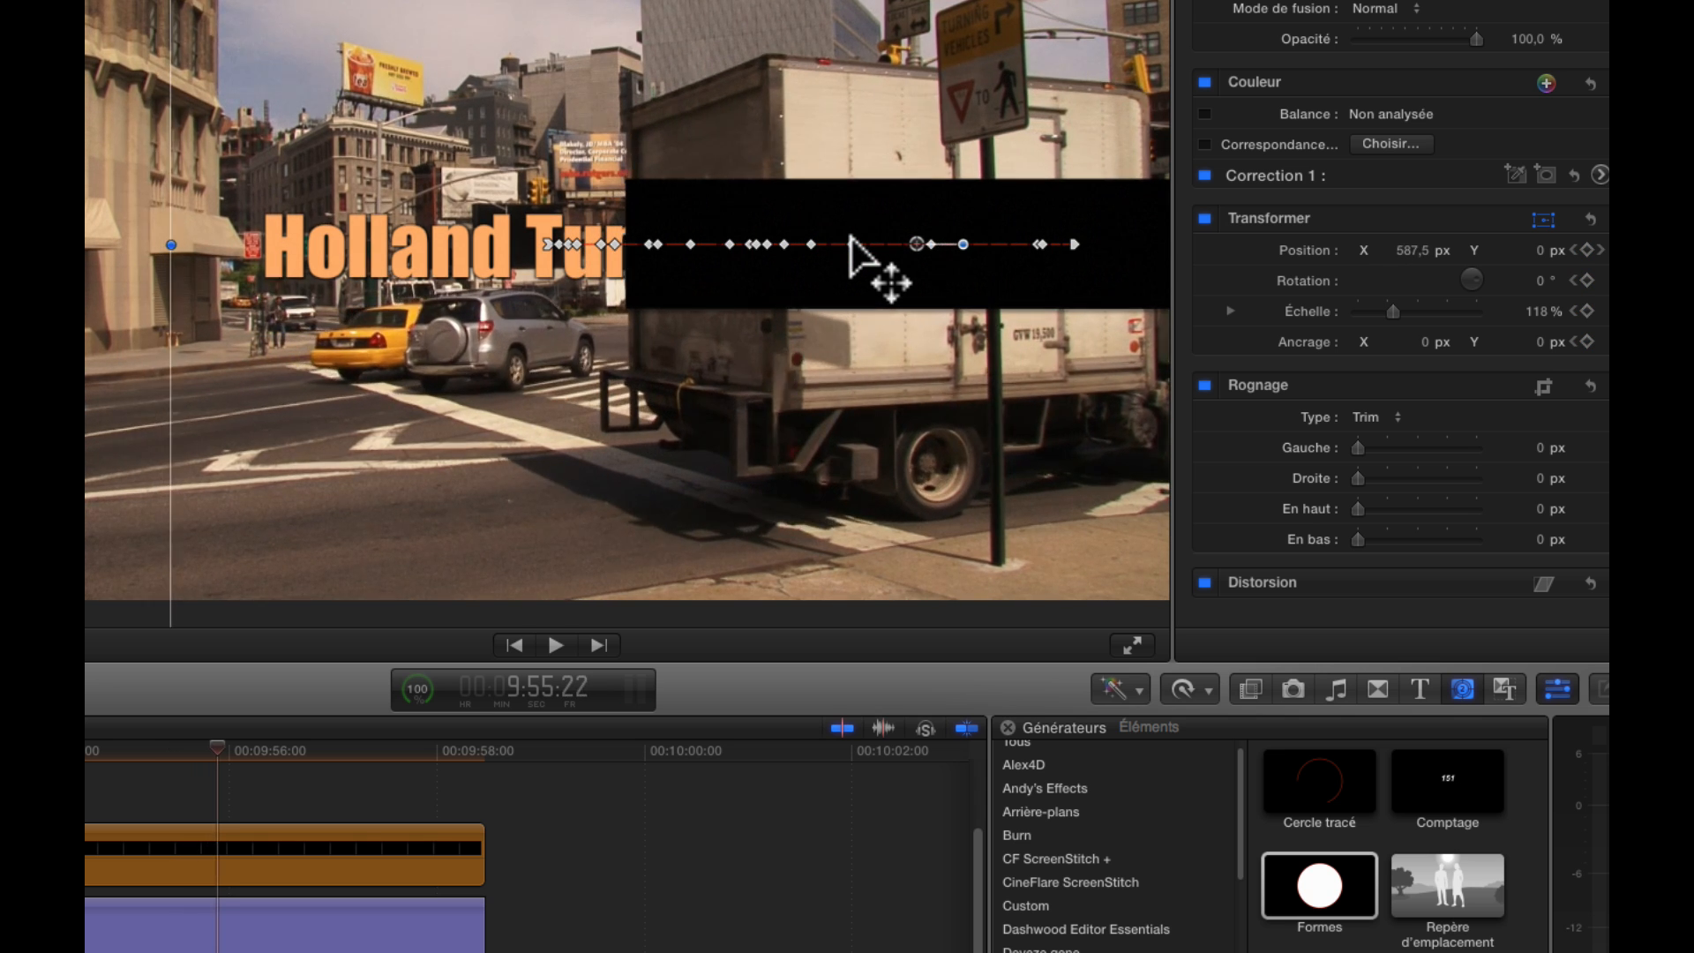
key(Left)
key(Left)
key(Left)
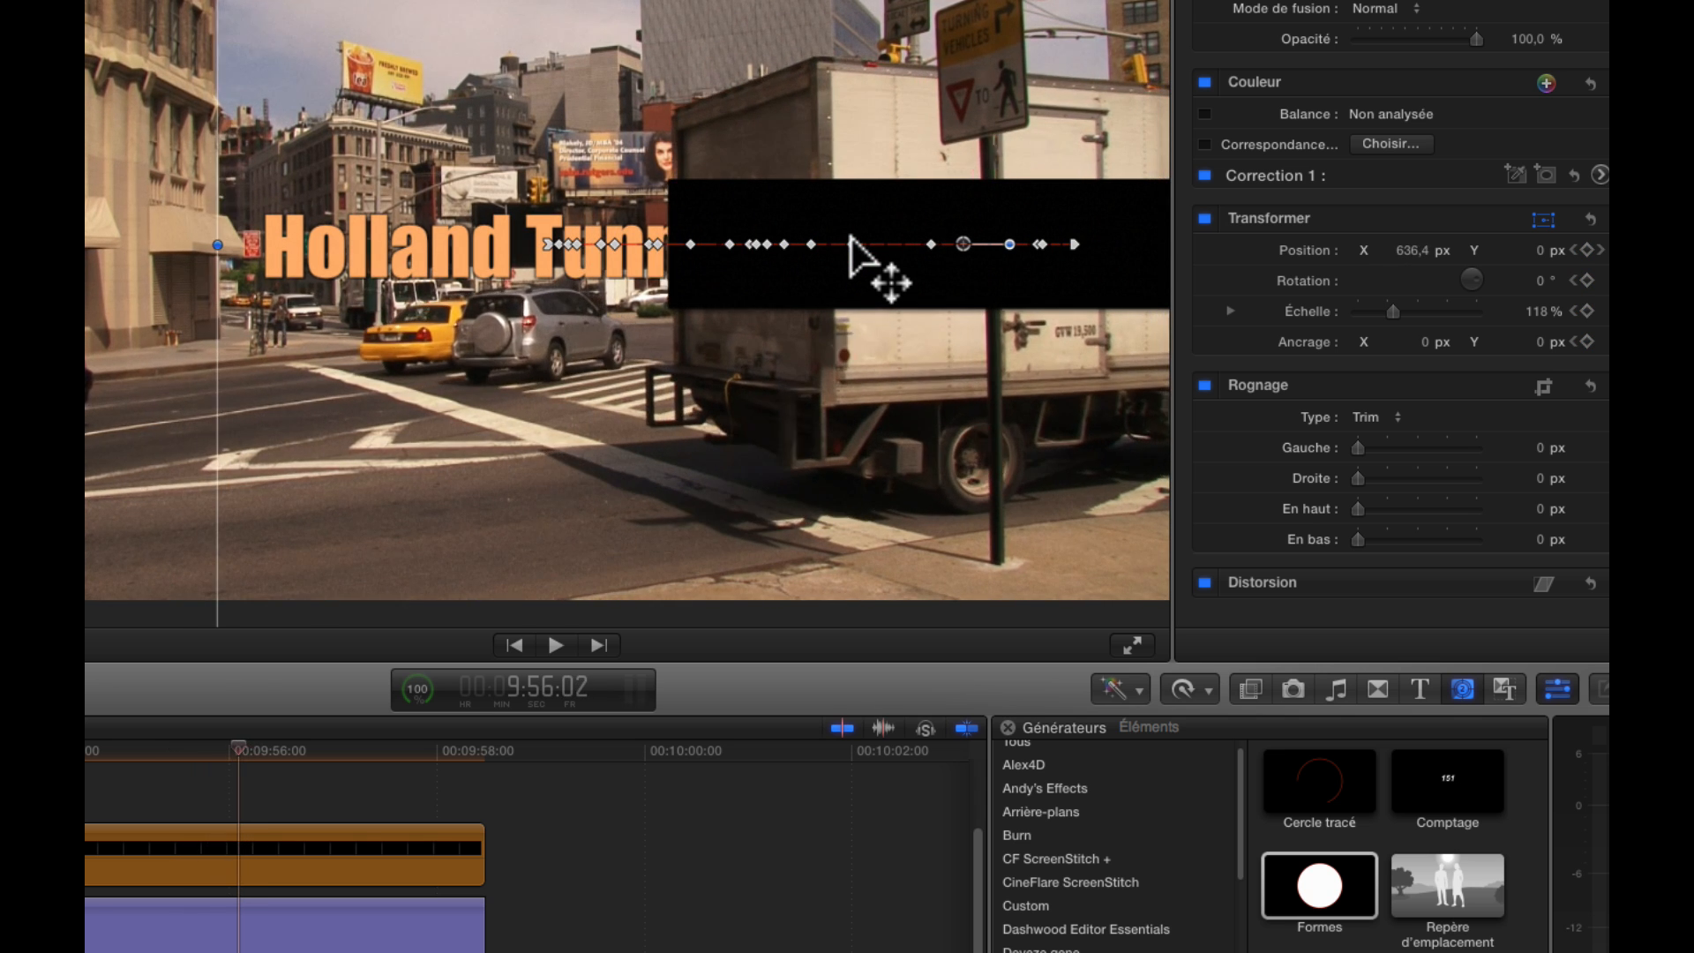
drag(962, 250, 960, 241)
Advance to 9:56:15 and keyframe the rectangle's X position at 783.7 px, clear of the whole title
key(Right)
key(Right)
key(Right)
key(Right)
key(Right)
key(Right)
key(Right)
key(Right)
key(Right)
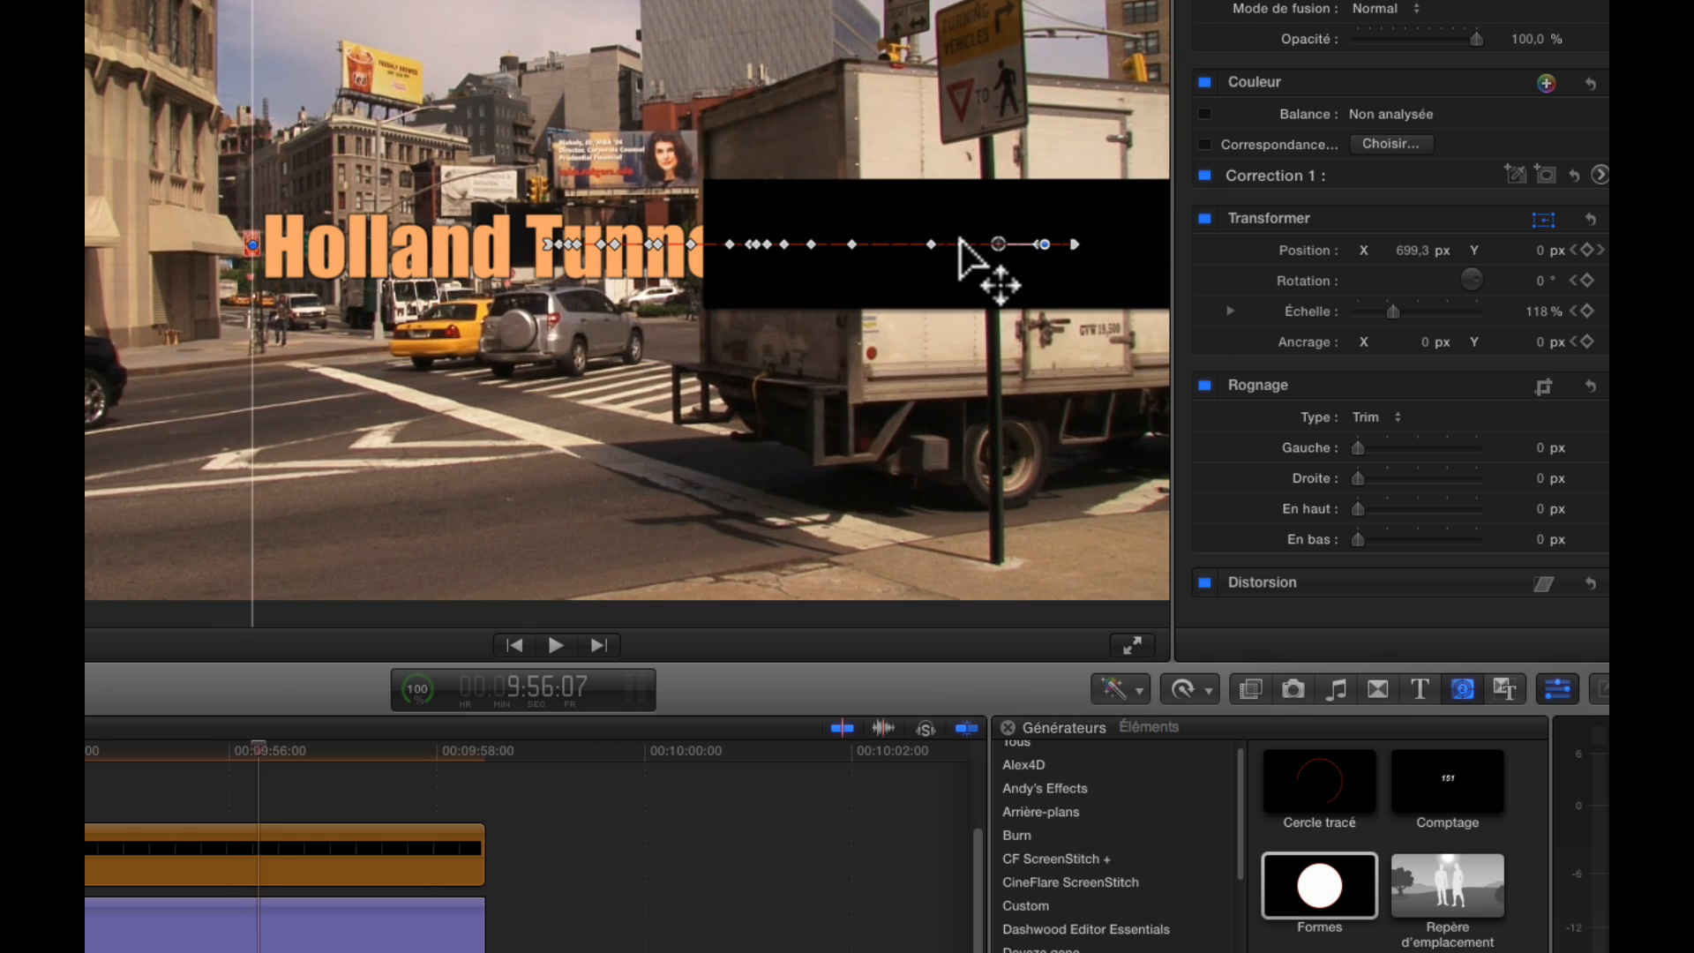
key(Right)
key(Right)
key(Right)
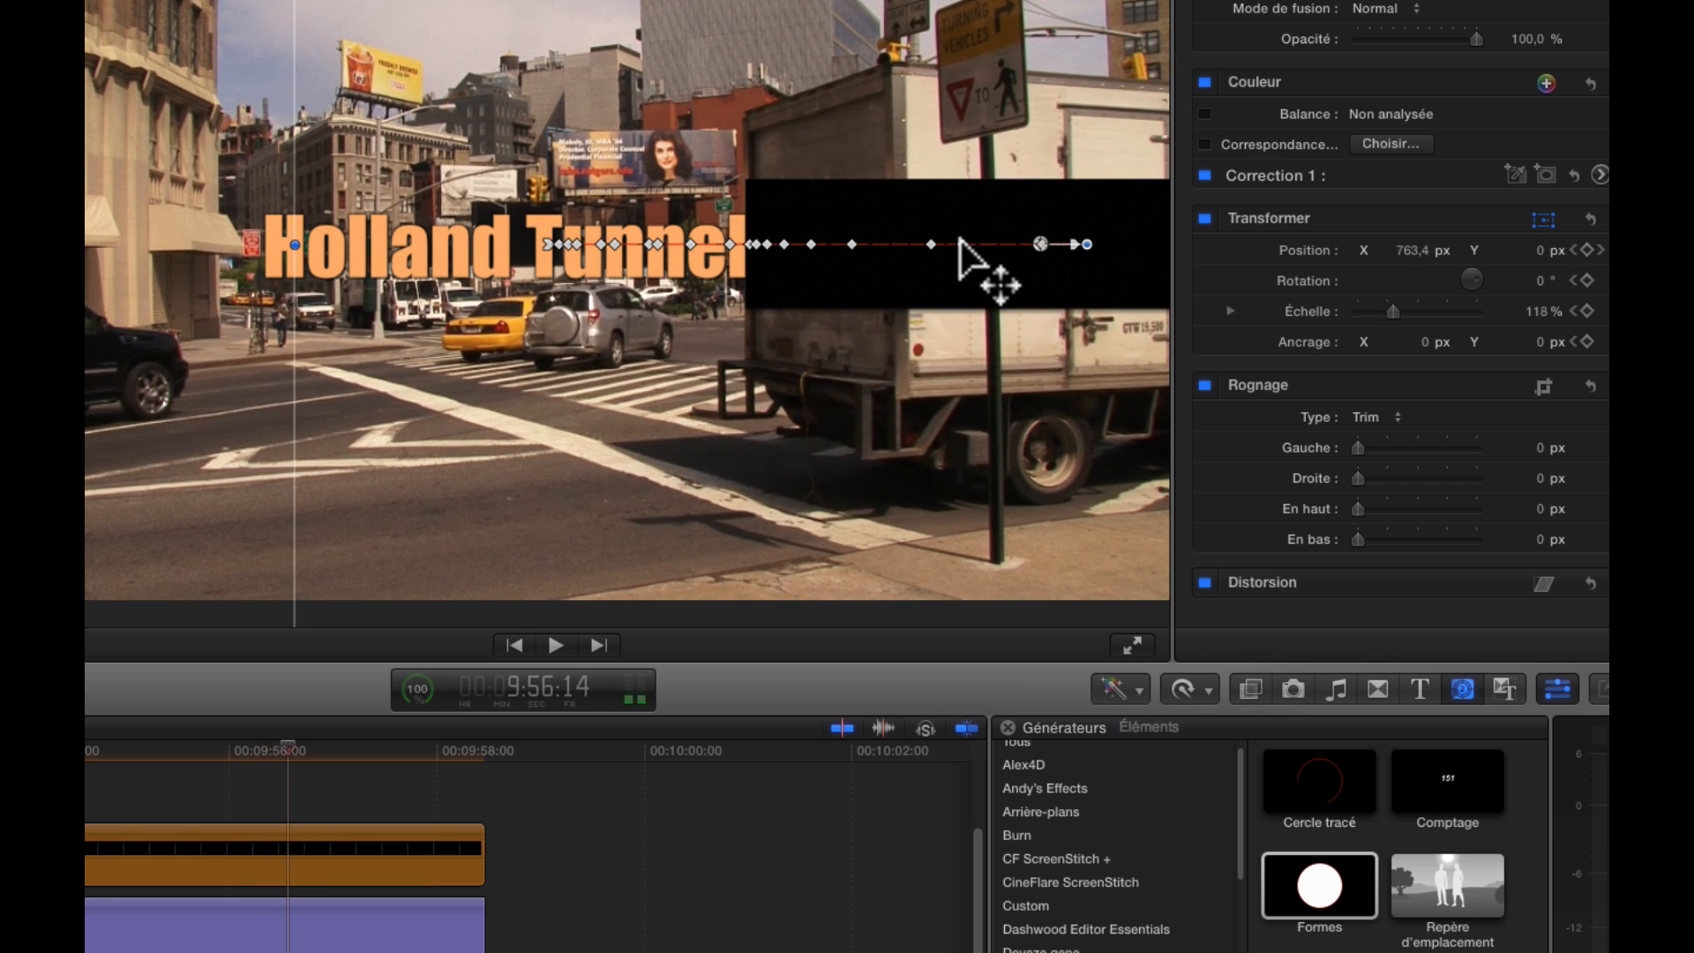
key(Right)
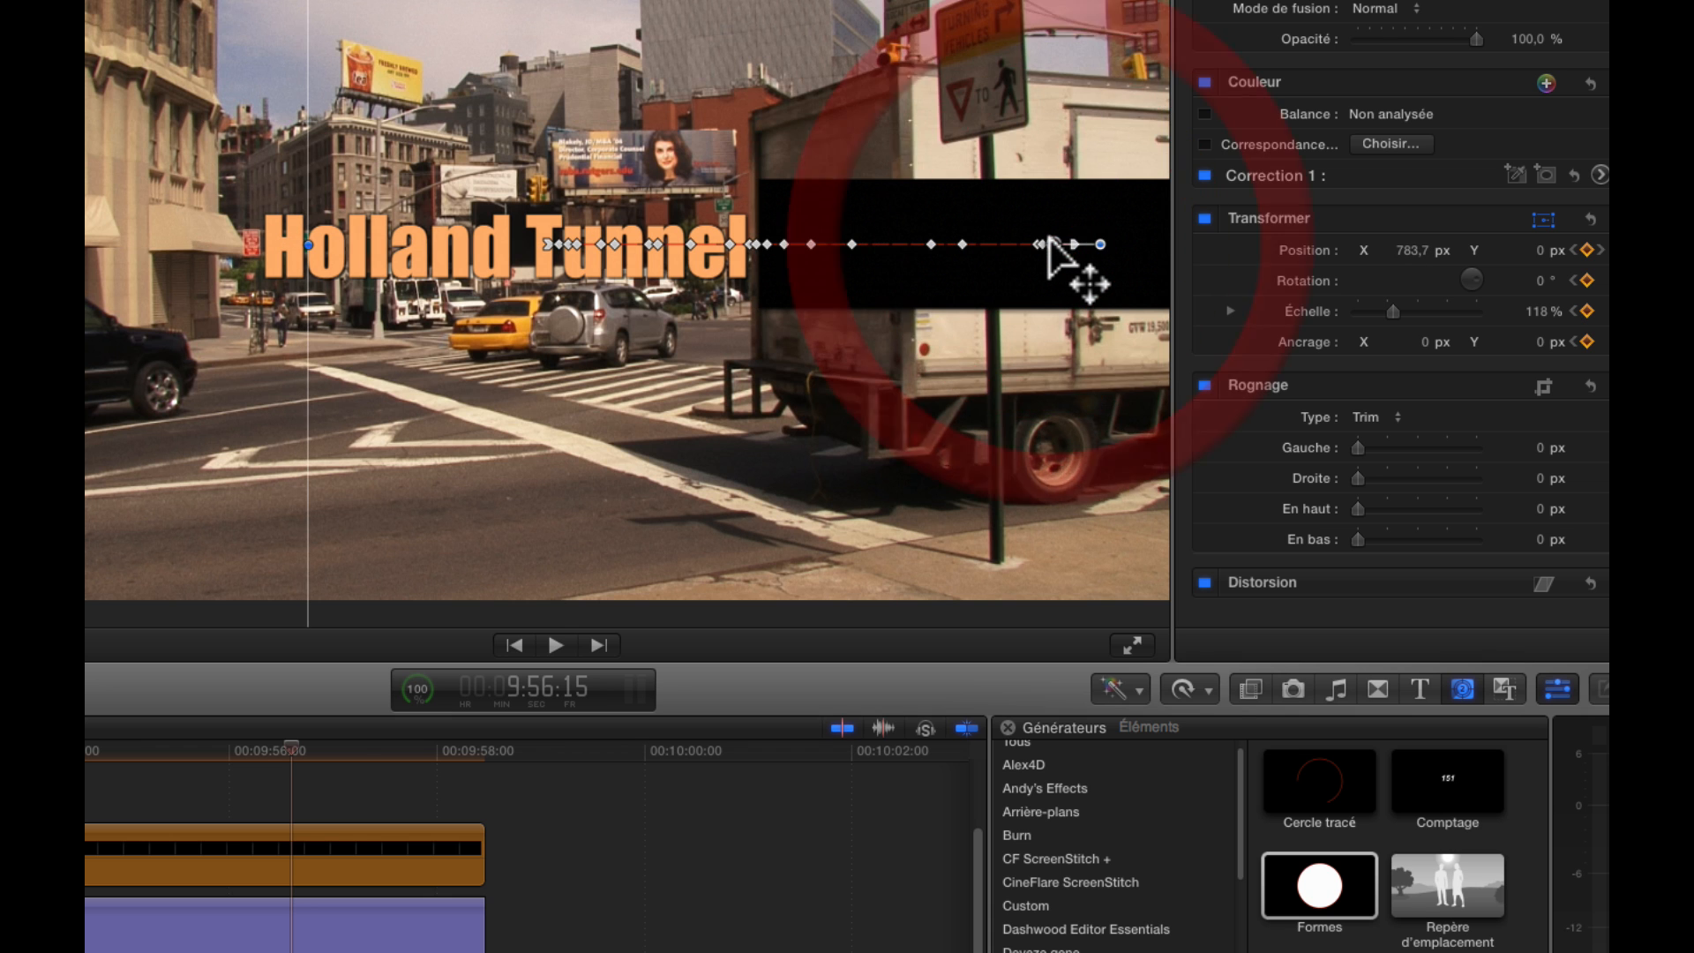
key(Right)
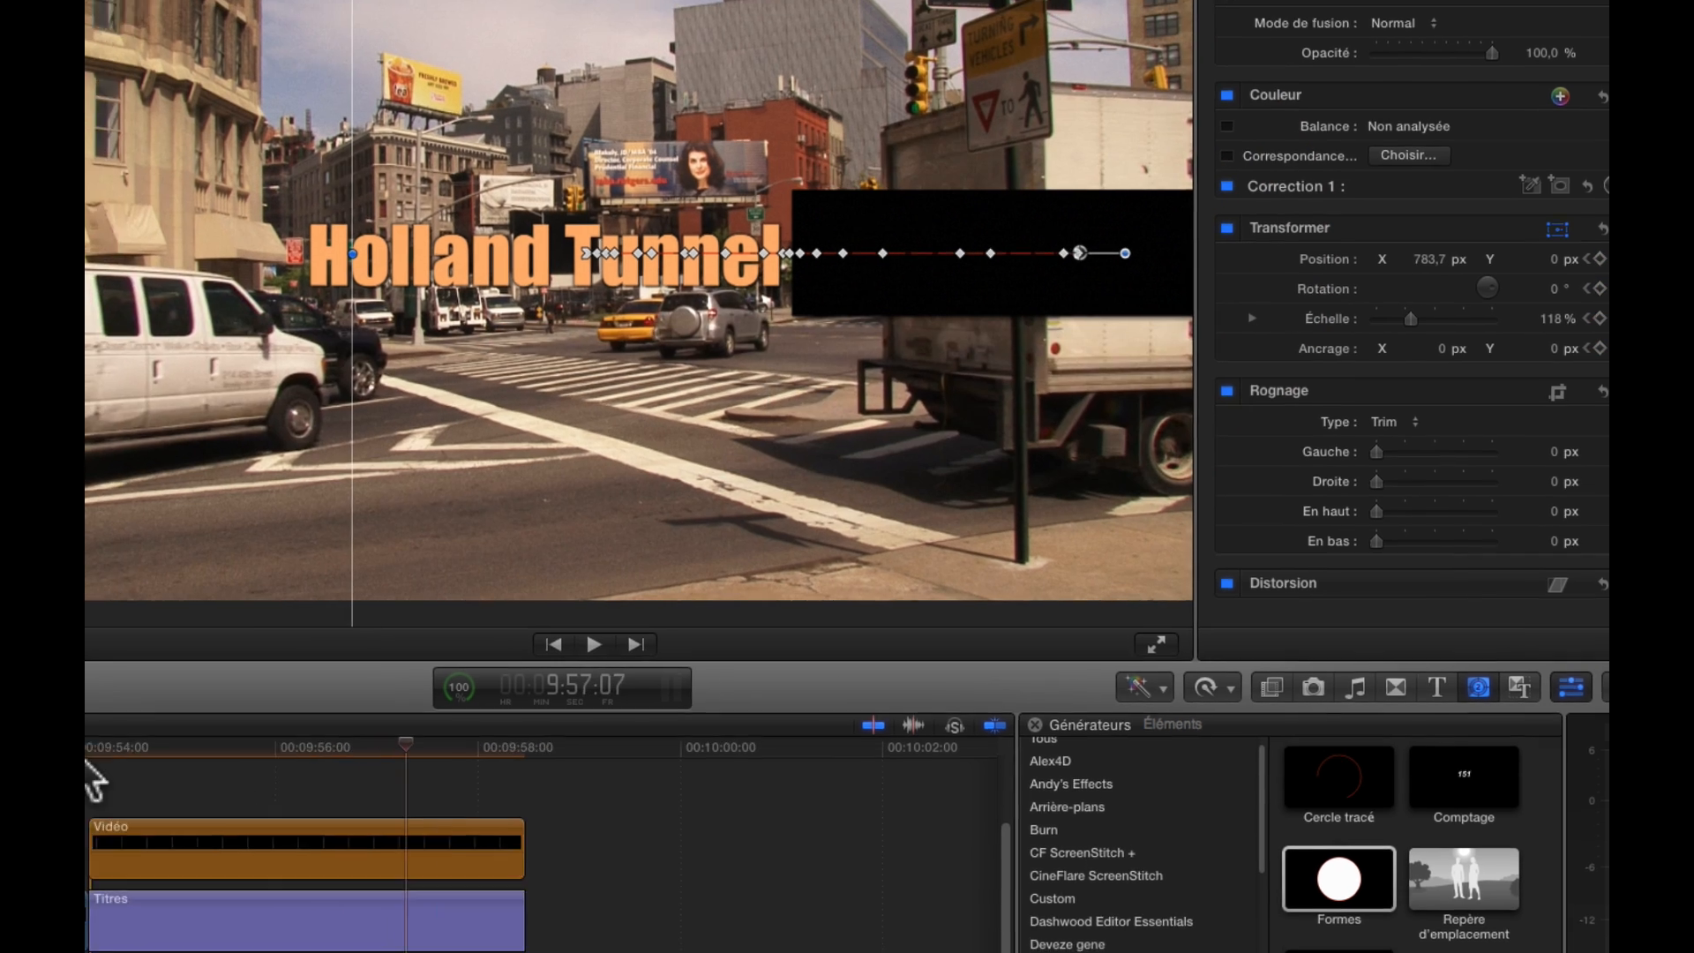
Play back the title reveal repeatedly from around 9:54:00 and inspect the rectangle's alignment with the truck at 9:55:22
click(381, 723)
key(space)
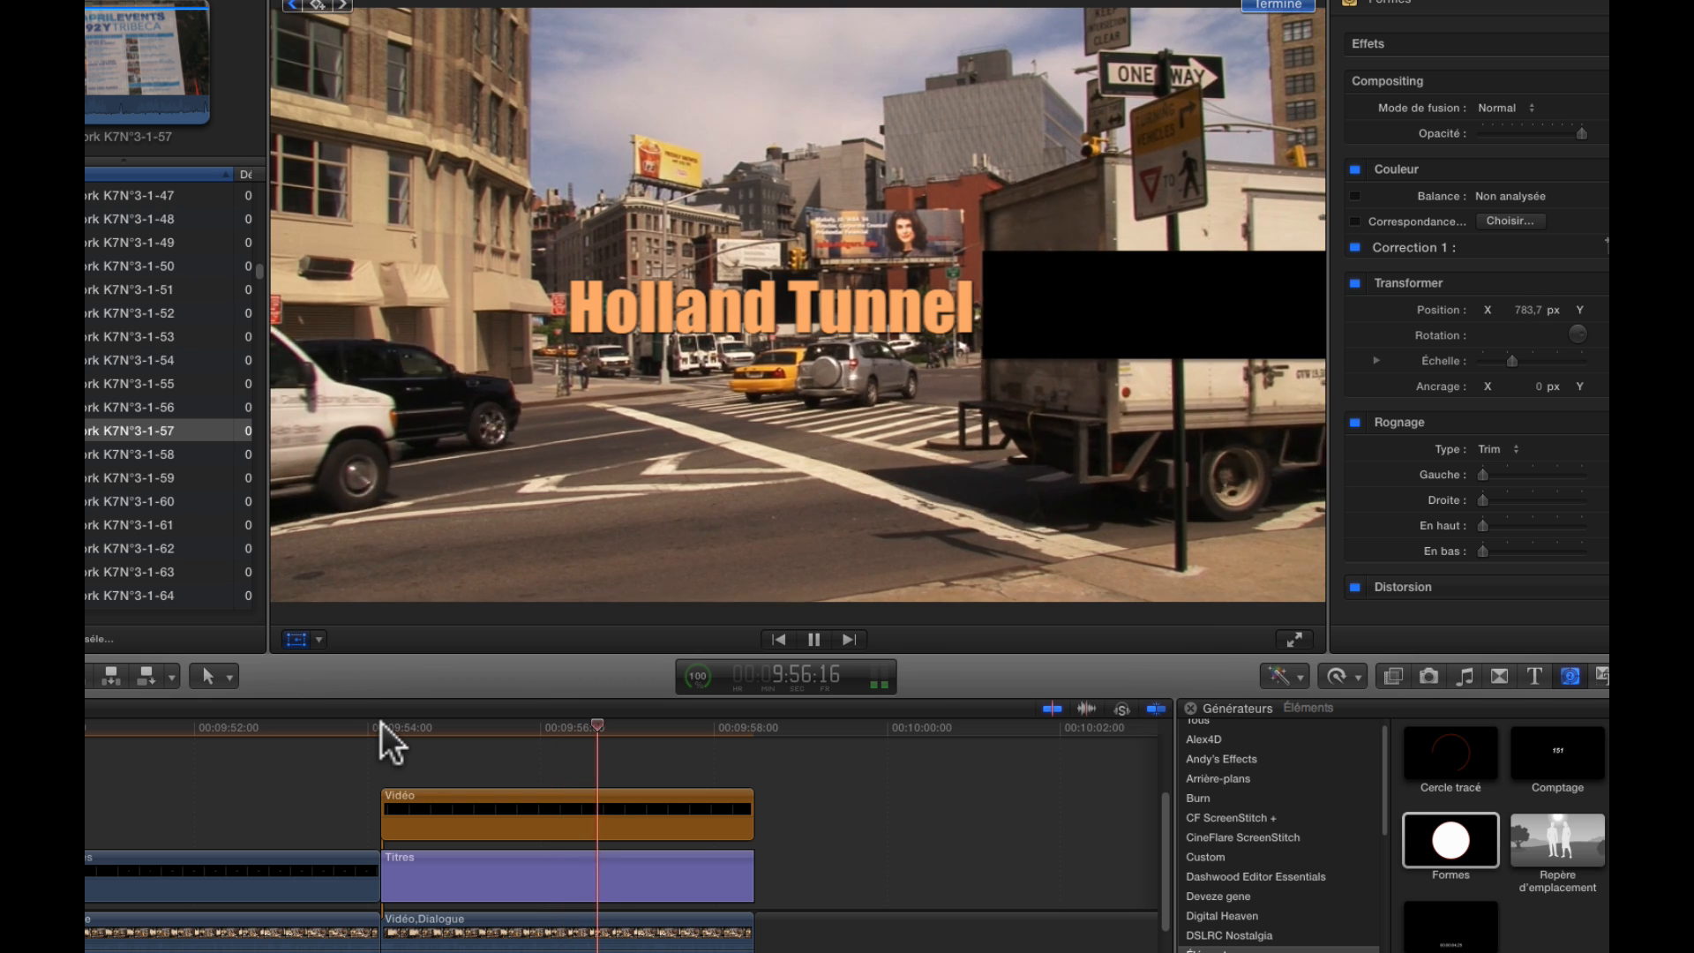
key(space)
click(344, 727)
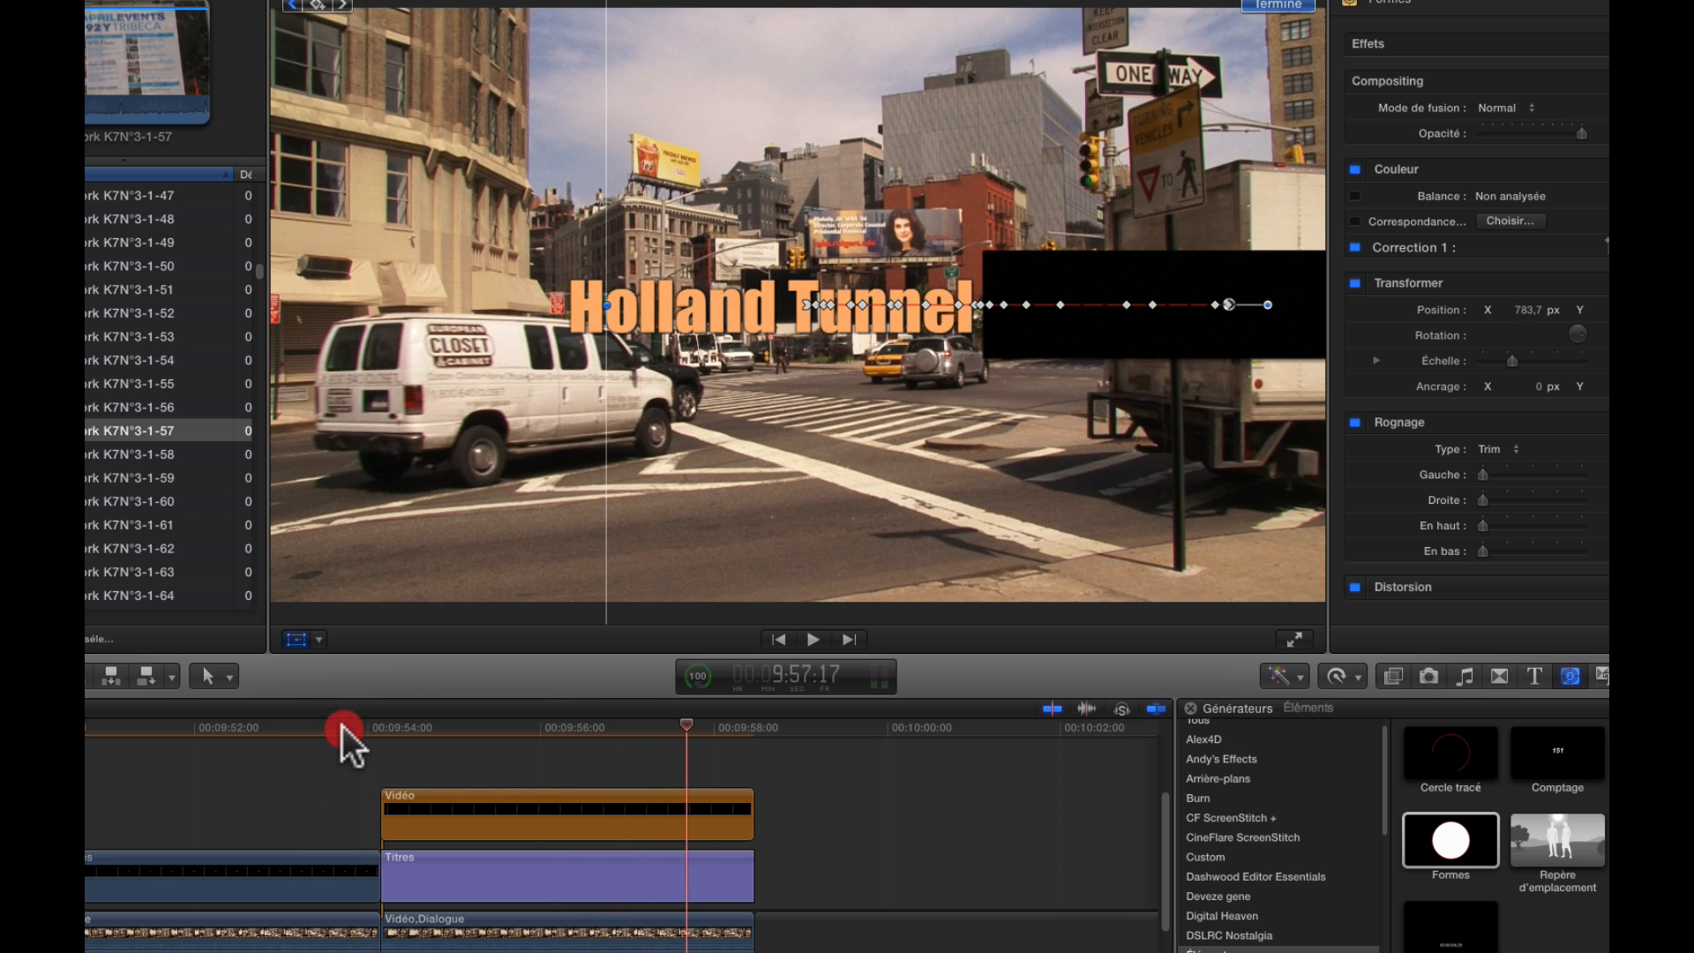
key(space)
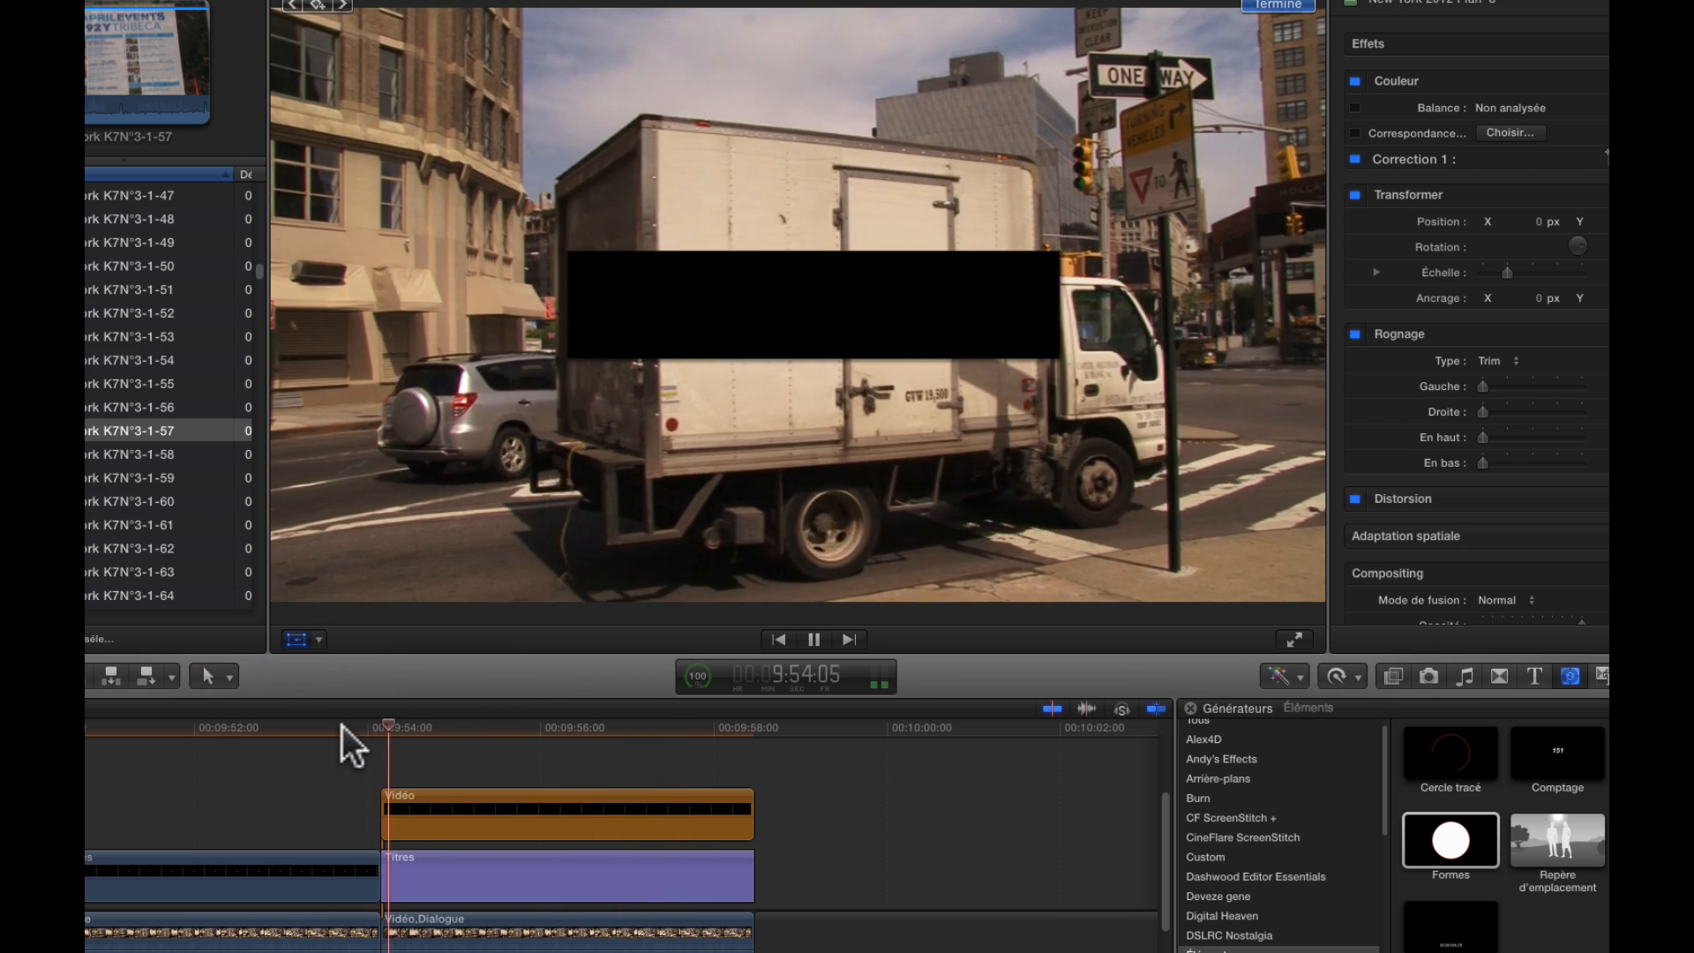
key(space)
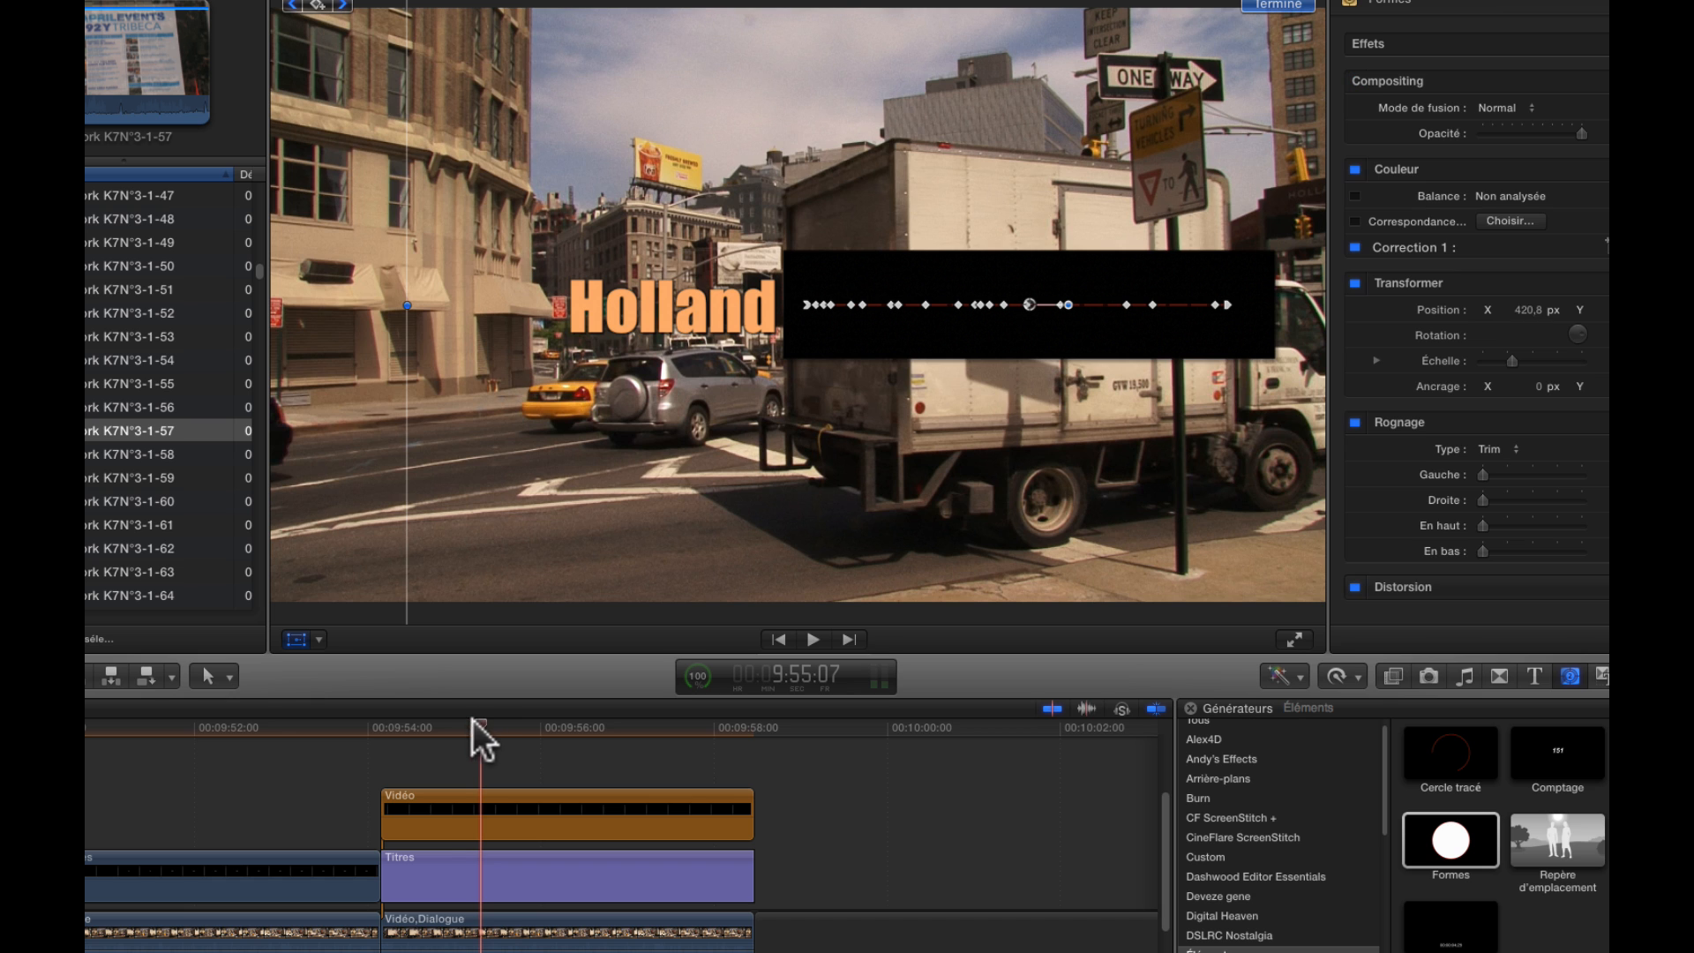
drag(473, 719, 384, 734)
key(space)
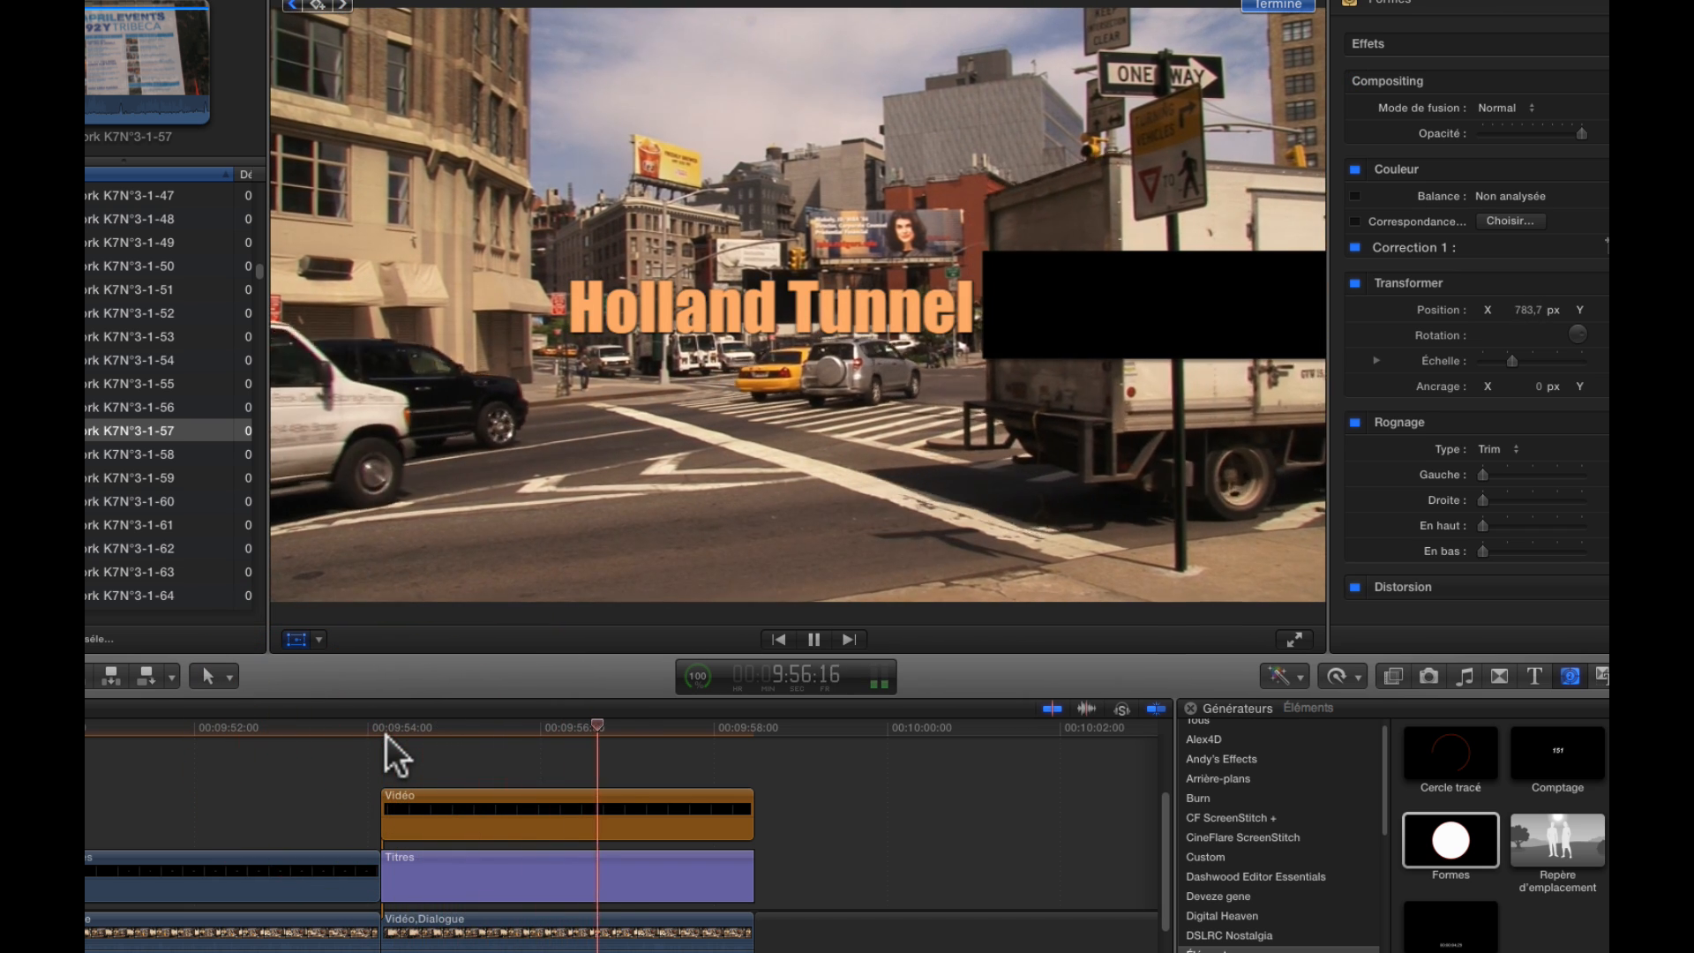
key(space)
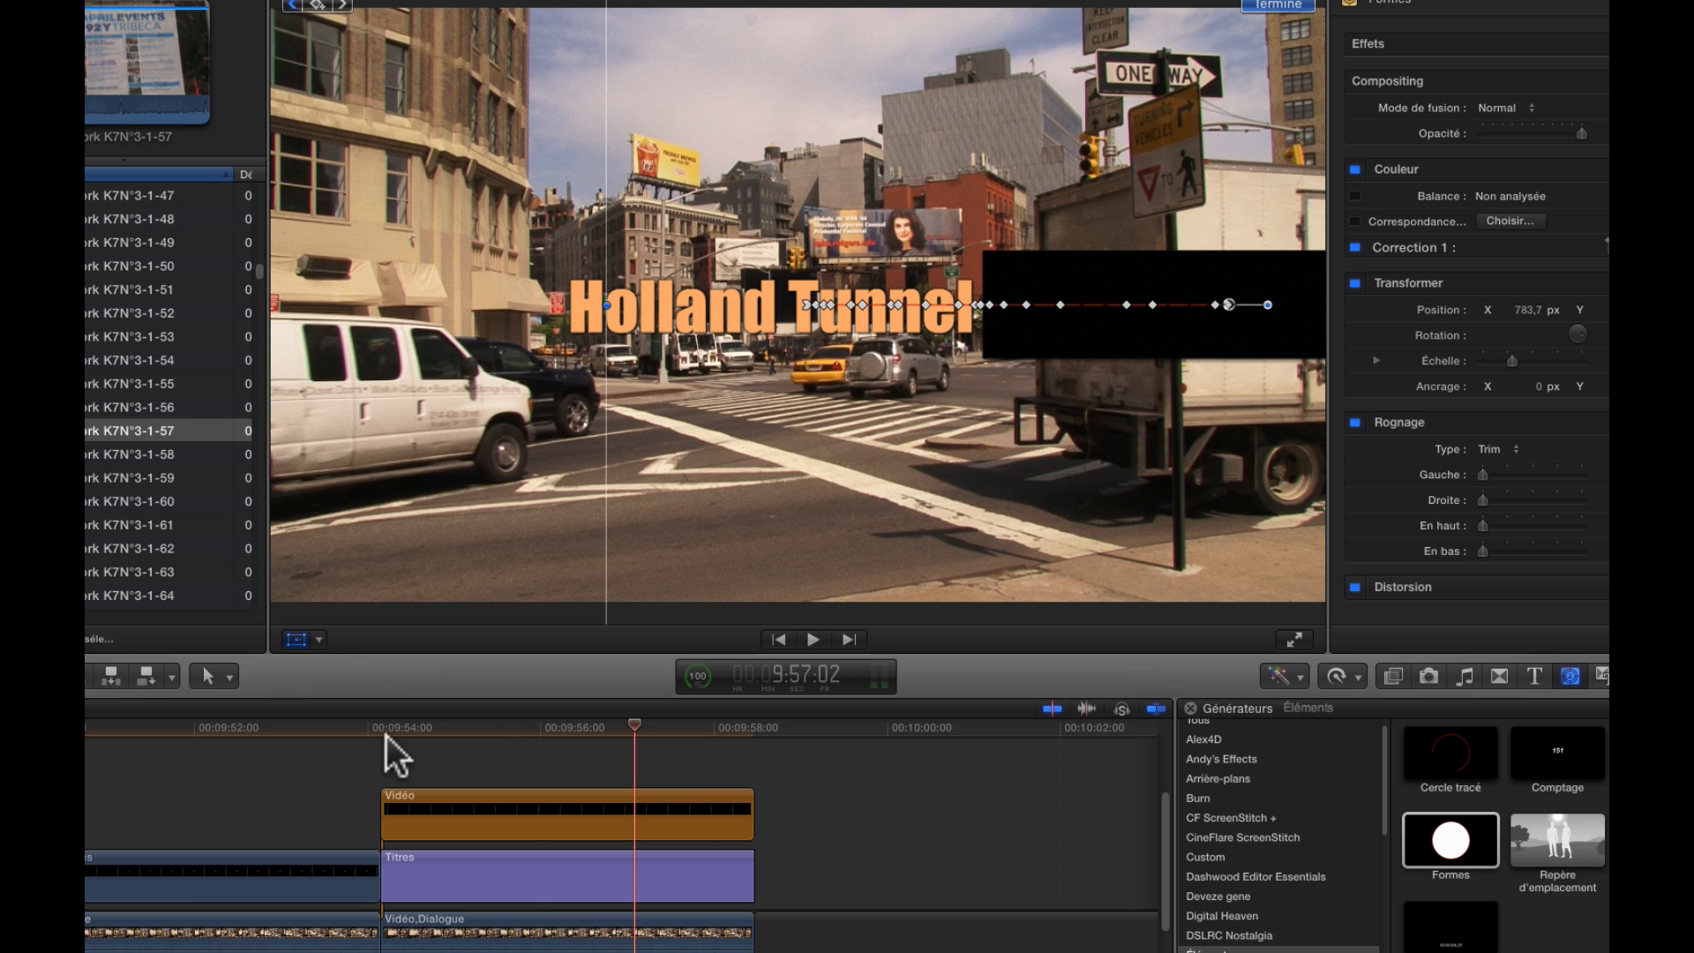
click(529, 727)
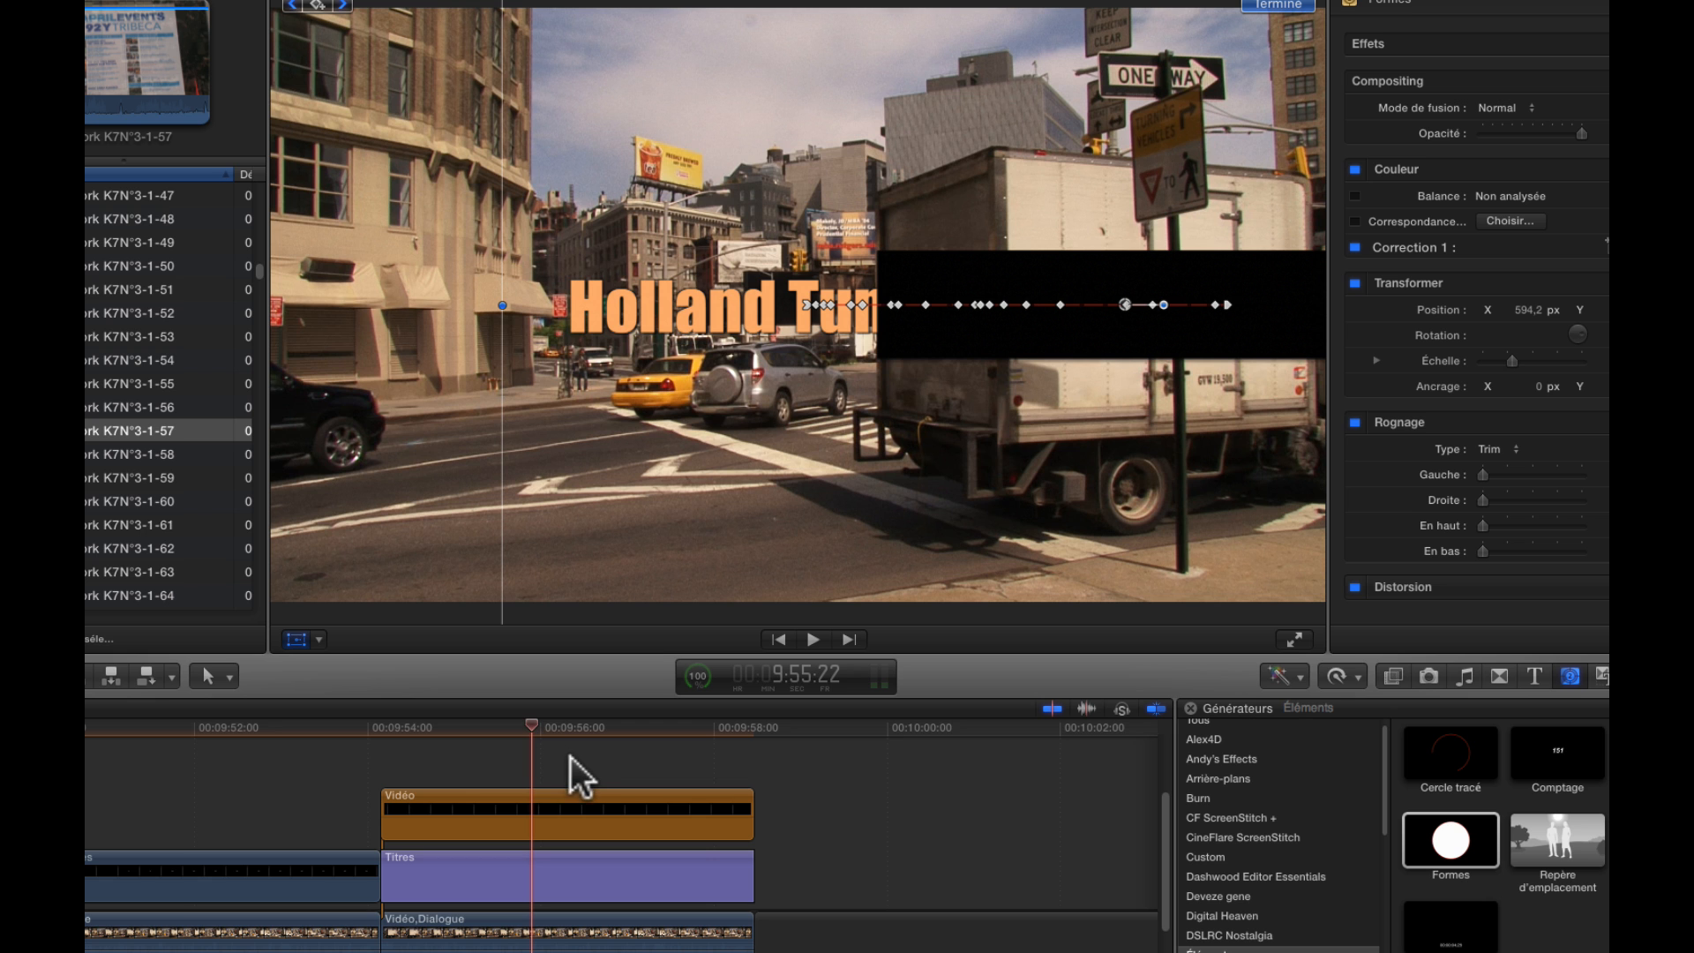
Combine the black rectangle generator and the "Holland Tunnel" title into a new compound clip in the New York 2012 event
drag(567, 760, 607, 875)
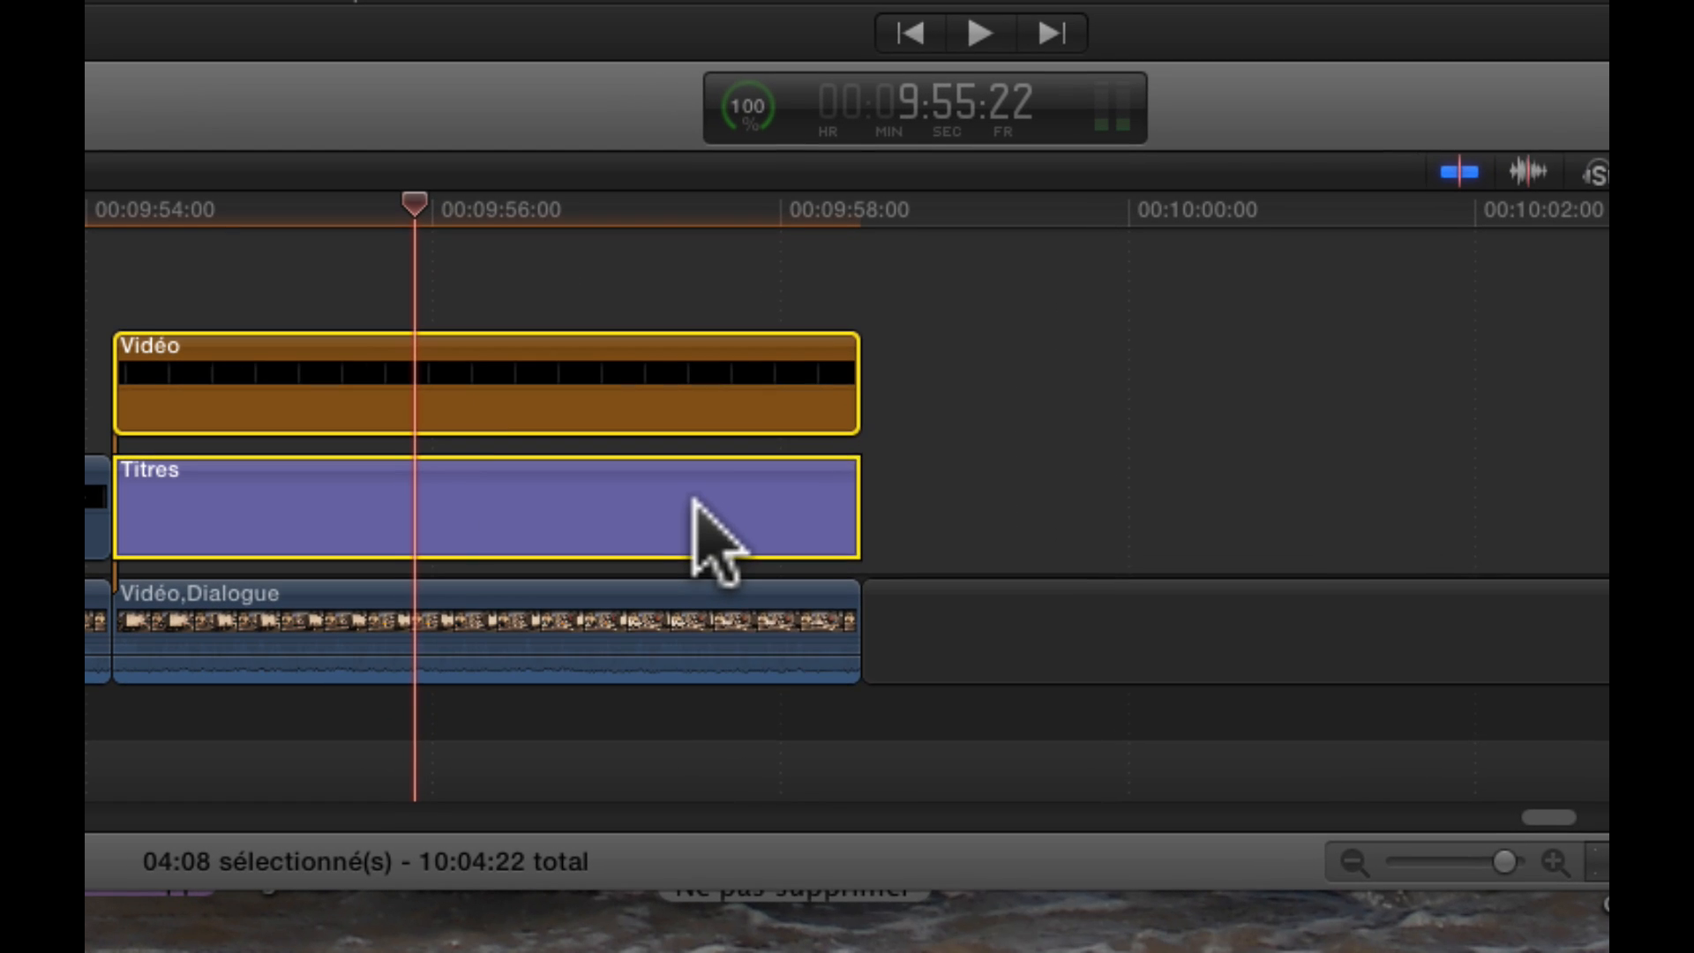
right_click(677, 888)
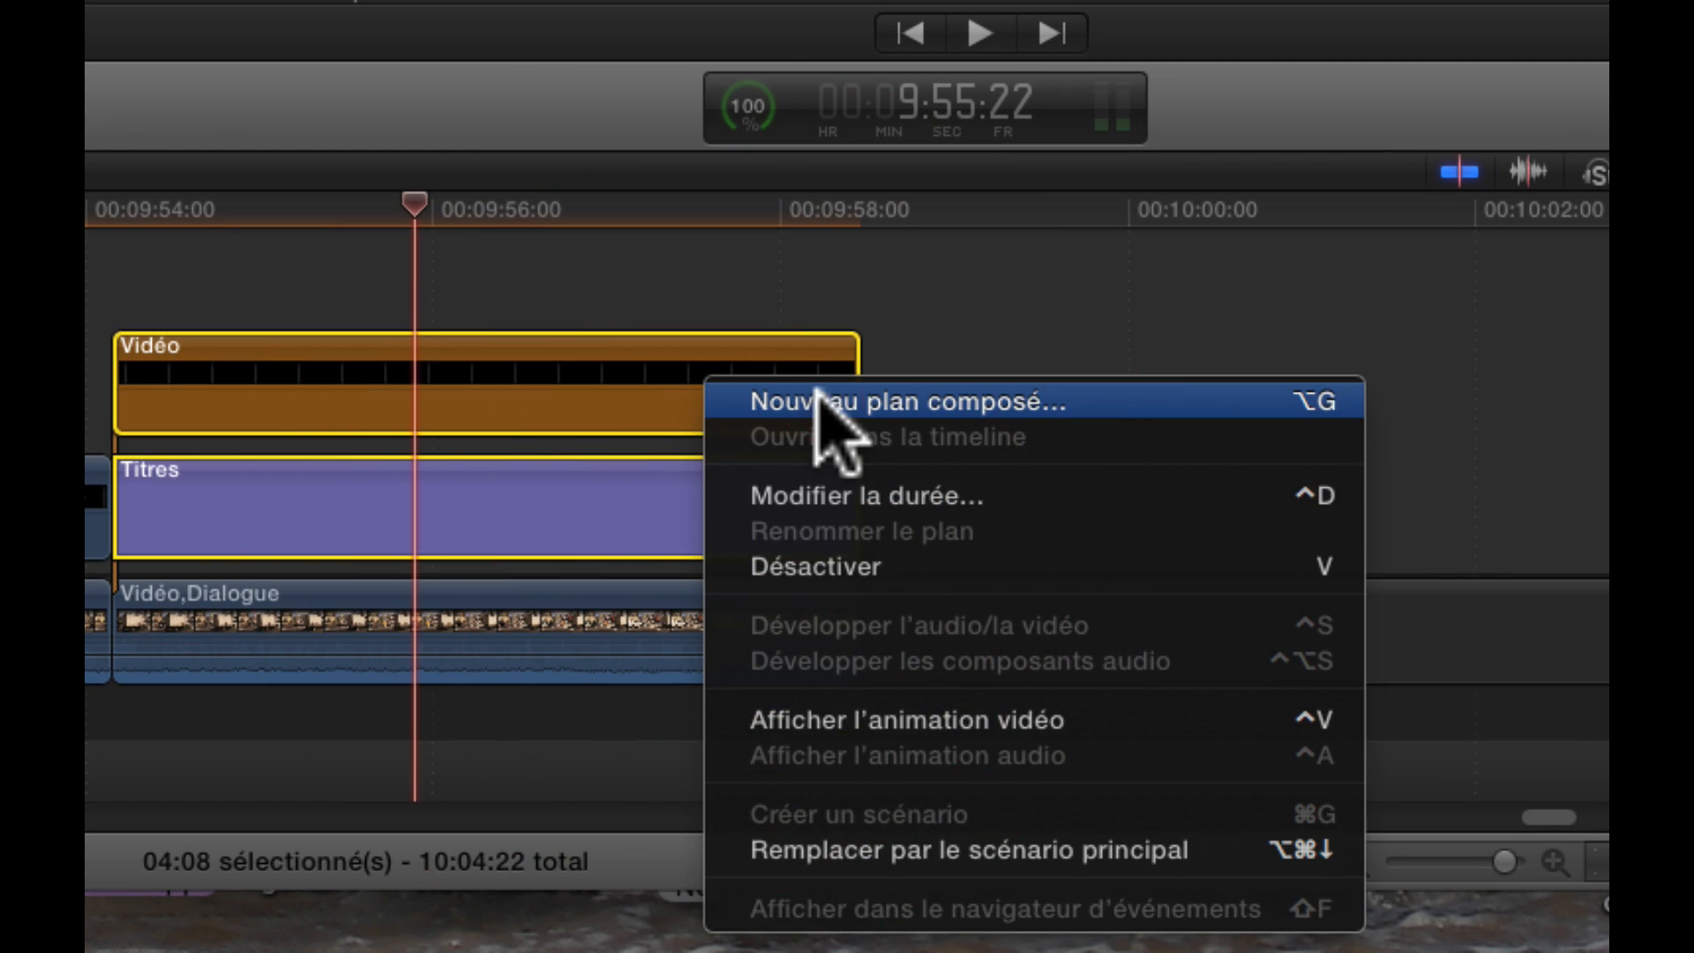
click(833, 402)
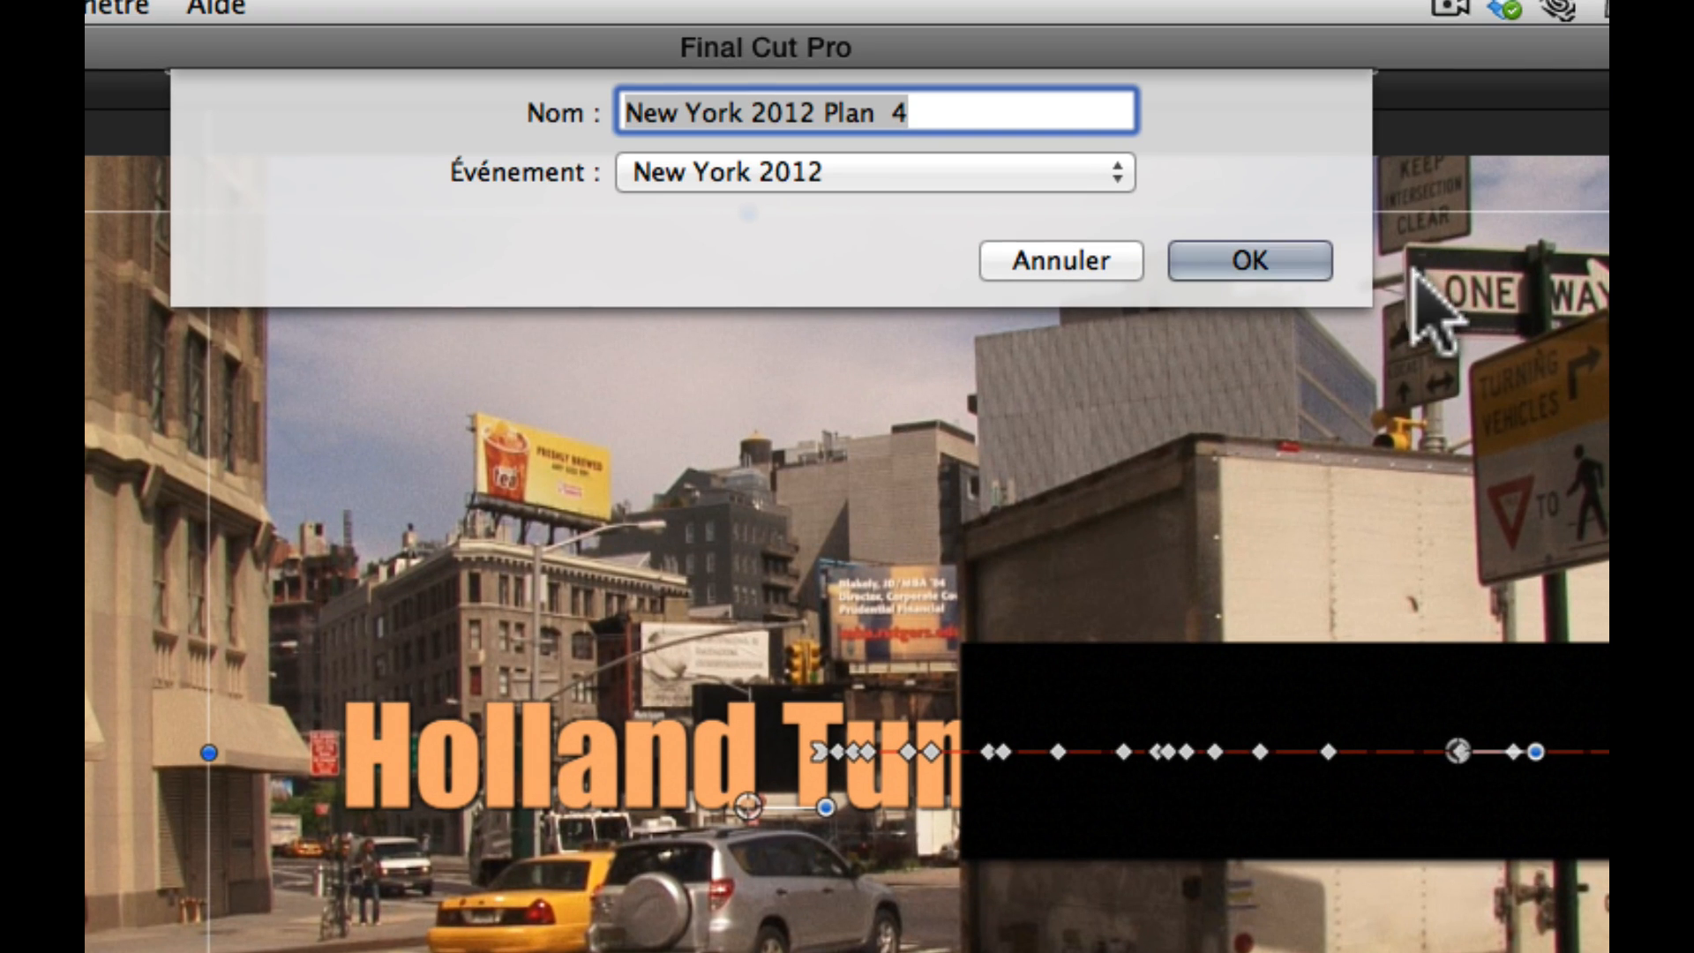
click(1293, 269)
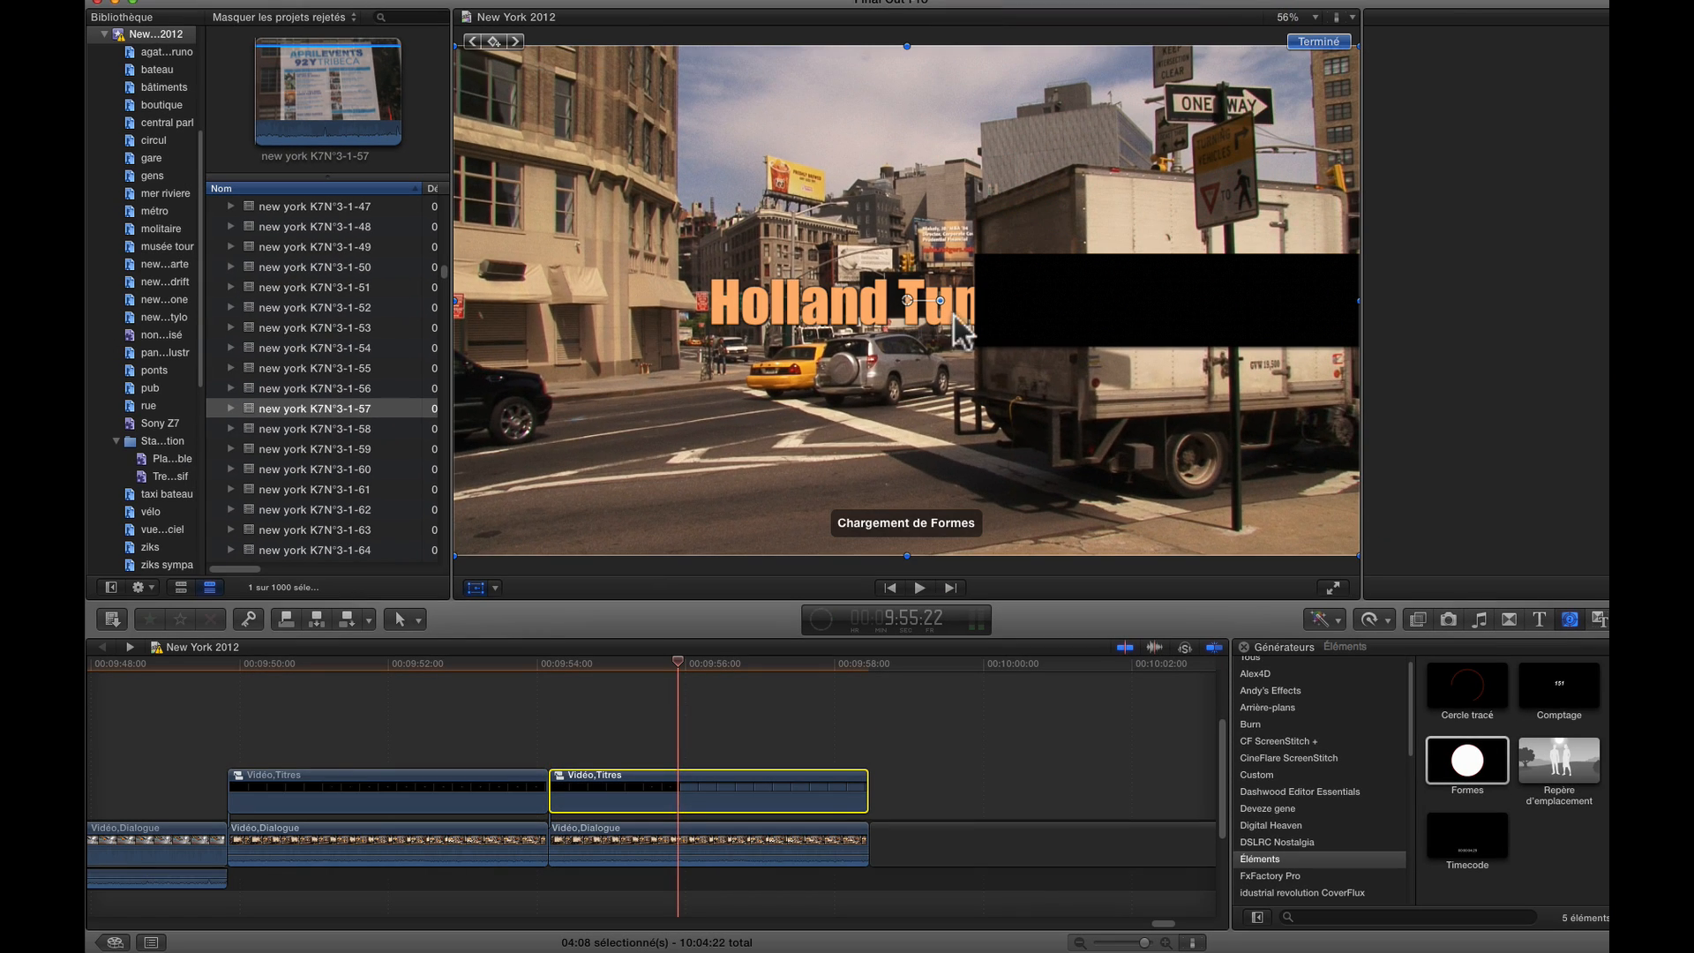
Inside the new compound clip, set the rectangle's blend mode to Silhouette alpha and return to the main project timeline
double_click(669, 792)
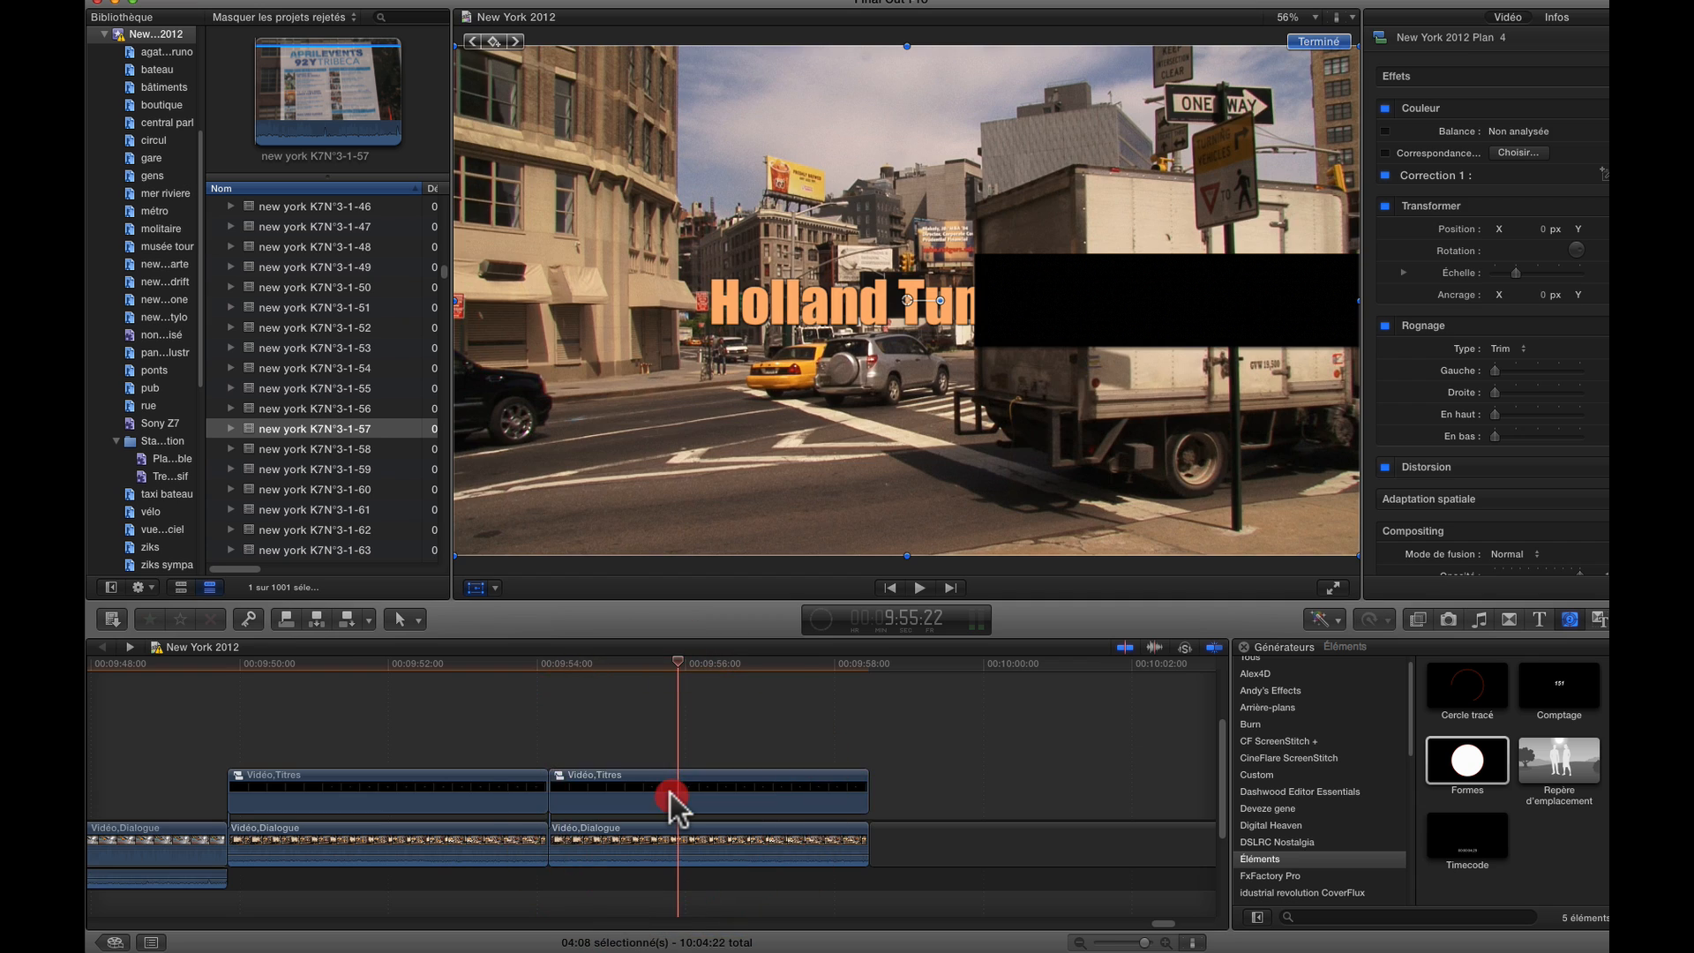
key(cmd+4)
click(717, 737)
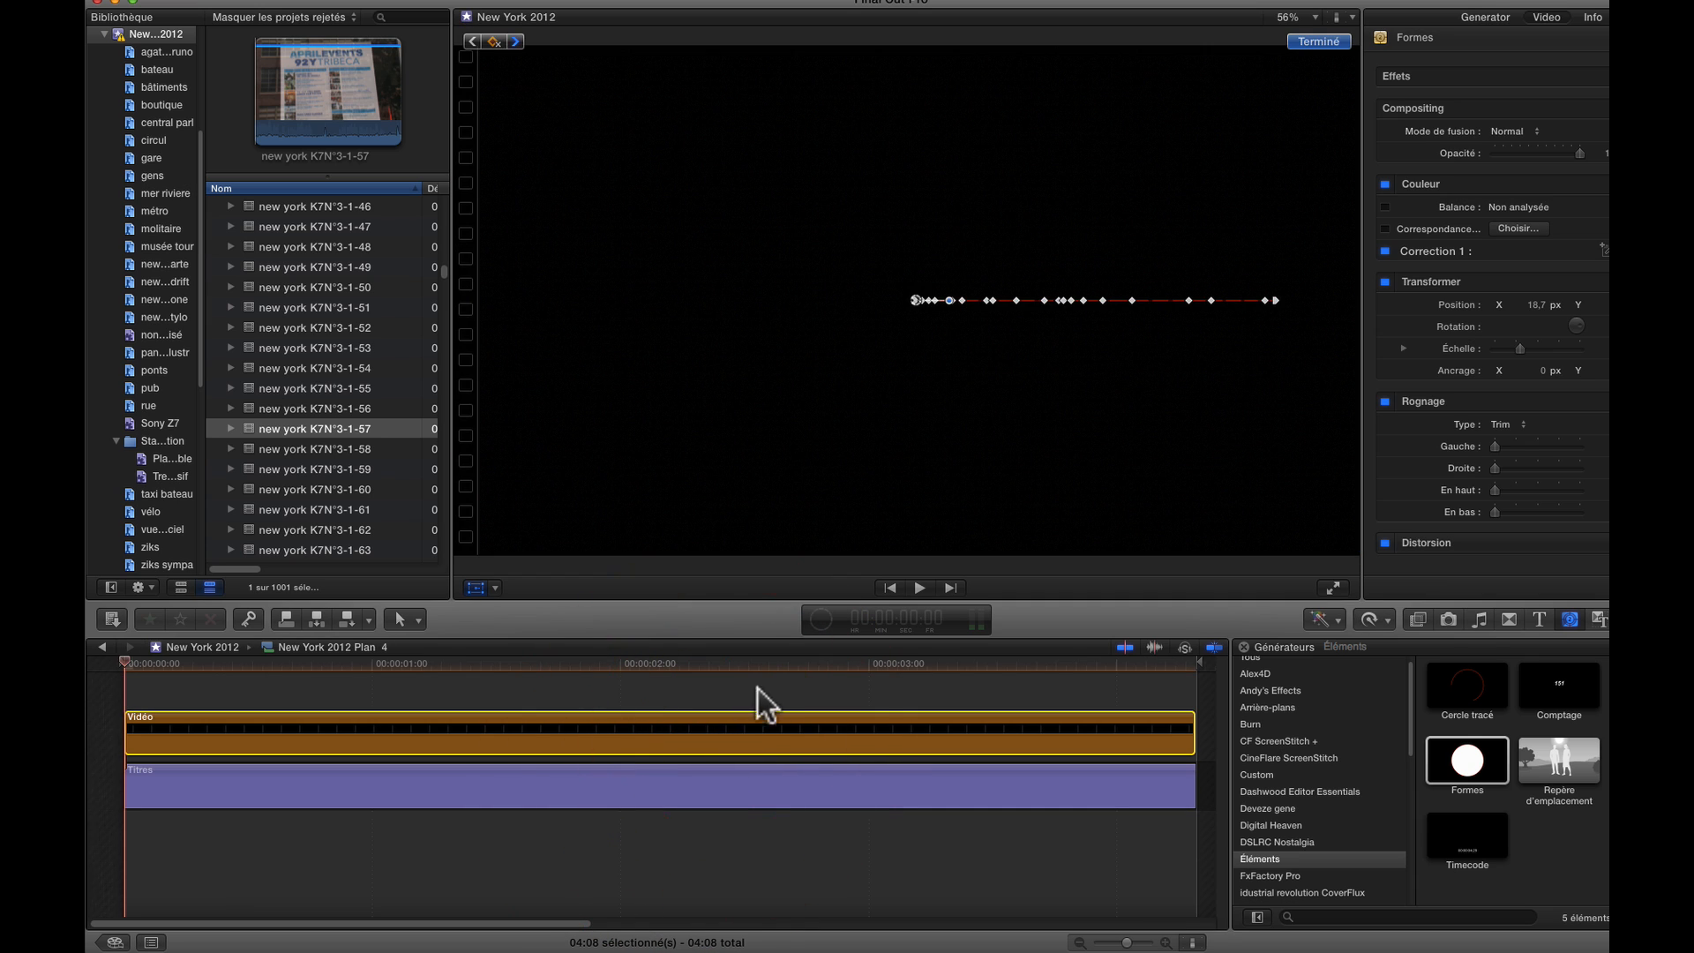
click(771, 654)
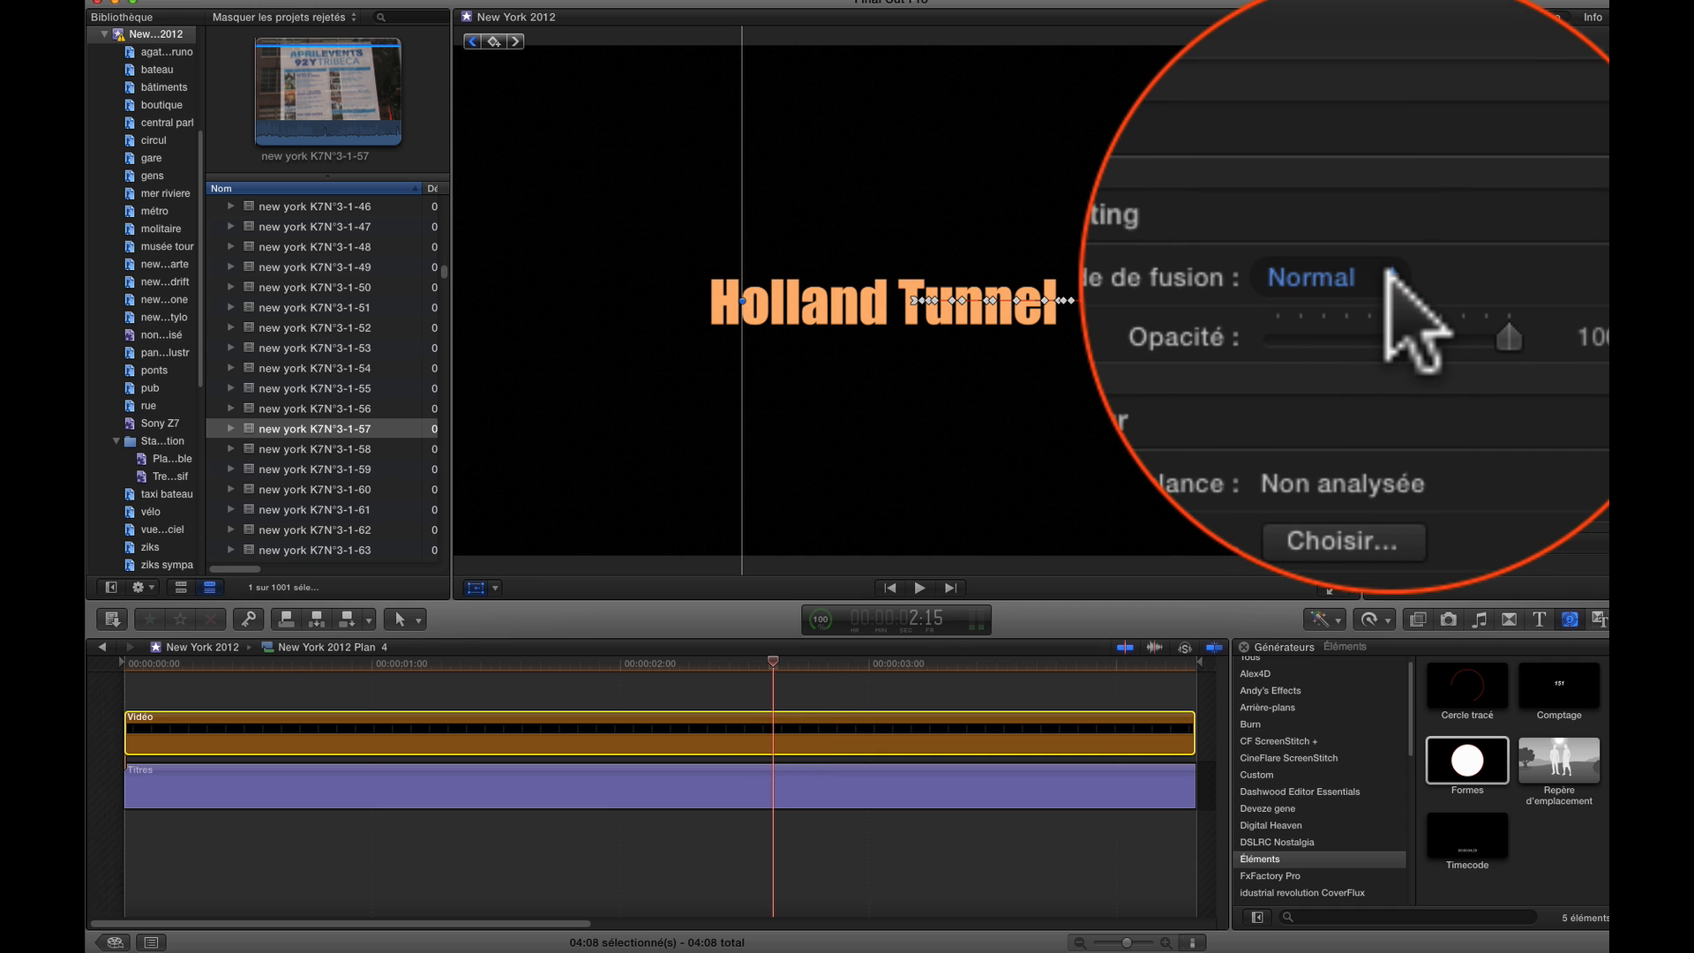
click(1389, 274)
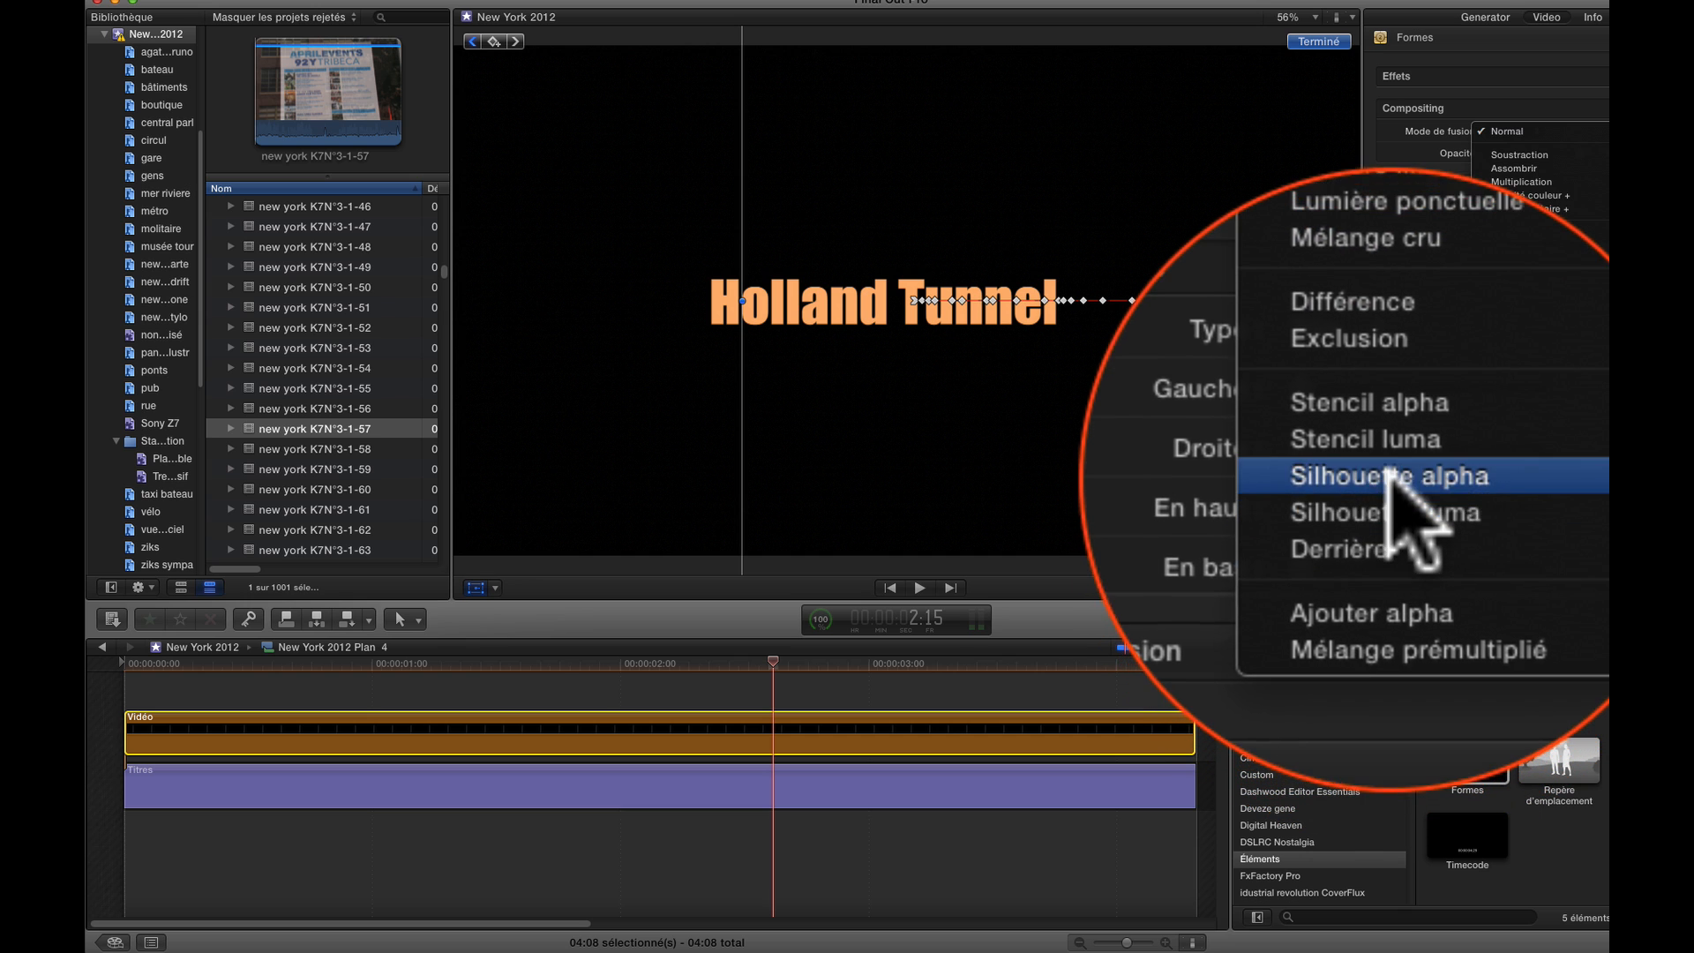
click(1527, 477)
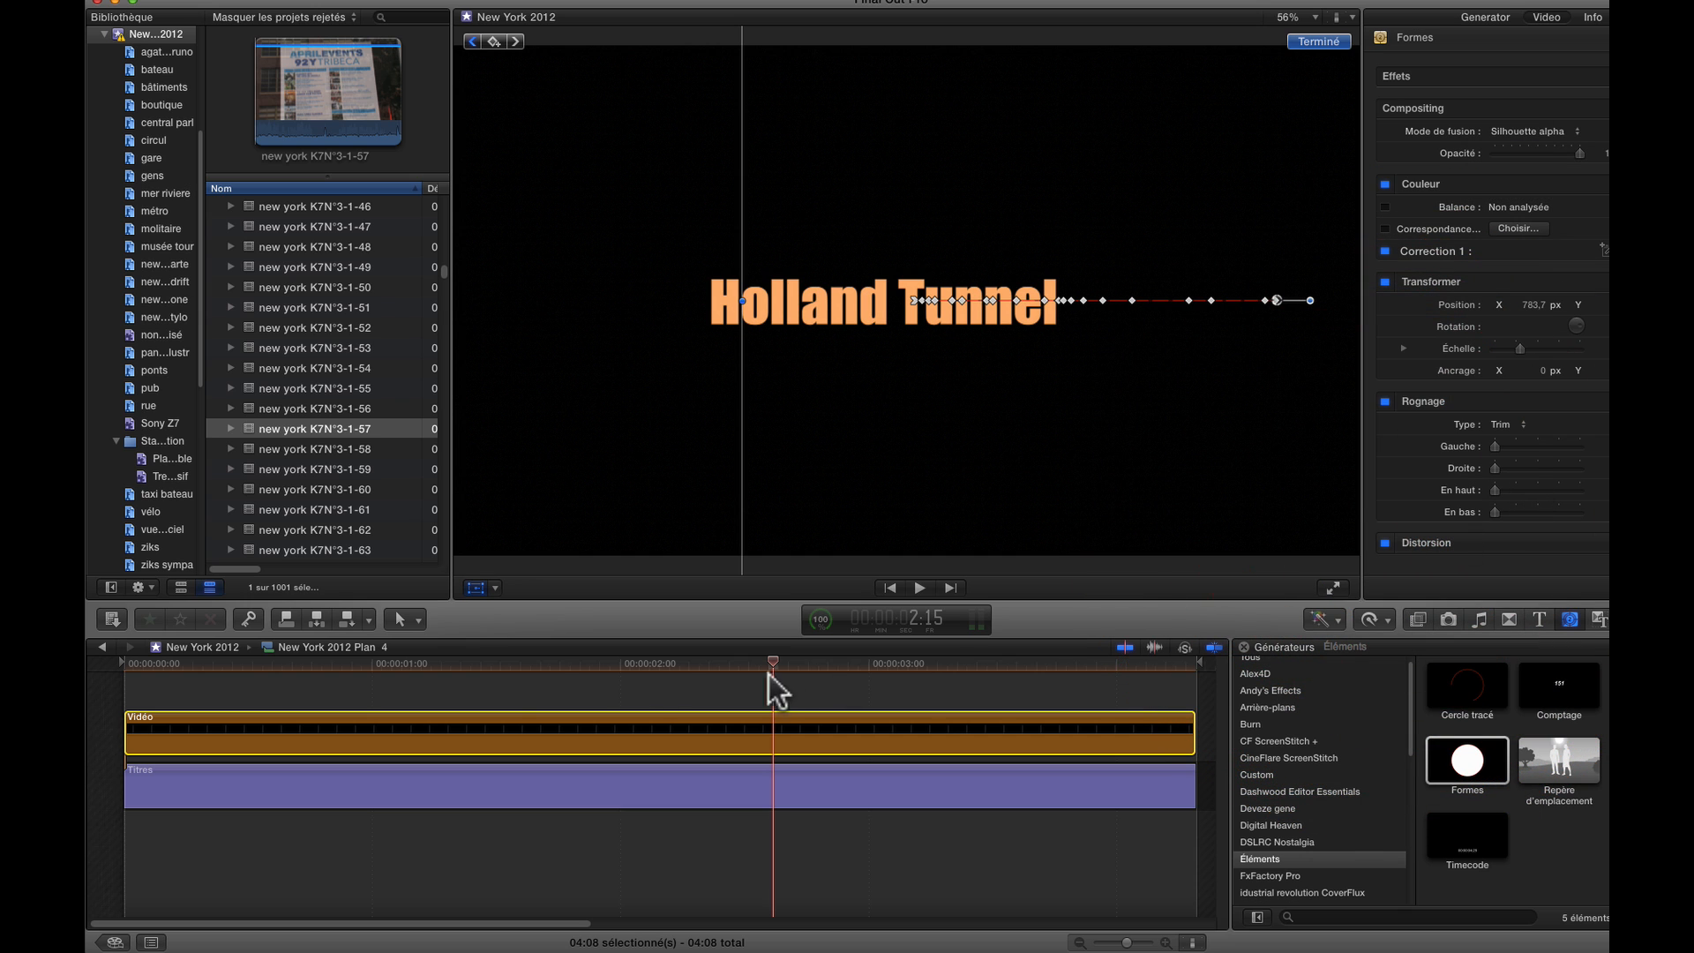
click(97, 647)
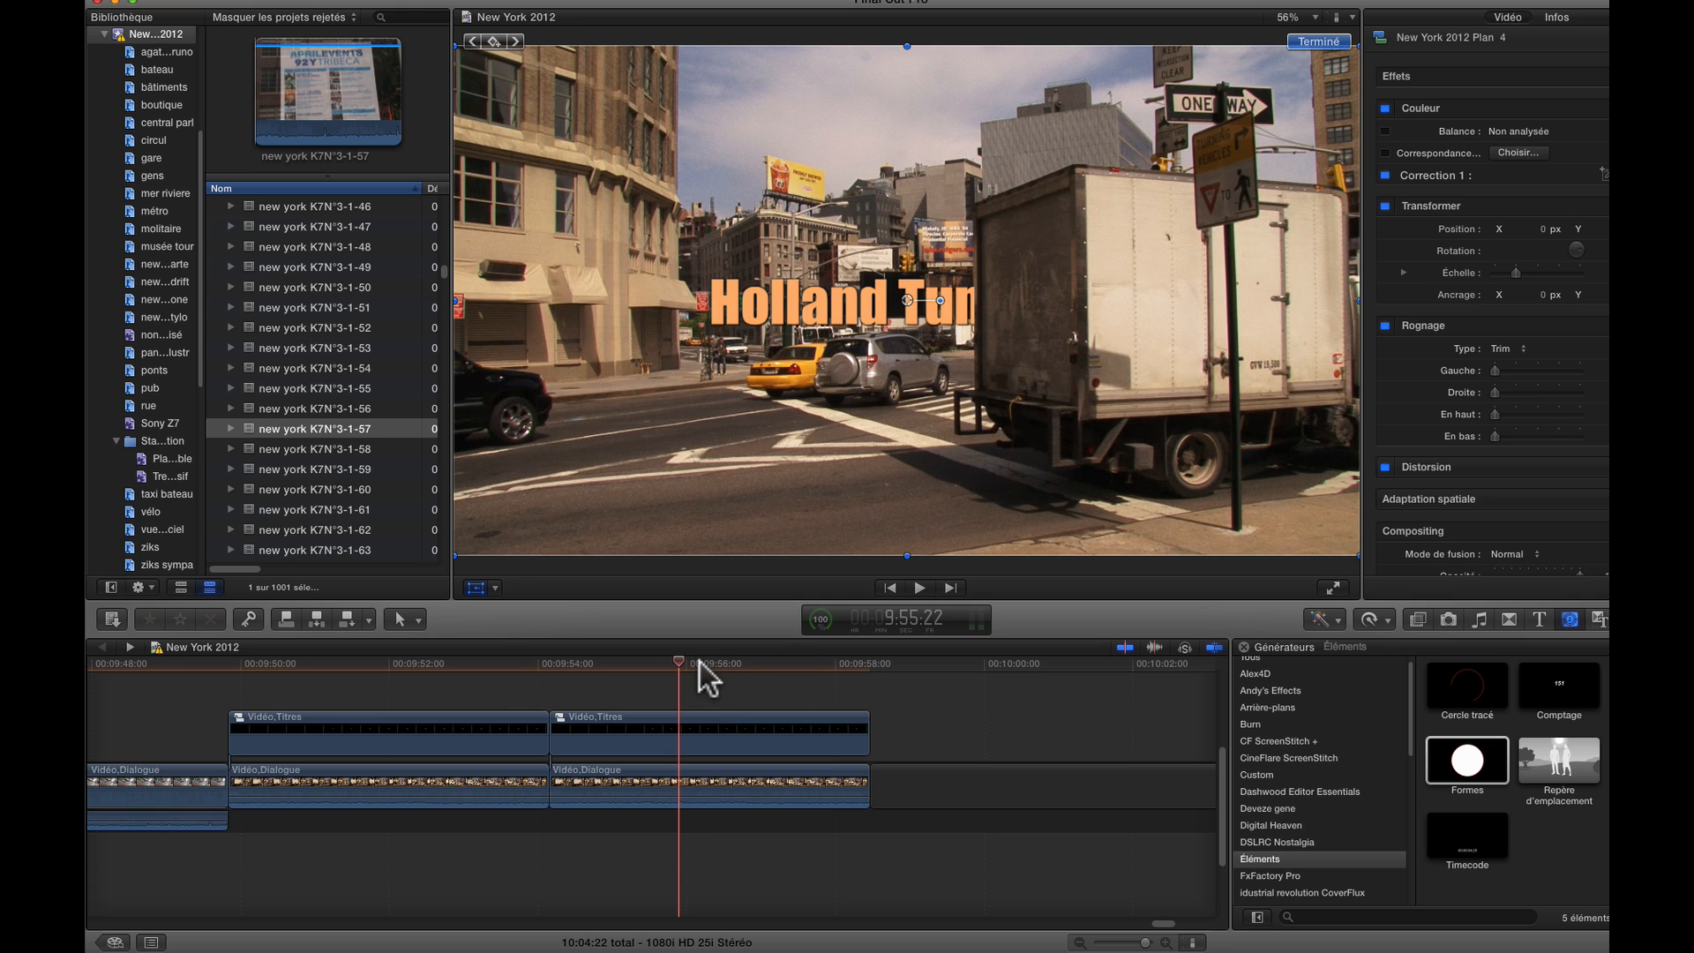
Play back the title reveal from the start of the new compound clip at 9:54:04 and check the title's edge against the truck
click(547, 669)
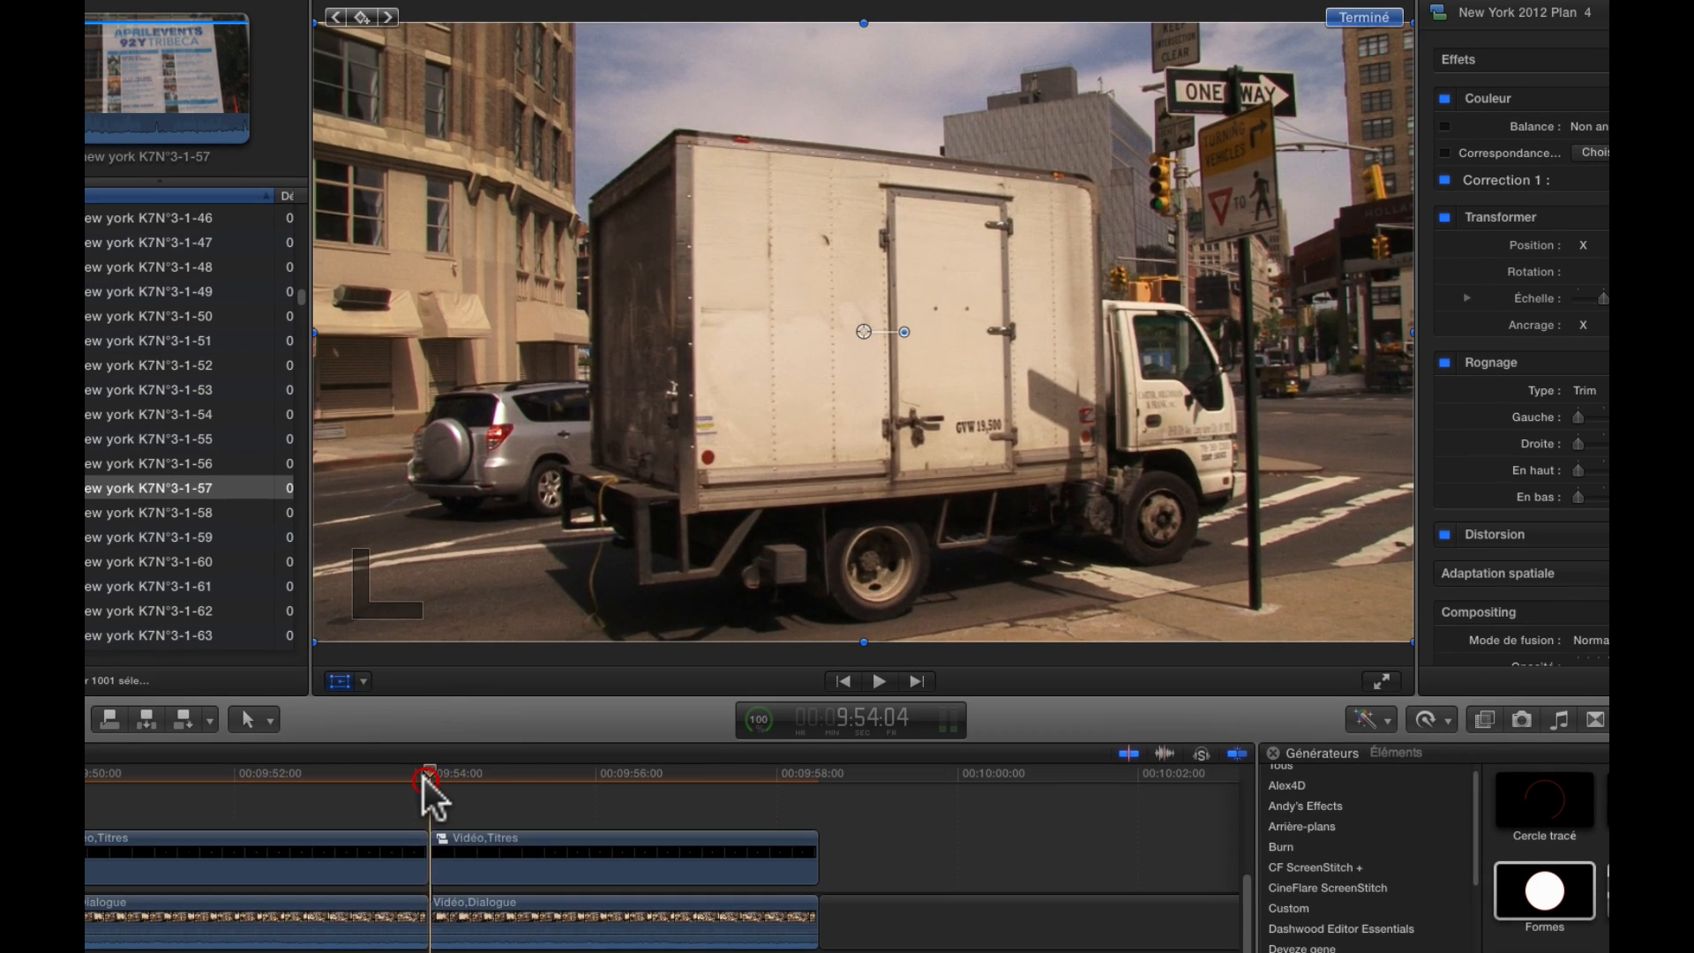
key(space)
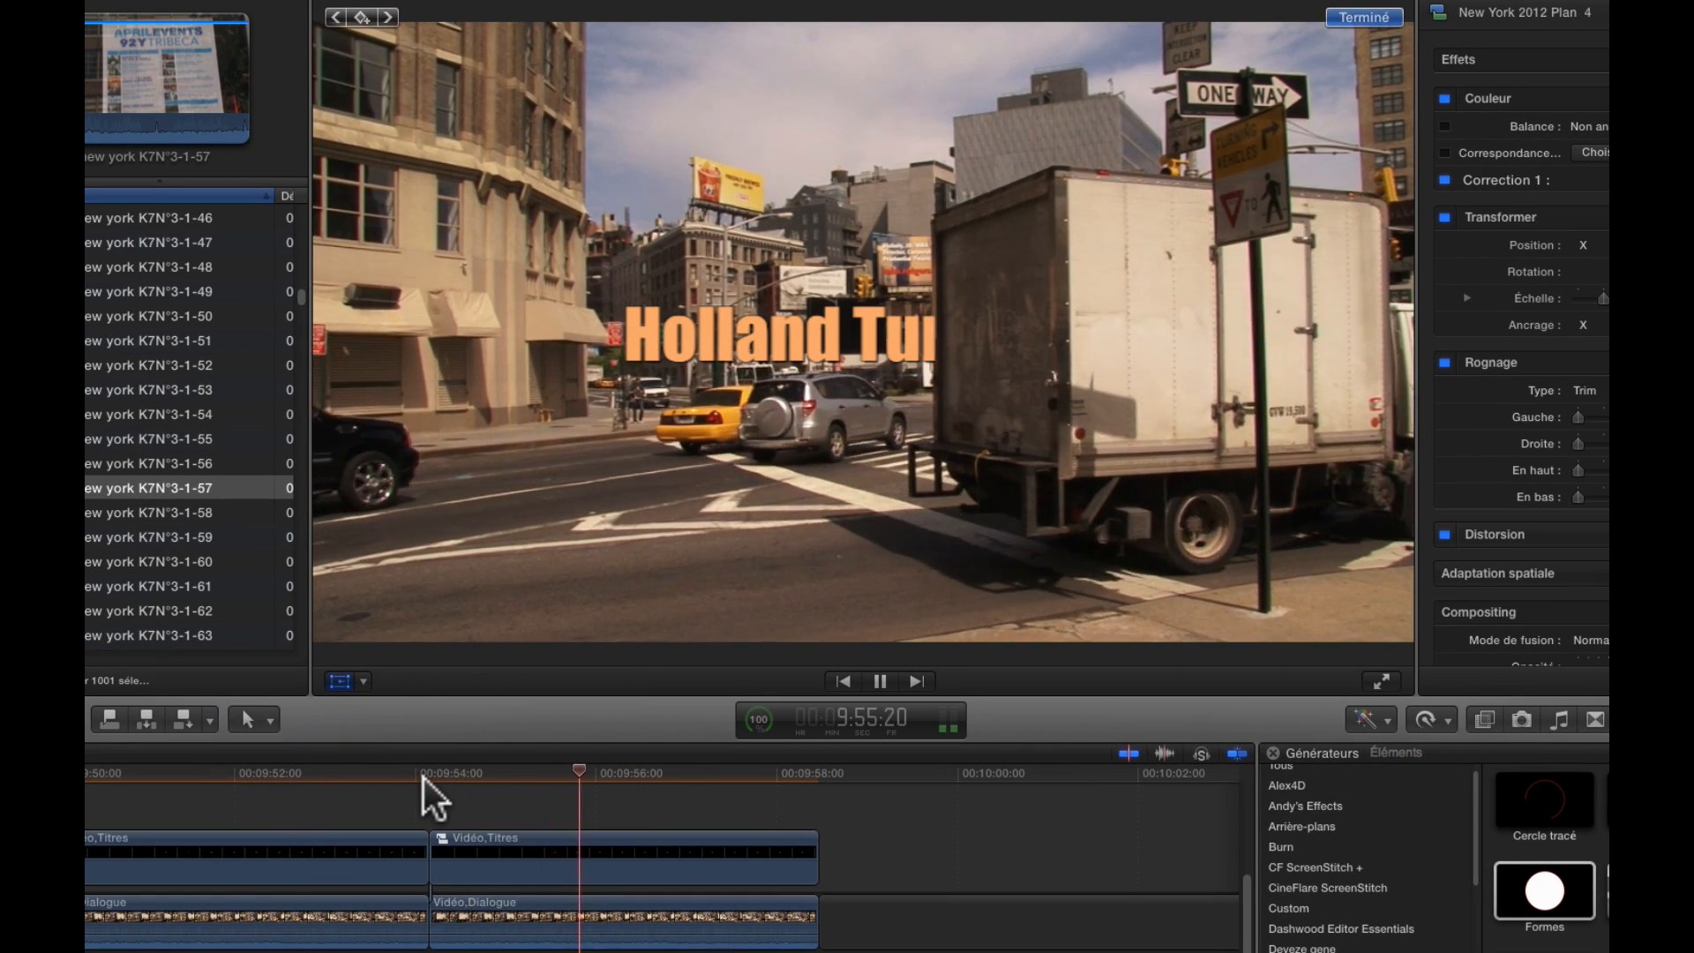
click(430, 776)
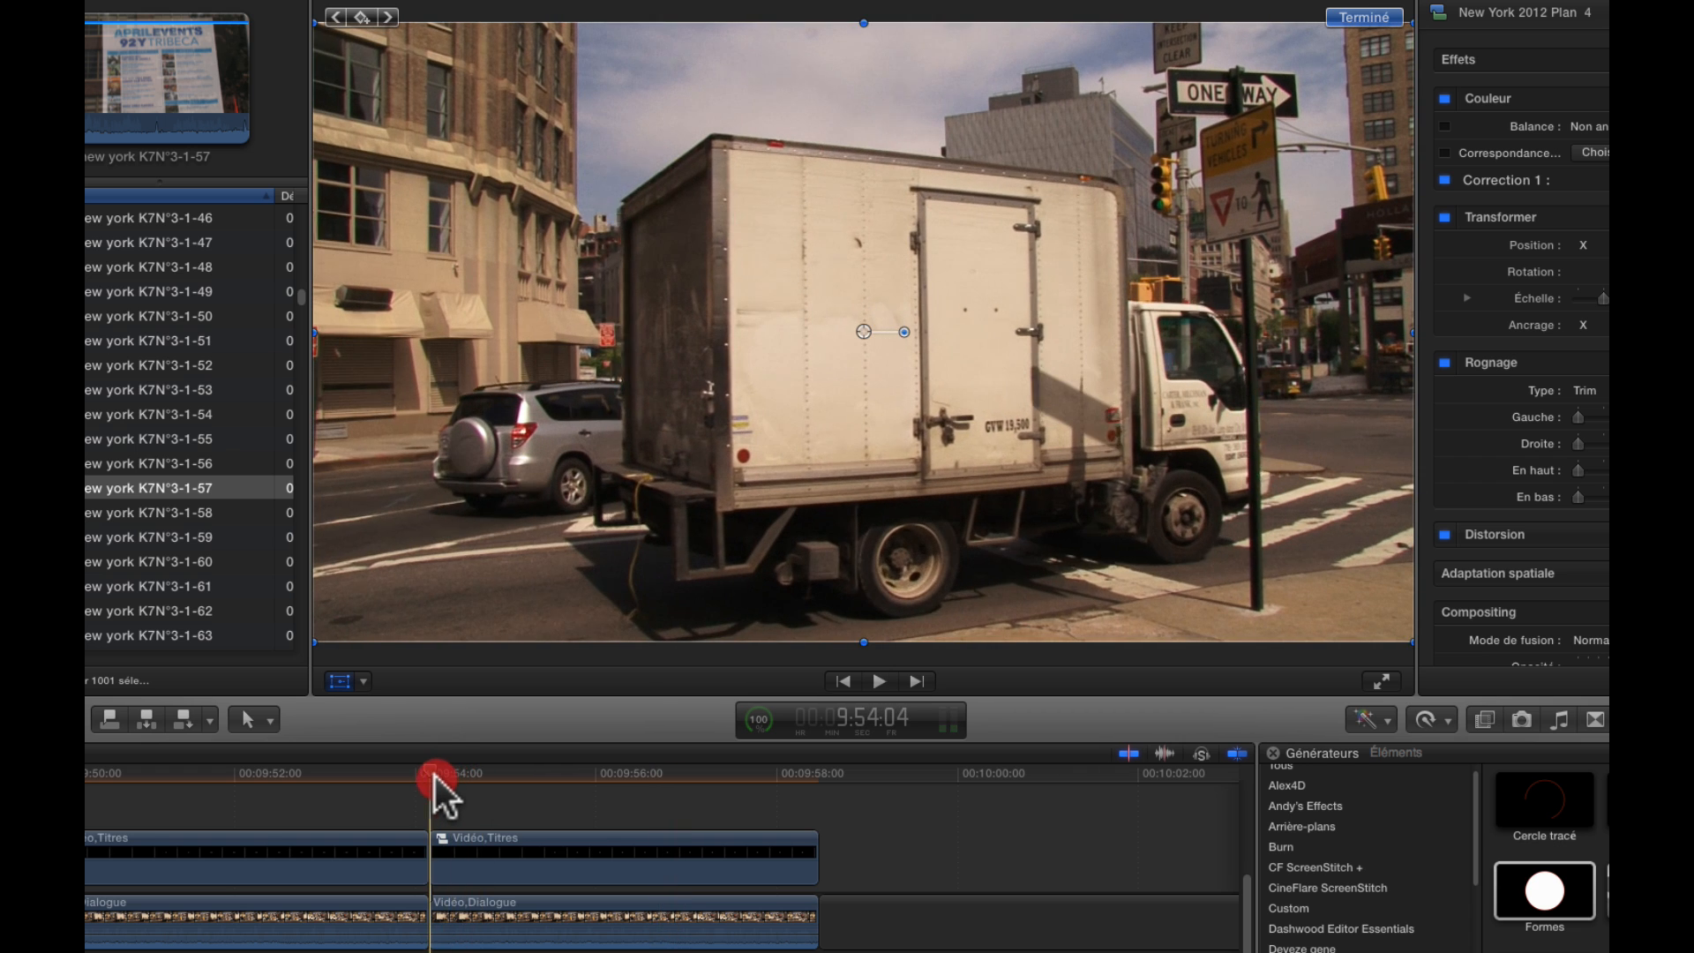
key(space)
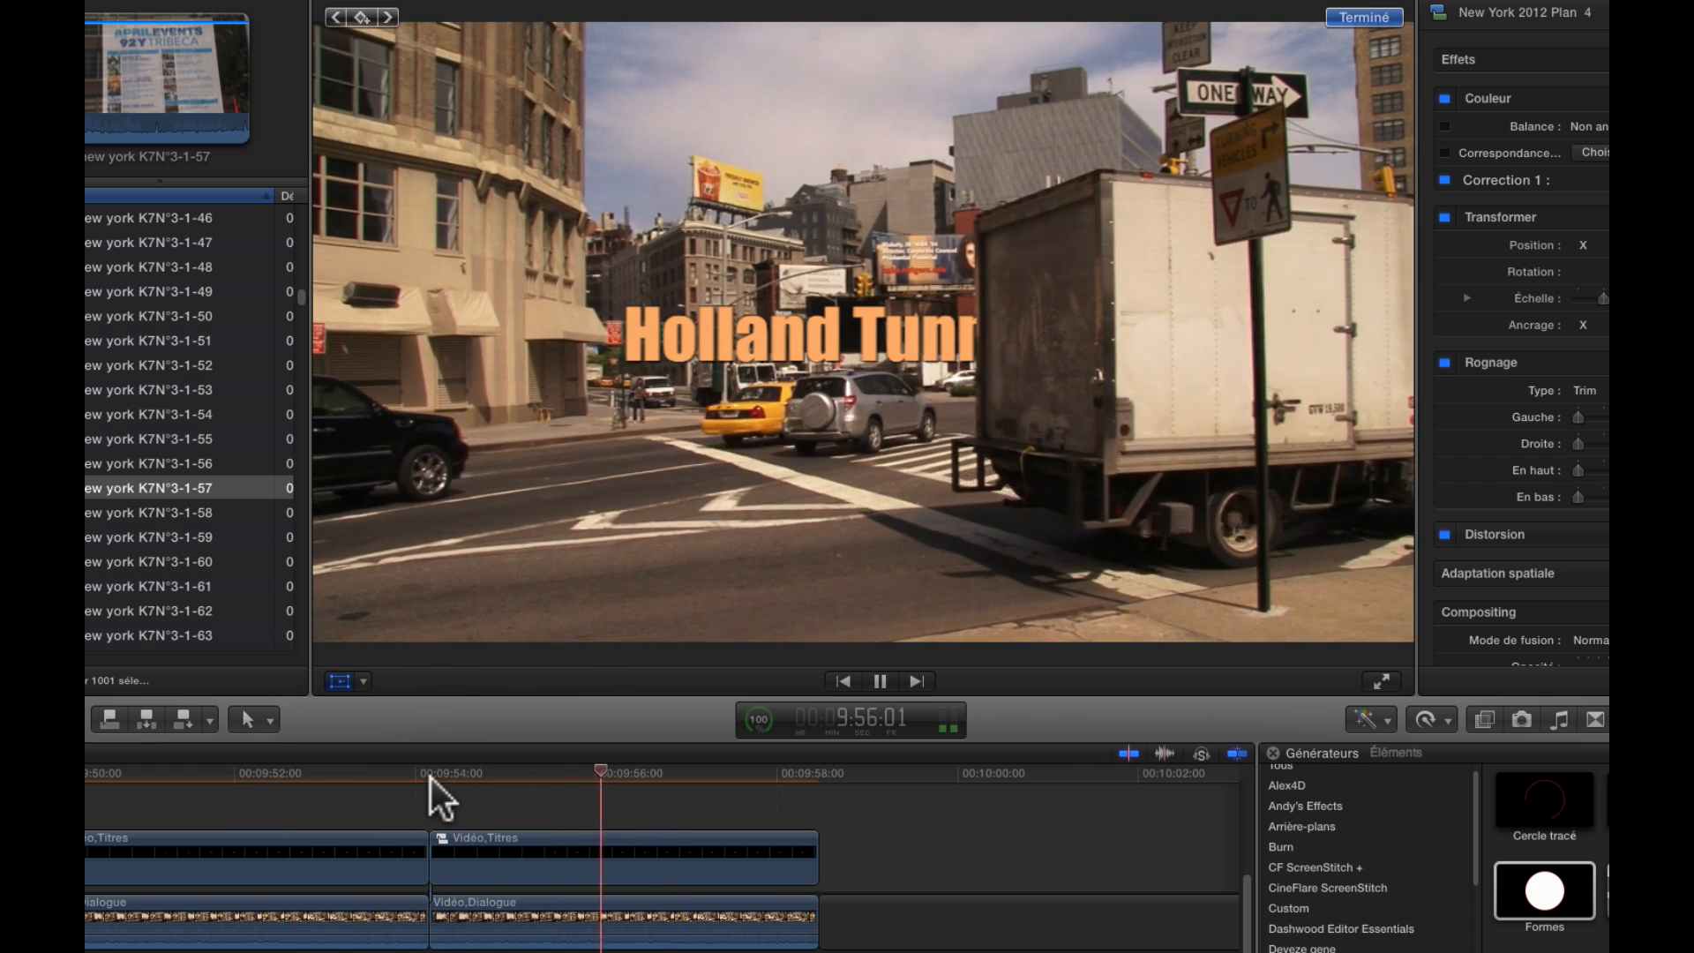
key(space)
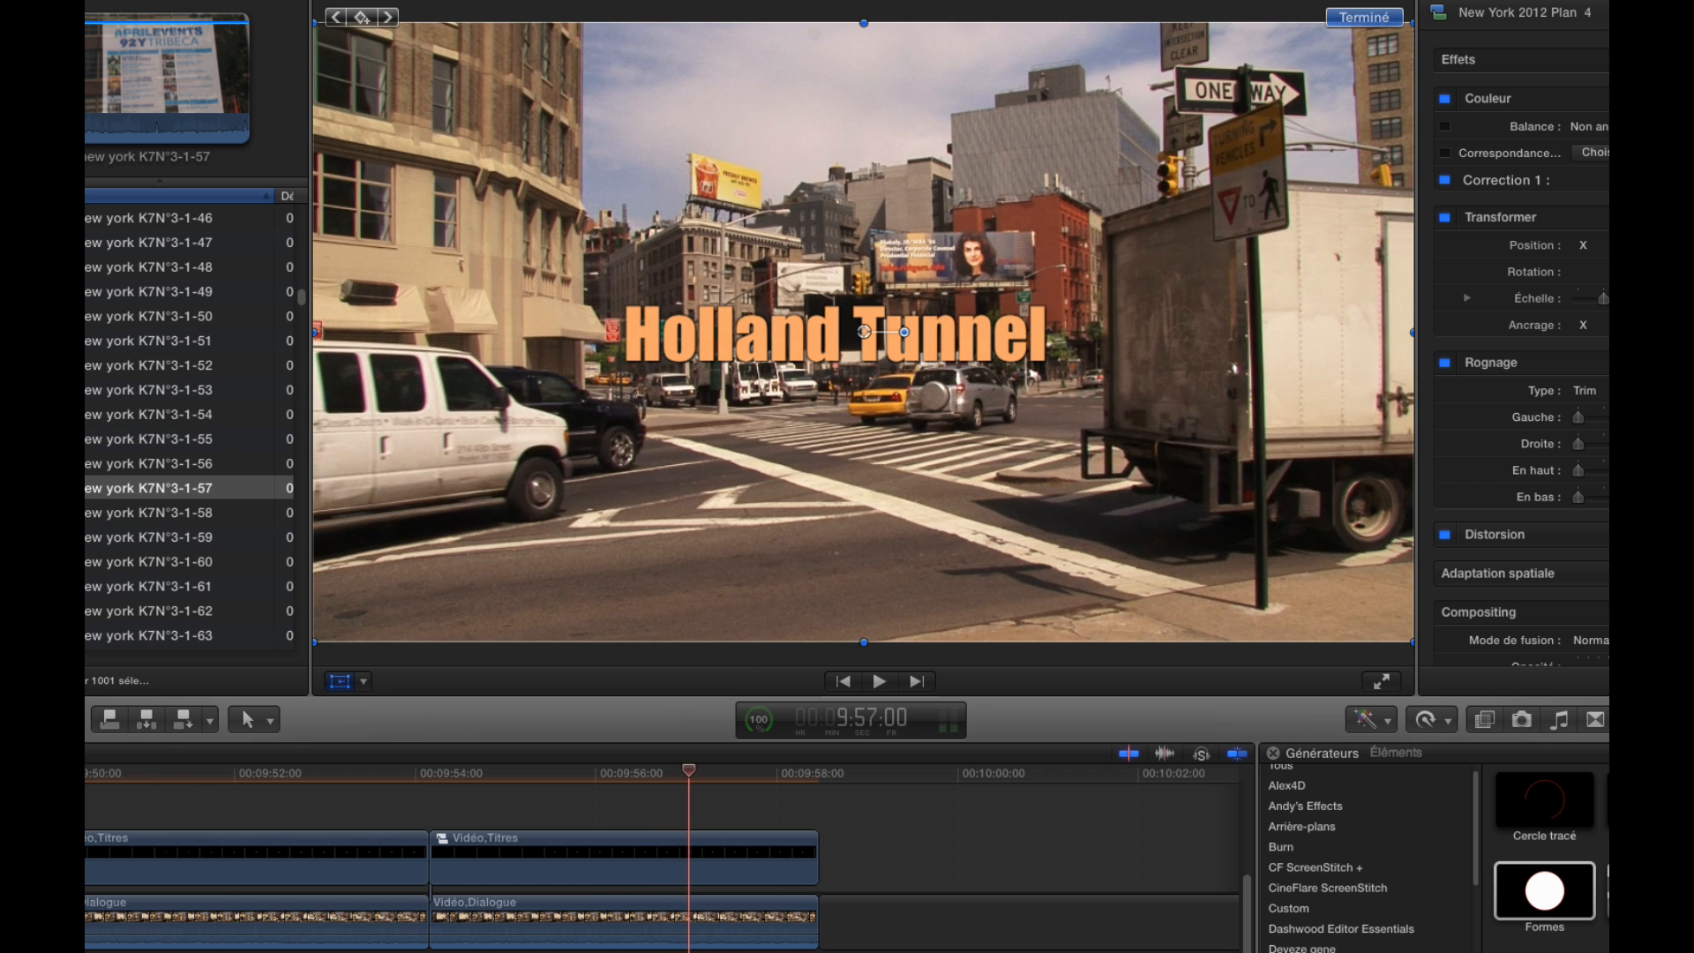
Play through the preceding compound clip and the new one in succession to compare the two title reveals
key(Up)
key(Up)
key(space)
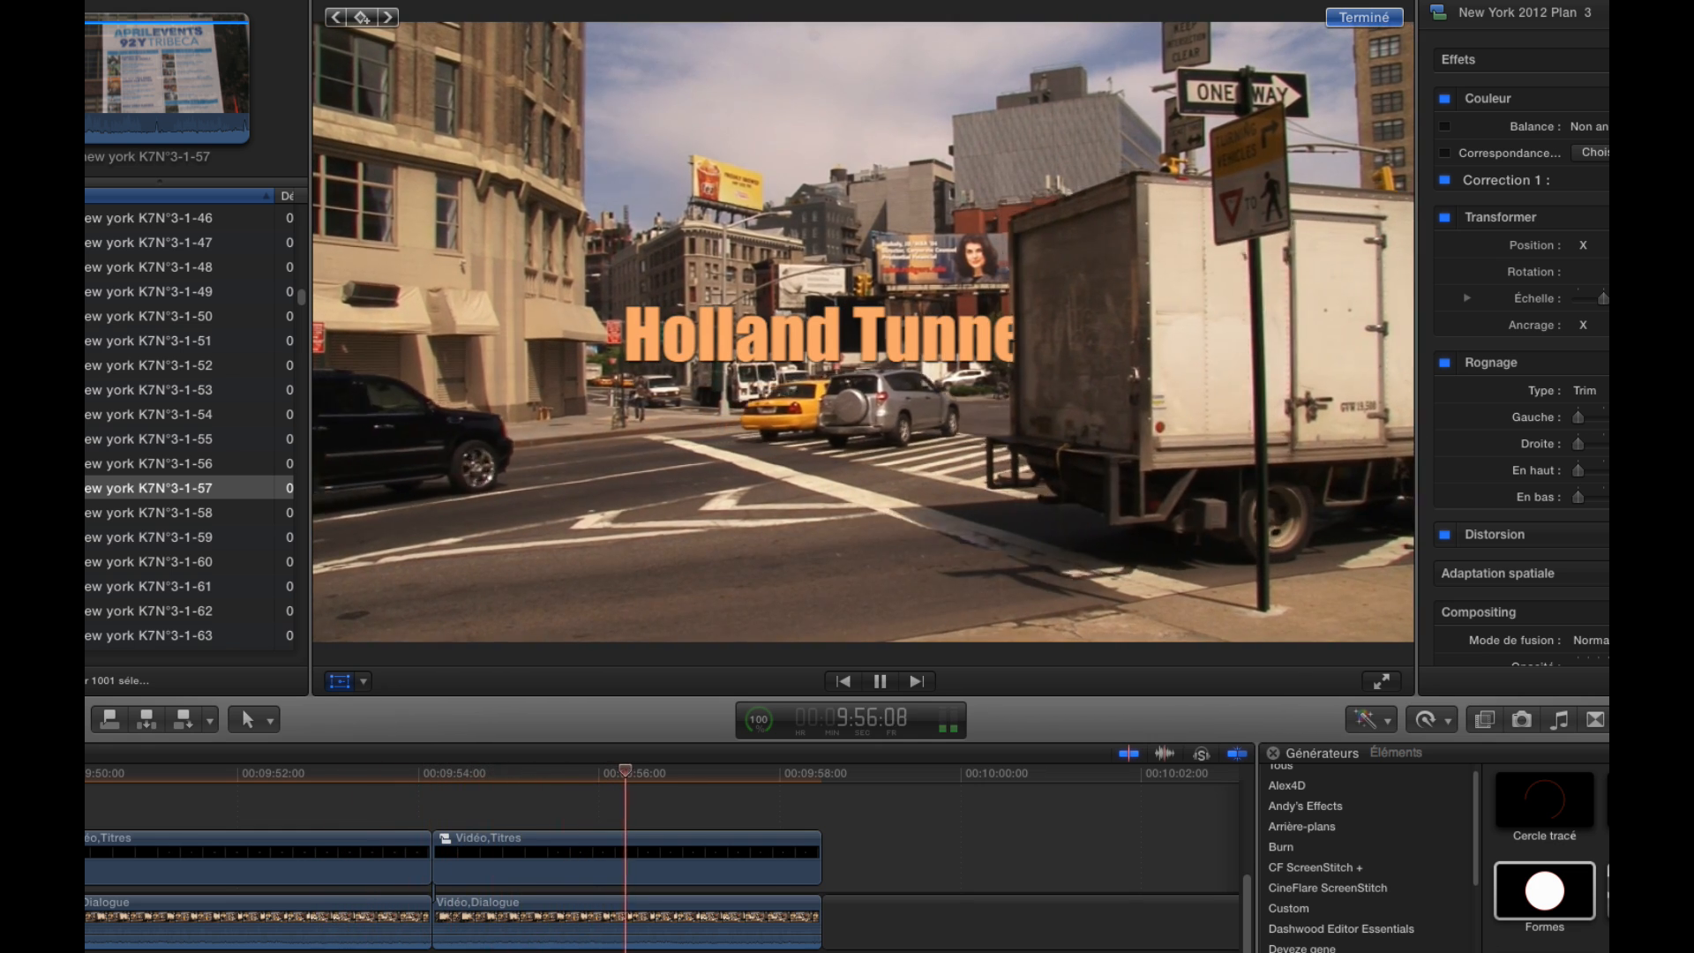
key(space)
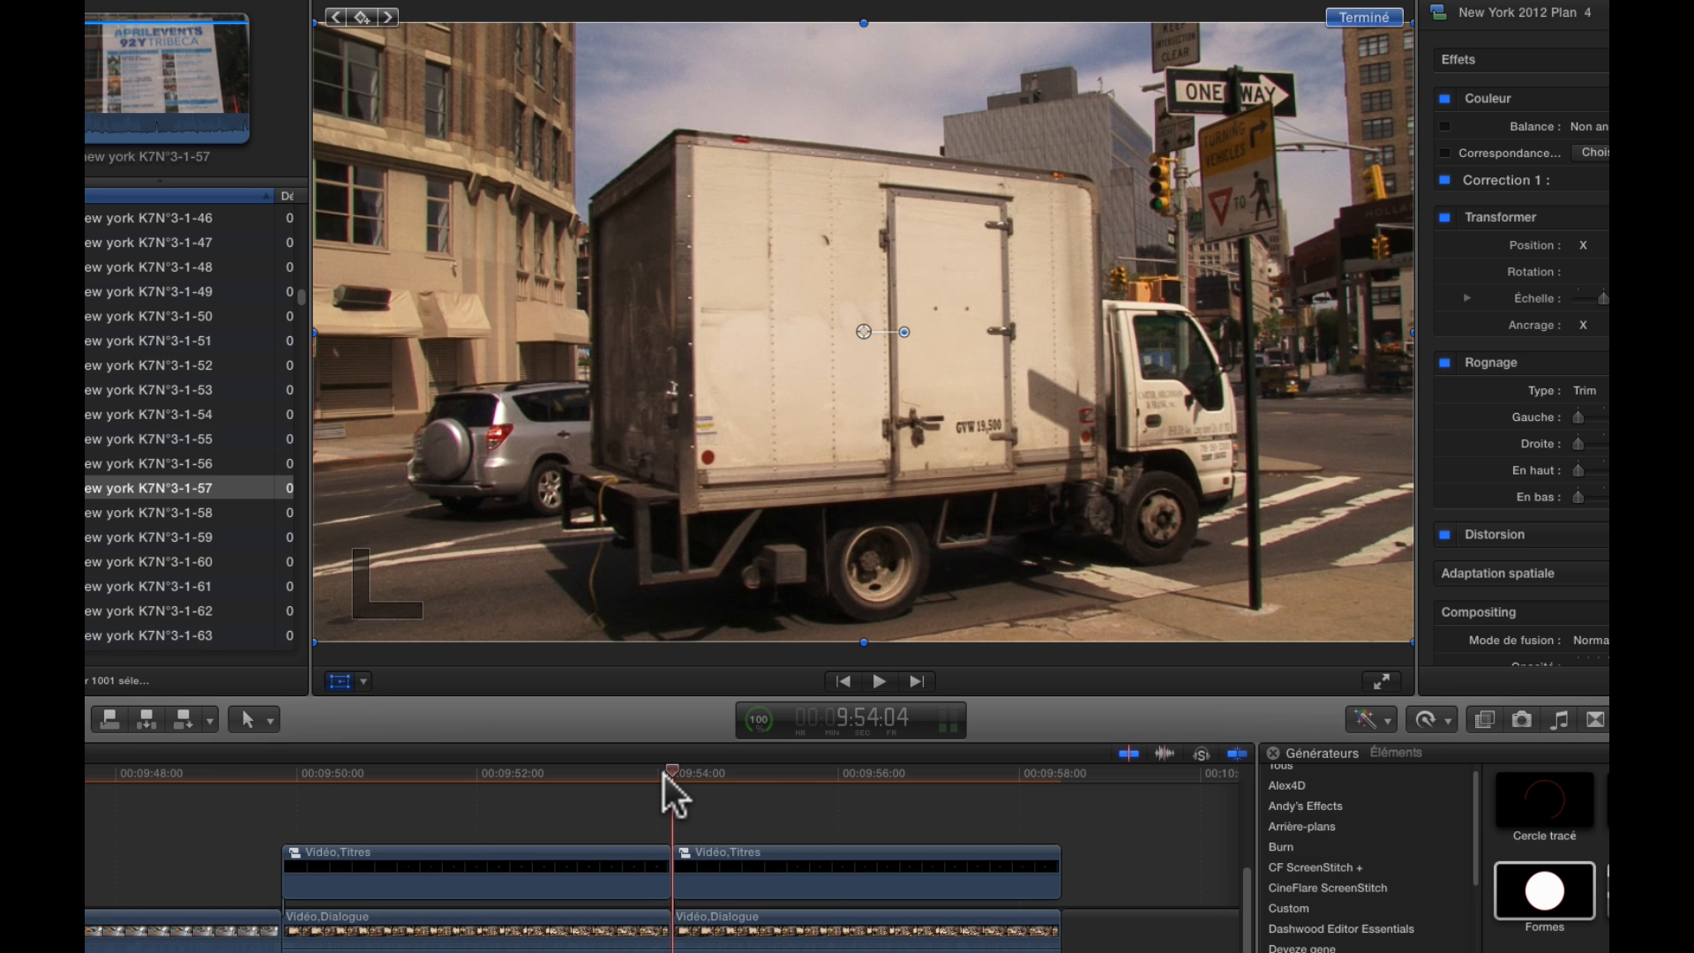
key(space)
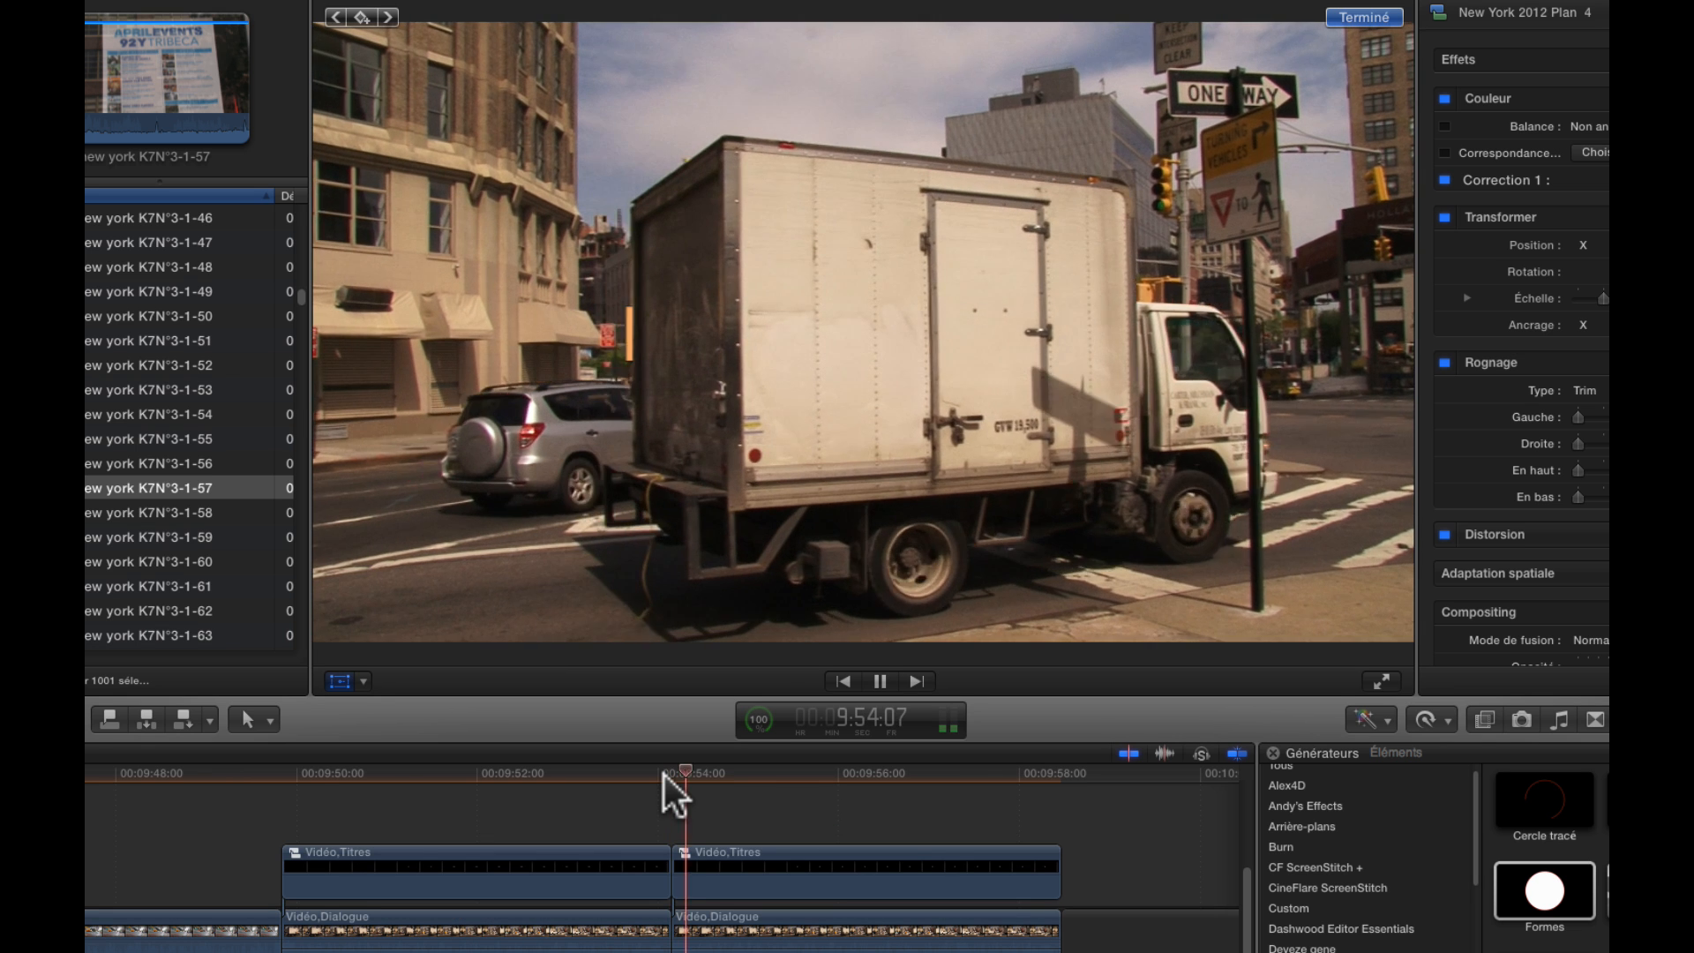